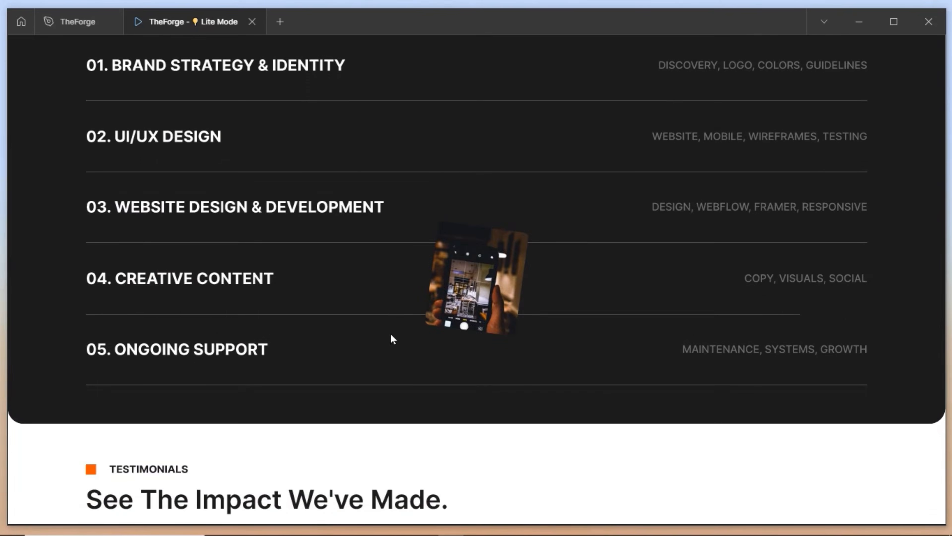
Preview the homepage prototype's services, testimonials and footer, and toggle the first two FAQ answers open and closed.
{"action": "scroll", "coordinate": [418, 321], "scroll_direction": "down", "scroll_amount": 12}
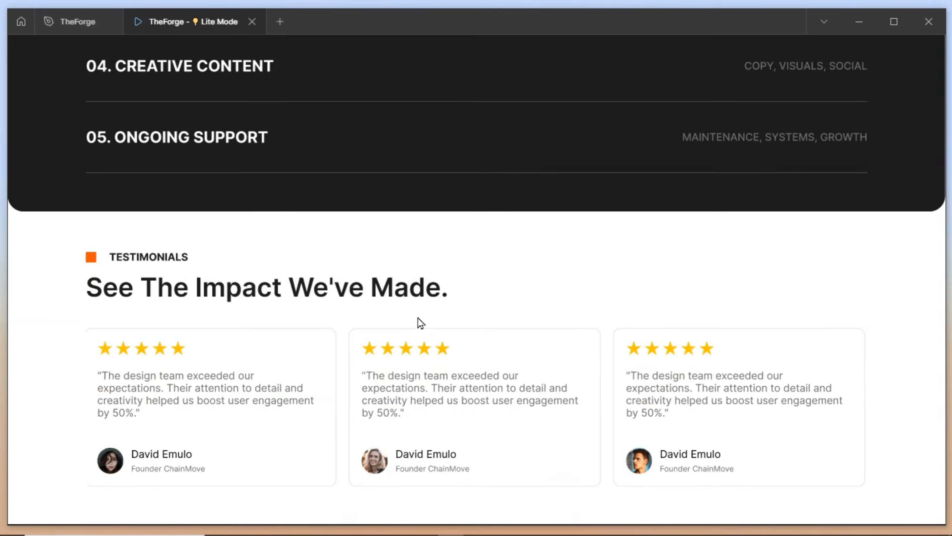
{"action": "left_click", "coordinate": [862, 253]}
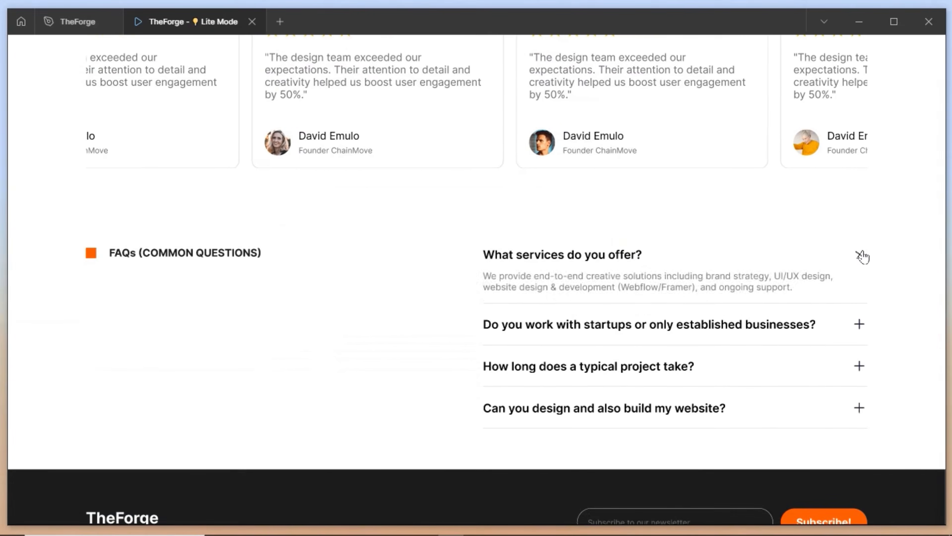
{"action": "left_click", "coordinate": [861, 254]}
{"action": "left_click", "coordinate": [860, 297]}
{"action": "left_click", "coordinate": [860, 296]}
{"action": "scroll", "coordinate": [516, 355], "scroll_direction": "down", "scroll_amount": 3}
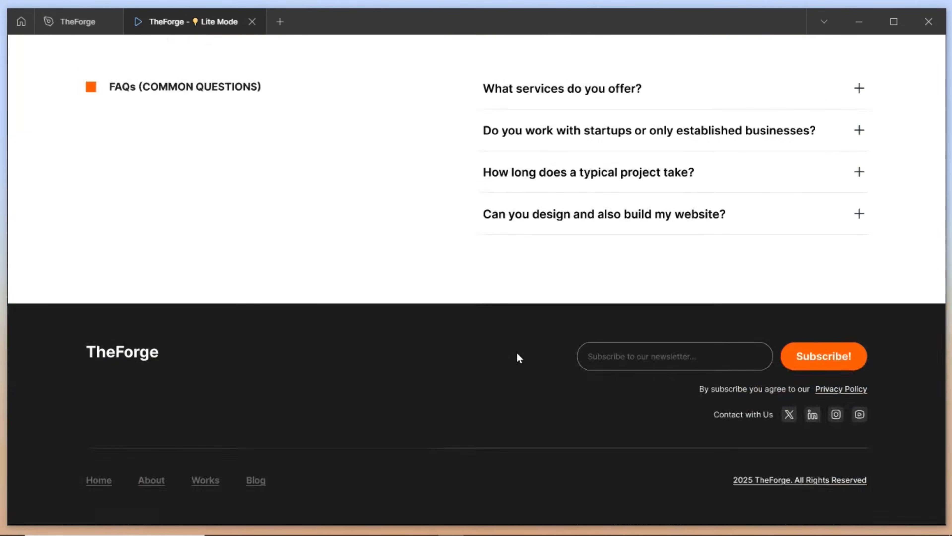
Open the prototype's About page from the homepage navigation and review it down to the footer.
{"action": "scroll", "coordinate": [516, 352], "scroll_direction": "up", "scroll_amount": 15}
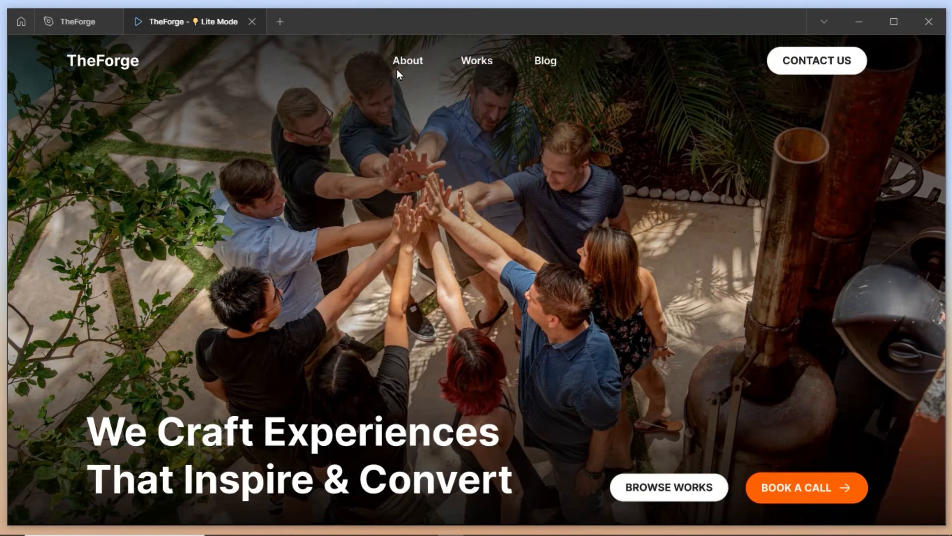
{"action": "left_click", "coordinate": [397, 70]}
{"action": "scroll", "coordinate": [377, 169], "scroll_direction": "down", "scroll_amount": 10}
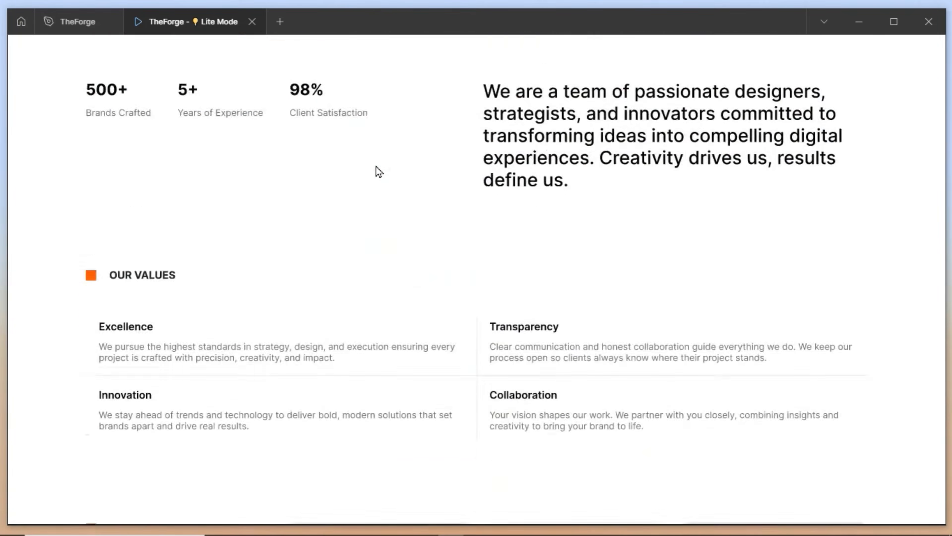
{"action": "scroll", "coordinate": [375, 166], "scroll_direction": "down", "scroll_amount": 10}
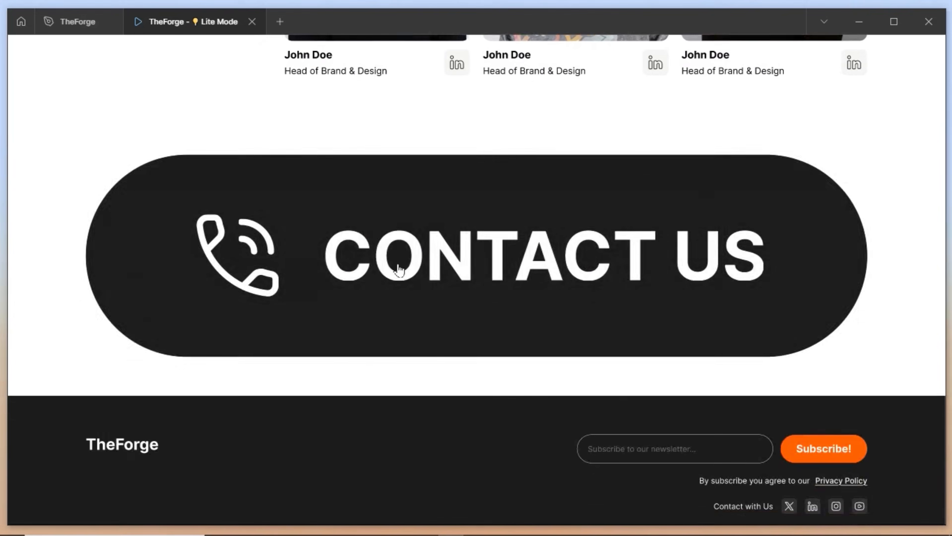
{"action": "scroll", "coordinate": [400, 266], "scroll_direction": "down", "scroll_amount": 3}
Open the prototype's Works page and review its project cards down past the View More button.
{"action": "scroll", "coordinate": [427, 375], "scroll_direction": "up", "scroll_amount": 20}
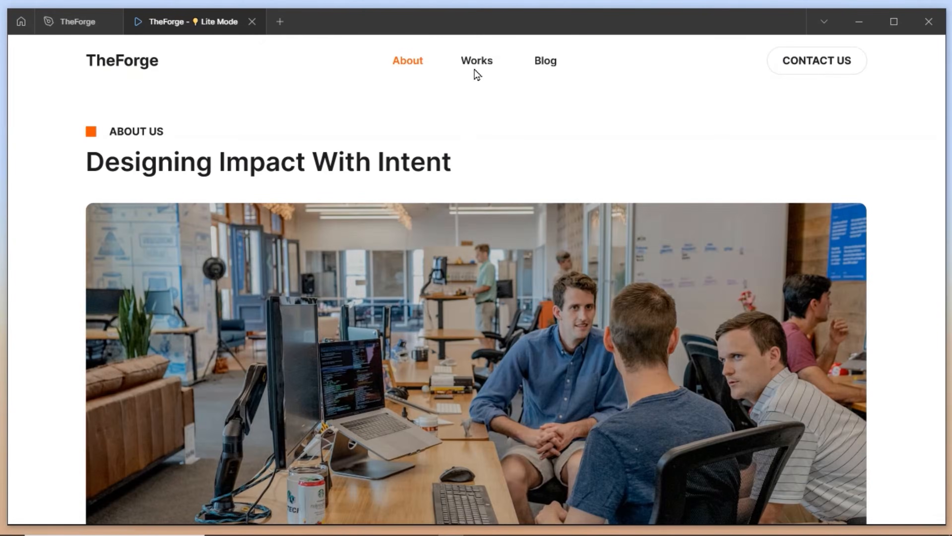
{"action": "left_click", "coordinate": [475, 70]}
{"action": "scroll", "coordinate": [403, 219], "scroll_direction": "down", "scroll_amount": 5}
{"action": "scroll", "coordinate": [357, 276], "scroll_direction": "down", "scroll_amount": 10}
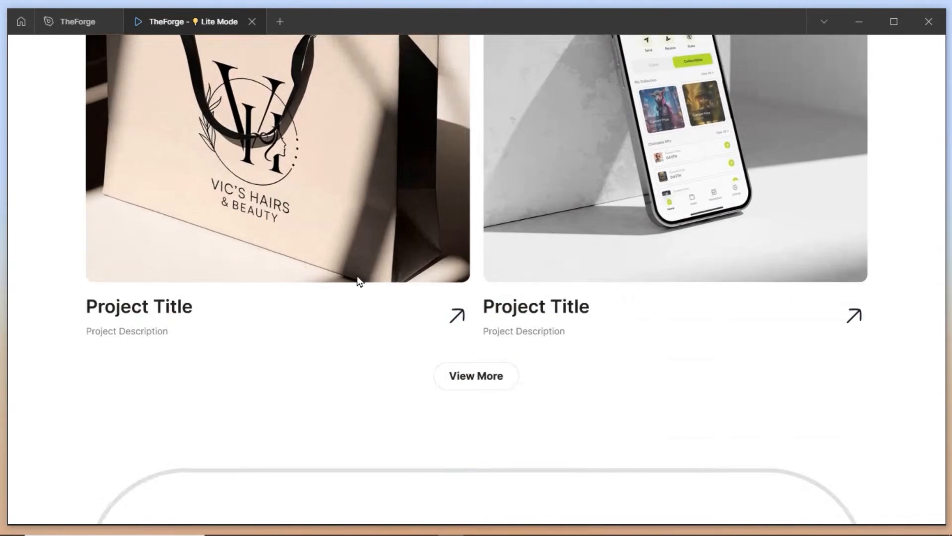
{"action": "scroll", "coordinate": [357, 276], "scroll_direction": "down", "scroll_amount": 5}
Open the Noble Exchange brand identity project and review its case study from overview to related projects and footer.
{"action": "scroll", "coordinate": [357, 276], "scroll_direction": "up", "scroll_amount": 10}
{"action": "left_click", "coordinate": [436, 230]}
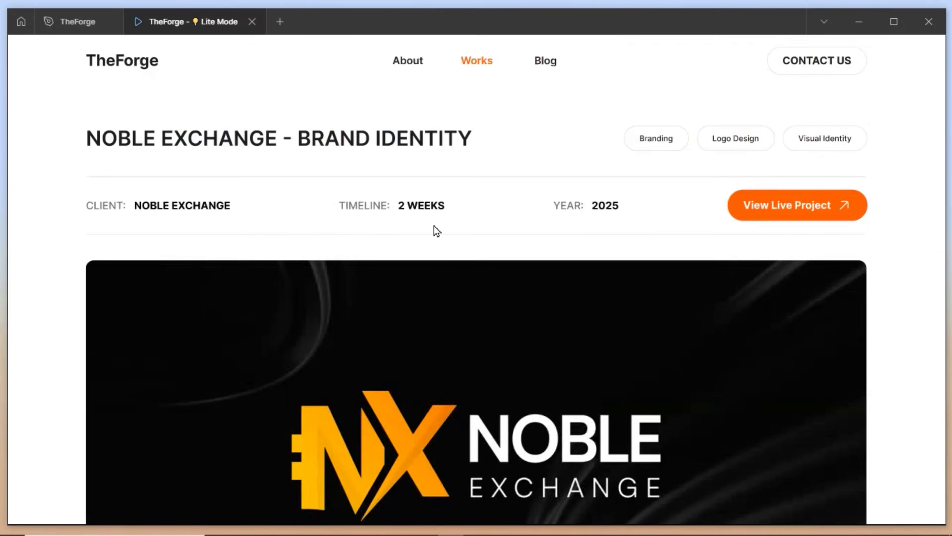
{"action": "scroll", "coordinate": [434, 230], "scroll_direction": "down", "scroll_amount": 4}
{"action": "scroll", "coordinate": [529, 198], "scroll_direction": "down", "scroll_amount": 10}
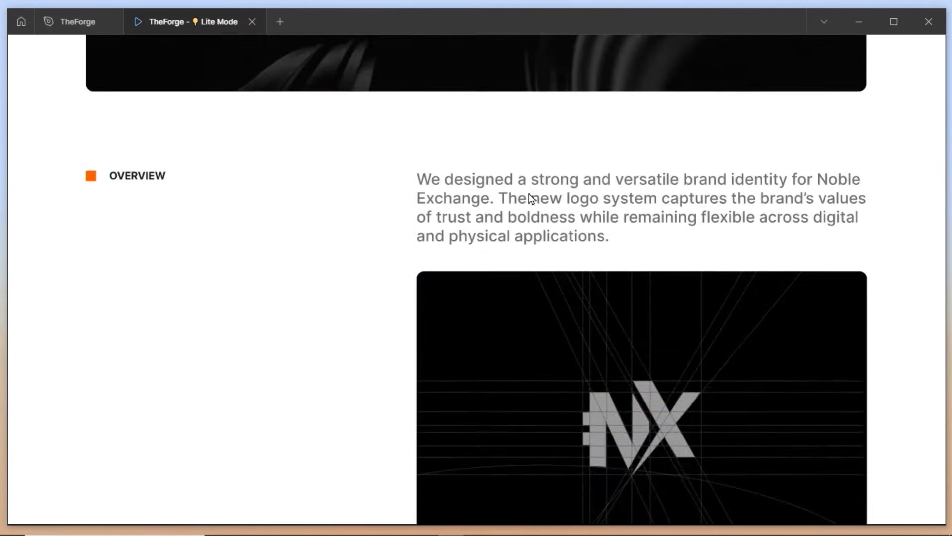
{"action": "scroll", "coordinate": [529, 198], "scroll_direction": "down", "scroll_amount": 15}
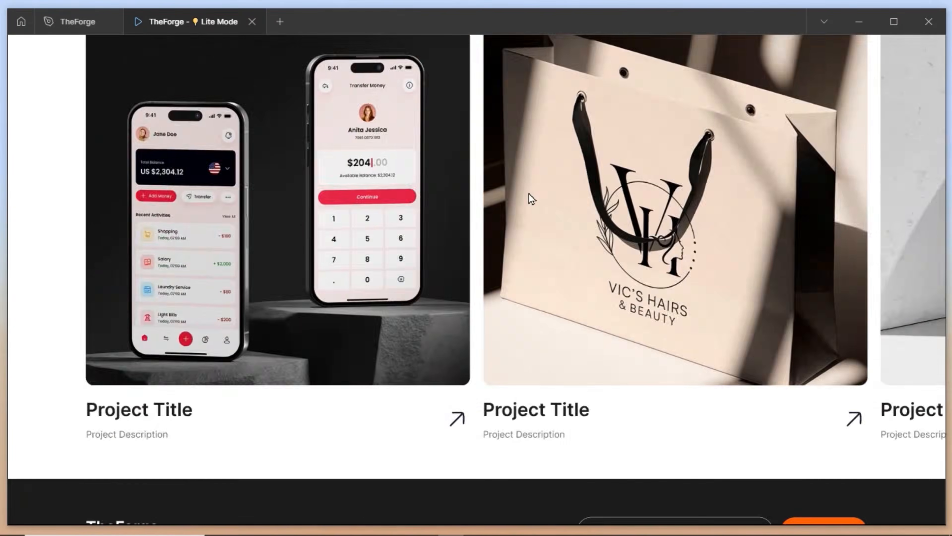
{"action": "scroll", "coordinate": [529, 193], "scroll_direction": "down", "scroll_amount": 10}
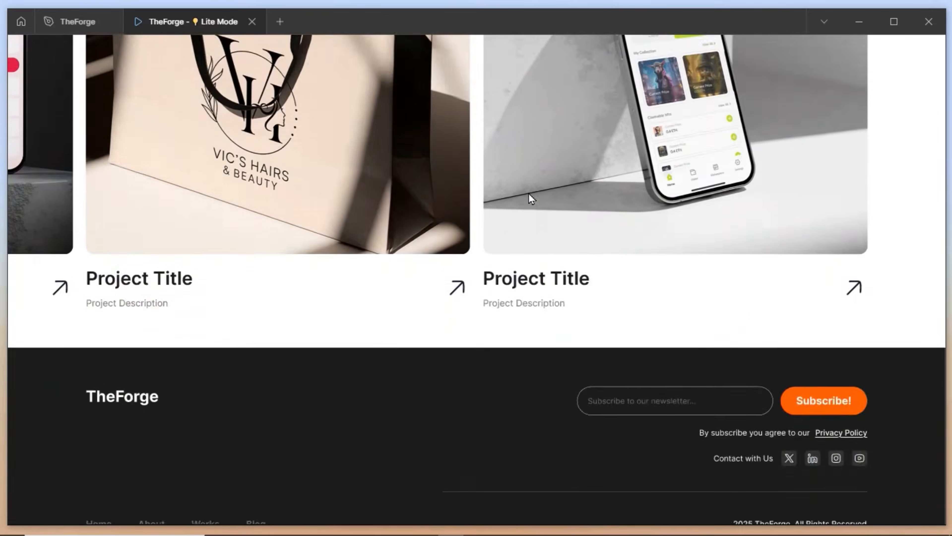
Go to the prototype's Blog page, open the article on why great branding is more than a logo, and review it.
{"action": "scroll", "coordinate": [528, 194], "scroll_direction": "up", "scroll_amount": 20}
{"action": "left_click", "coordinate": [545, 61]}
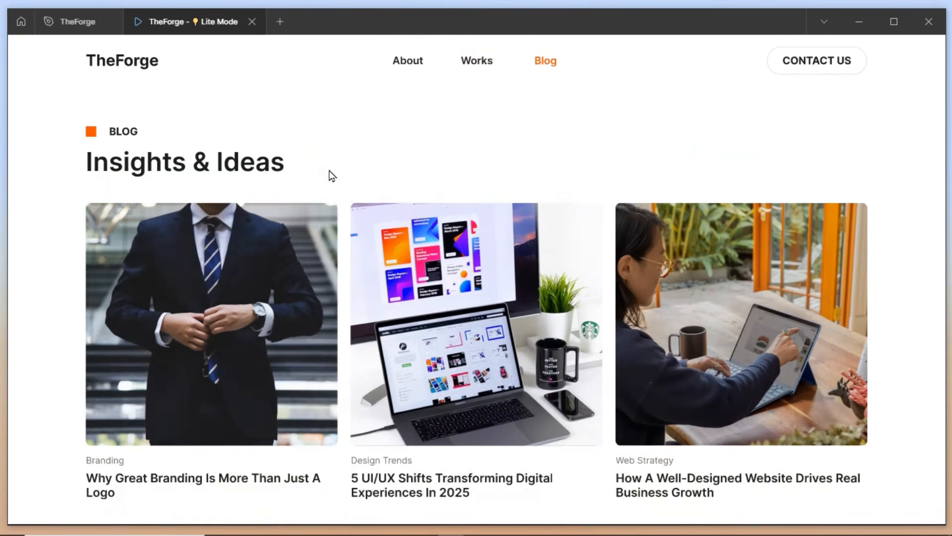
{"action": "left_click", "coordinate": [330, 210]}
{"action": "scroll", "coordinate": [488, 267], "scroll_direction": "down", "scroll_amount": 10}
{"action": "scroll", "coordinate": [488, 266], "scroll_direction": "down", "scroll_amount": 3}
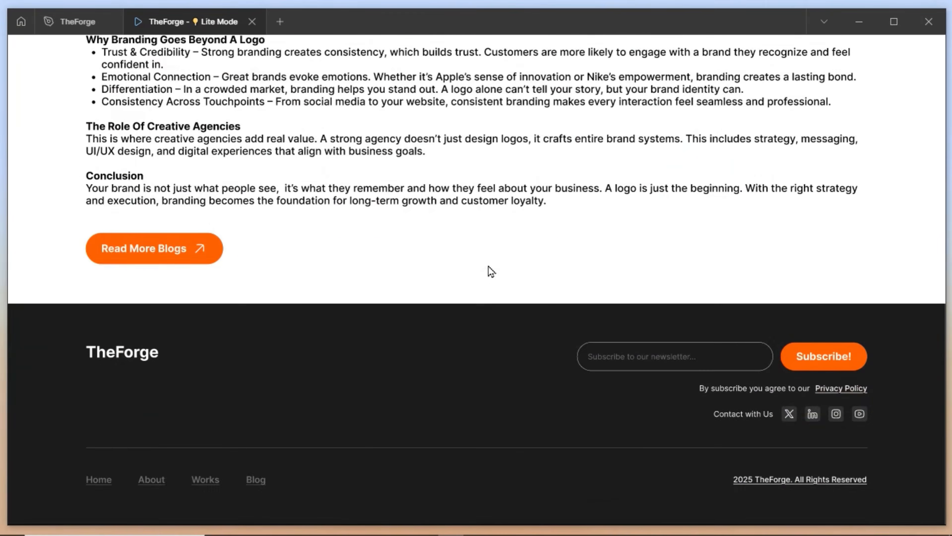
Open the prototype's Contact Us page and review its message form, contact details and footer.
{"action": "scroll", "coordinate": [487, 267], "scroll_direction": "up", "scroll_amount": 15}
{"action": "left_click", "coordinate": [791, 70]}
{"action": "scroll", "coordinate": [495, 195], "scroll_direction": "down", "scroll_amount": 8}
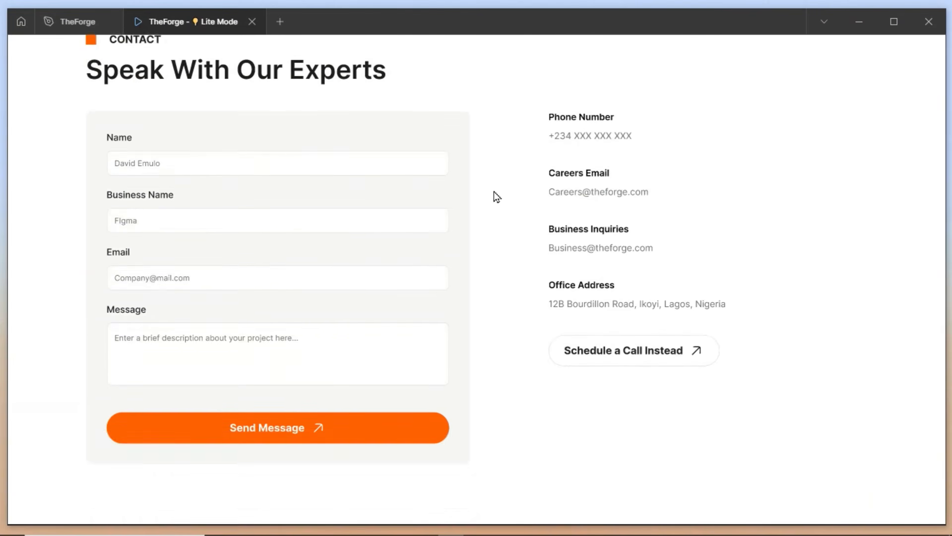
{"action": "scroll", "coordinate": [495, 195], "scroll_direction": "up", "scroll_amount": 8}
{"action": "scroll", "coordinate": [495, 196], "scroll_direction": "down", "scroll_amount": 8}
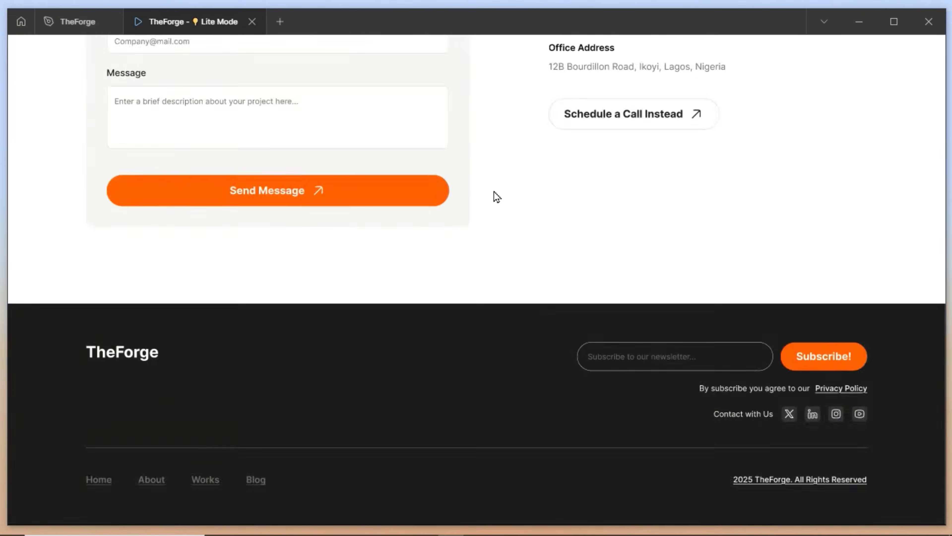
{"action": "scroll", "coordinate": [495, 195], "scroll_direction": "up", "scroll_amount": 8}
{"action": "left_click_drag", "start_coordinate": [182, 90], "coordinate": [123, 76]}
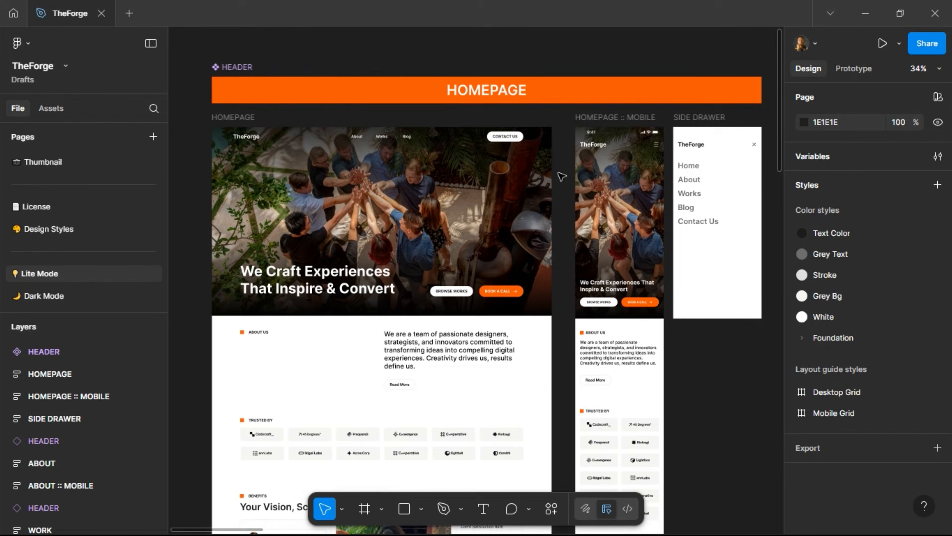
Examine the desktop HOMEPAGE frame on the Lite Mode page section by section, from the hero down to the footer.
{"action": "scroll", "coordinate": [561, 176], "scroll_direction": "down", "scroll_amount": 5}
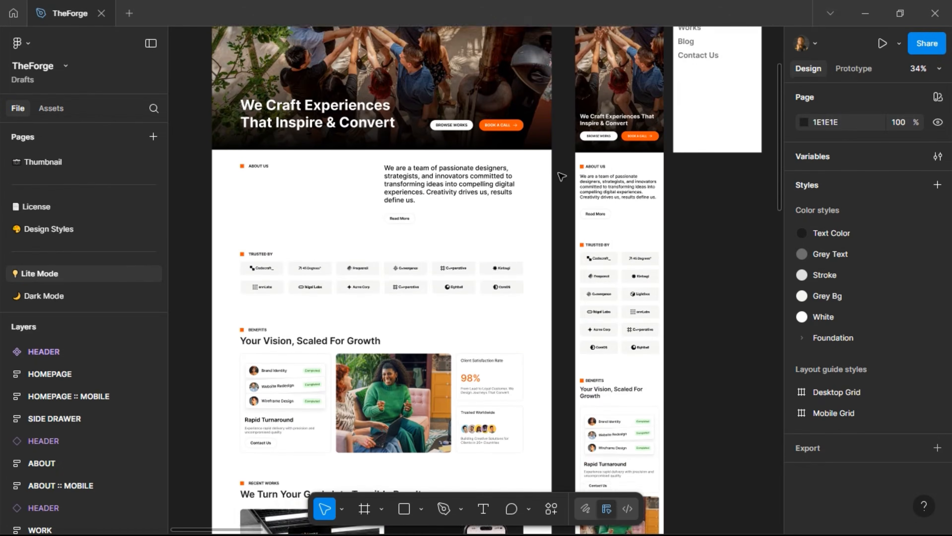
{"action": "scroll", "coordinate": [562, 177], "scroll_direction": "down", "scroll_amount": 5}
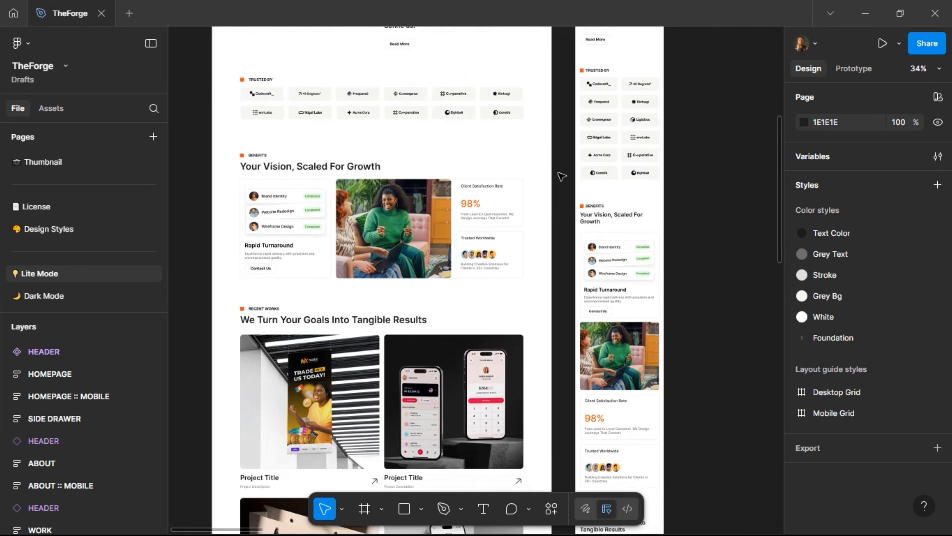
{"action": "scroll", "coordinate": [561, 176], "scroll_direction": "down", "scroll_amount": 3}
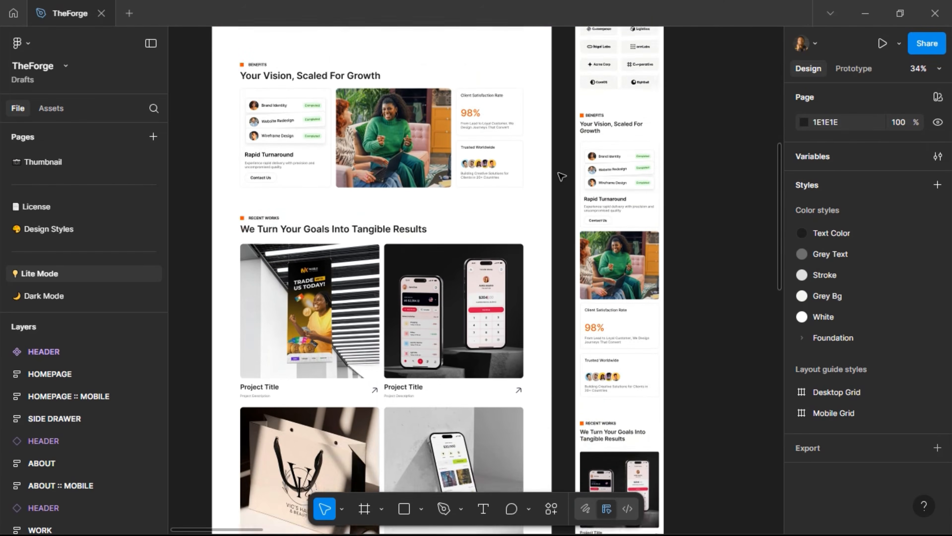
{"action": "scroll", "coordinate": [561, 176], "scroll_direction": "down", "scroll_amount": 2}
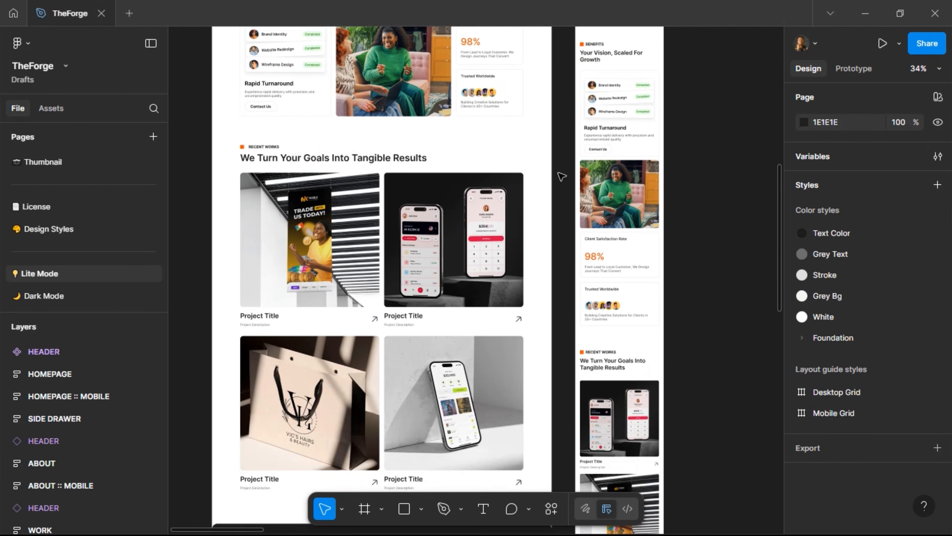
{"action": "scroll", "coordinate": [561, 176], "scroll_direction": "down", "scroll_amount": 1}
{"action": "scroll", "coordinate": [561, 176], "scroll_direction": "down", "scroll_amount": 1}
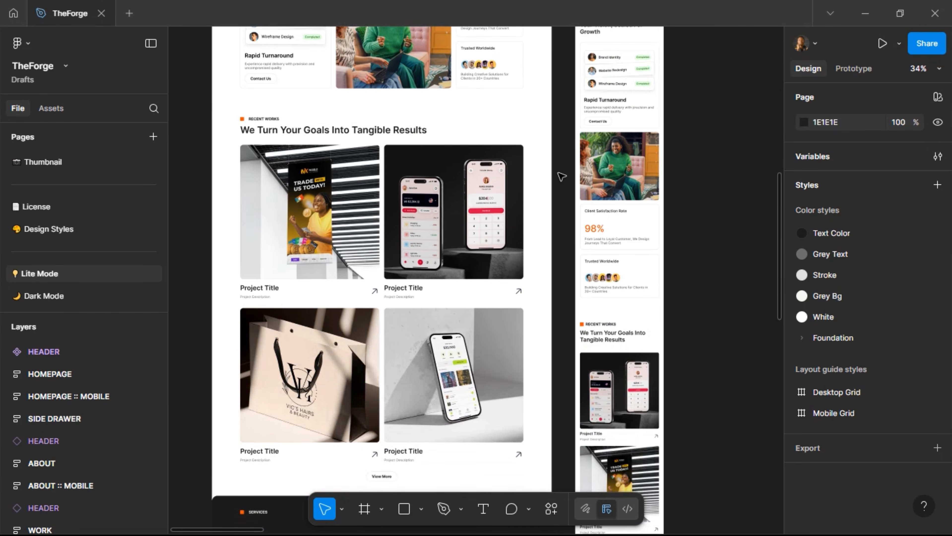
{"action": "scroll", "coordinate": [561, 177], "scroll_direction": "down", "scroll_amount": 3}
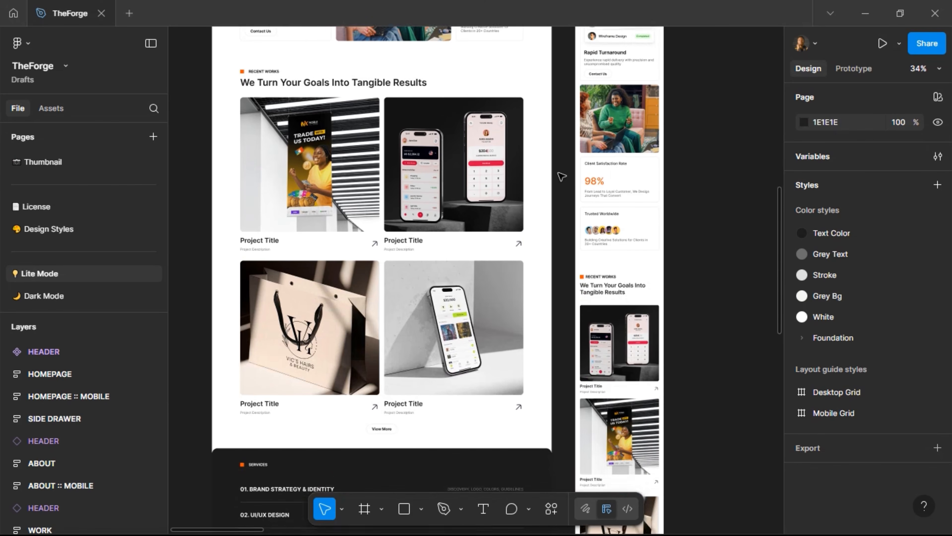
{"action": "scroll", "coordinate": [561, 176], "scroll_direction": "down", "scroll_amount": 3}
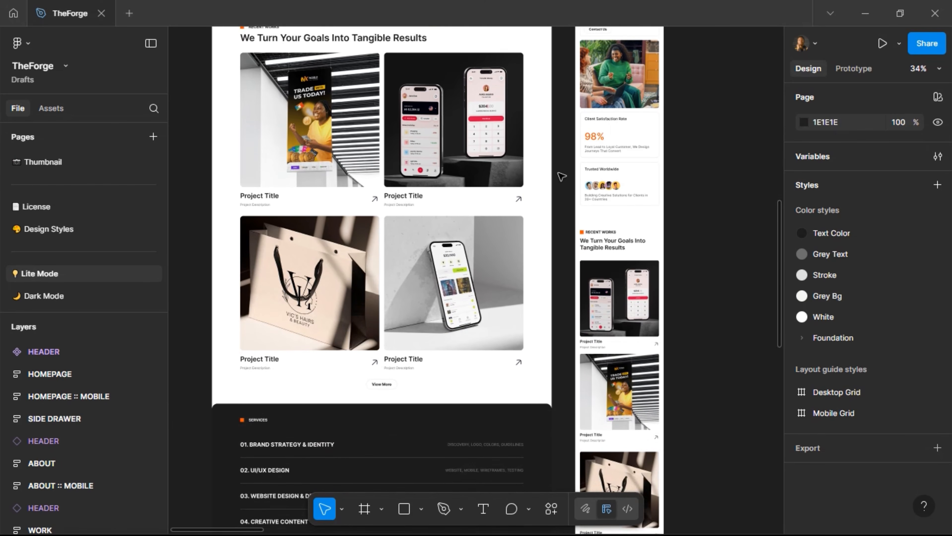
{"action": "scroll", "coordinate": [562, 176], "scroll_direction": "down", "scroll_amount": 2}
{"action": "scroll", "coordinate": [561, 177], "scroll_direction": "down", "scroll_amount": 3}
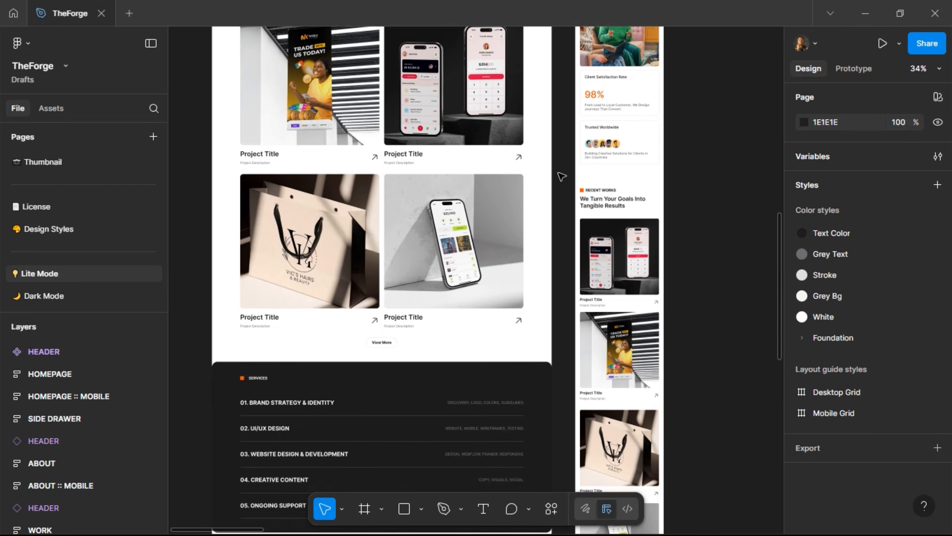
{"action": "scroll", "coordinate": [561, 177], "scroll_direction": "down", "scroll_amount": 7}
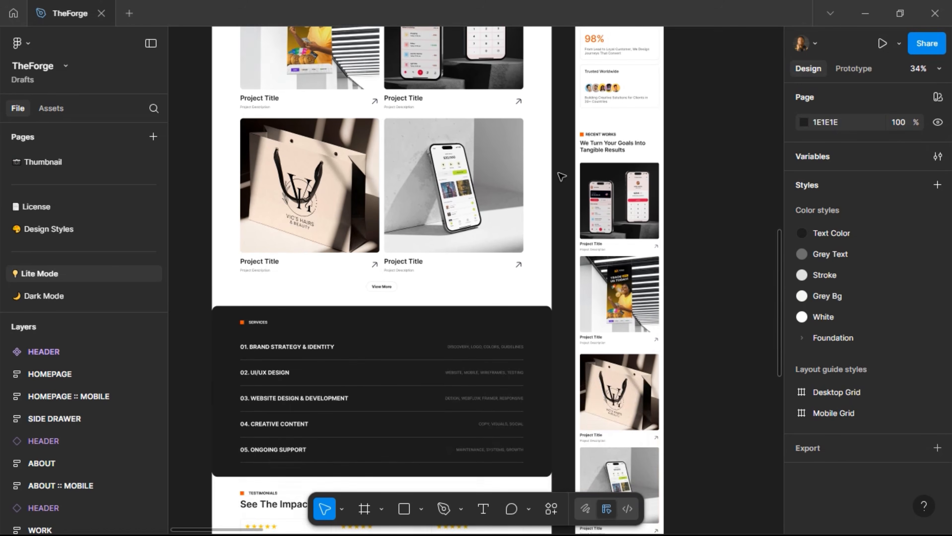
{"action": "scroll", "coordinate": [562, 176], "scroll_direction": "down", "scroll_amount": 14}
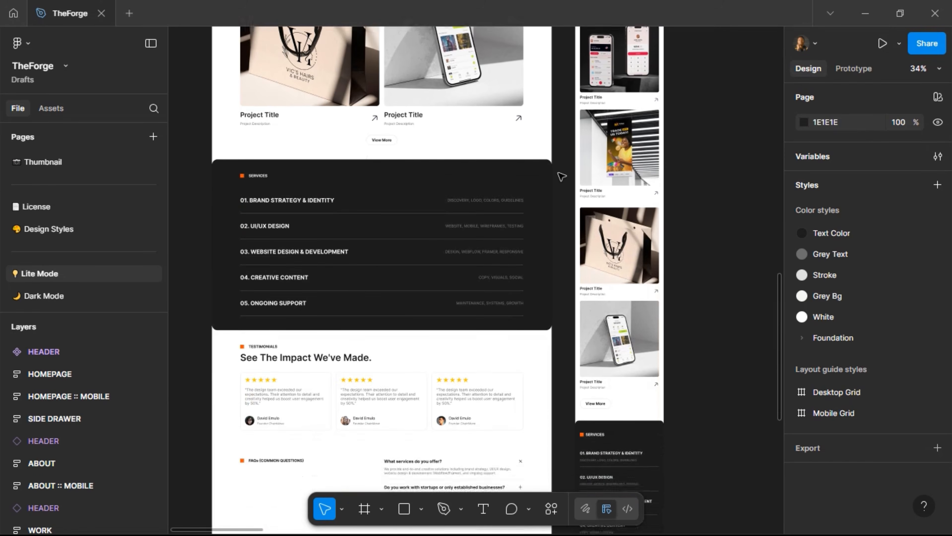
{"action": "scroll", "coordinate": [561, 177], "scroll_direction": "down", "scroll_amount": 8}
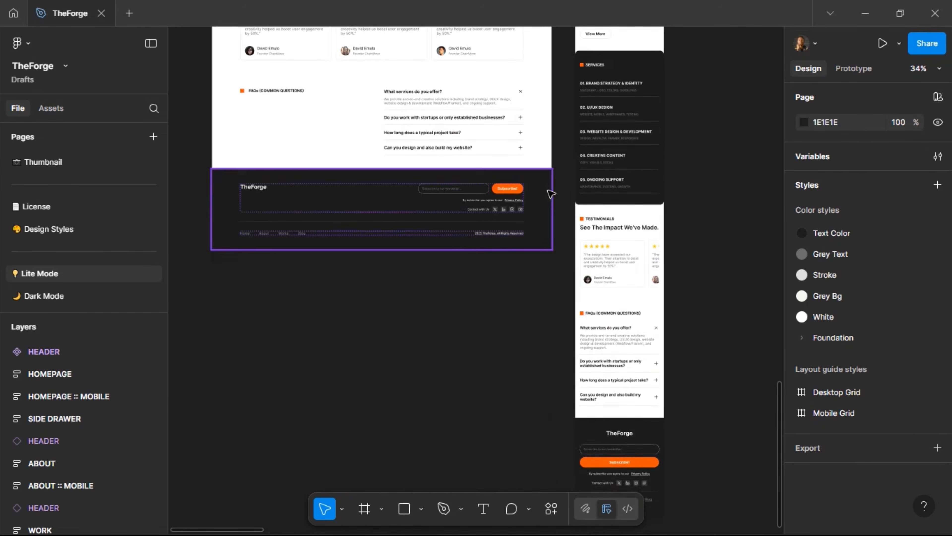
Review the desktop HOMEPAGE frame's sections in reverse, from the footer back up to the hero.
{"action": "scroll", "coordinate": [473, 255], "scroll_direction": "up", "scroll_amount": 8}
{"action": "scroll", "coordinate": [473, 255], "scroll_direction": "up", "scroll_amount": 15}
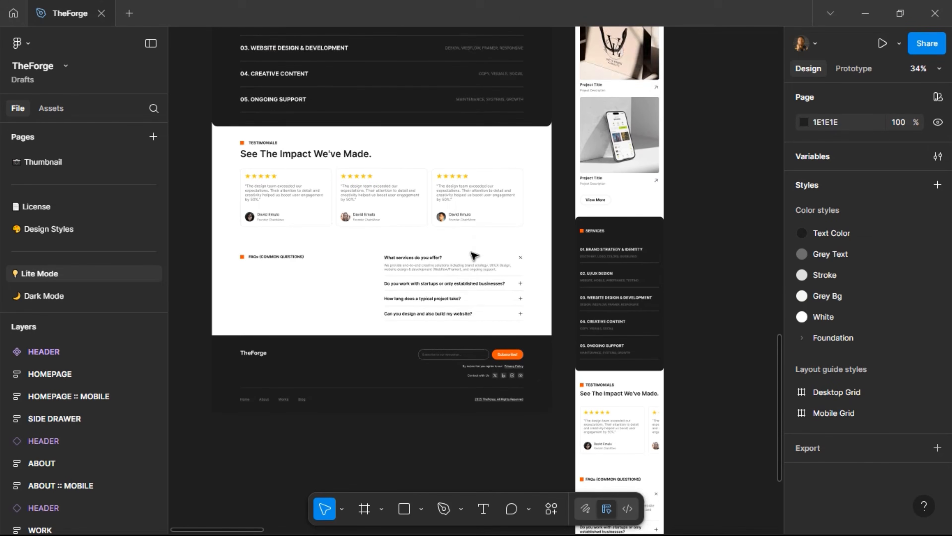
{"action": "scroll", "coordinate": [474, 255], "scroll_direction": "up", "scroll_amount": 5}
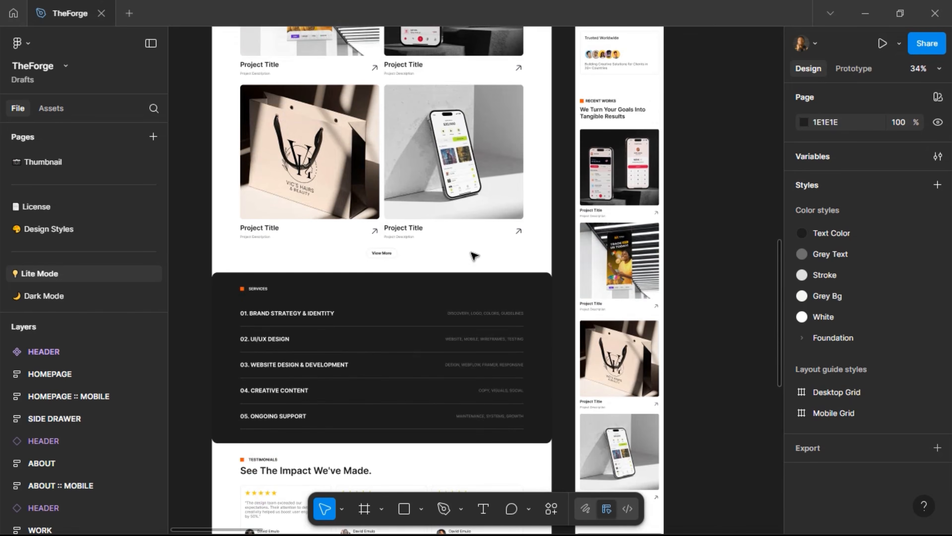
{"action": "scroll", "coordinate": [473, 255], "scroll_direction": "up", "scroll_amount": 20}
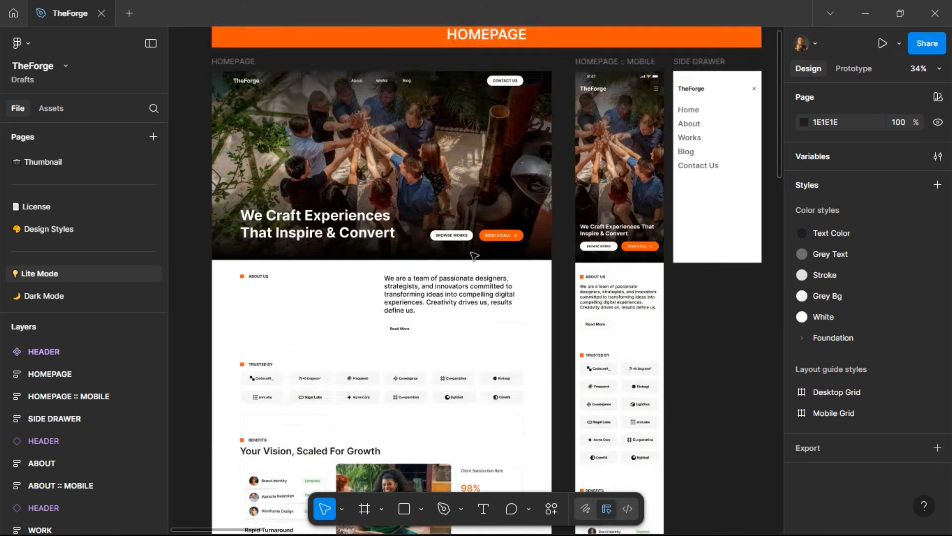
{"action": "scroll", "coordinate": [475, 256], "scroll_direction": "up", "scroll_amount": 10}
Examine the HOMEPAGE :: MOBILE frame's stacked layout from the hero down through recent works and services.
{"action": "scroll", "coordinate": [684, 330], "scroll_direction": "down", "scroll_amount": 12}
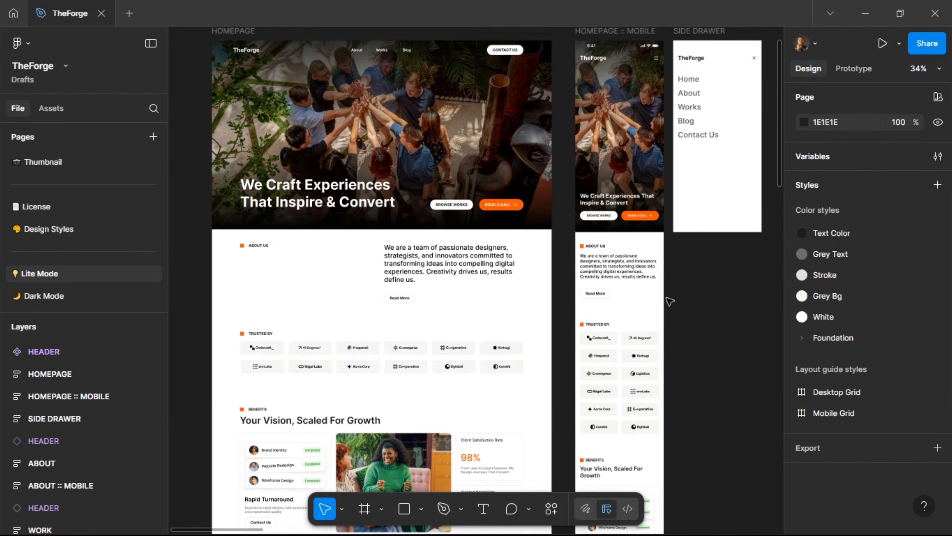
{"action": "scroll", "coordinate": [670, 332], "scroll_direction": "down", "scroll_amount": 15}
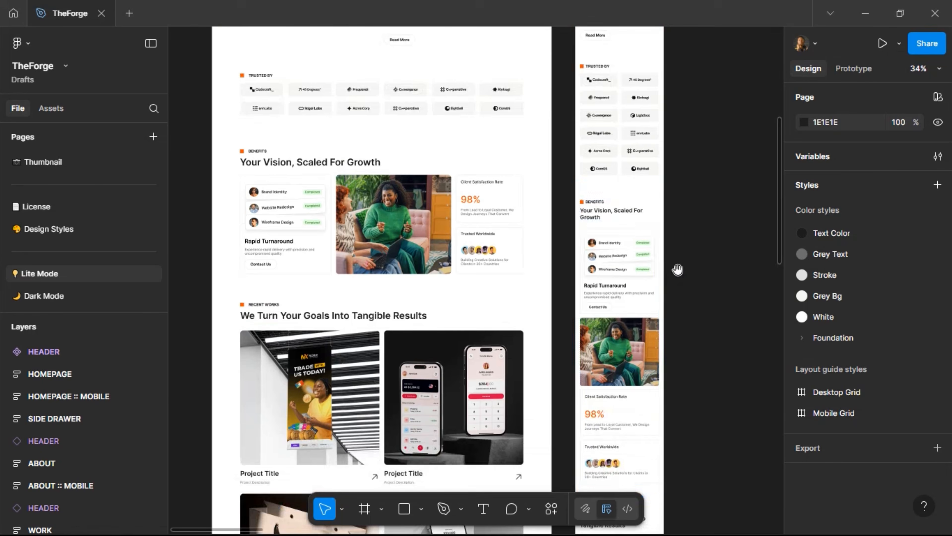
{"action": "scroll", "coordinate": [512, 310], "scroll_direction": "right", "scroll_amount": 7}
{"action": "scroll", "coordinate": [472, 278], "scroll_direction": "down", "scroll_amount": 20}
{"action": "scroll", "coordinate": [469, 287], "scroll_direction": "down", "scroll_amount": 20}
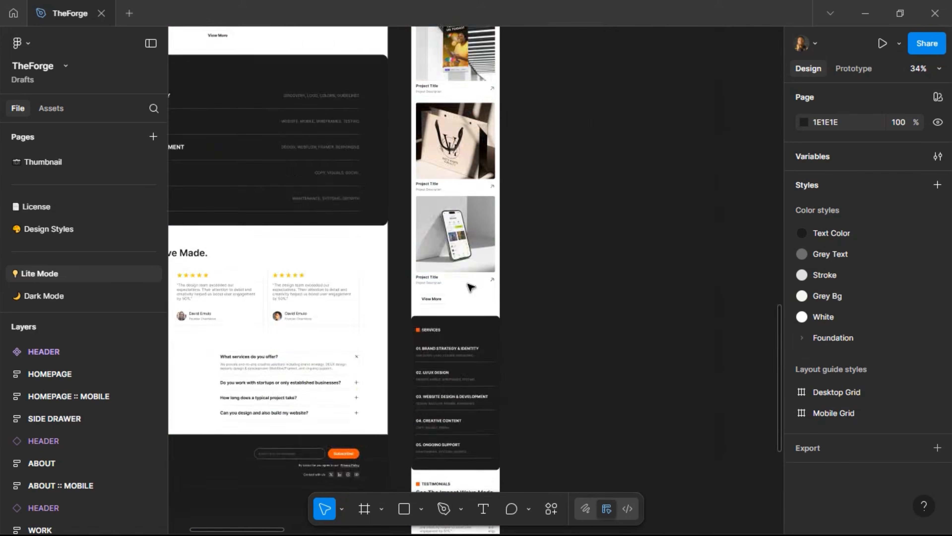
{"action": "scroll", "coordinate": [469, 287], "scroll_direction": "up", "scroll_amount": 20}
{"action": "scroll", "coordinate": [469, 289], "scroll_direction": "up", "scroll_amount": 20}
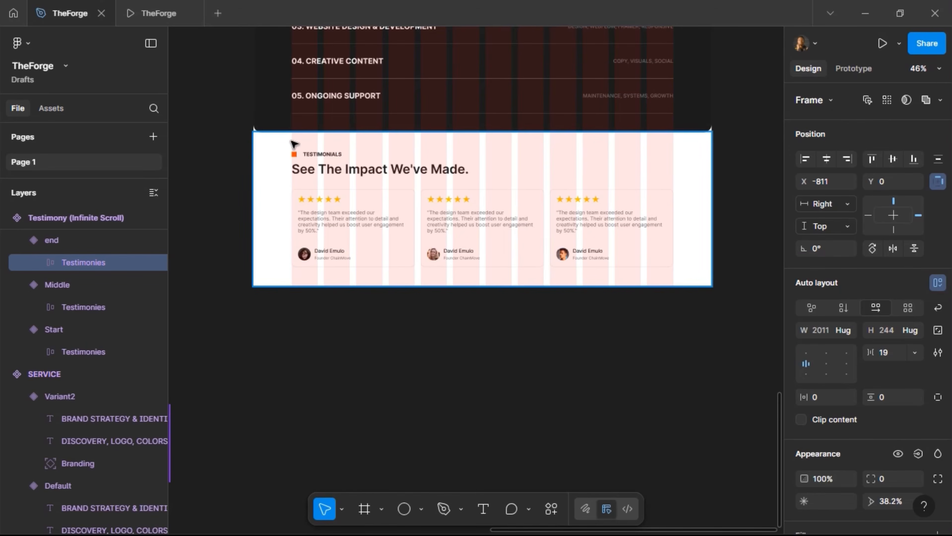
Duplicate the Homepage's ABOUT US section and place the copy at the end of the page, below the testimonials.
{"action": "scroll", "coordinate": [293, 144], "scroll_direction": "up", "scroll_amount": 20}
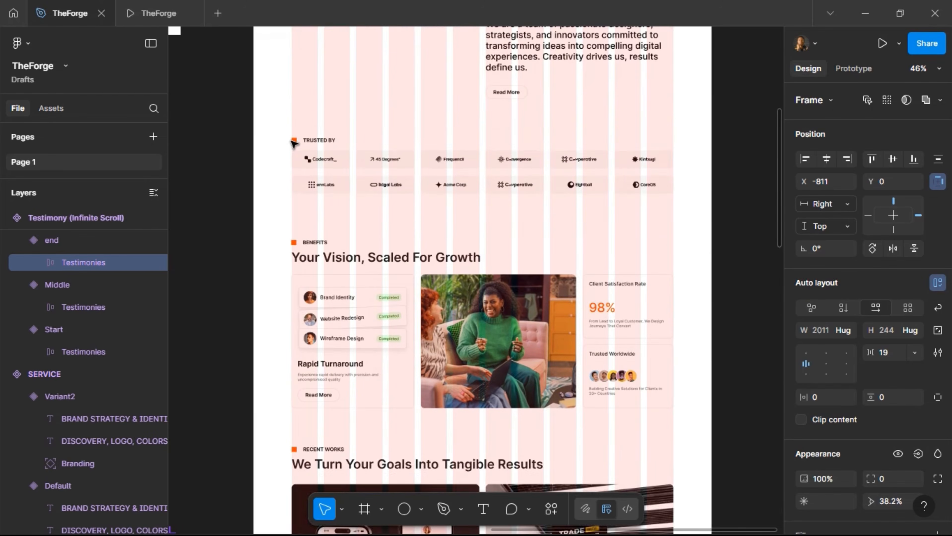
{"action": "scroll", "coordinate": [292, 145], "scroll_direction": "up", "scroll_amount": 3}
{"action": "left_click", "coordinate": [371, 157]}
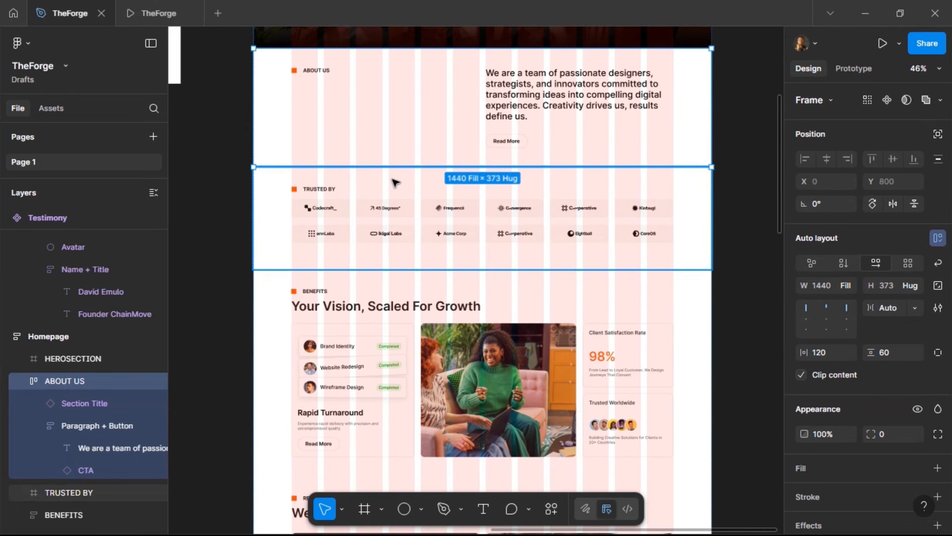
{"action": "left_click", "coordinate": [395, 182]}
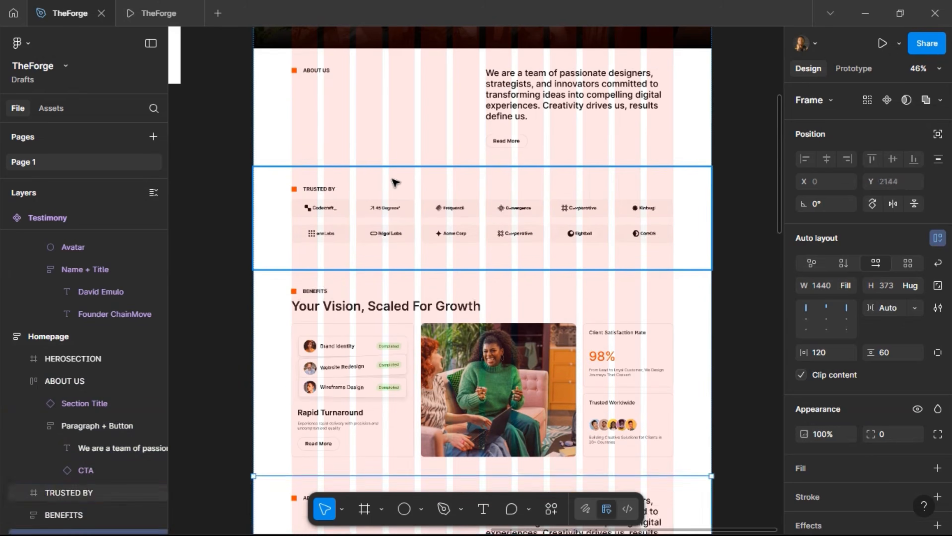
{"action": "scroll", "coordinate": [397, 186], "scroll_direction": "down", "scroll_amount": 20}
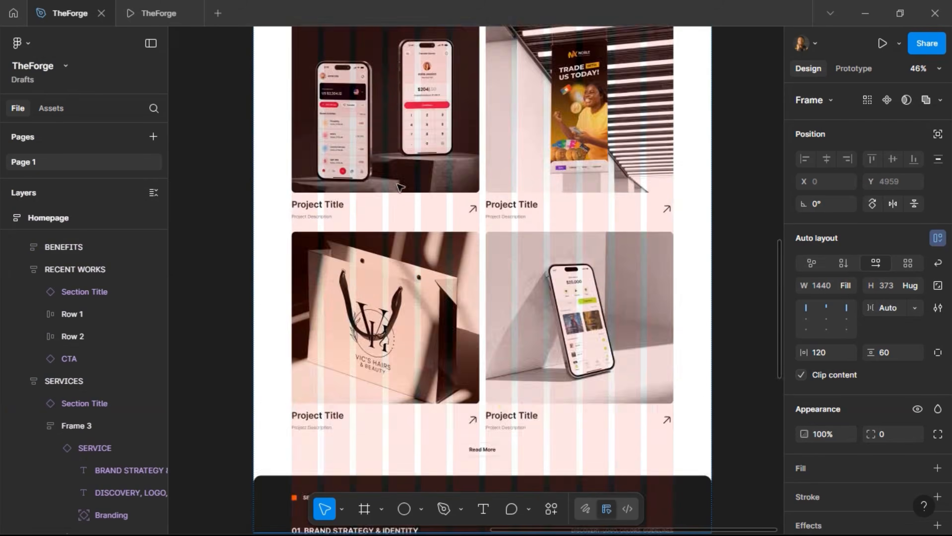
{"action": "scroll", "coordinate": [400, 187], "scroll_direction": "down", "scroll_amount": 3}
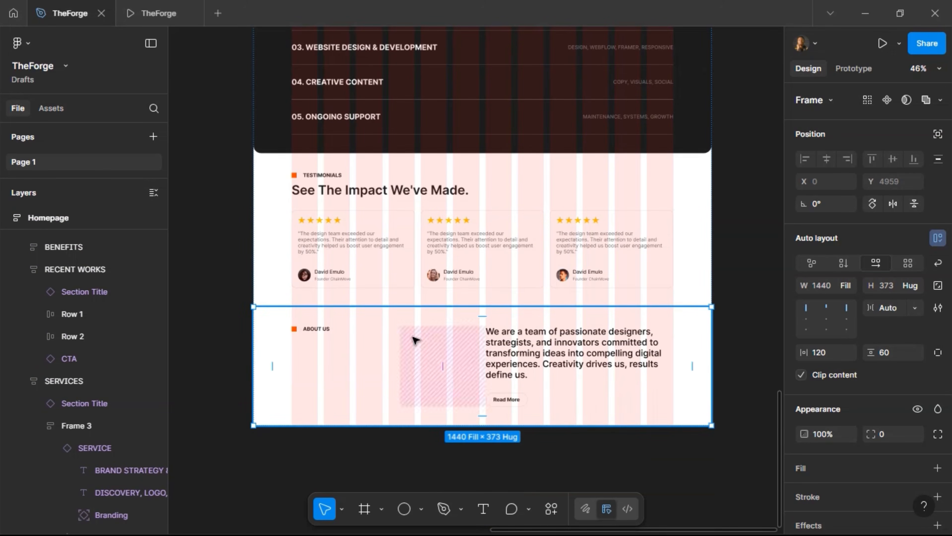
Change the copied section's title text to "FAQs (COMMON QUESTIONS)".
{"action": "left_click", "coordinate": [309, 330]}
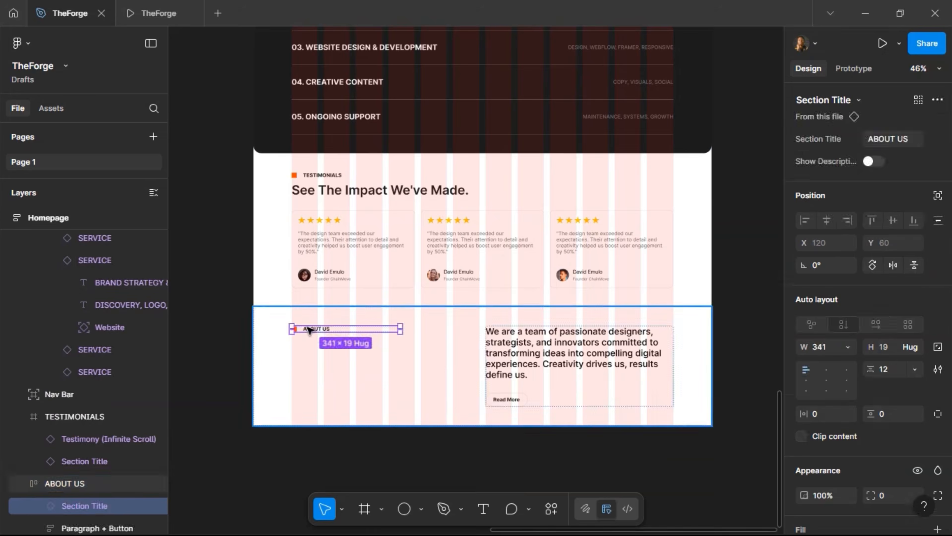
{"action": "left_click", "coordinate": [312, 327]}
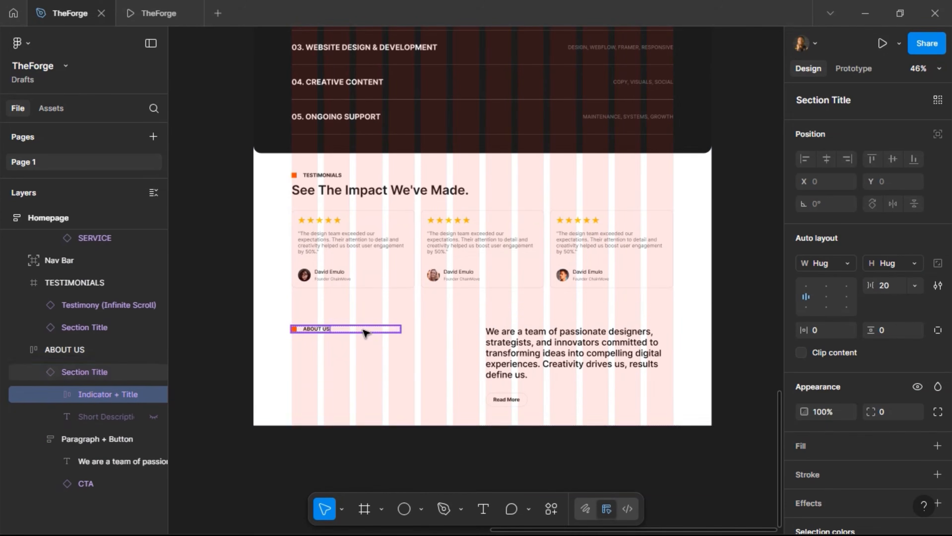
{"action": "key", "text": "Escape"}
{"action": "left_click", "coordinate": [884, 139]}
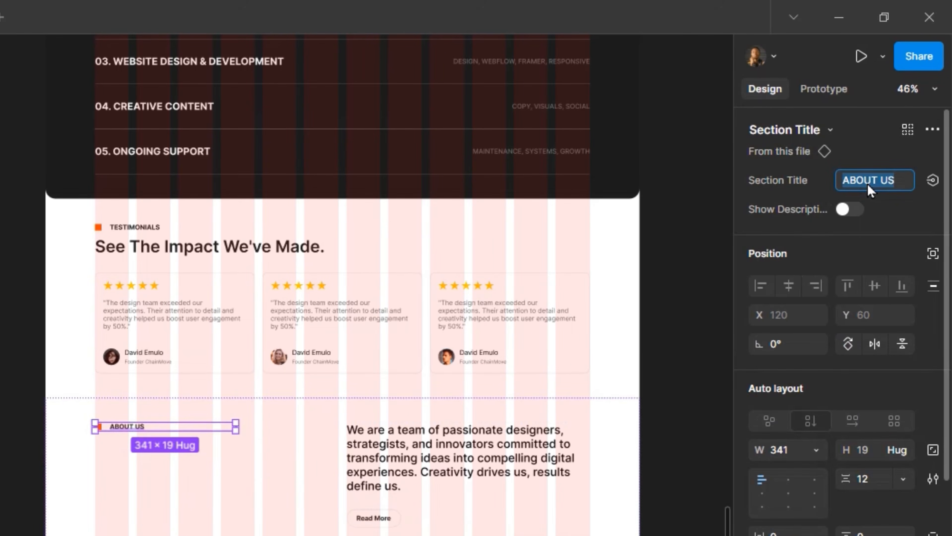
{"action": "type", "text": "FAQs ("}
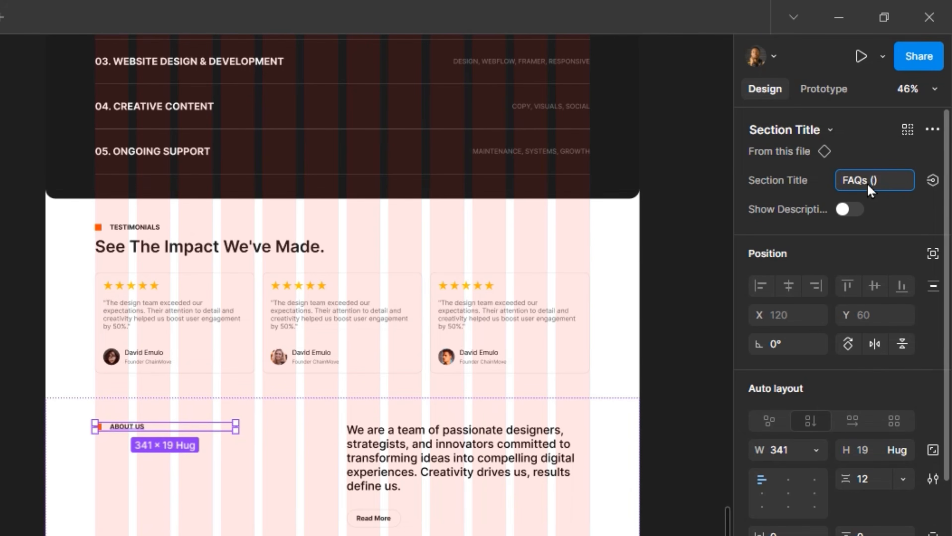
{"action": "type", "text": "MMON"}
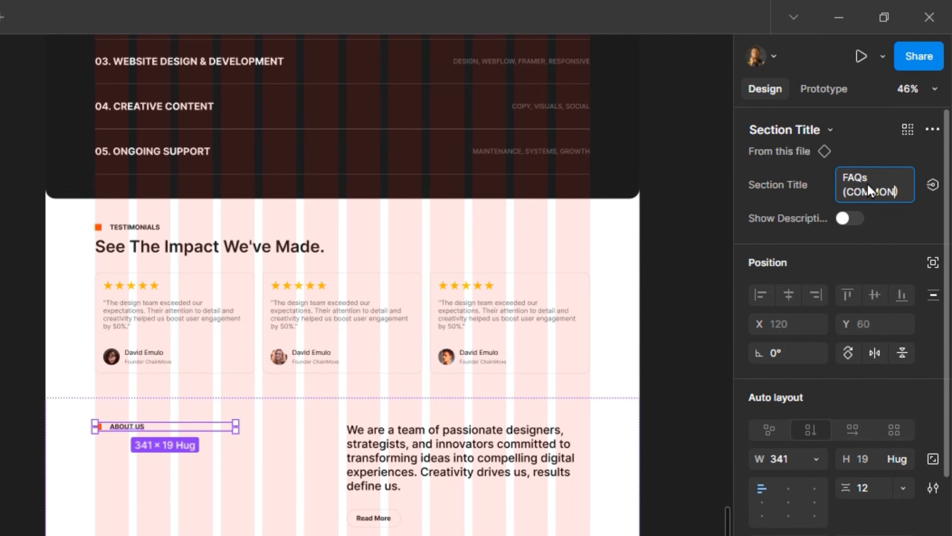
{"action": "type", "text": " Q"}
{"action": "type", "text": "UESTIONS"}
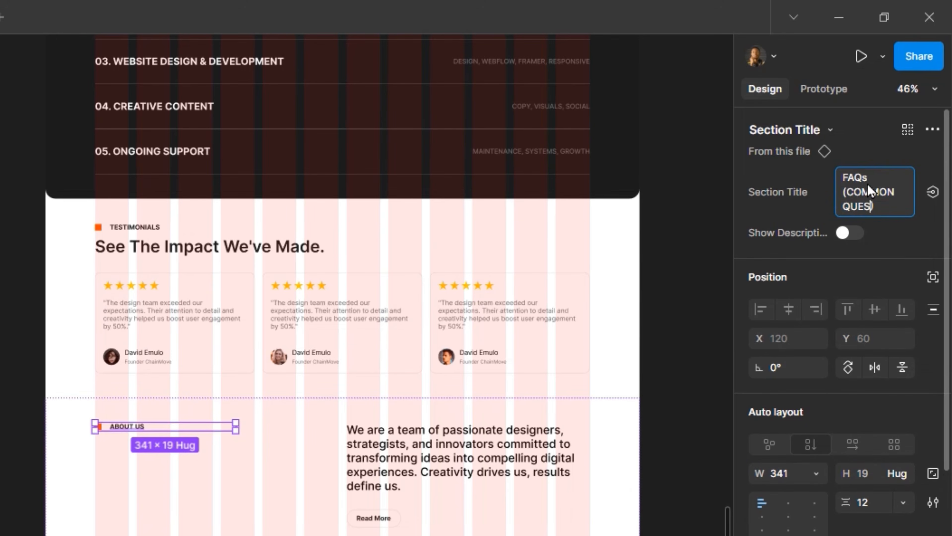
{"action": "key", "text": "Return"}
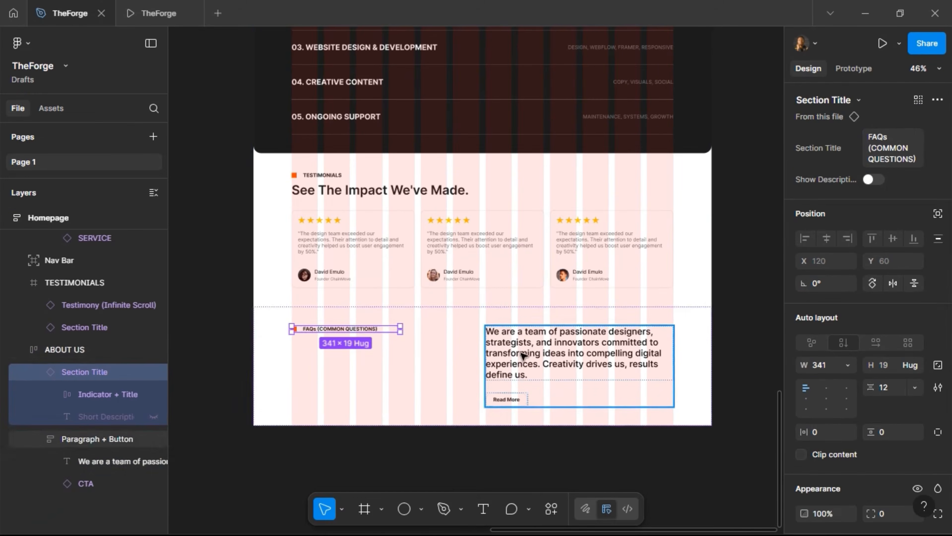
Rename the copied ABOUT US frame below the testimonials as FAQs.
{"action": "left_click", "coordinate": [402, 384]}
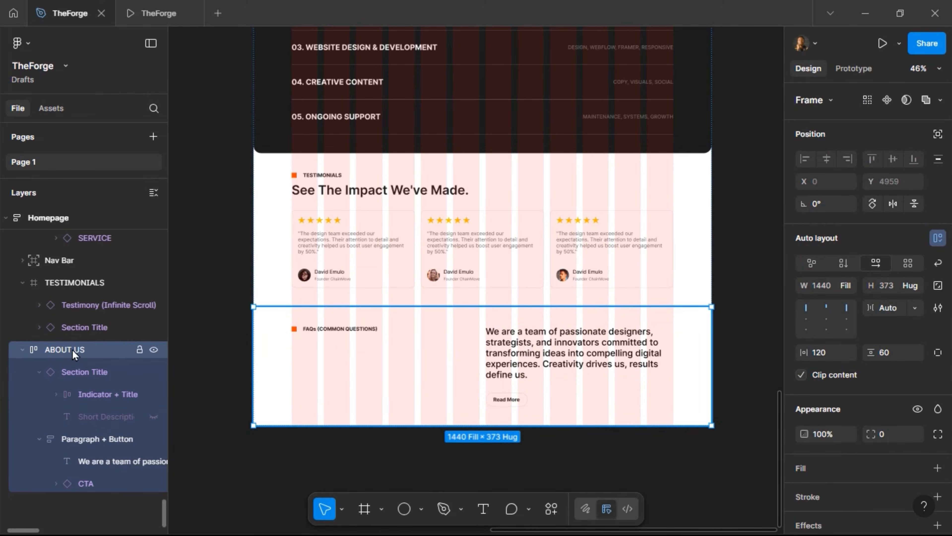
{"action": "left_click", "coordinate": [271, 320]}
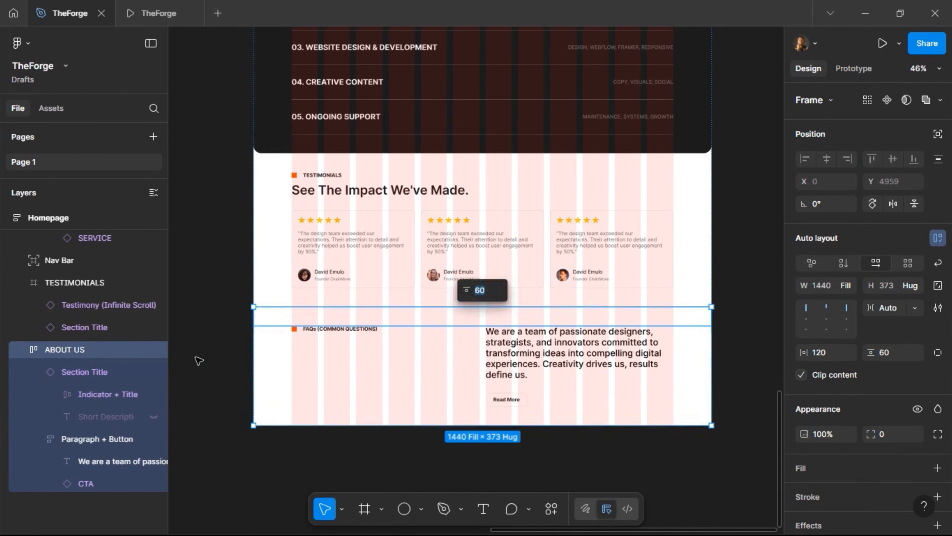
{"action": "double_click", "coordinate": [74, 349]}
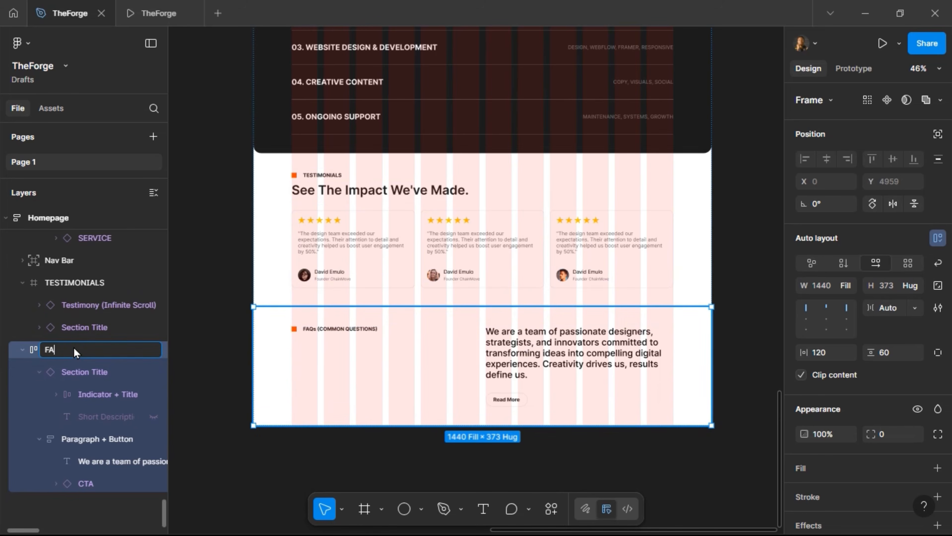
{"action": "type", "text": "FAQs"}
{"action": "key", "text": "Return"}
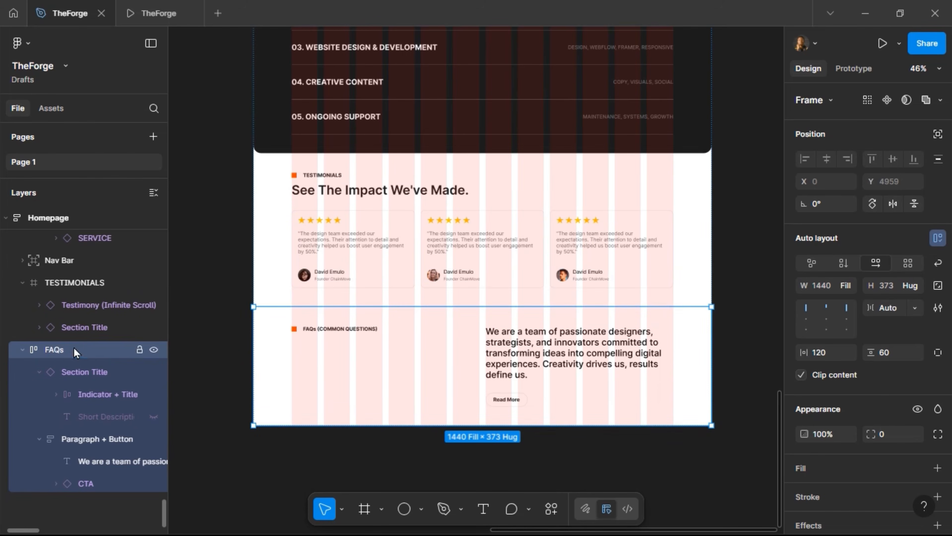
Collapse the expanded FAQs, TESTIMONIALS, SERVICES, RECENT WORKS and ABOUT US layers inside the Homepage frame.
{"action": "left_click", "coordinate": [22, 352]}
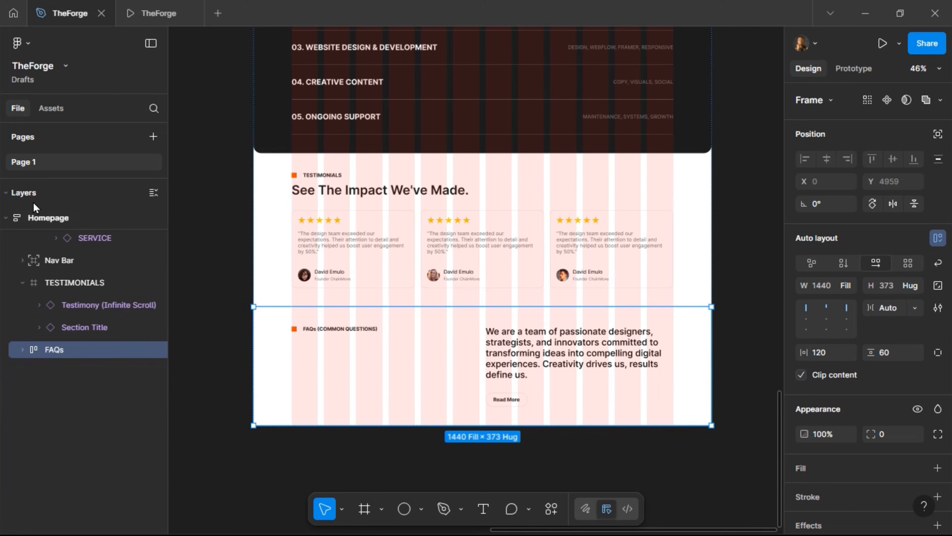
{"action": "left_click", "coordinate": [39, 219]}
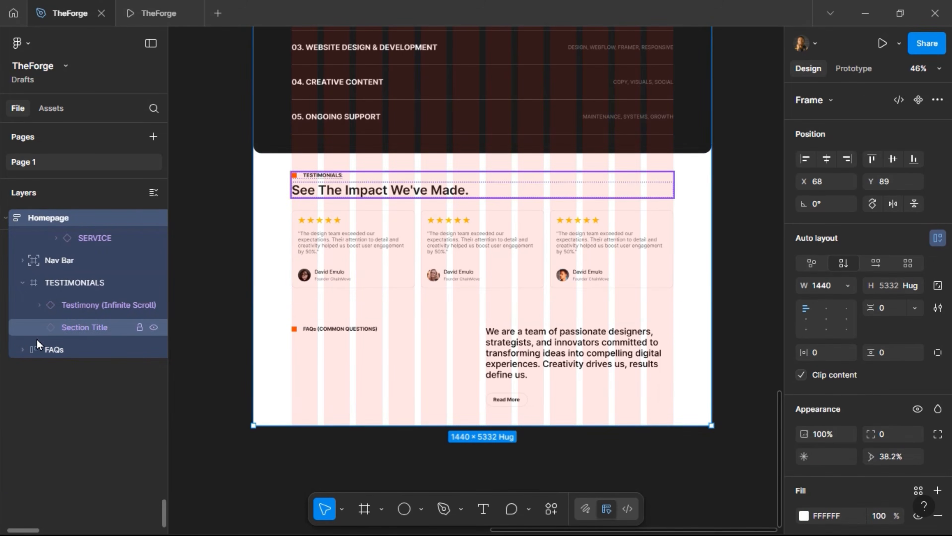
{"action": "left_click", "coordinate": [22, 287]}
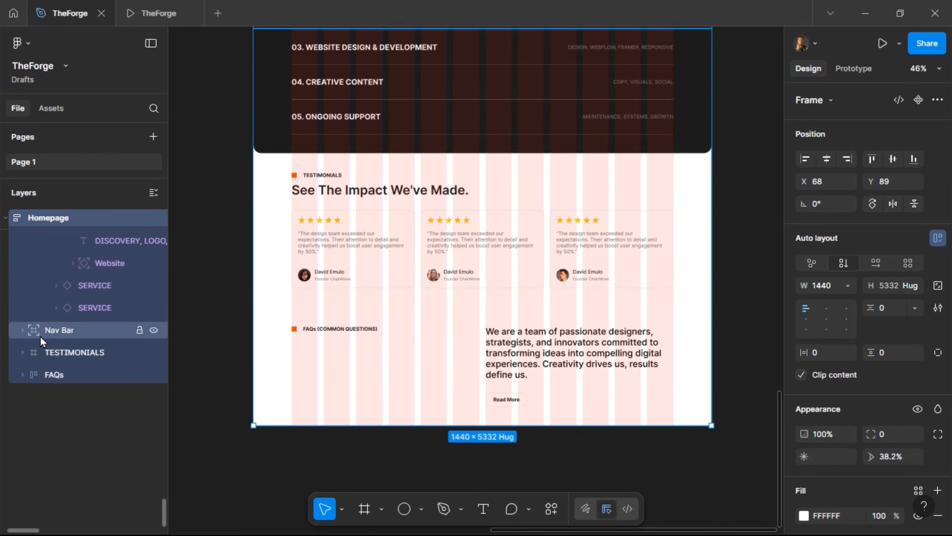
{"action": "scroll", "coordinate": [65, 353], "scroll_direction": "up", "scroll_amount": 5}
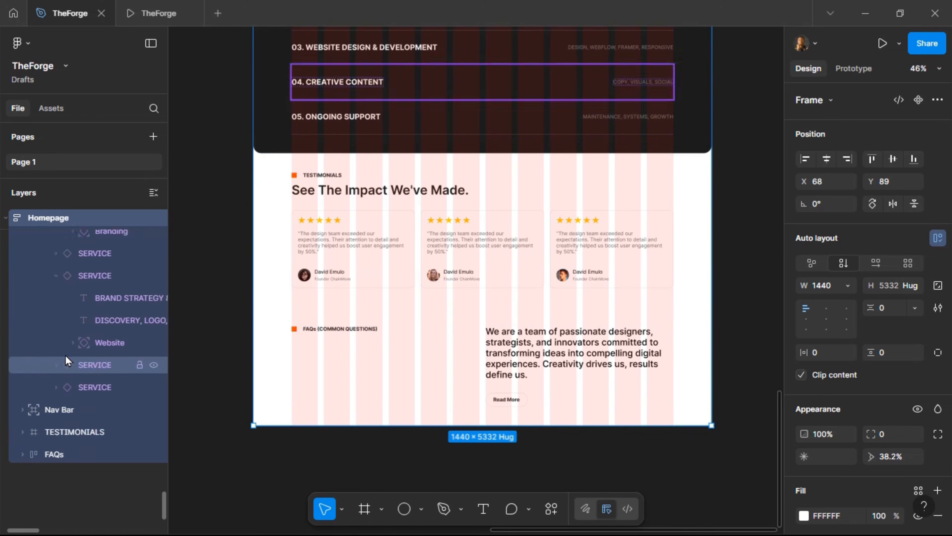
{"action": "scroll", "coordinate": [57, 364], "scroll_direction": "up", "scroll_amount": 5}
{"action": "left_click", "coordinate": [22, 435]}
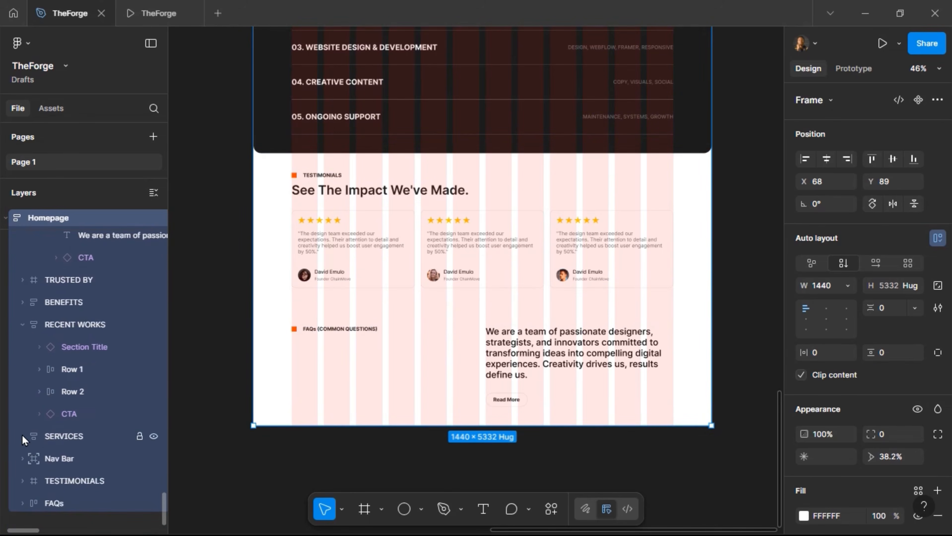
{"action": "left_click", "coordinate": [22, 324]}
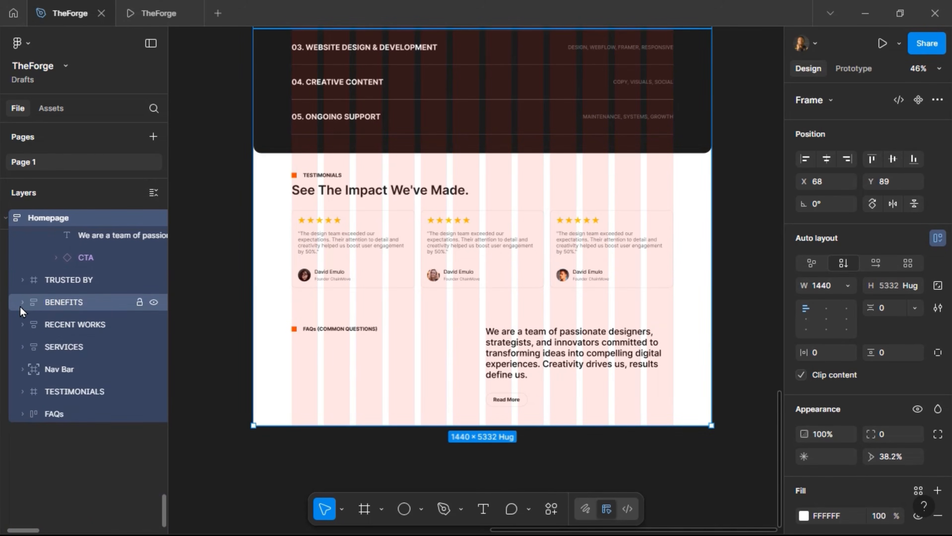
{"action": "scroll", "coordinate": [31, 289], "scroll_direction": "up", "scroll_amount": 2}
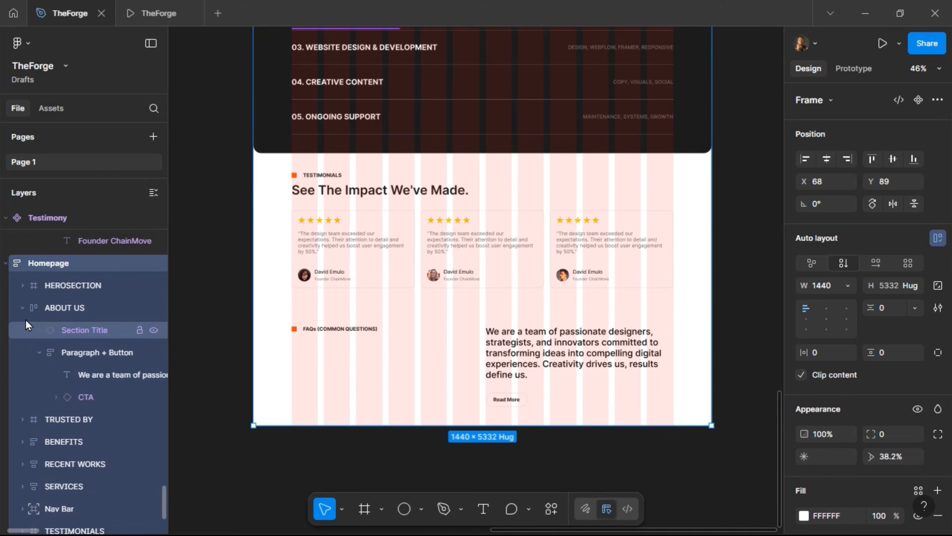
{"action": "left_click", "coordinate": [22, 308]}
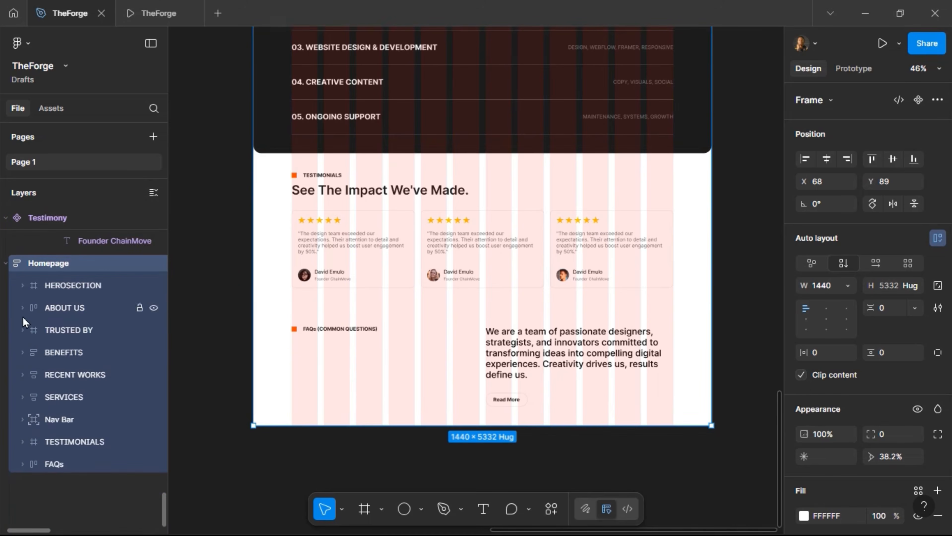
Reorder the Homepage layers so that TESTIMONIALS and FAQs sit directly above Nav Bar.
{"action": "left_click", "coordinate": [73, 437]}
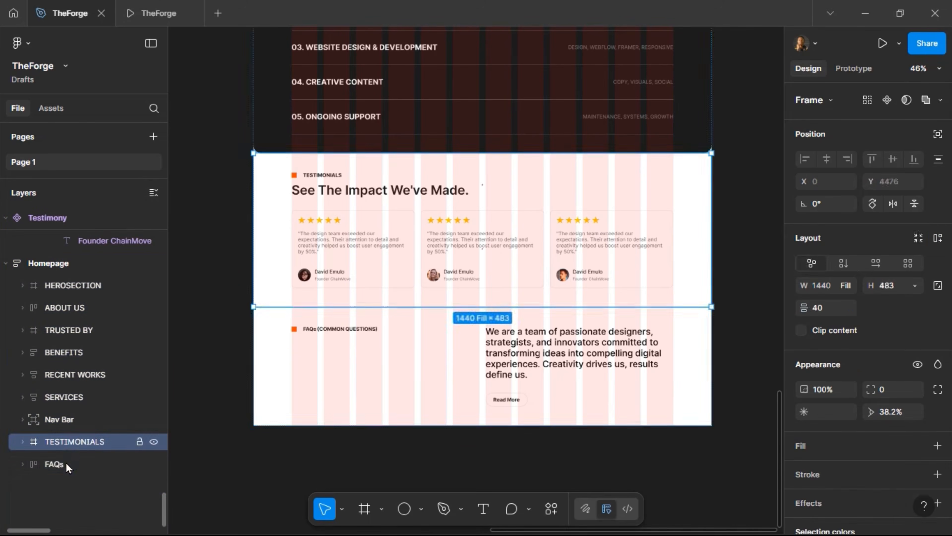
{"action": "left_click", "coordinate": [65, 463], "text": "shift"}
{"action": "left_click_drag", "start_coordinate": [76, 443], "coordinate": [77, 415]}
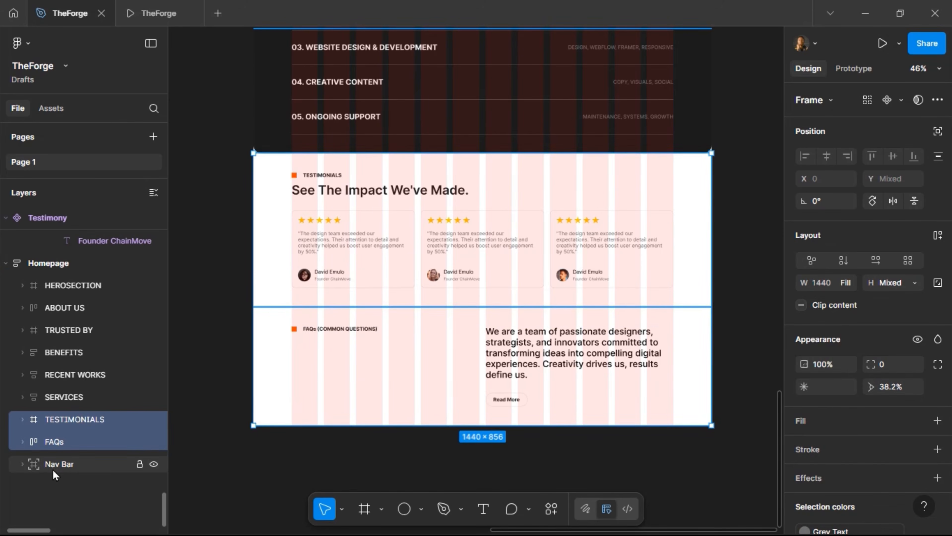
{"action": "left_click", "coordinate": [78, 426]}
{"action": "left_click", "coordinate": [92, 443]}
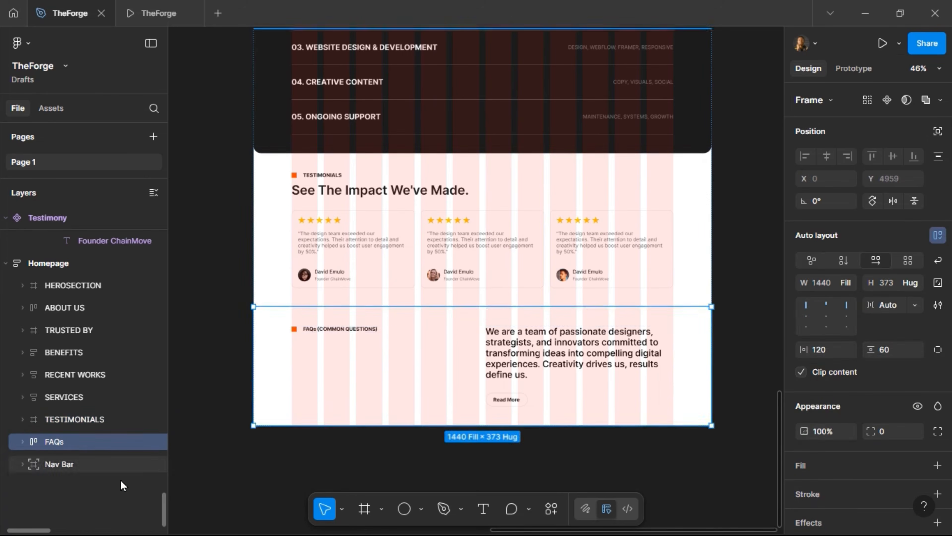
Delete the Paragraph + Button group from the FAQs section, leaving only its section title.
{"action": "scroll", "coordinate": [445, 300], "scroll_direction": "up", "scroll_amount": 10}
{"action": "scroll", "coordinate": [445, 300], "scroll_direction": "up", "scroll_amount": 15}
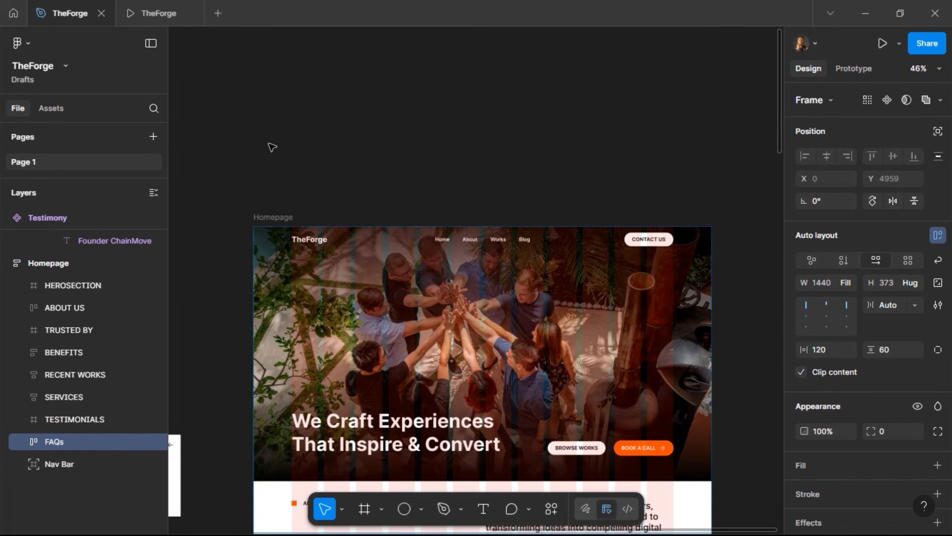
{"action": "scroll", "coordinate": [486, 261], "scroll_direction": "down", "scroll_amount": 15}
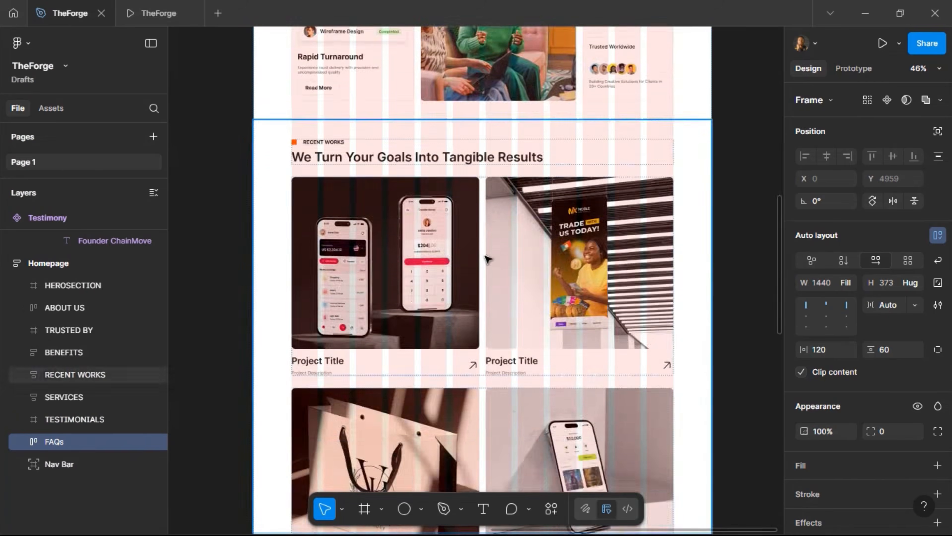
{"action": "scroll", "coordinate": [487, 262], "scroll_direction": "down", "scroll_amount": 10}
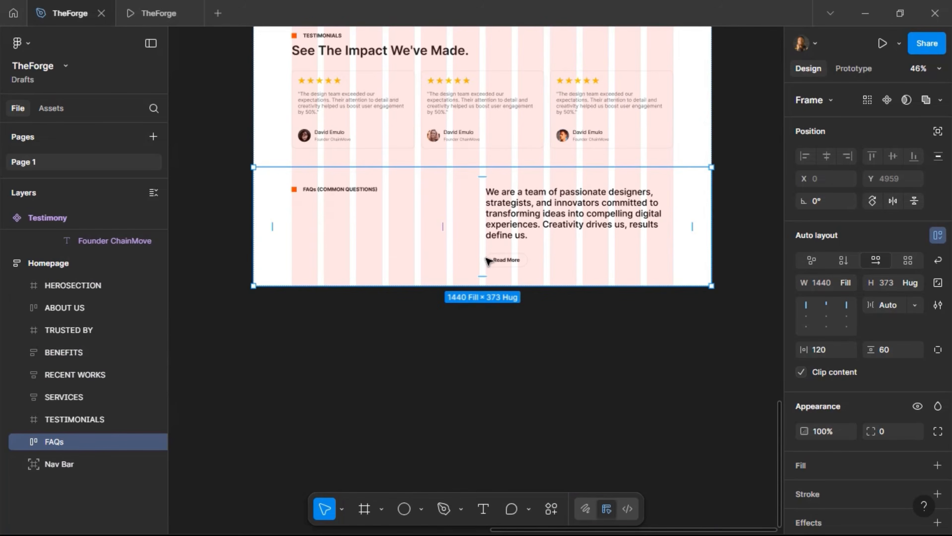
{"action": "left_click", "coordinate": [513, 265]}
{"action": "double_click", "coordinate": [513, 264]}
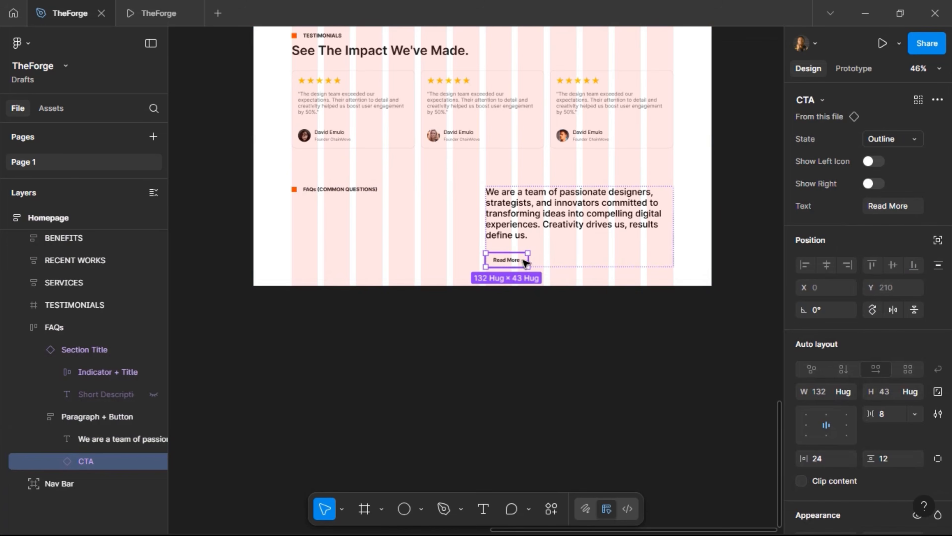
{"action": "left_click", "coordinate": [555, 253]}
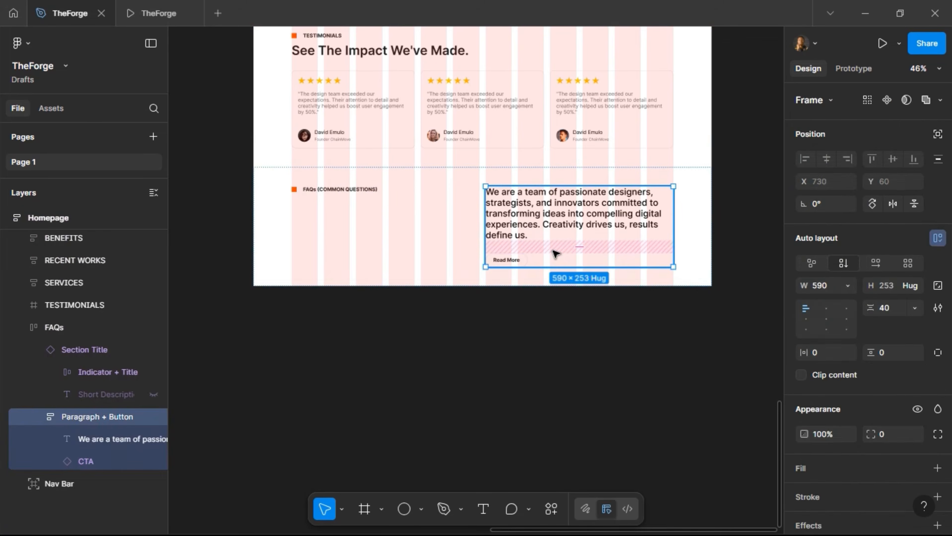
{"action": "key", "text": "Delete"}
Extend the FAQs section downward to a height of 512.
{"action": "left_click", "coordinate": [416, 192]}
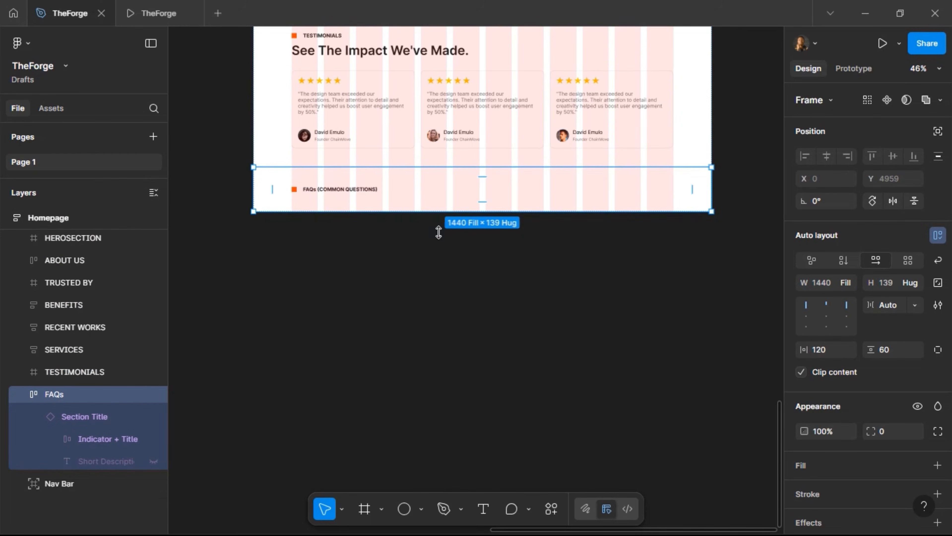
{"action": "left_click_drag", "start_coordinate": [439, 232], "coordinate": [429, 330]}
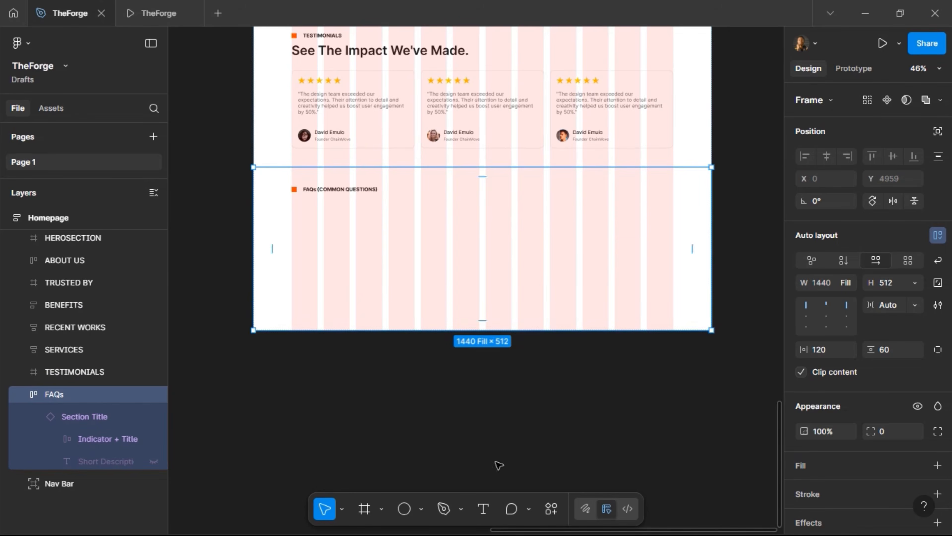
{"action": "scroll", "coordinate": [586, 201], "scroll_direction": "up", "scroll_amount": 4}
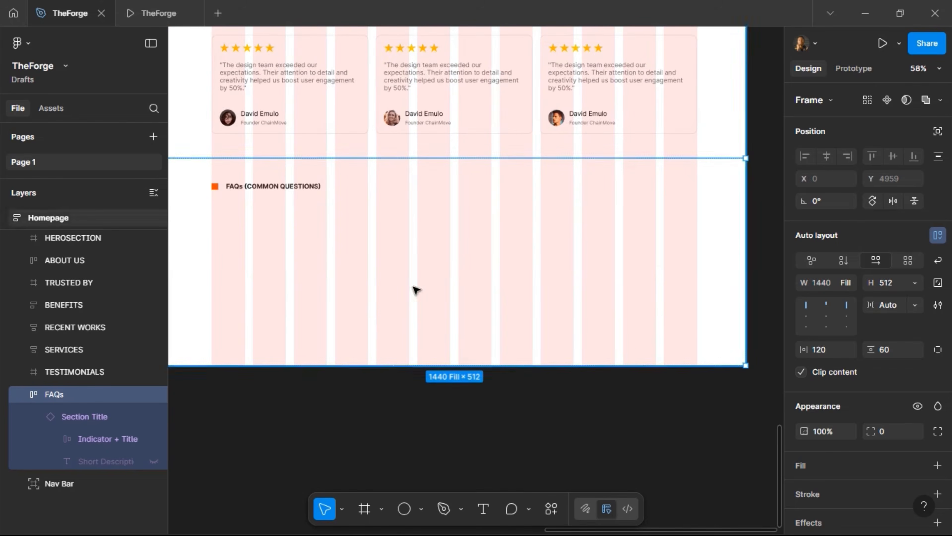
Add the text "What services do you offer?" to the FAQs section, opposite its section title.
{"action": "scroll", "coordinate": [344, 306], "scroll_direction": "down", "scroll_amount": 3}
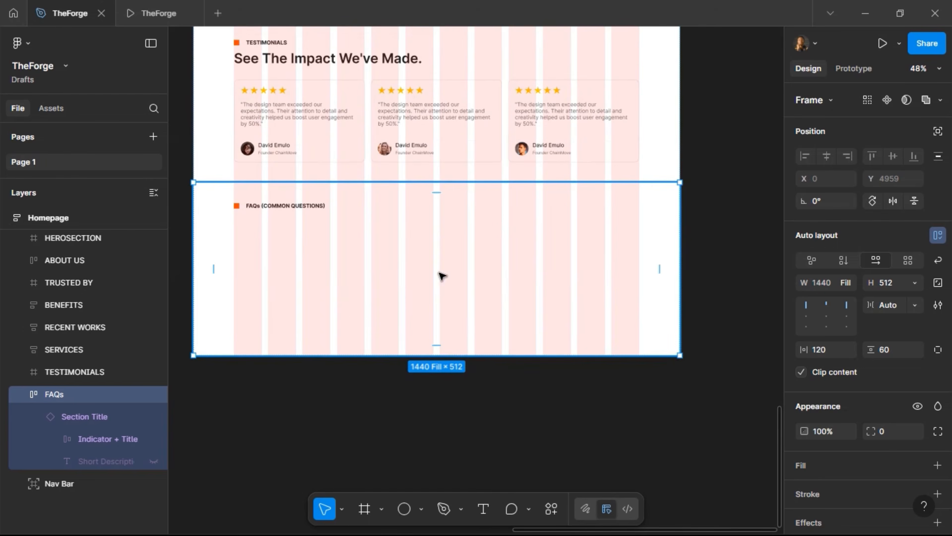
{"action": "scroll", "coordinate": [442, 276], "scroll_direction": "up", "scroll_amount": 6}
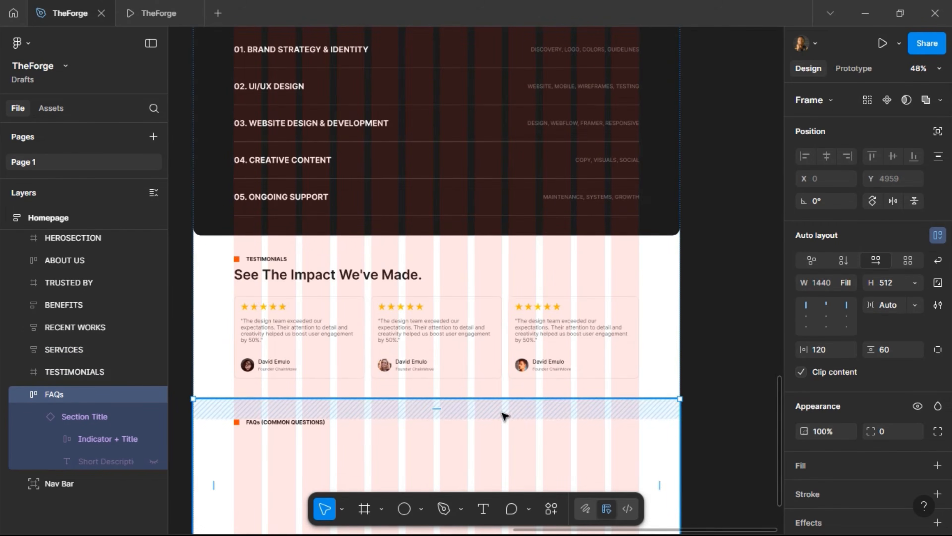
{"action": "scroll", "coordinate": [495, 399], "scroll_direction": "down", "scroll_amount": 4}
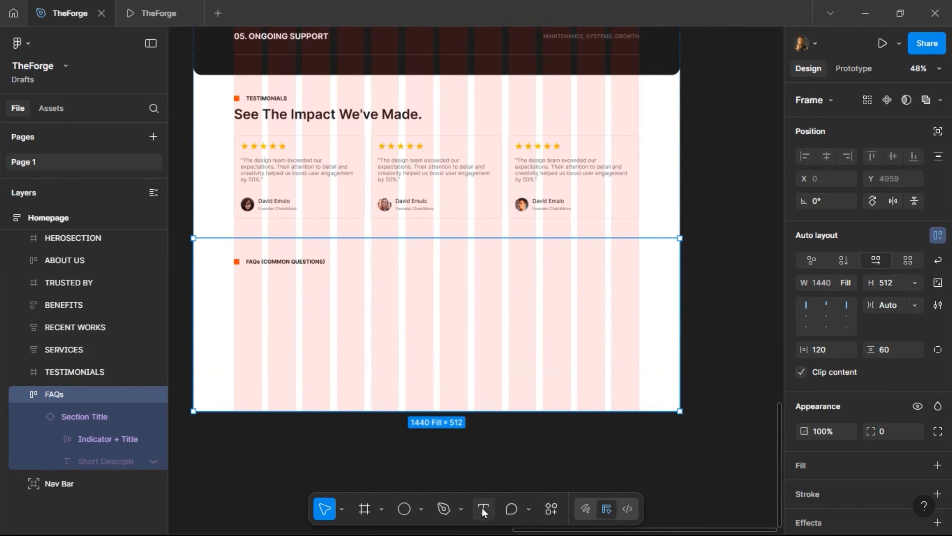
{"action": "left_click", "coordinate": [483, 510]}
{"action": "left_click", "coordinate": [493, 306]}
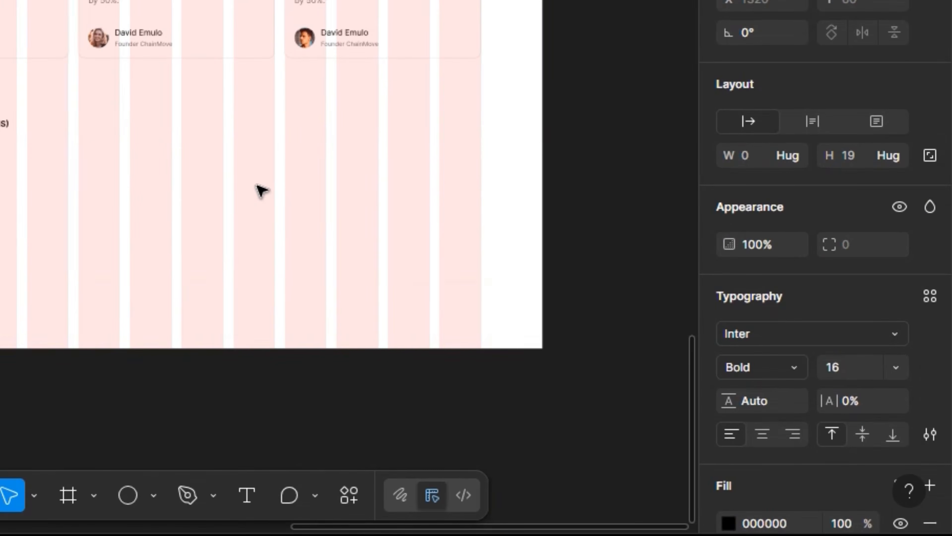
{"action": "type", "text": "What"}
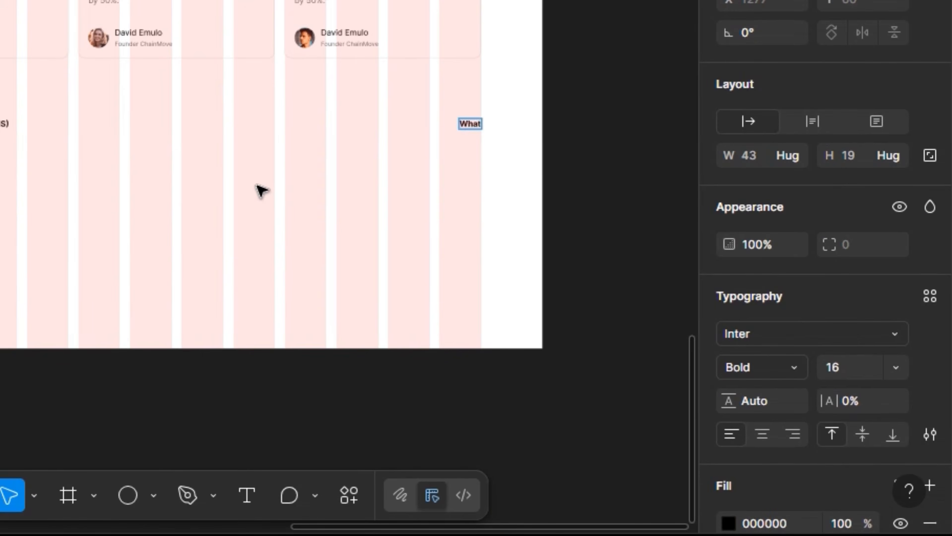
{"action": "type", "text": " services"}
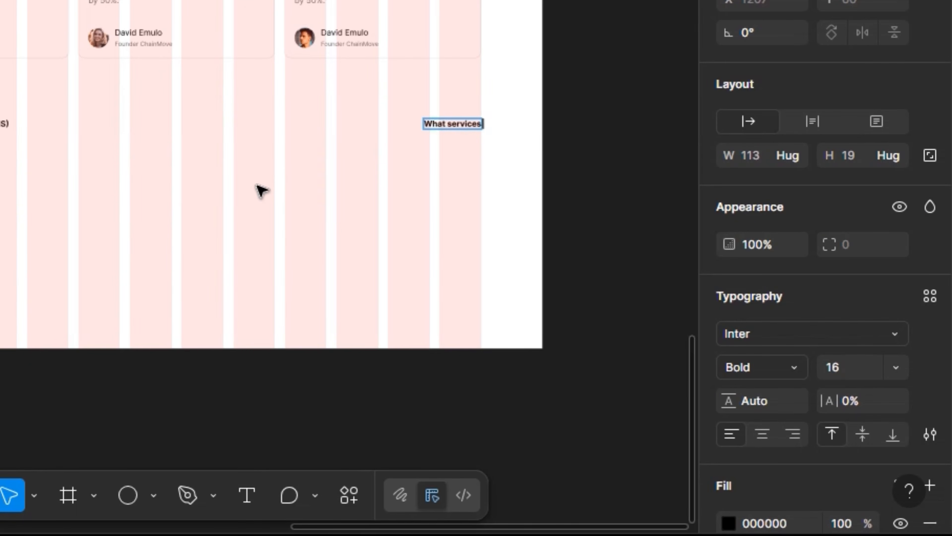
{"action": "type", "text": " do you o"}
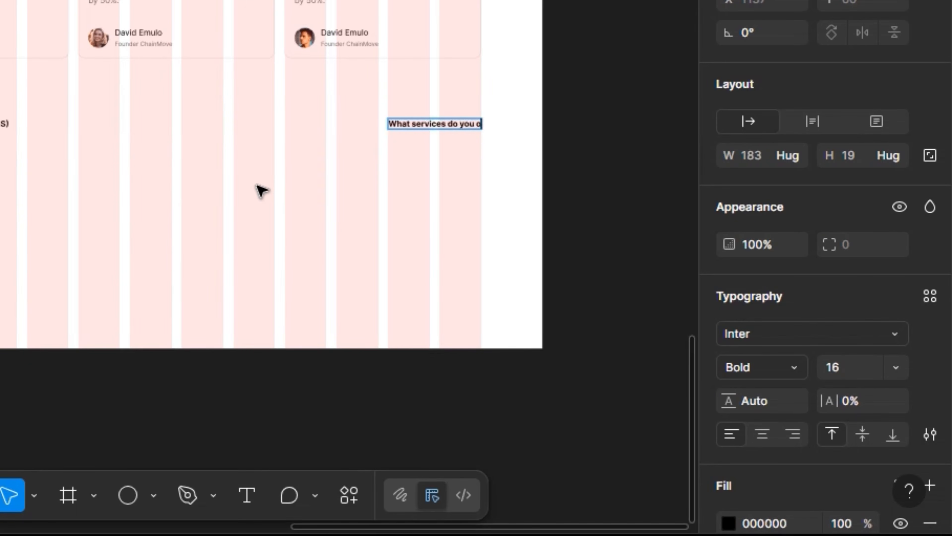
{"action": "type", "text": "ffer?"}
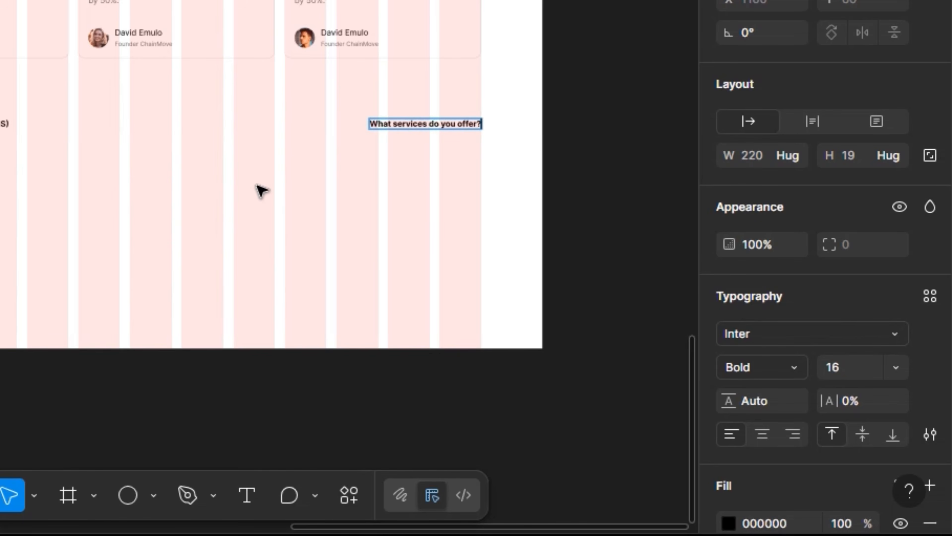
{"action": "key", "text": "Escape"}
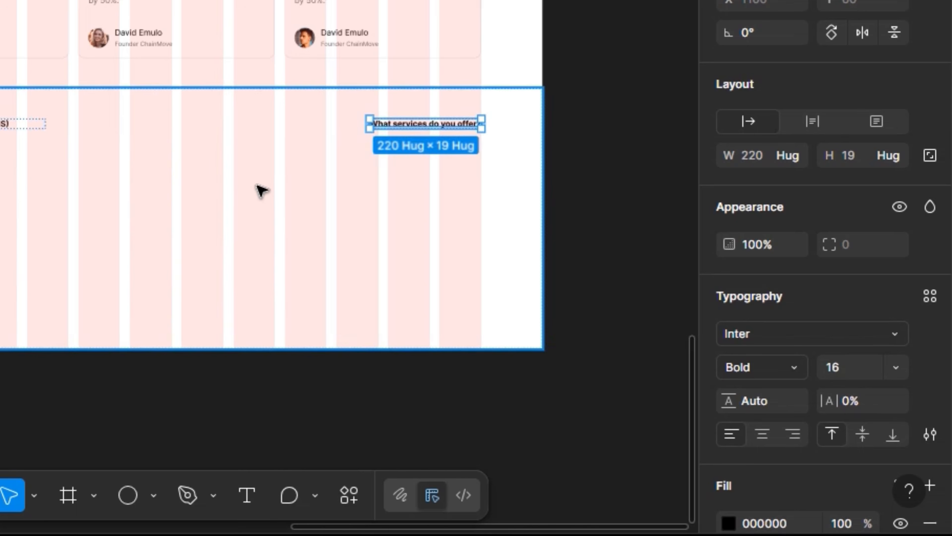
Set the FAQ question text to font size 24 with Medium weight.
{"action": "left_click", "coordinate": [841, 371]}
{"action": "type", "text": "24"}
{"action": "key", "text": "Return"}
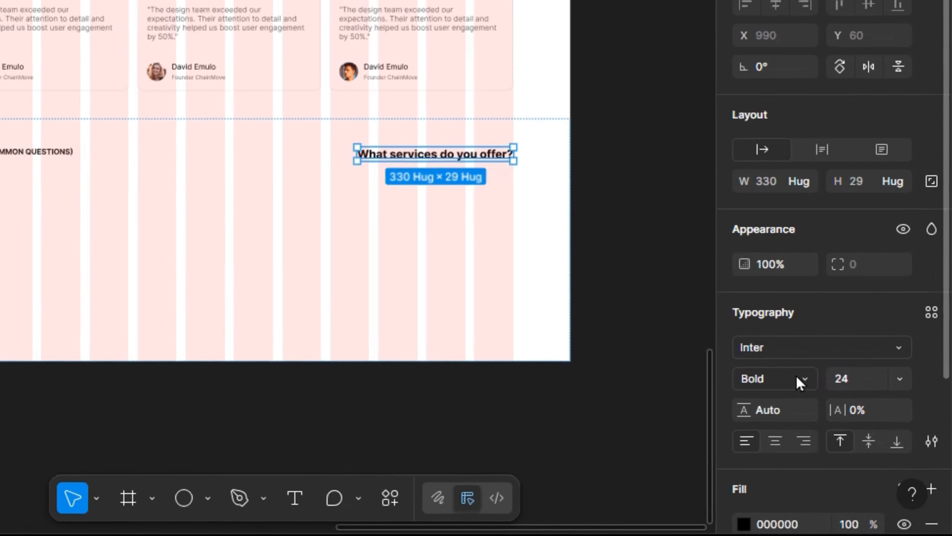
{"action": "left_click", "coordinate": [798, 375]}
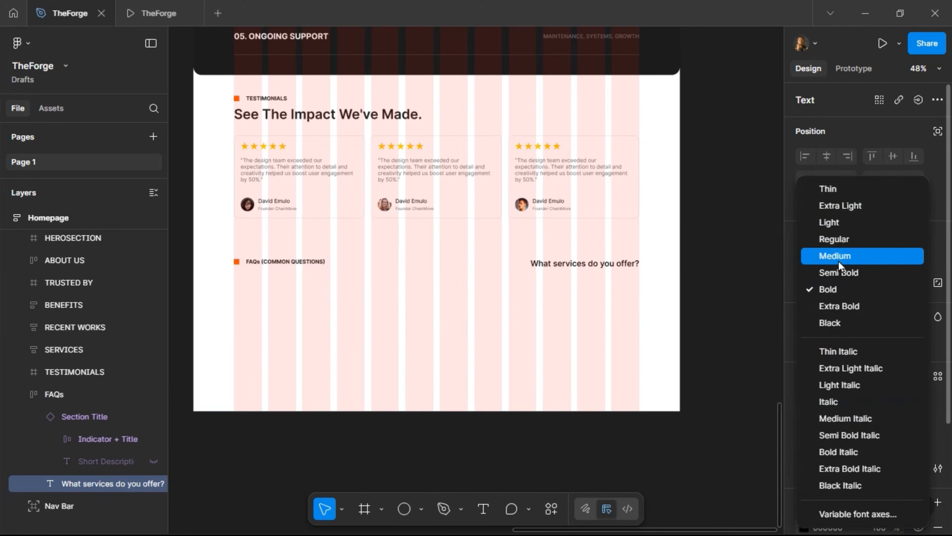
{"action": "left_click", "coordinate": [838, 256]}
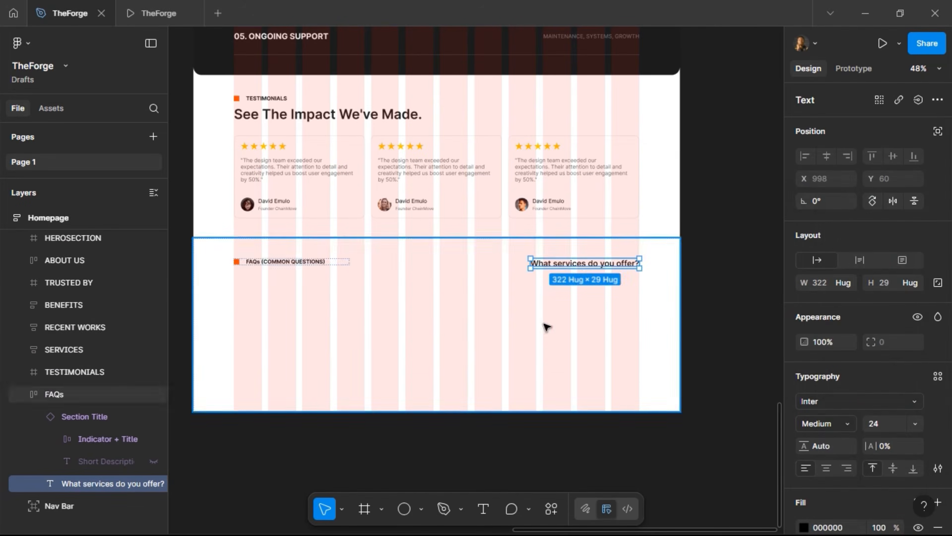
Review the testimonials and FAQs sections in the TheForge prototype preview, and return to the design file.
{"action": "left_click", "coordinate": [134, 13]}
{"action": "scroll", "coordinate": [382, 256], "scroll_direction": "down", "scroll_amount": 2}
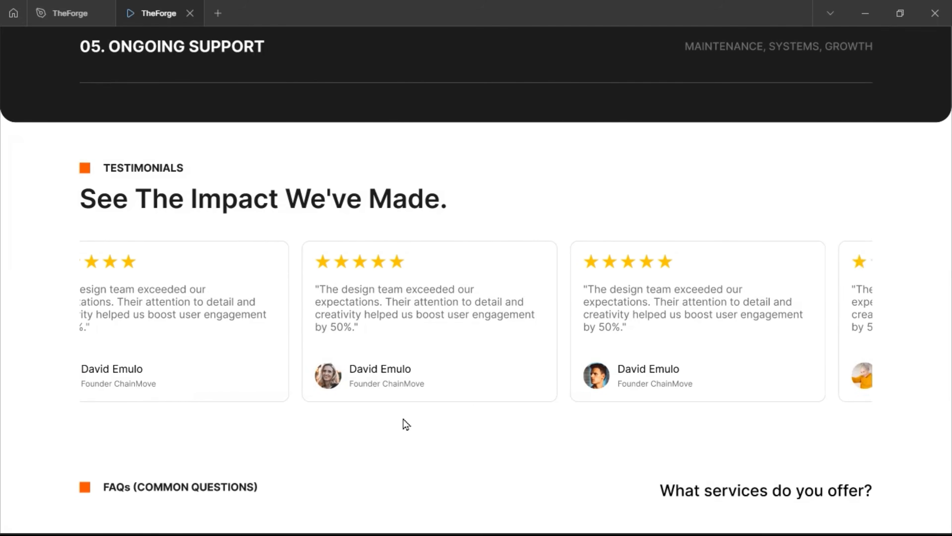
{"action": "scroll", "coordinate": [404, 424], "scroll_direction": "down", "scroll_amount": 5}
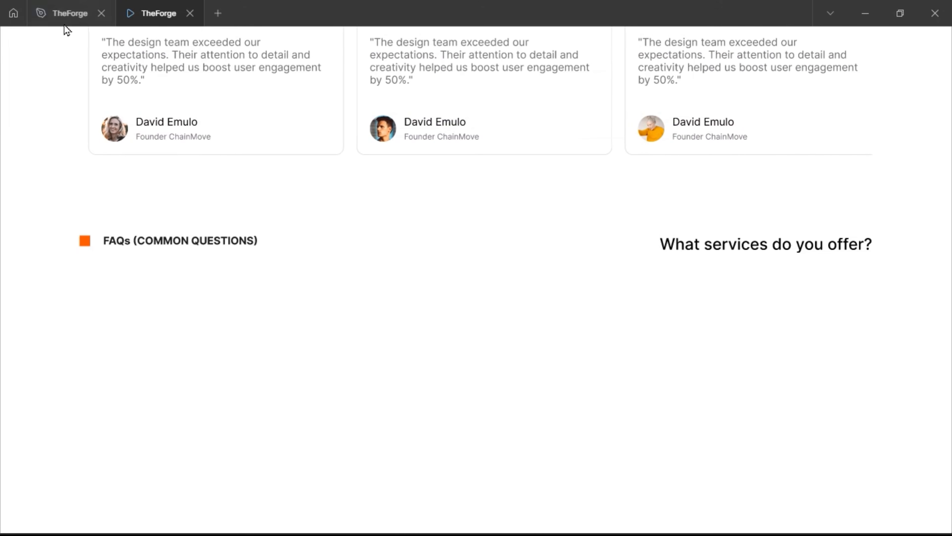
{"action": "left_click", "coordinate": [66, 17]}
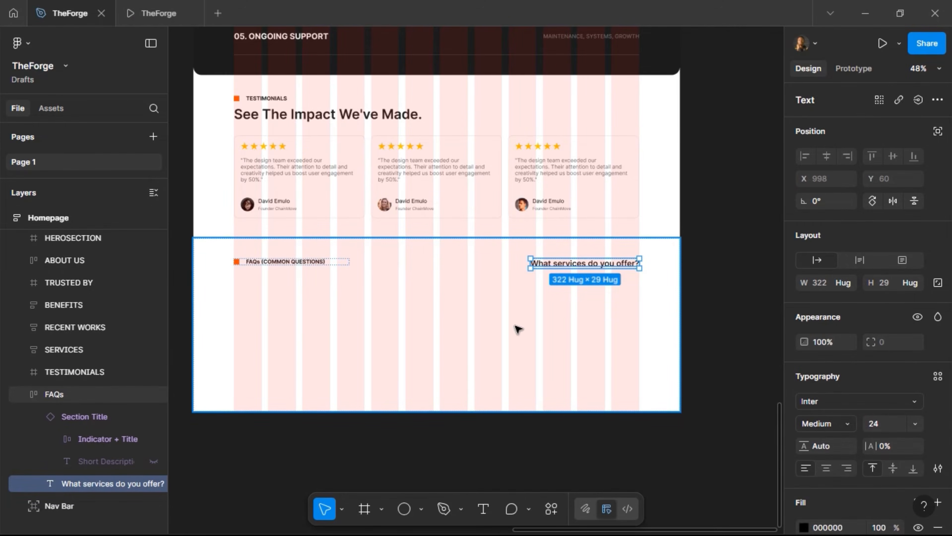
Duplicate the arrow-up-right-03 icon in the ICONS frame and place the copy 20 px to its right, at X 64.
{"action": "left_click", "coordinate": [307, 313]}
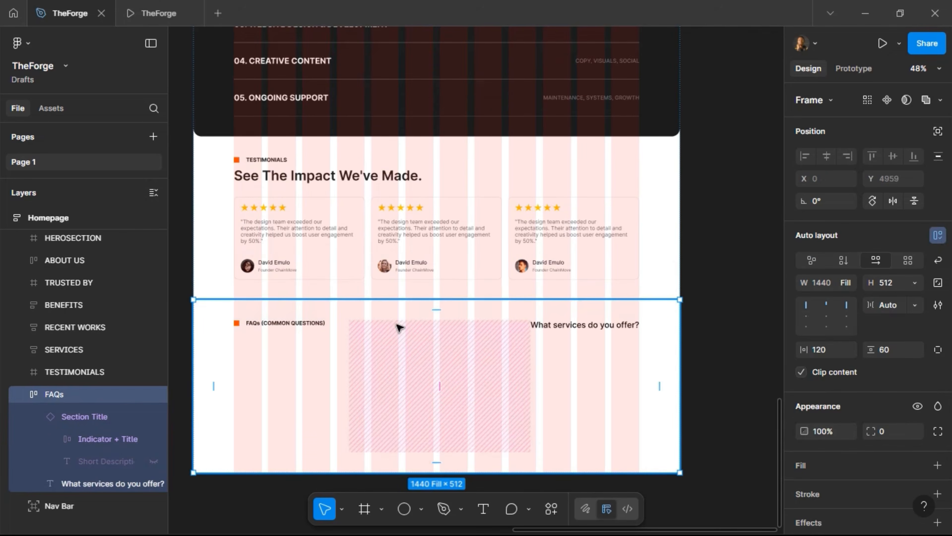
{"action": "scroll", "coordinate": [397, 327], "scroll_direction": "left", "scroll_amount": 5}
{"action": "scroll", "coordinate": [399, 327], "scroll_direction": "up", "scroll_amount": 5}
{"action": "scroll", "coordinate": [399, 328], "scroll_direction": "up", "scroll_amount": 10}
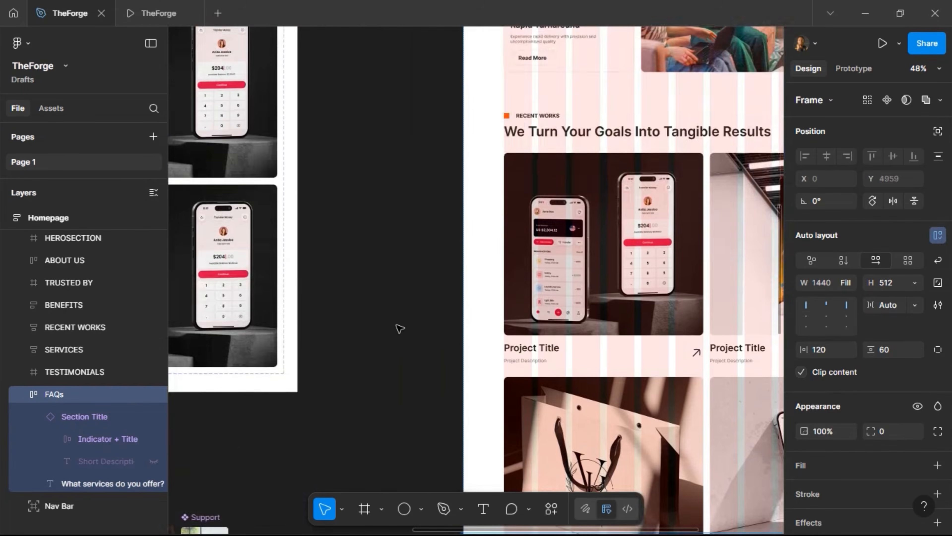
{"action": "scroll", "coordinate": [400, 327], "scroll_direction": "left", "scroll_amount": 5}
{"action": "scroll", "coordinate": [398, 328], "scroll_direction": "up", "scroll_amount": 5}
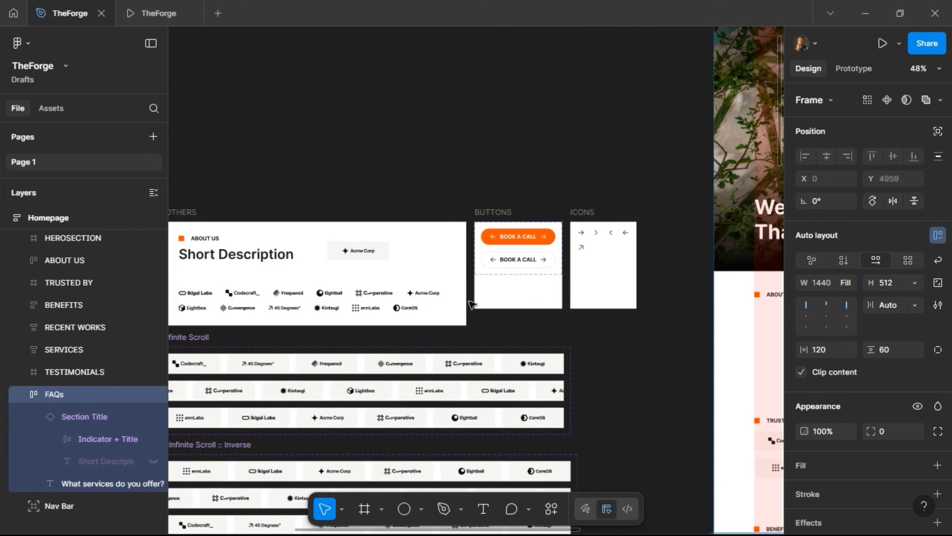
{"action": "scroll", "coordinate": [645, 240], "scroll_direction": "up", "scroll_amount": 8}
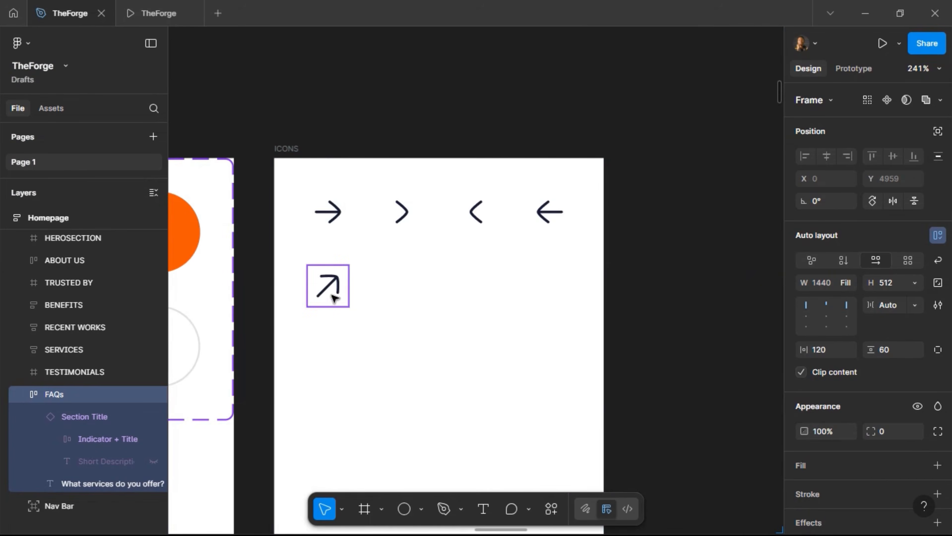
{"action": "key", "text": "ctrl+d"}
{"action": "key", "text": "shift+Right"}
{"action": "key", "text": "shift+Right"}
{"action": "key", "text": "shift+Right"}
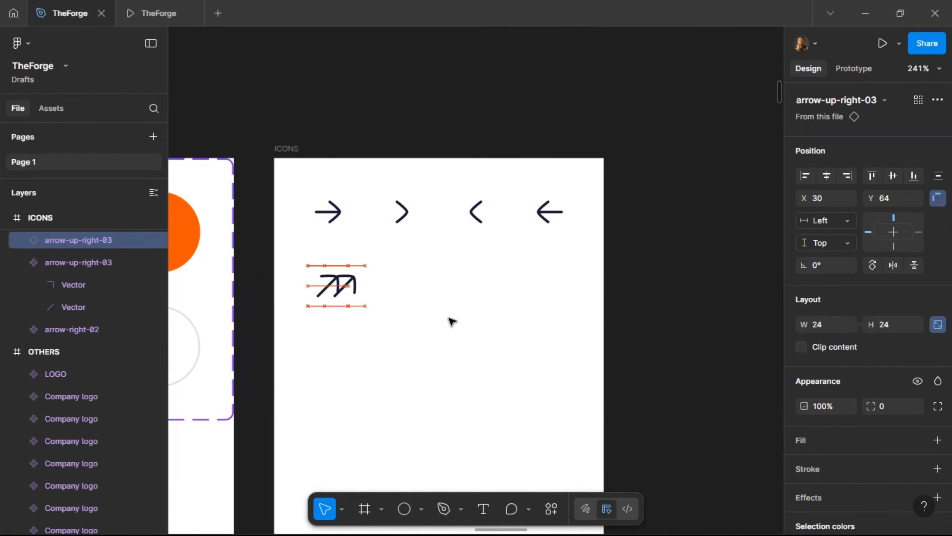
{"action": "key", "text": "shift+Right"}
{"action": "key", "text": "shift+Right"}
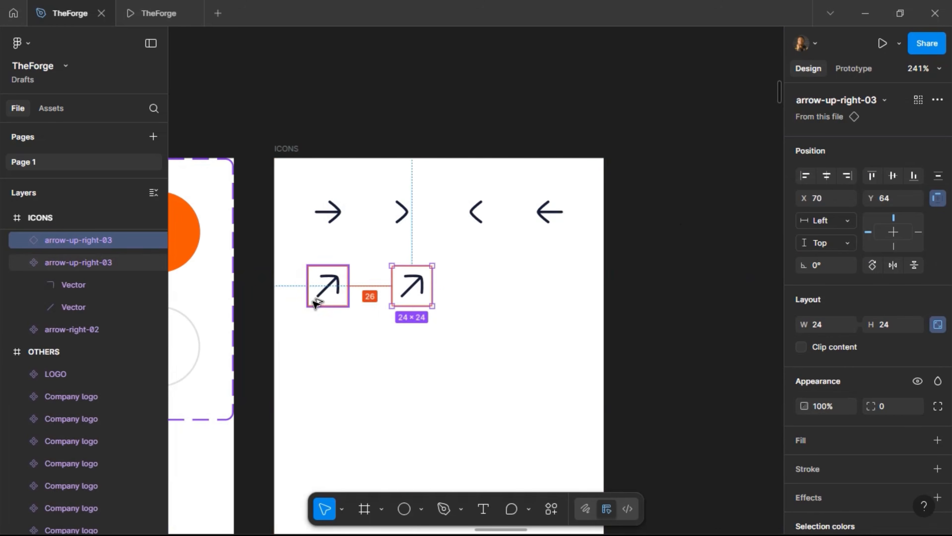
{"action": "key", "text": "Left"}
{"action": "key", "text": "Left"}
{"action": "key", "text": "Left"}
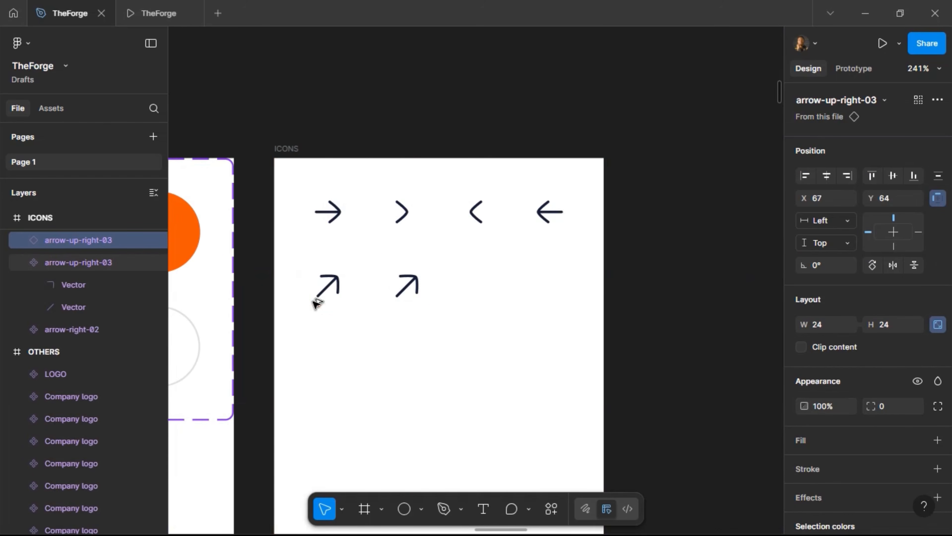
{"action": "key", "text": "Left"}
{"action": "key", "text": "Left"}
{"action": "key", "text": "Left"}
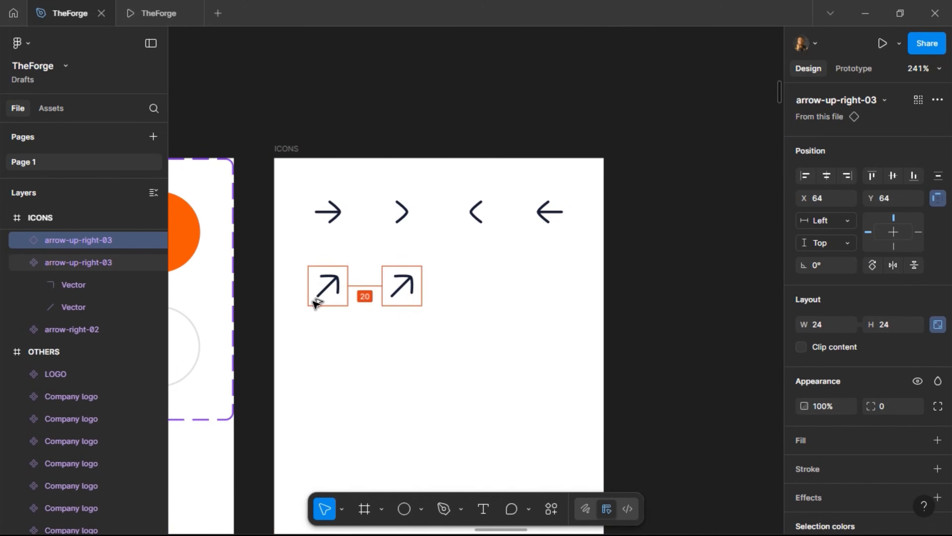
Swap the duplicated arrow for the free Hugeicons plus-sign found by searching "plus", and make it a component.
{"action": "scroll", "coordinate": [859, 424], "scroll_direction": "down", "scroll_amount": 5}
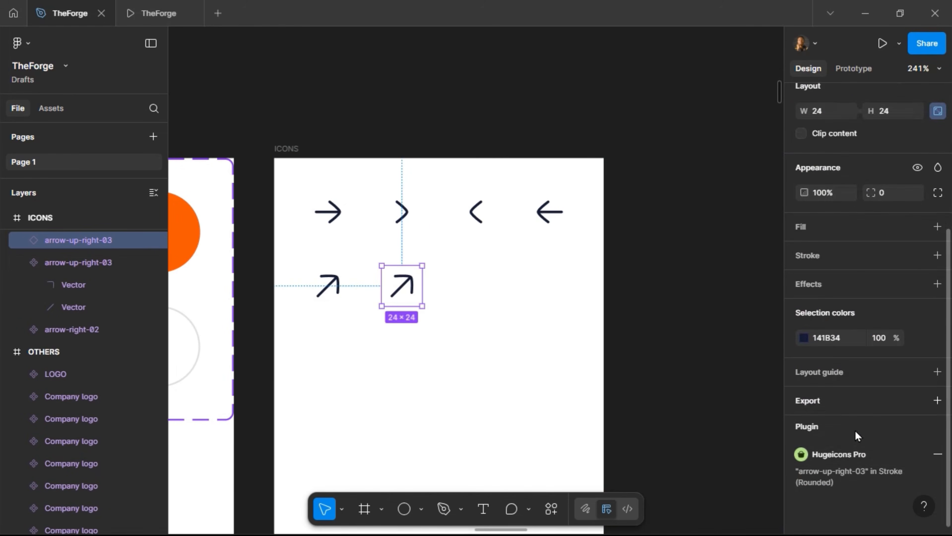
{"action": "left_click", "coordinate": [844, 454]}
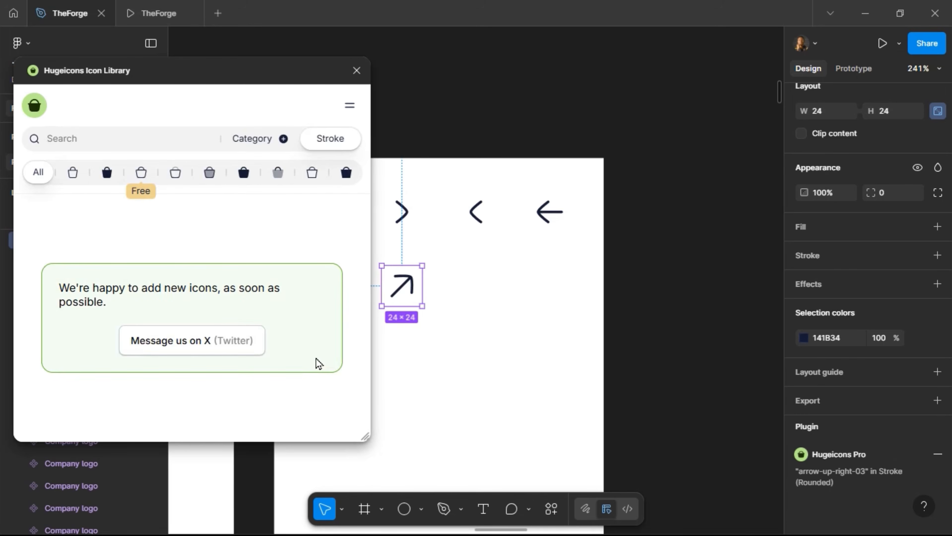
{"action": "left_click", "coordinate": [140, 177]}
{"action": "left_click", "coordinate": [140, 145]}
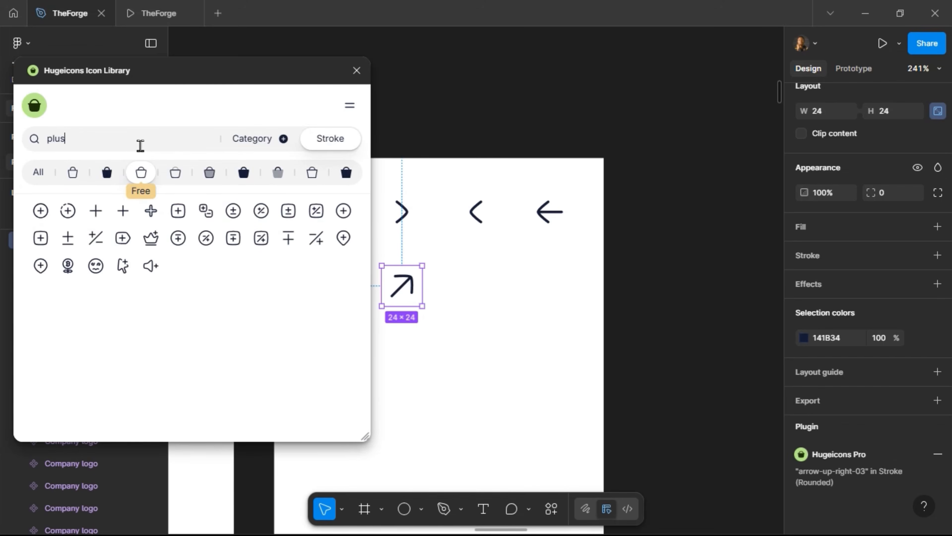
{"action": "left_click", "coordinate": [93, 219]}
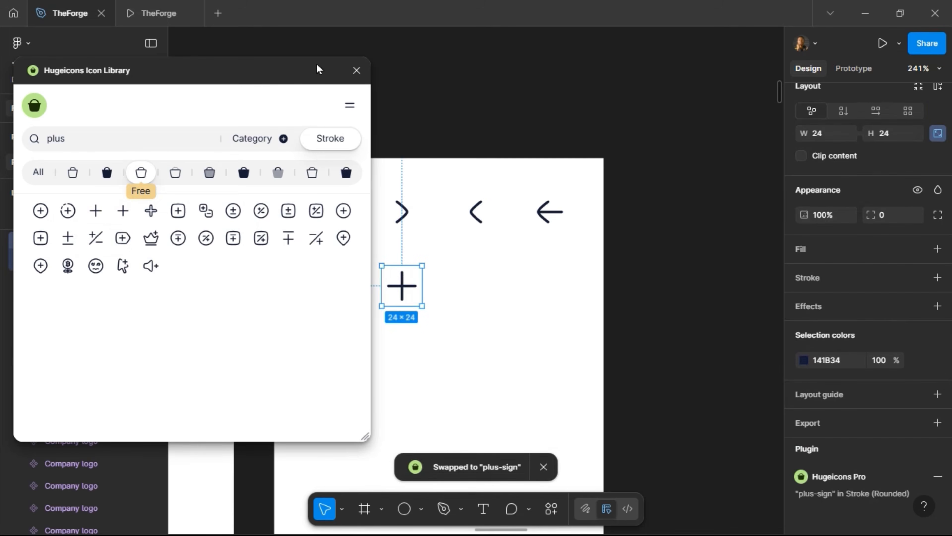
{"action": "left_click", "coordinate": [356, 70]}
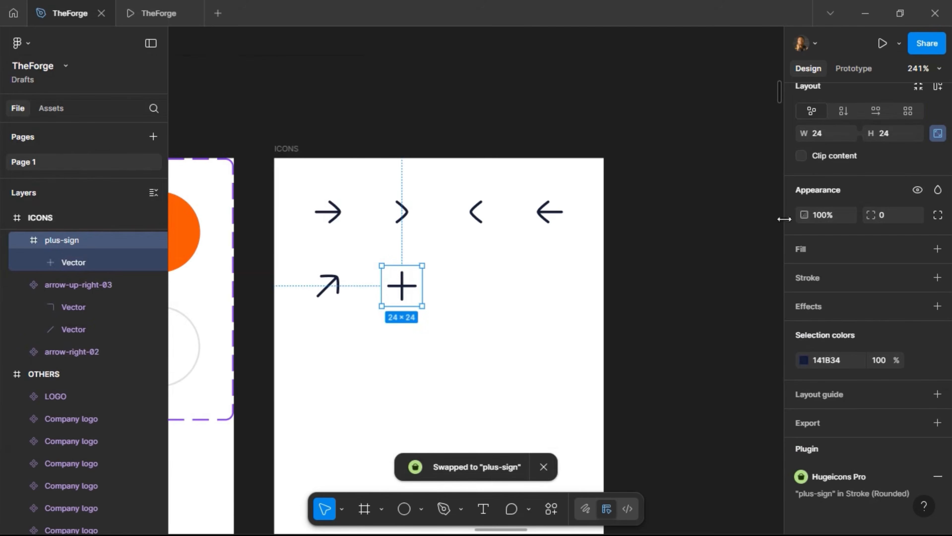
{"action": "scroll", "coordinate": [907, 210], "scroll_direction": "up", "scroll_amount": 5}
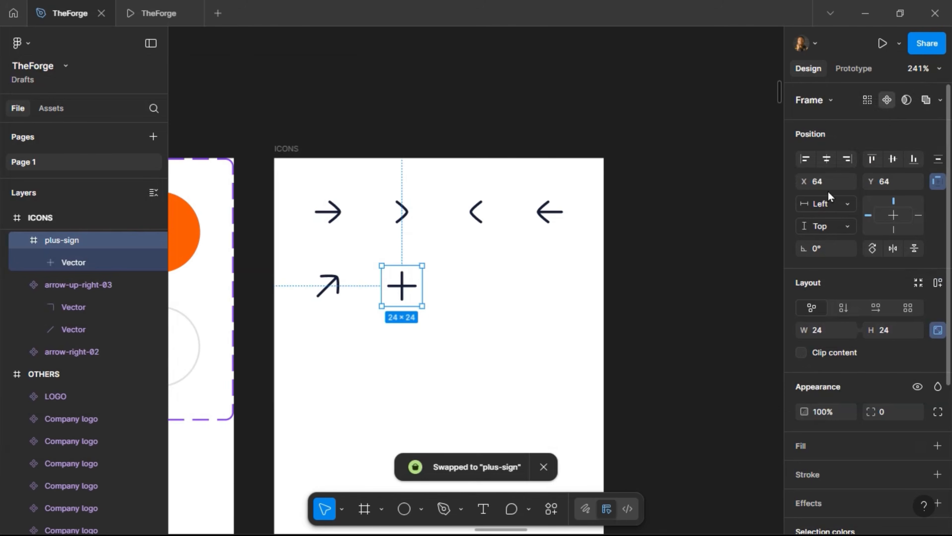
Paste a copy of the plus-sign component into the FAQs section after the "What services do you offer?" text.
{"action": "scroll", "coordinate": [341, 333], "scroll_direction": "down", "scroll_amount": 3}
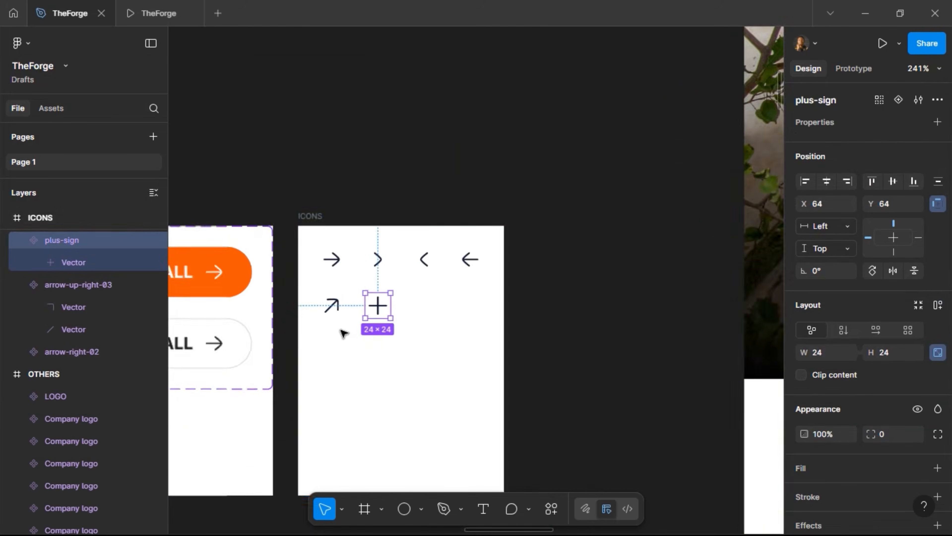
{"action": "scroll", "coordinate": [342, 334], "scroll_direction": "down", "scroll_amount": 5}
{"action": "scroll", "coordinate": [342, 334], "scroll_direction": "down", "scroll_amount": 10}
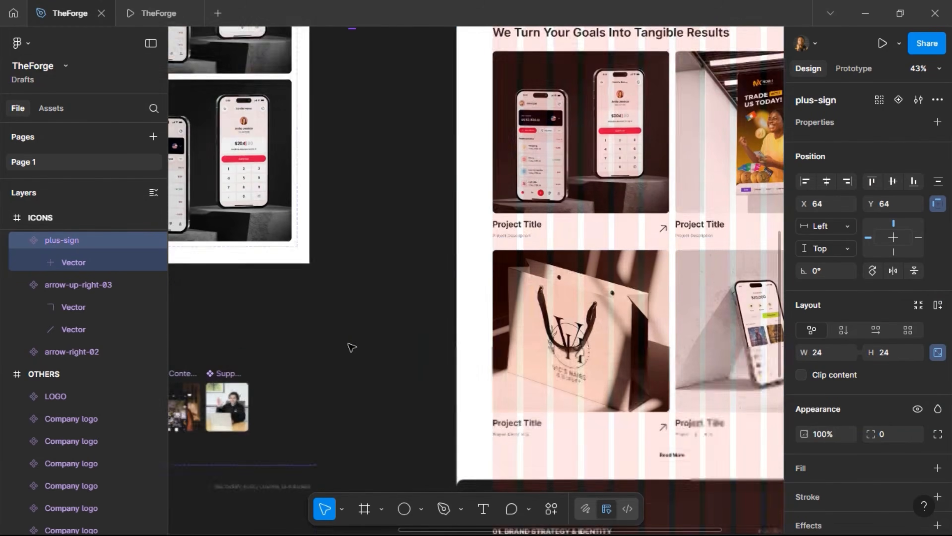
{"action": "scroll", "coordinate": [569, 389], "scroll_direction": "down", "scroll_amount": 10}
{"action": "scroll", "coordinate": [538, 392], "scroll_direction": "right", "scroll_amount": 4}
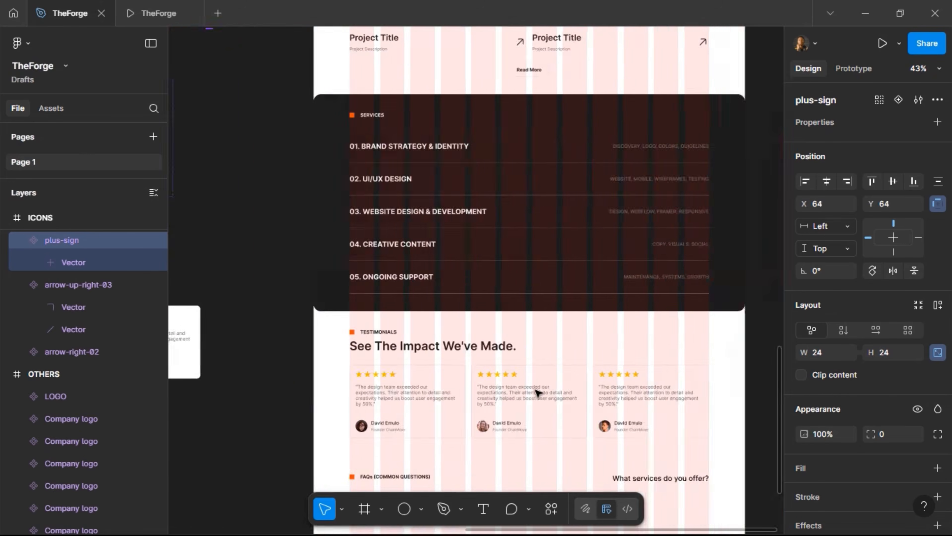
{"action": "scroll", "coordinate": [537, 392], "scroll_direction": "down", "scroll_amount": 6}
{"action": "scroll", "coordinate": [472, 262], "scroll_direction": "up", "scroll_amount": 5}
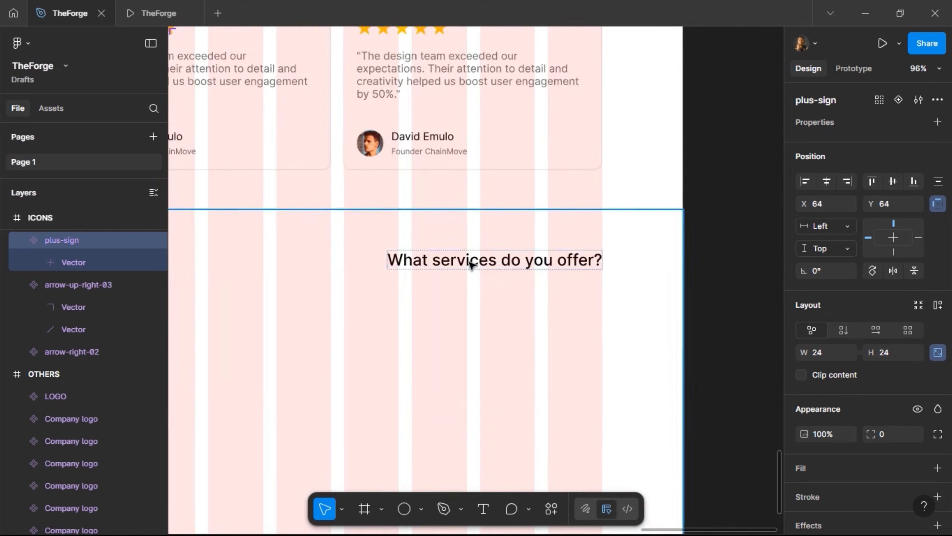
{"action": "scroll", "coordinate": [472, 264], "scroll_direction": "down", "scroll_amount": 3}
{"action": "left_click", "coordinate": [461, 300]}
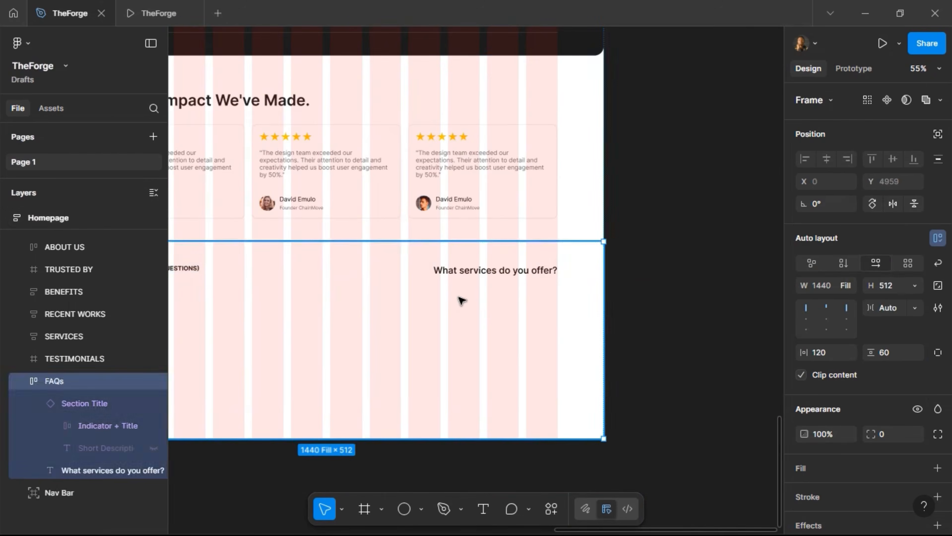
{"action": "key", "text": "ctrl+v"}
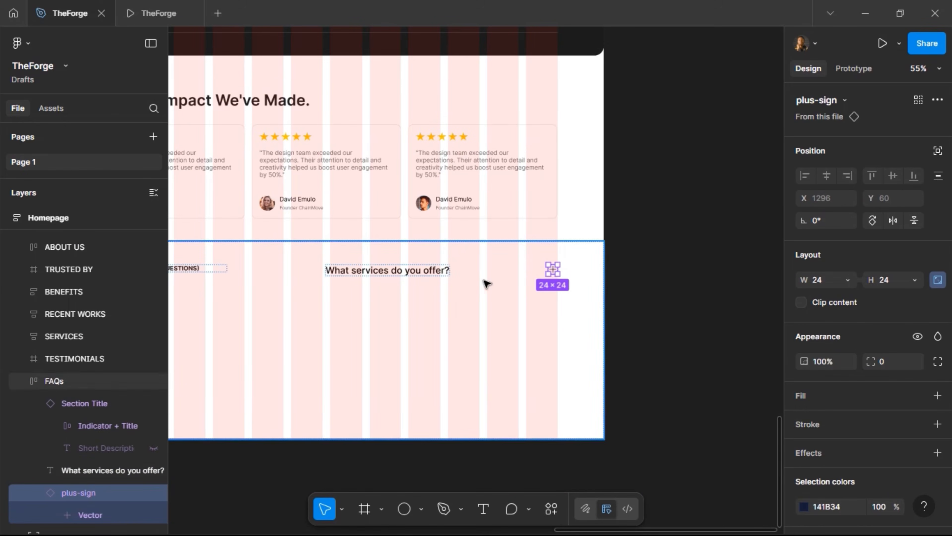
Wrap the "What services do you offer?" text and the plus-sign icon together in a horizontal auto layout row.
{"action": "left_click", "coordinate": [402, 273], "text": "shift"}
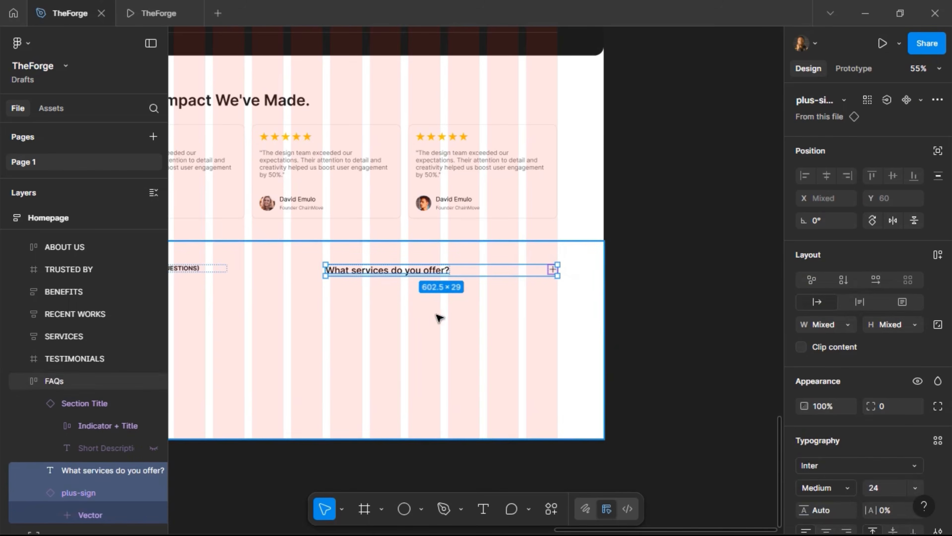
{"action": "left_click", "coordinate": [937, 263]}
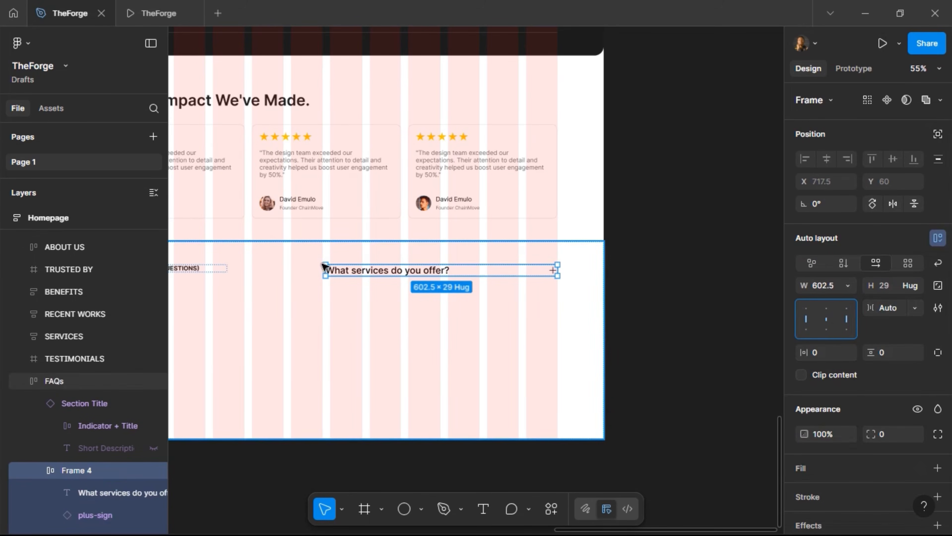
{"action": "scroll", "coordinate": [309, 267], "scroll_direction": "up", "scroll_amount": 3}
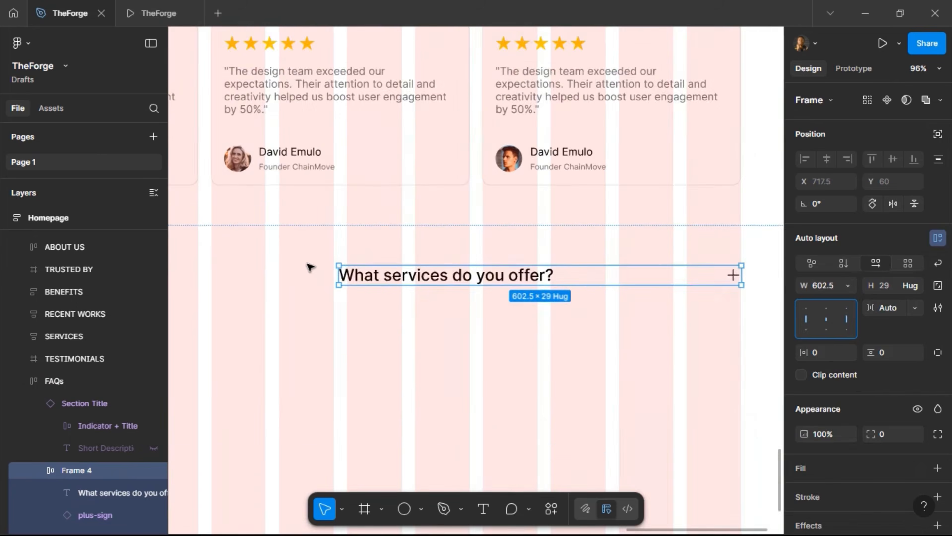
{"action": "scroll", "coordinate": [310, 268], "scroll_direction": "down", "scroll_amount": 4}
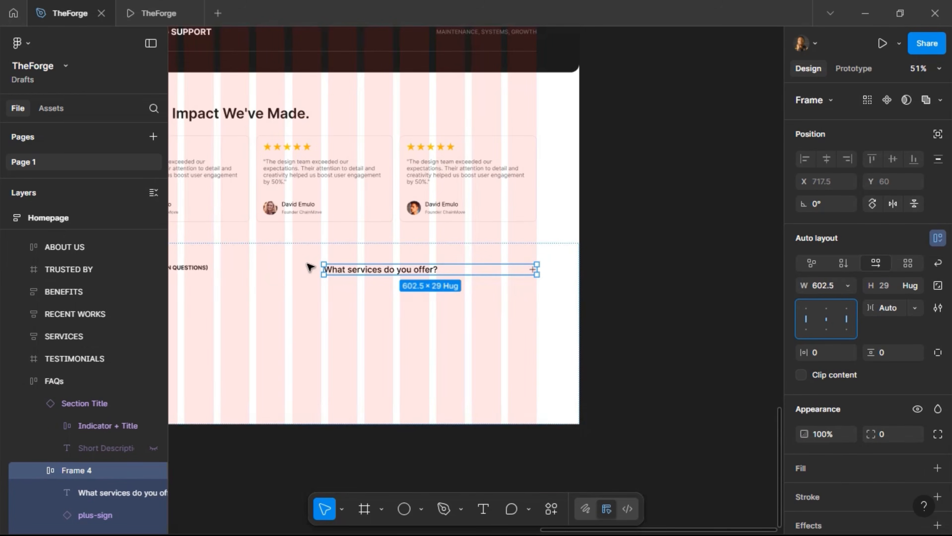
Extend the question row's left edge to a layout column edge, making it 692 wide, and check it in the prototype preview.
{"action": "scroll", "coordinate": [310, 267], "scroll_direction": "up", "scroll_amount": 3}
{"action": "left_click_drag", "start_coordinate": [330, 274], "coordinate": [279, 272]}
{"action": "scroll", "coordinate": [285, 274], "scroll_direction": "up", "scroll_amount": 4}
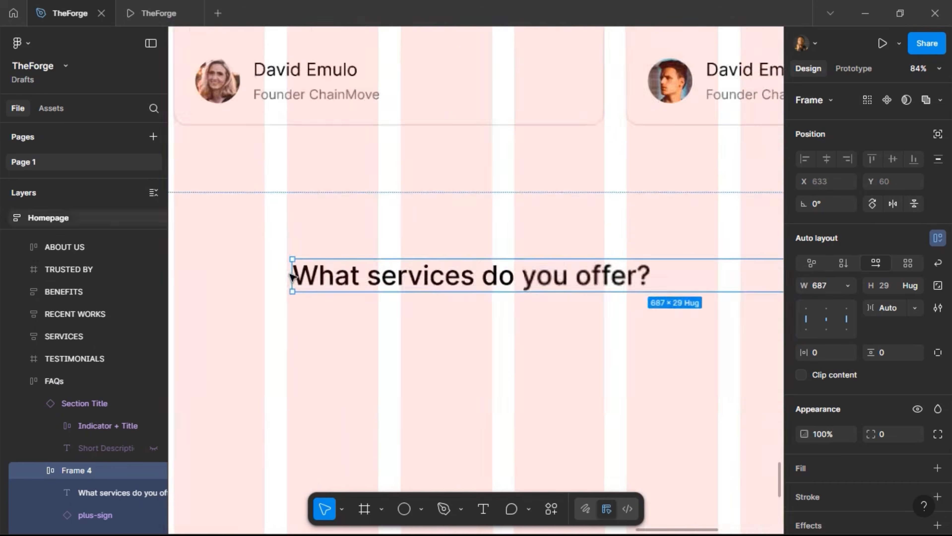
{"action": "scroll", "coordinate": [292, 277], "scroll_direction": "up", "scroll_amount": 10}
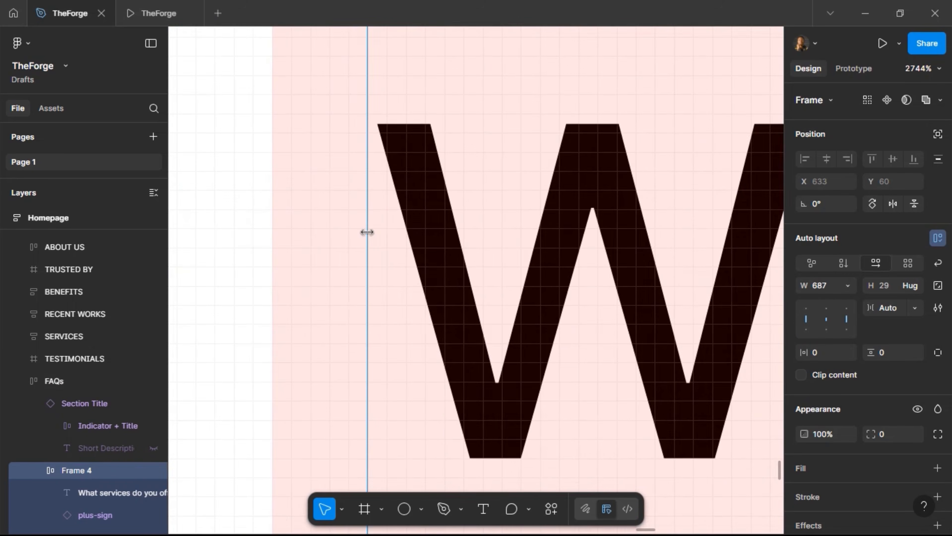
{"action": "left_click_drag", "start_coordinate": [367, 232], "coordinate": [276, 230]}
{"action": "scroll", "coordinate": [320, 239], "scroll_direction": "down", "scroll_amount": 1}
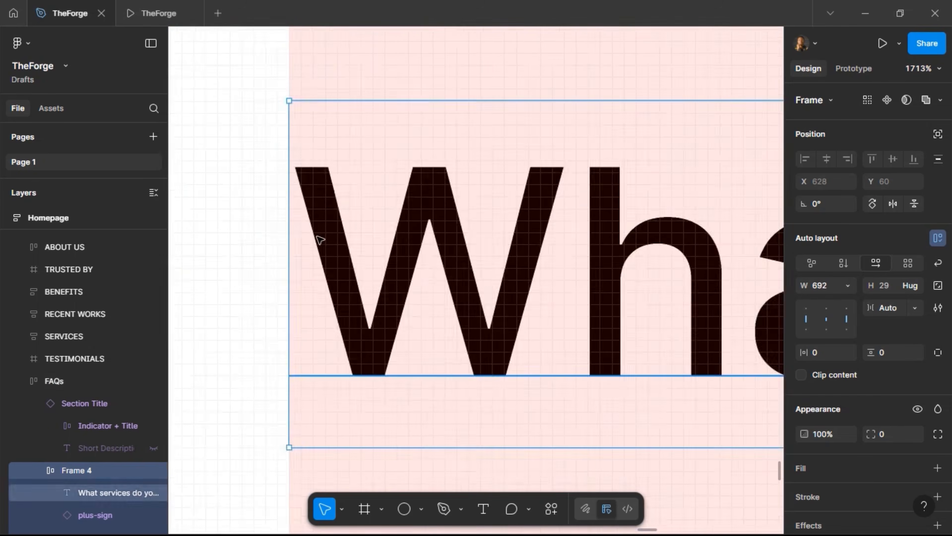
{"action": "scroll", "coordinate": [320, 239], "scroll_direction": "down", "scroll_amount": 10}
{"action": "scroll", "coordinate": [318, 238], "scroll_direction": "up", "scroll_amount": 1}
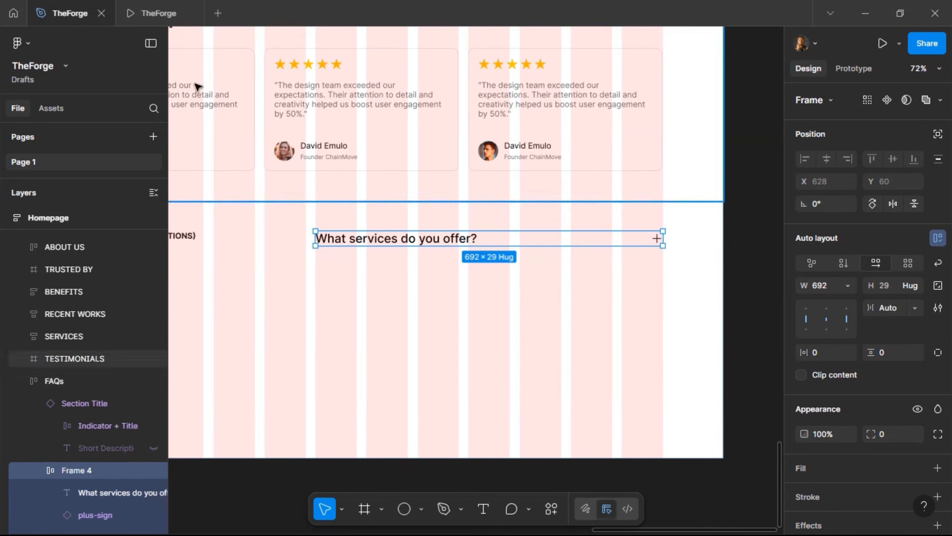
{"action": "left_click", "coordinate": [157, 13]}
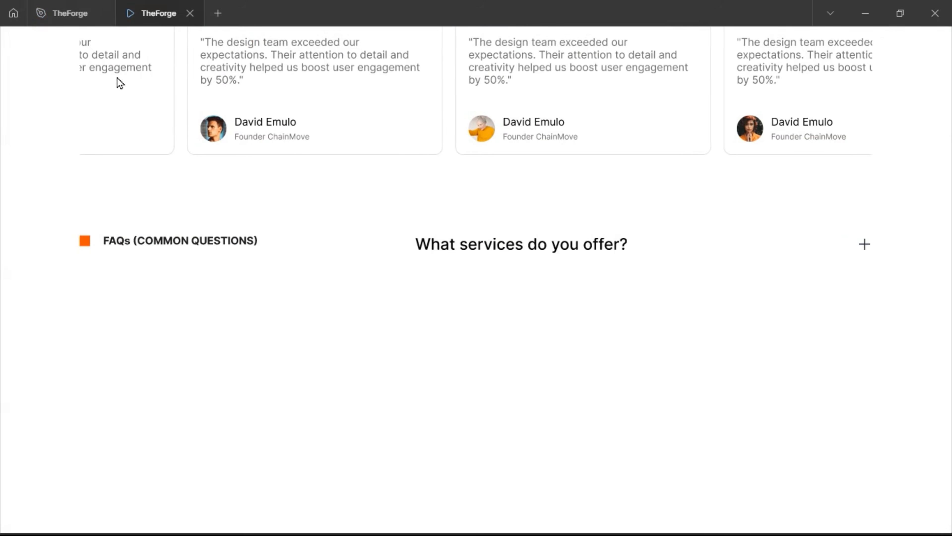
{"action": "left_click", "coordinate": [60, 11]}
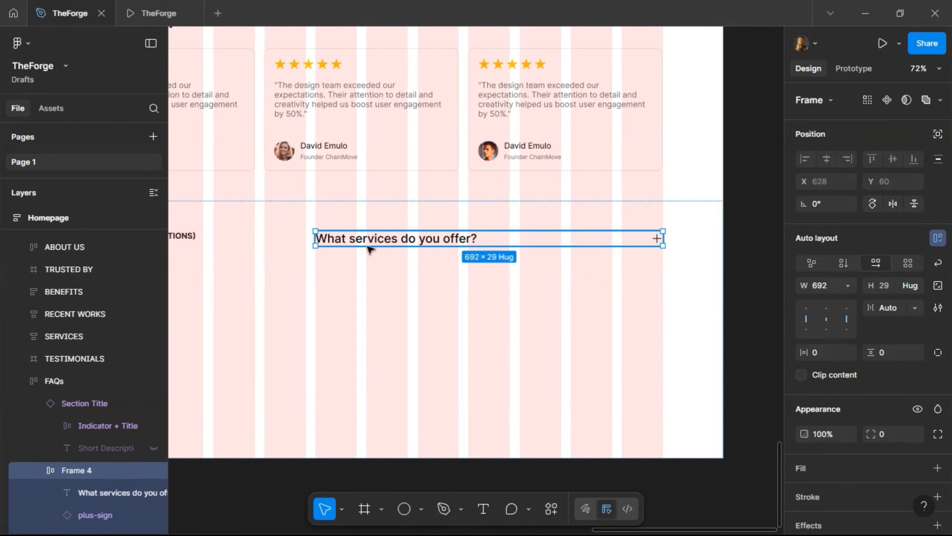
Resize the question row from its left edge to 590 wide, aligned with the layout column starting at X 730.
{"action": "scroll", "coordinate": [319, 244], "scroll_direction": "up", "scroll_amount": 3}
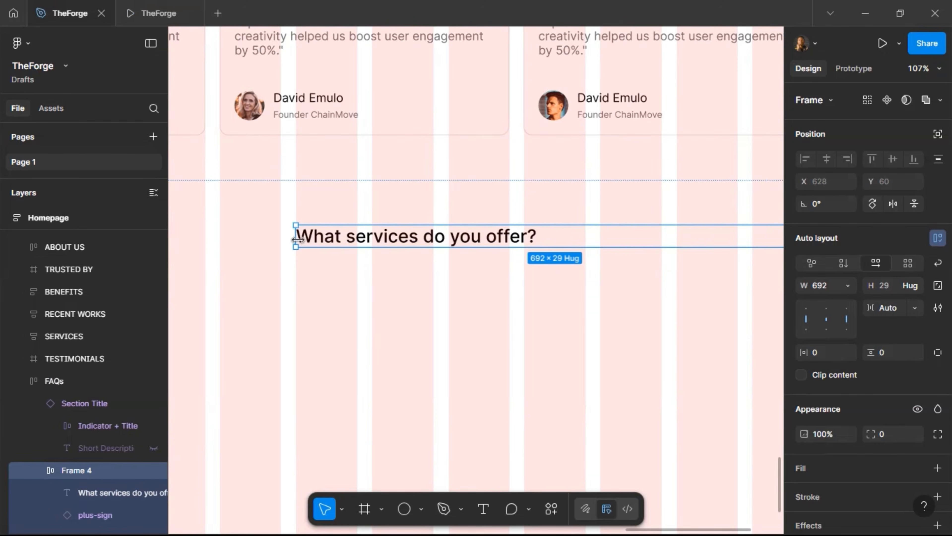
{"action": "left_click_drag", "start_coordinate": [318, 239], "coordinate": [376, 236]}
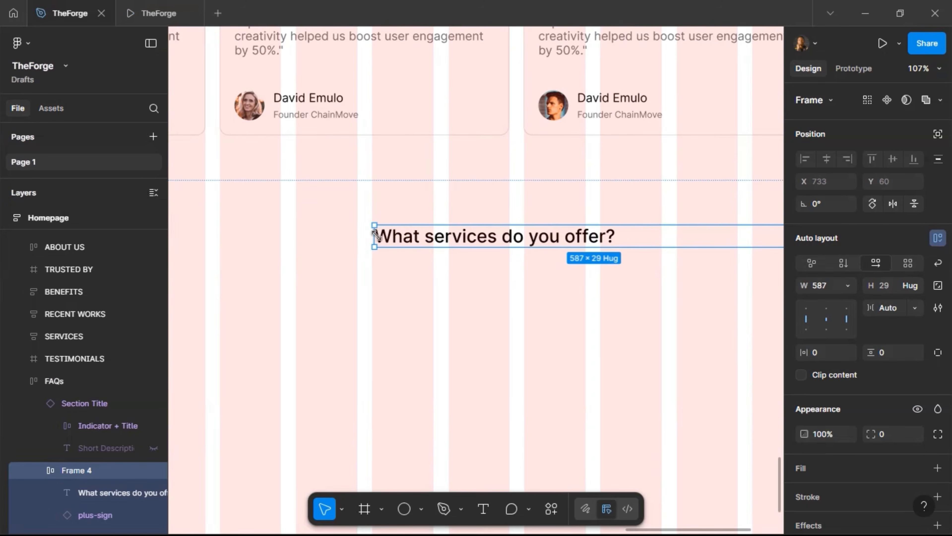
{"action": "scroll", "coordinate": [374, 236], "scroll_direction": "up", "scroll_amount": 10}
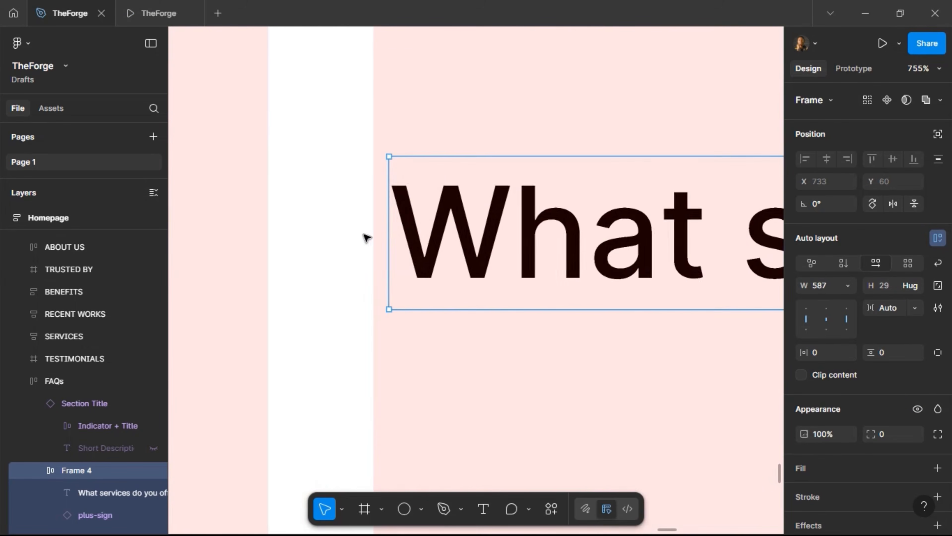
{"action": "left_click_drag", "start_coordinate": [391, 219], "coordinate": [375, 223]}
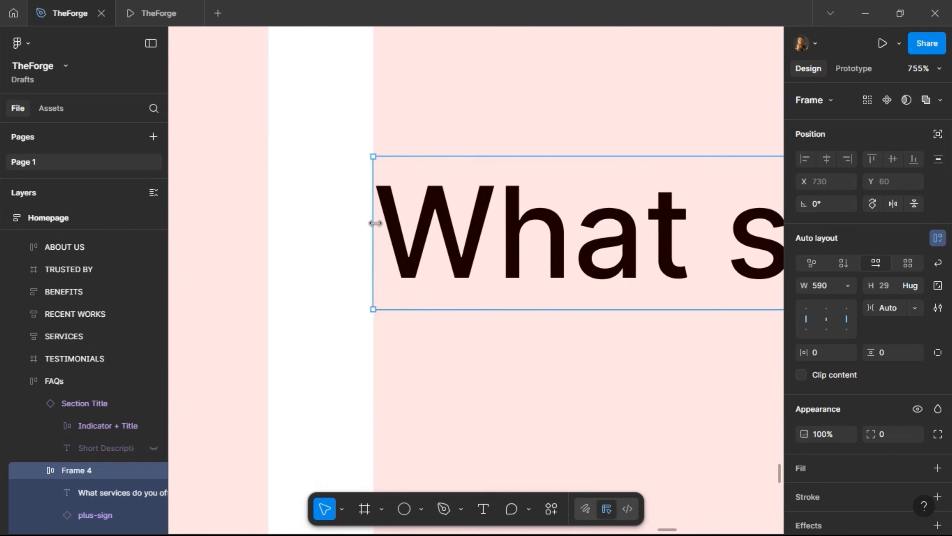
{"action": "scroll", "coordinate": [376, 223], "scroll_direction": "up", "scroll_amount": 10}
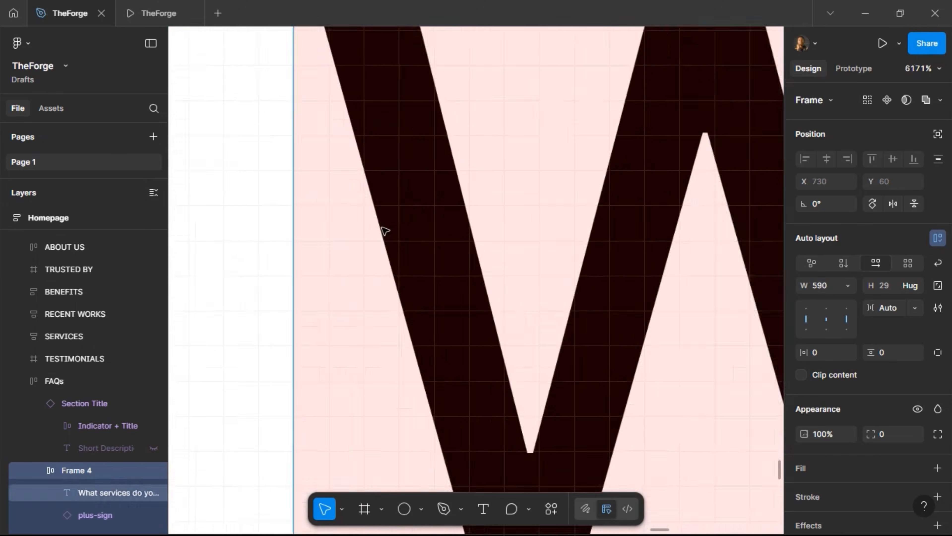
{"action": "scroll", "coordinate": [379, 224], "scroll_direction": "down", "scroll_amount": 5}
{"action": "scroll", "coordinate": [378, 223], "scroll_direction": "down", "scroll_amount": 15}
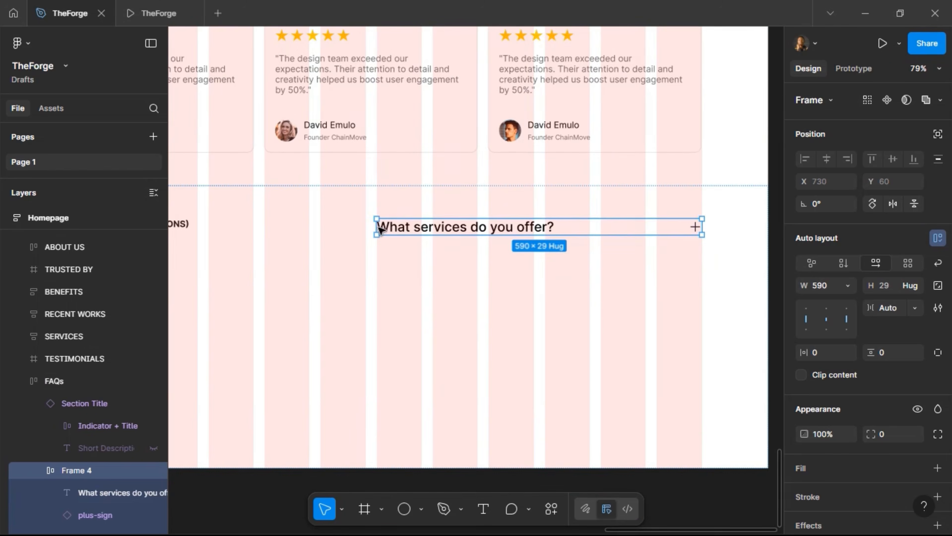
Replace the question text in the FAQs row with "Do you work with startups or only established businesses?".
{"action": "double_click", "coordinate": [425, 230]}
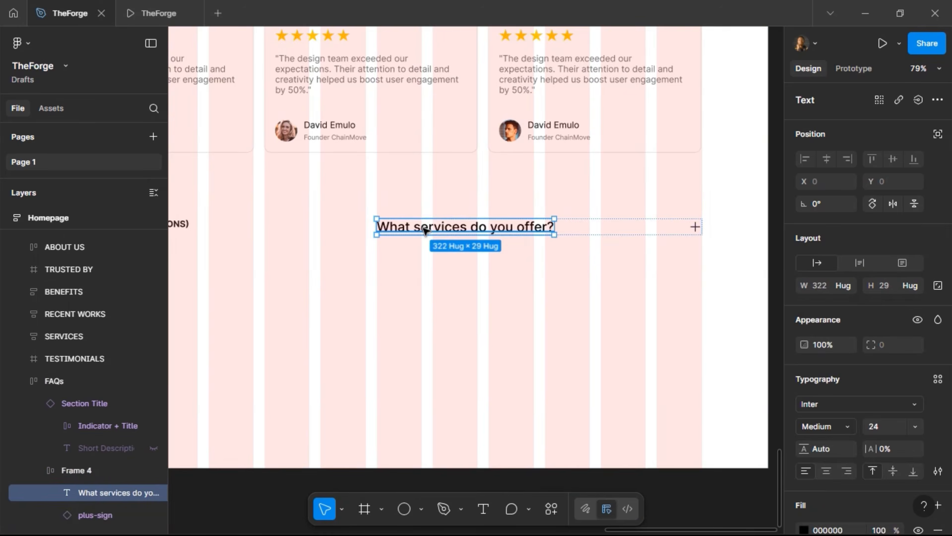
{"action": "double_click", "coordinate": [424, 228]}
{"action": "type", "text": "D"}
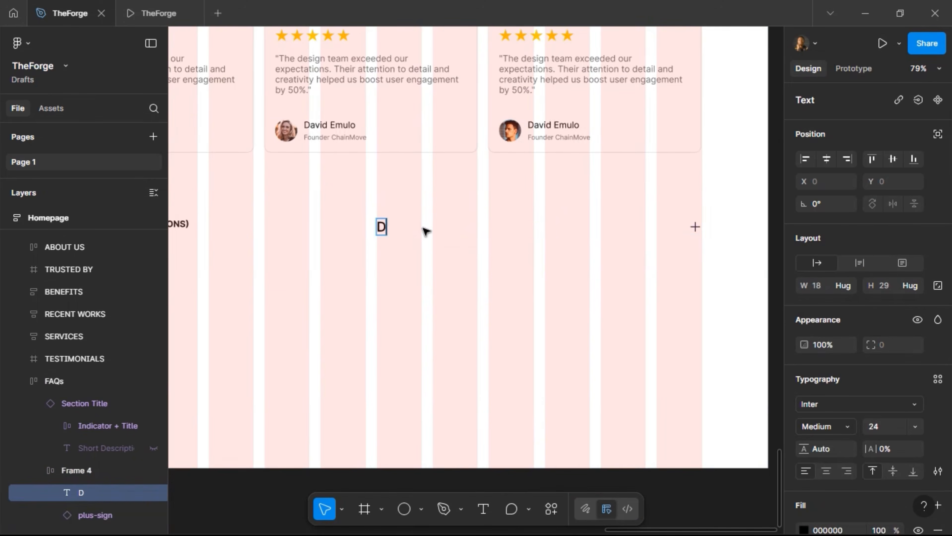
{"action": "type", "text": "o you work"}
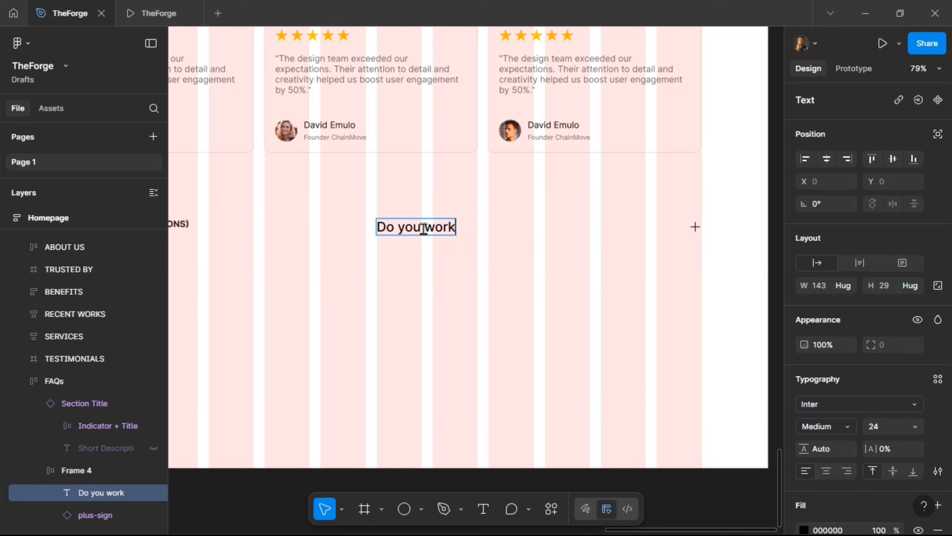
{"action": "type", "text": " with "}
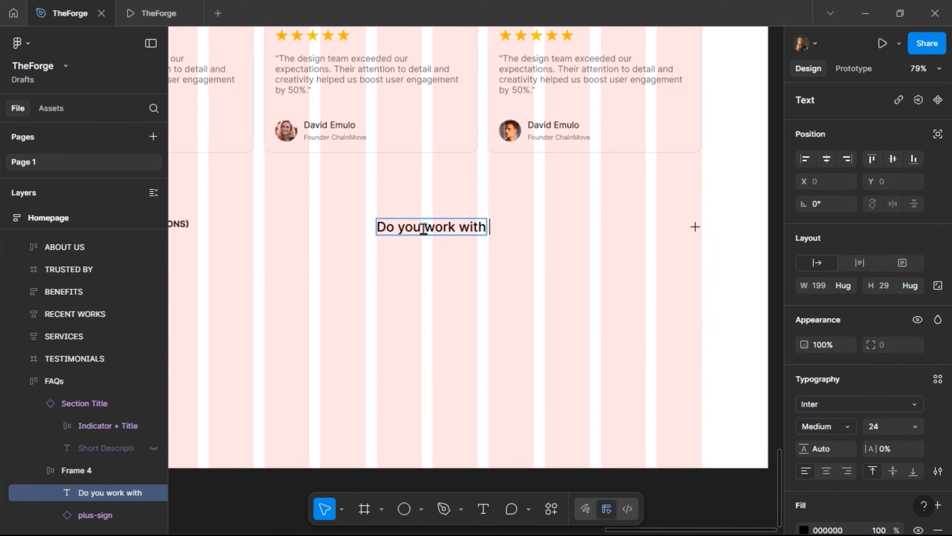
{"action": "type", "text": "start"}
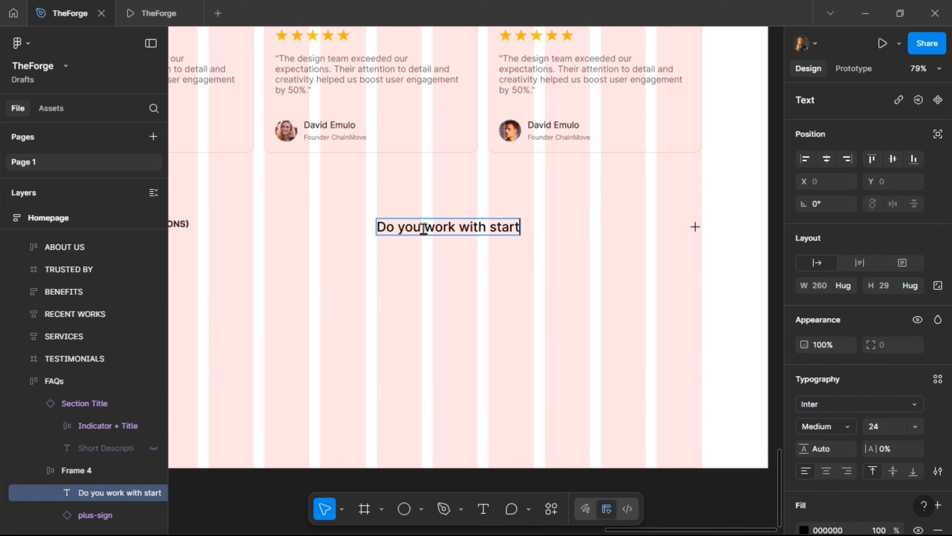
{"action": "type", "text": "ups or only est"}
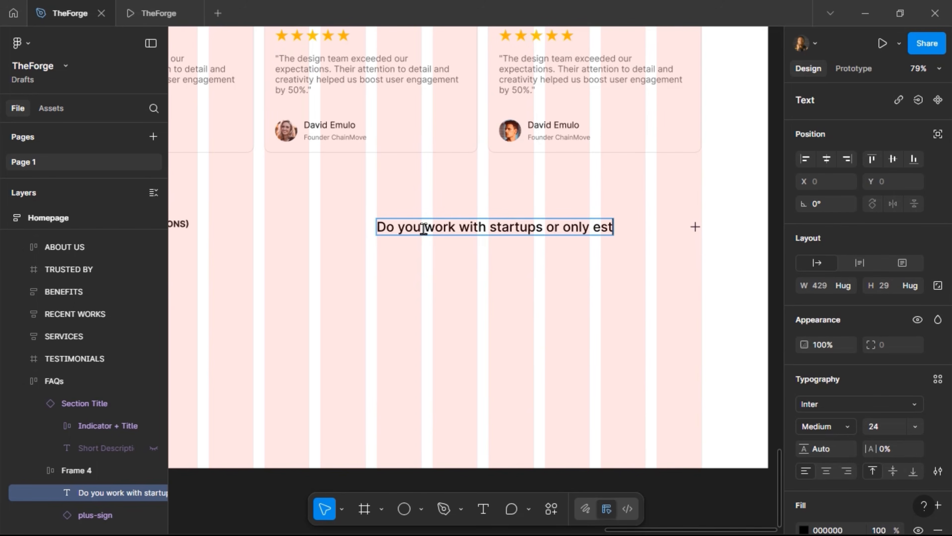
{"action": "type", "text": "ablish"}
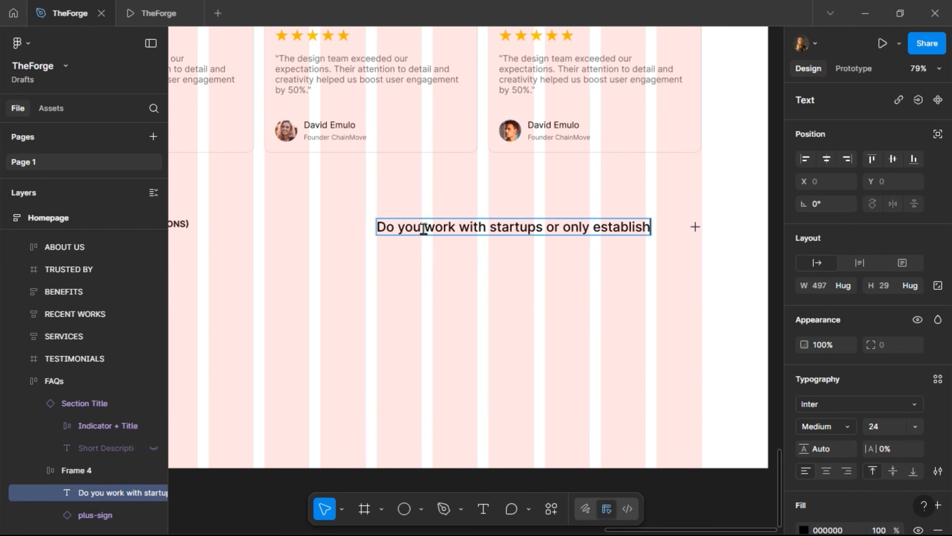
{"action": "type", "text": "ed bu"}
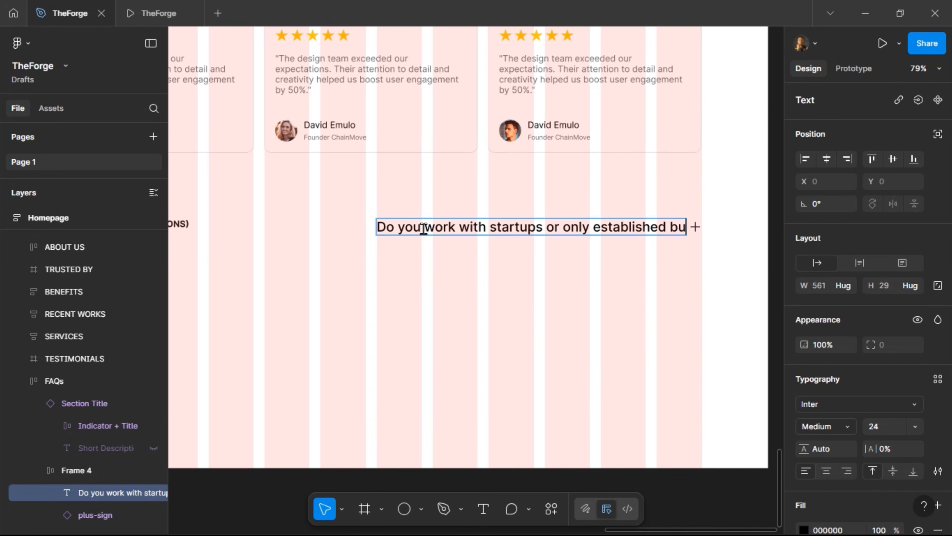
{"action": "type", "text": "siness"}
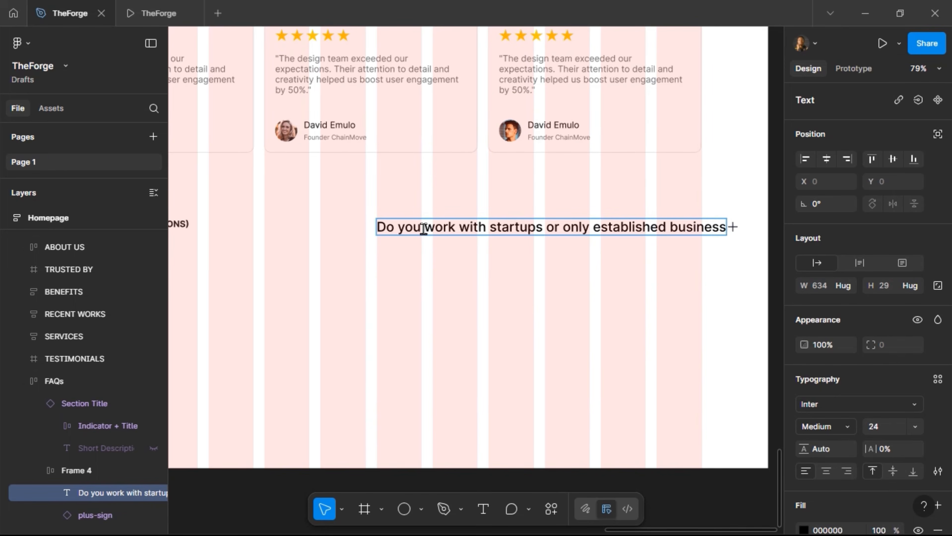
{"action": "type", "text": "es"}
{"action": "type", "text": "?"}
{"action": "key", "text": "Escape"}
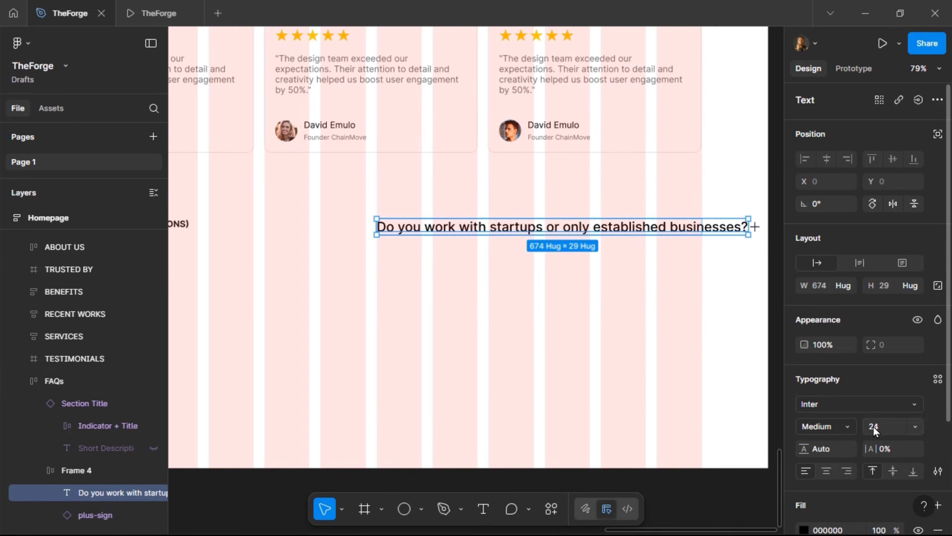
Set the question text's font size to 18 and weight to Semi Bold, checking the row in the prototype preview.
{"action": "left_click", "coordinate": [884, 426]}
{"action": "key", "text": "Return"}
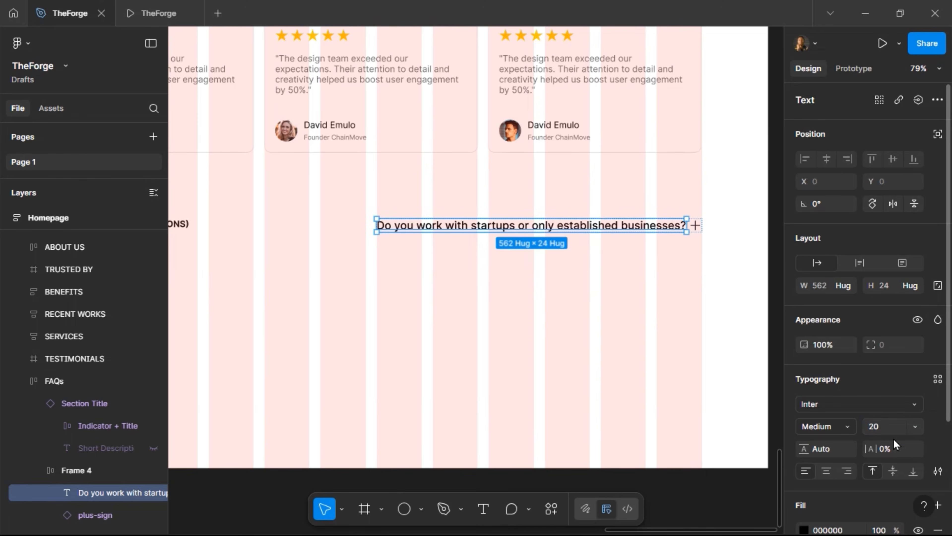
{"action": "left_click", "coordinate": [892, 428]}
{"action": "type", "text": "18"}
{"action": "key", "text": "Return"}
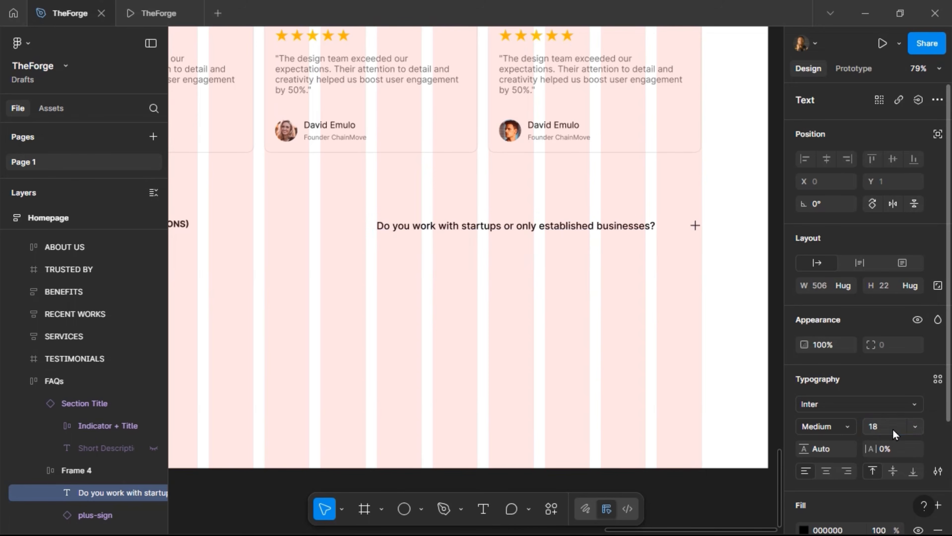
{"action": "left_click", "coordinate": [147, 7]}
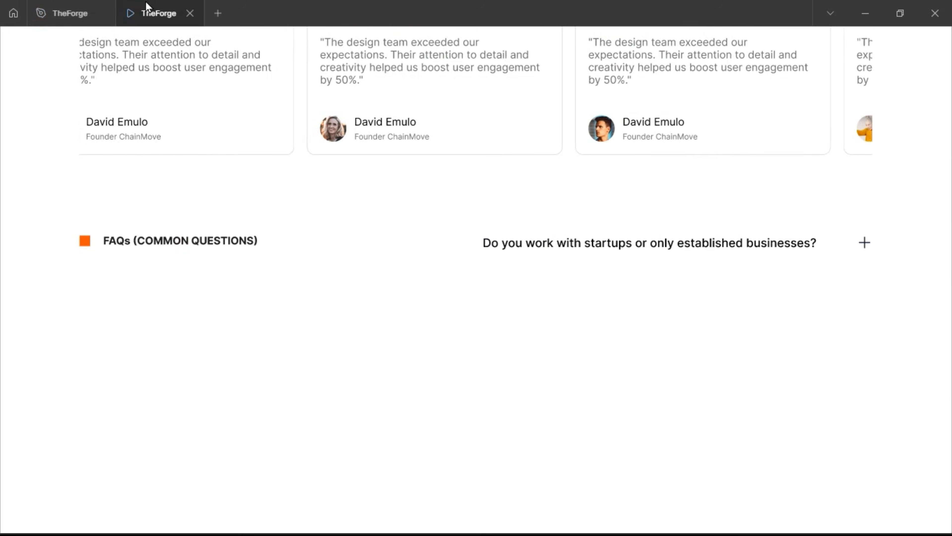
{"action": "left_click", "coordinate": [71, 7]}
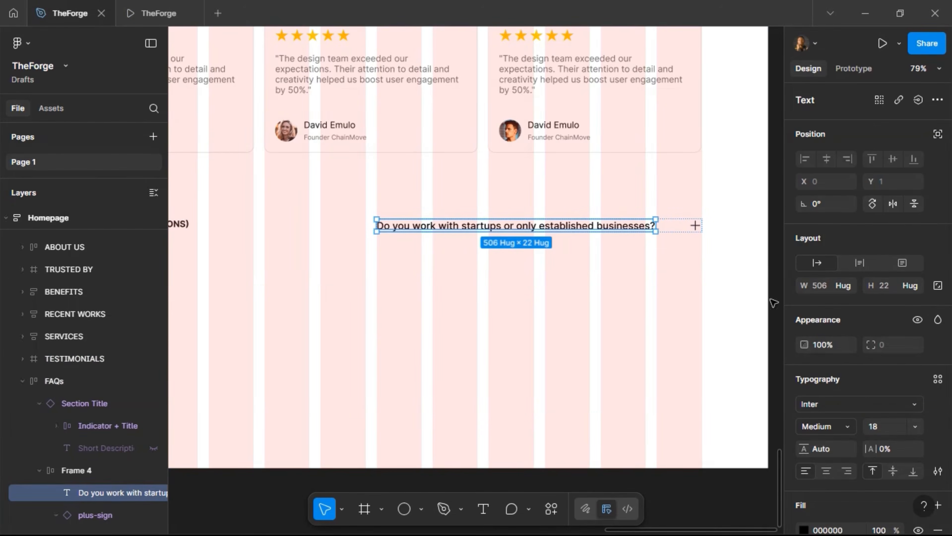
{"action": "left_click", "coordinate": [849, 425]}
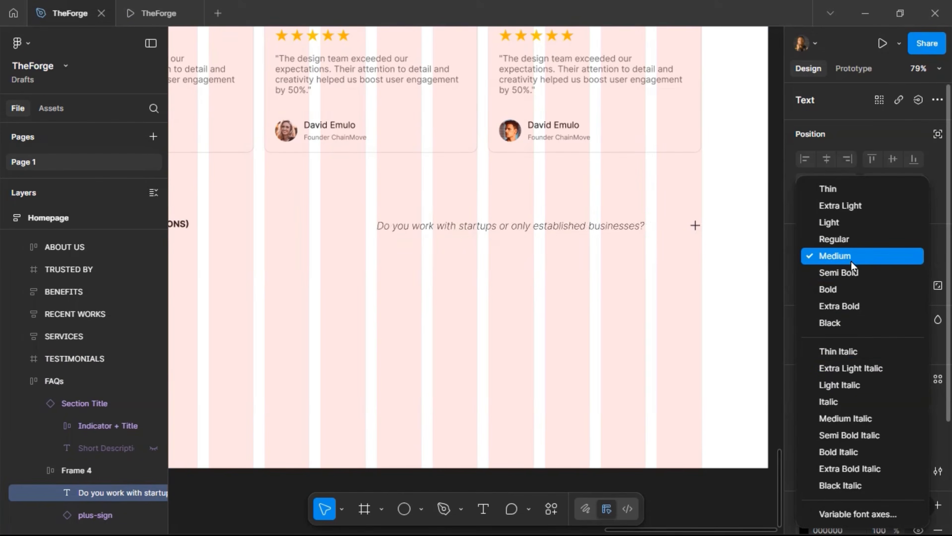
{"action": "left_click", "coordinate": [852, 272]}
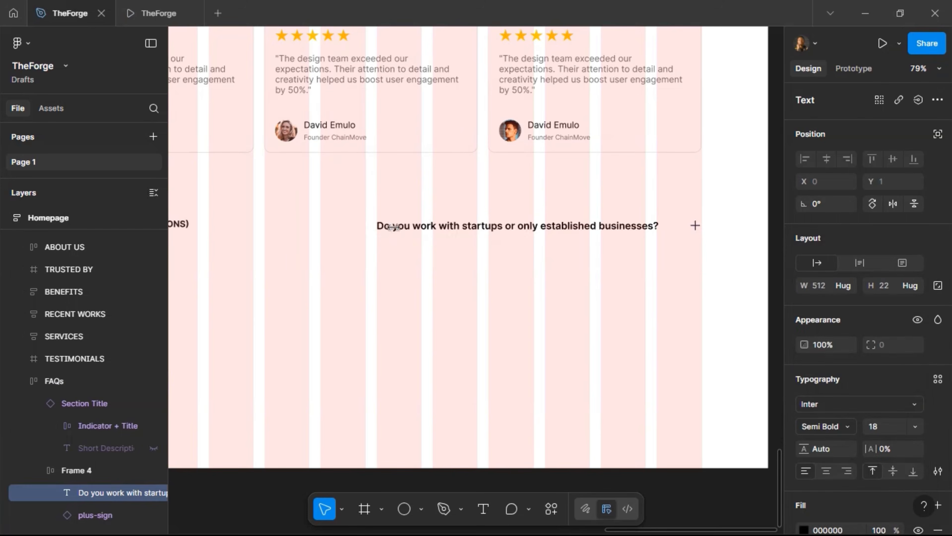
Set the question row's vertical padding to 12.
{"action": "left_click", "coordinate": [675, 226]}
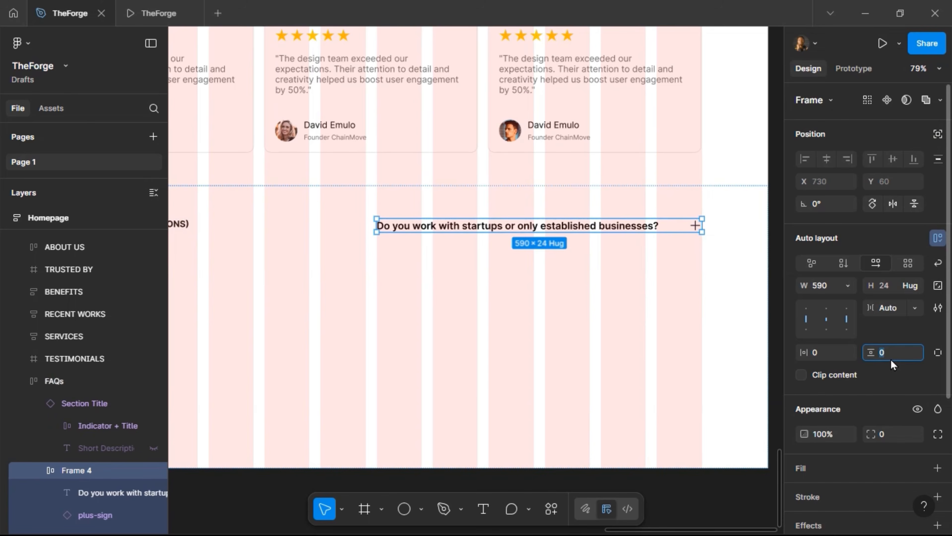
{"action": "type", "text": "2"}
{"action": "key", "text": "Return"}
{"action": "type", "text": "12"}
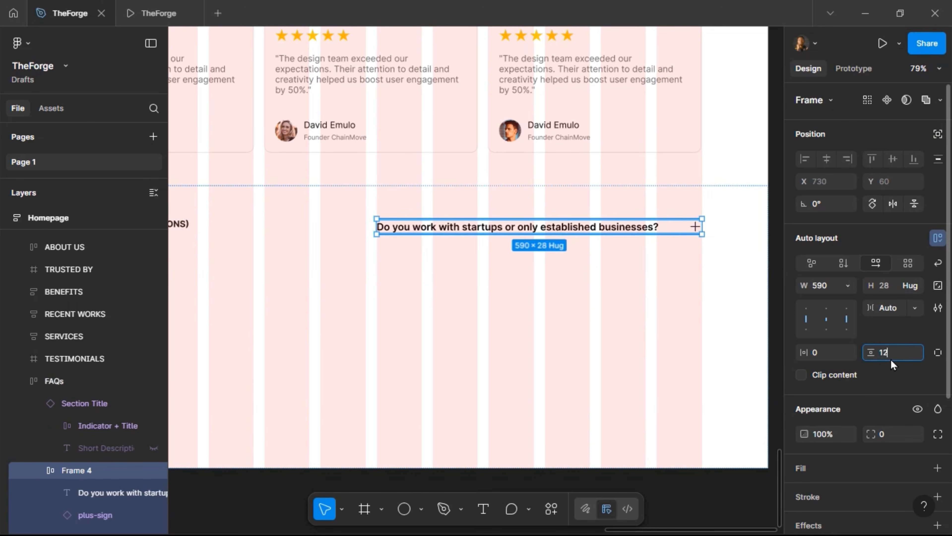
{"action": "key", "text": "Return"}
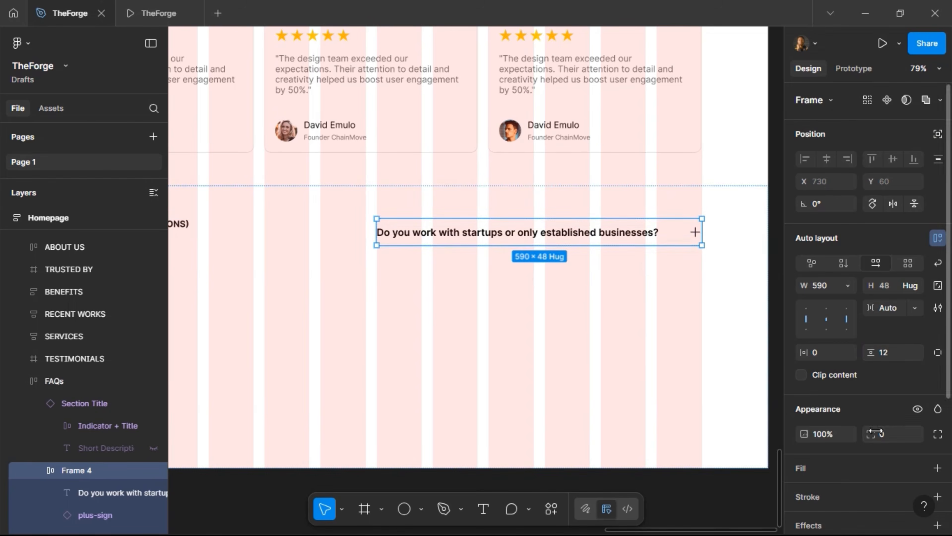
Add a bottom-only stroke in the library colour Stroke to the question row and check it in the prototype preview.
{"action": "scroll", "coordinate": [897, 409], "scroll_direction": "down", "scroll_amount": 5}
{"action": "left_click", "coordinate": [918, 316]}
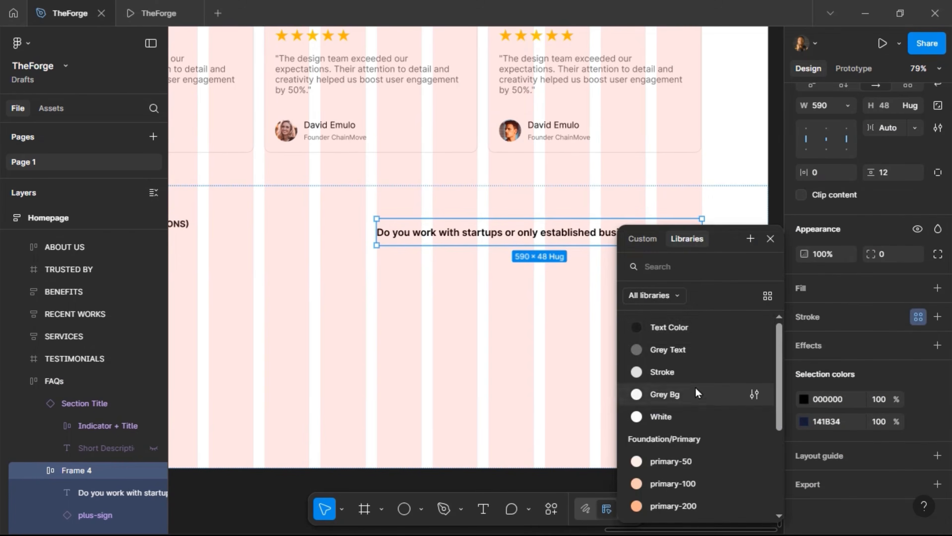
{"action": "left_click", "coordinate": [696, 373]}
{"action": "left_click", "coordinate": [937, 366]}
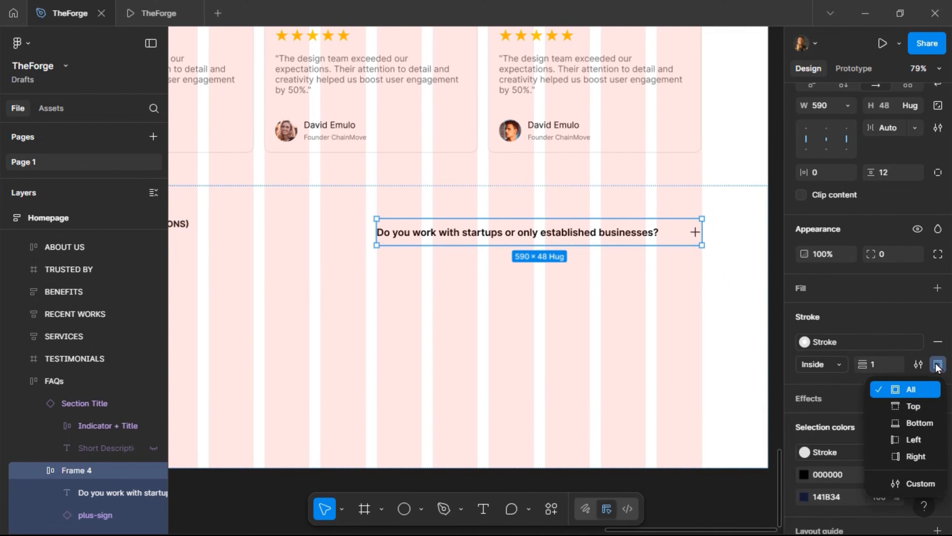
{"action": "left_click", "coordinate": [906, 423]}
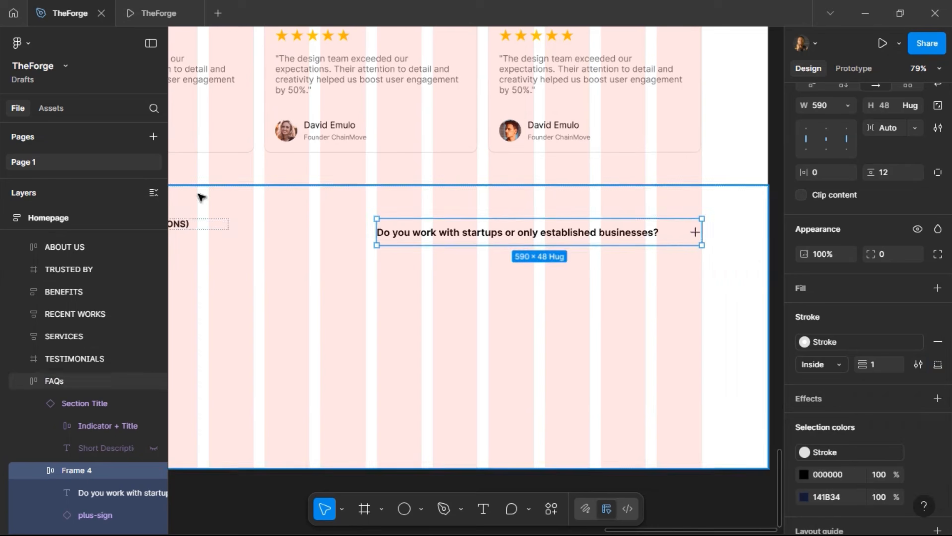
{"action": "left_click", "coordinate": [154, 14]}
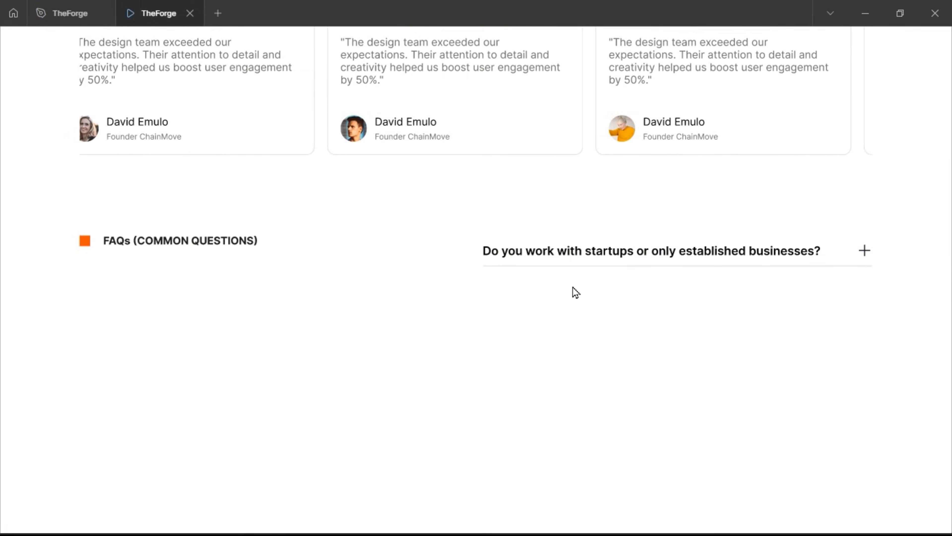
{"action": "left_click", "coordinate": [68, 14]}
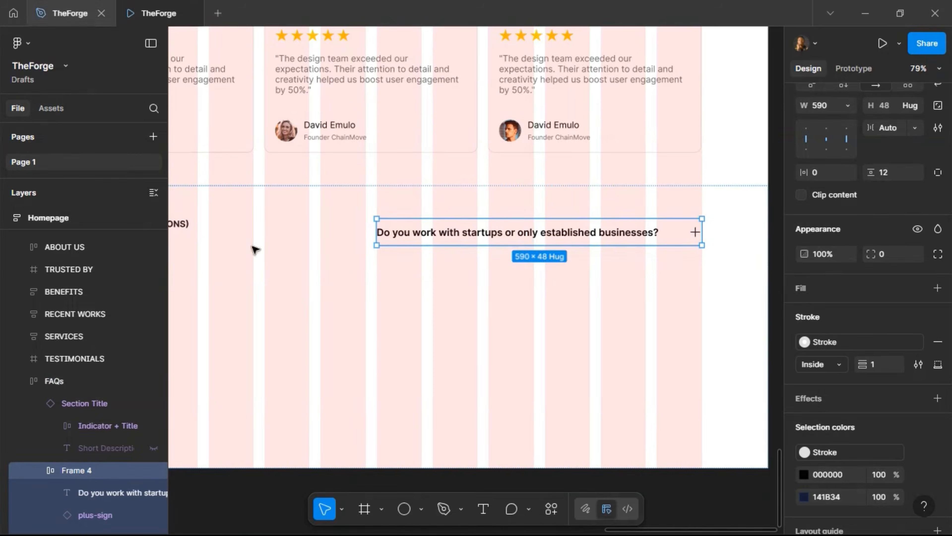
Try a vertical padding of 16 on the question row and check it in the prototype preview.
{"action": "left_click", "coordinate": [900, 179]}
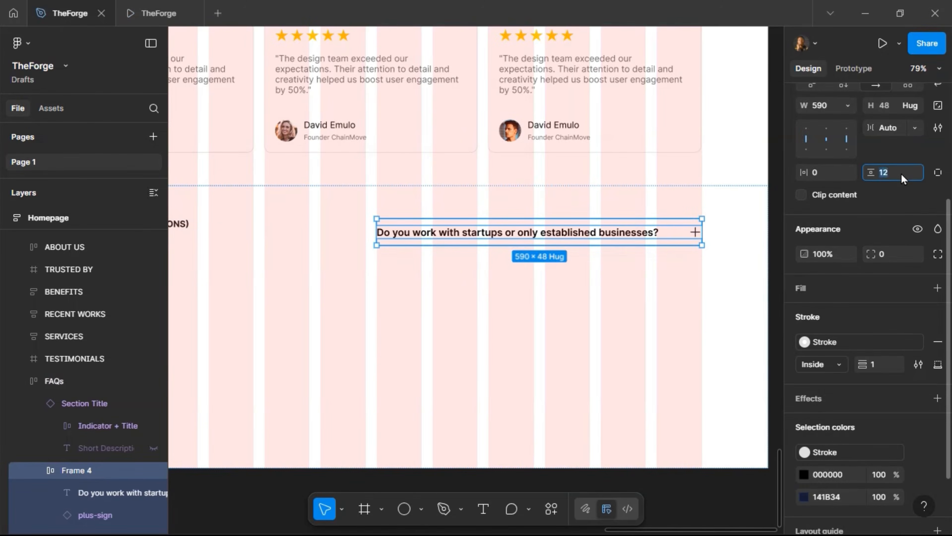
{"action": "type", "text": "16"}
{"action": "key", "text": "Return"}
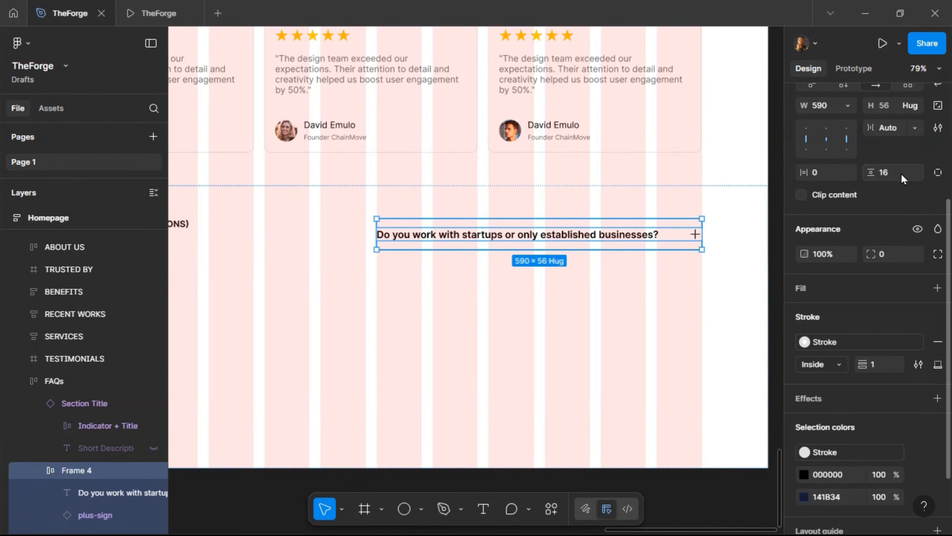
{"action": "left_click", "coordinate": [136, 9]}
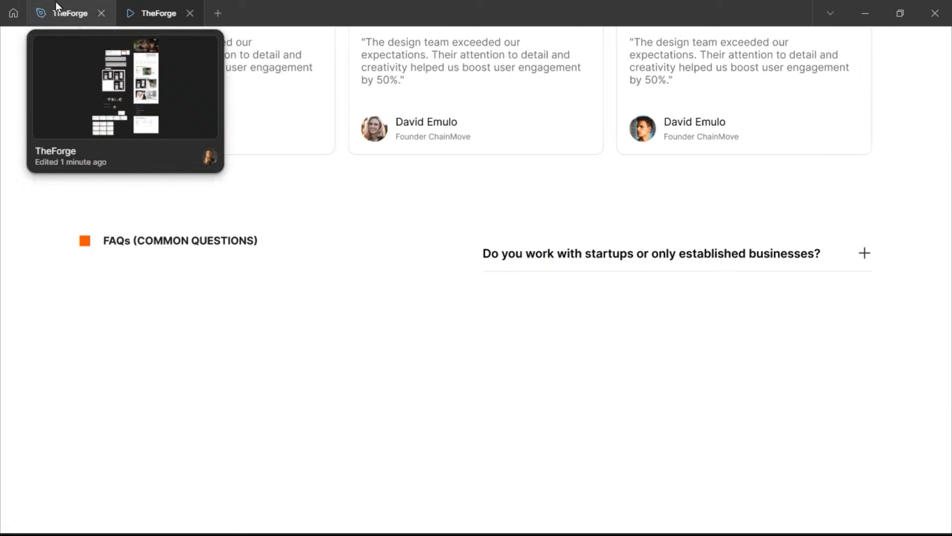
{"action": "left_click", "coordinate": [60, 11]}
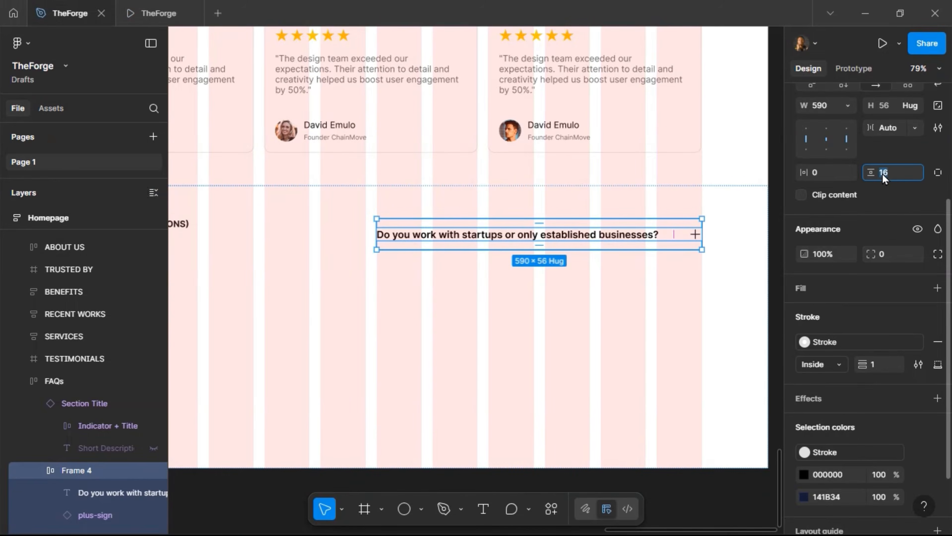
Set the question row's vertical padding to 20 and check the spacing in the prototype preview.
{"action": "type", "text": "20"}
{"action": "key", "text": "Return"}
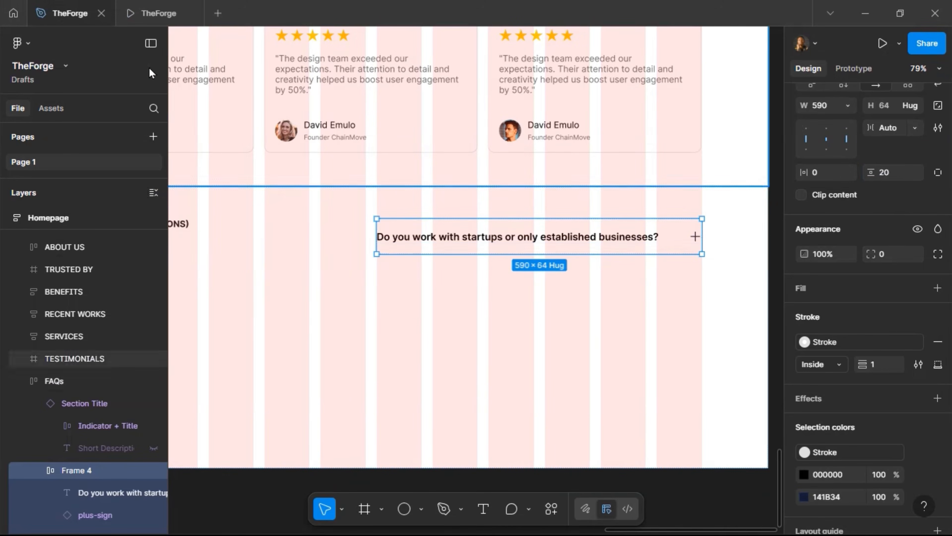
{"action": "left_click", "coordinate": [126, 7]}
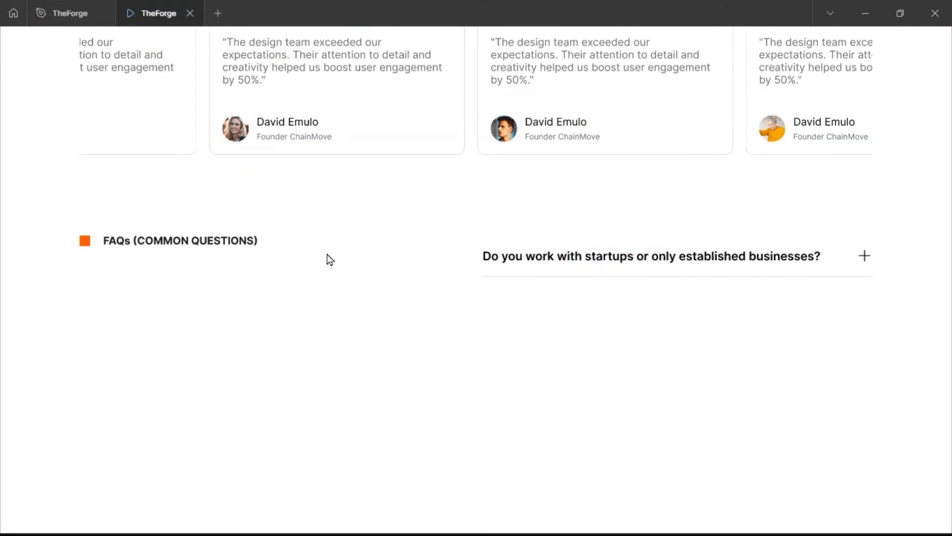
{"action": "left_click", "coordinate": [80, 22]}
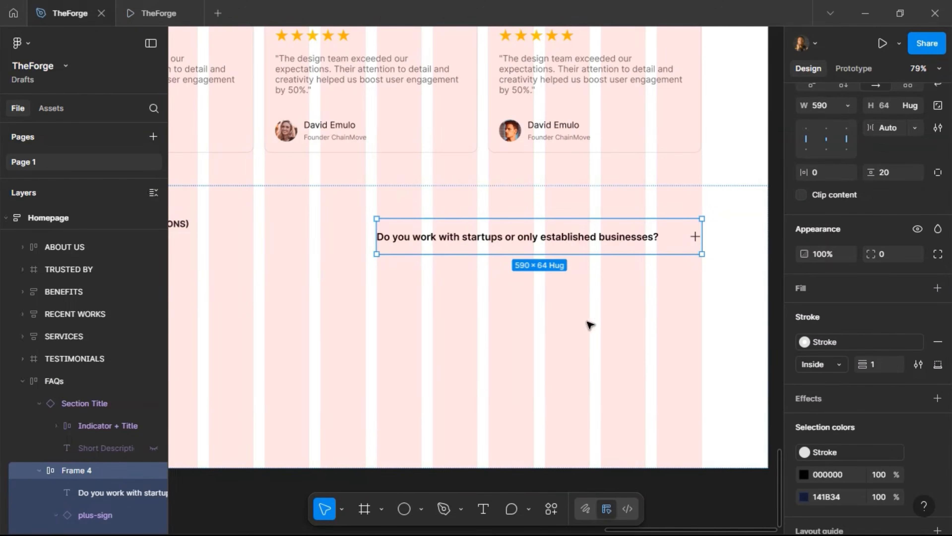
Place a copy of the question row on the empty canvas beside the Homepage and draw a frame about 691 × 282 around it.
{"action": "scroll", "coordinate": [695, 300], "scroll_direction": "down", "scroll_amount": 5}
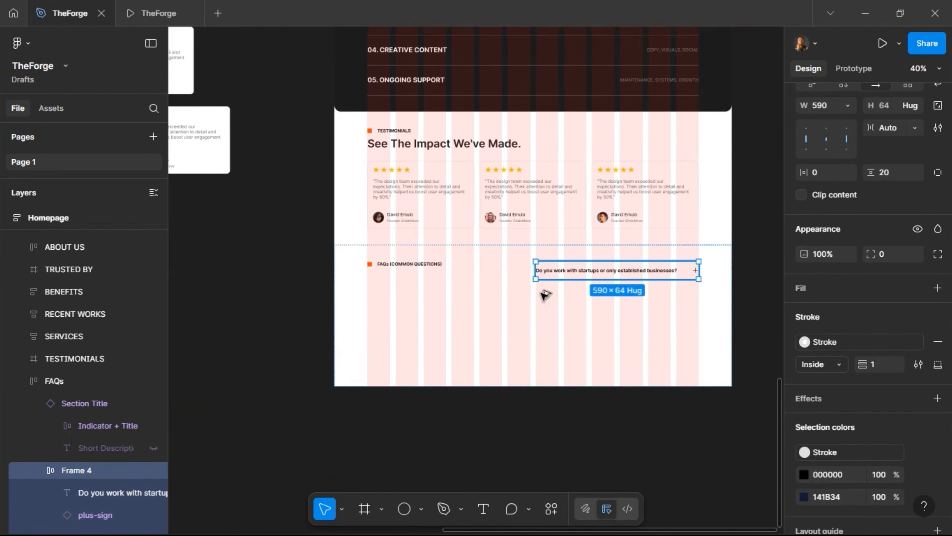
{"action": "left_click", "coordinate": [321, 328]}
{"action": "left_click_drag", "start_coordinate": [321, 327], "coordinate": [240, 324]}
{"action": "scroll", "coordinate": [240, 327], "scroll_direction": "left", "scroll_amount": 6}
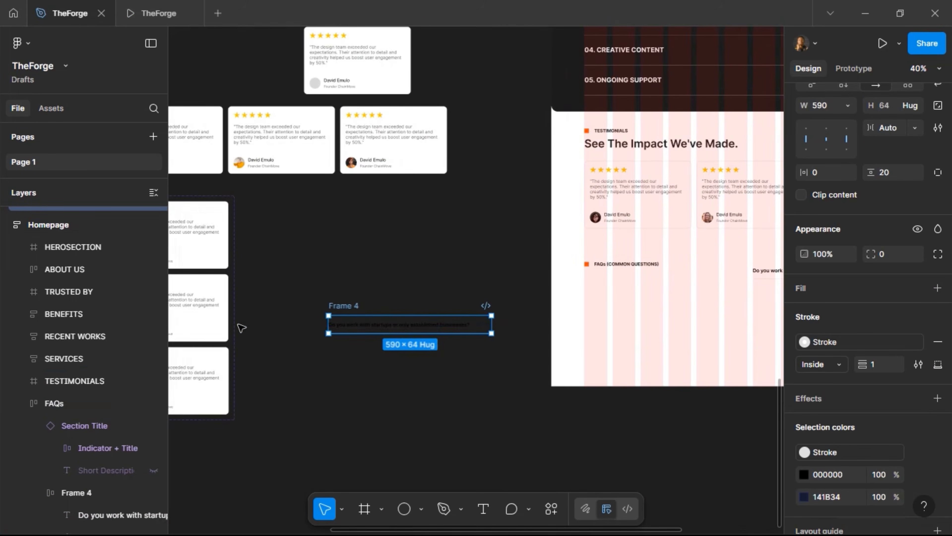
{"action": "scroll", "coordinate": [353, 319], "scroll_direction": "up", "scroll_amount": 3}
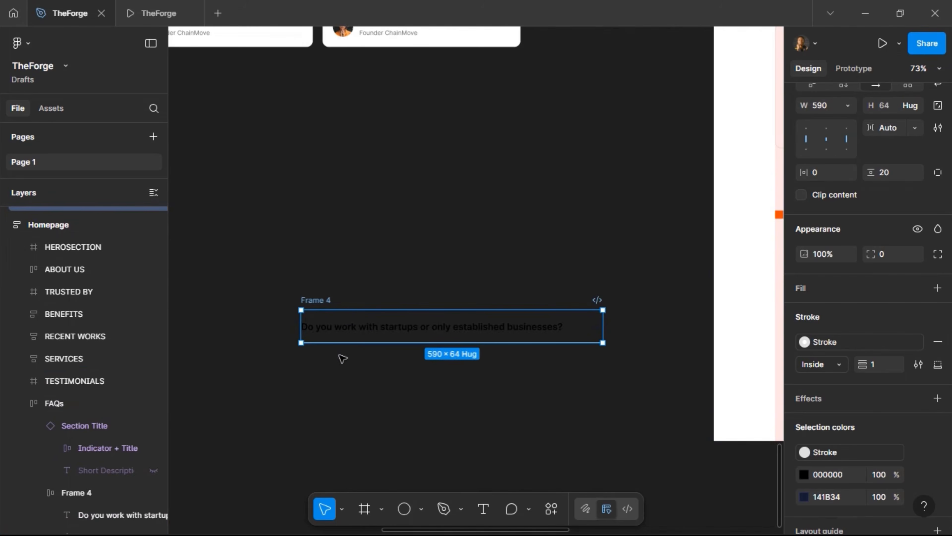
{"action": "left_click", "coordinate": [364, 509]}
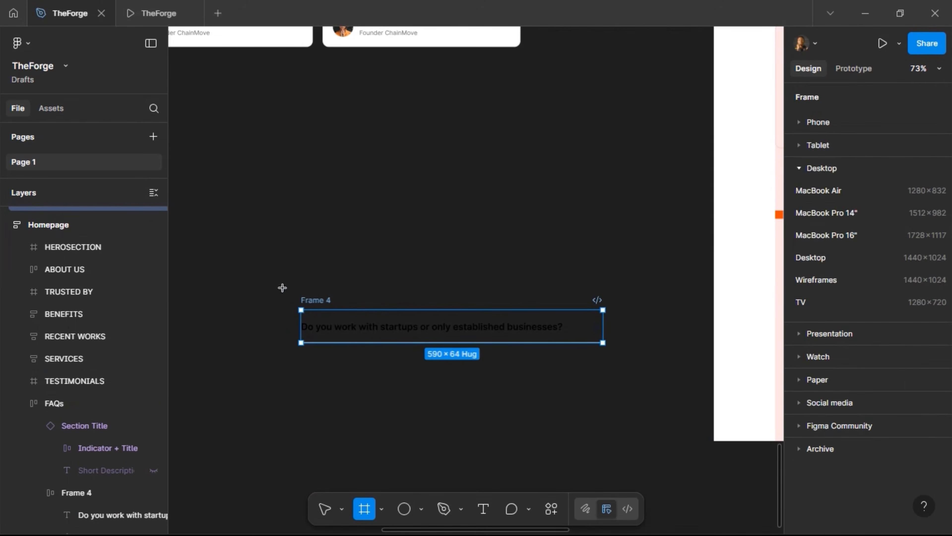
{"action": "left_click_drag", "start_coordinate": [282, 274], "coordinate": [635, 418]}
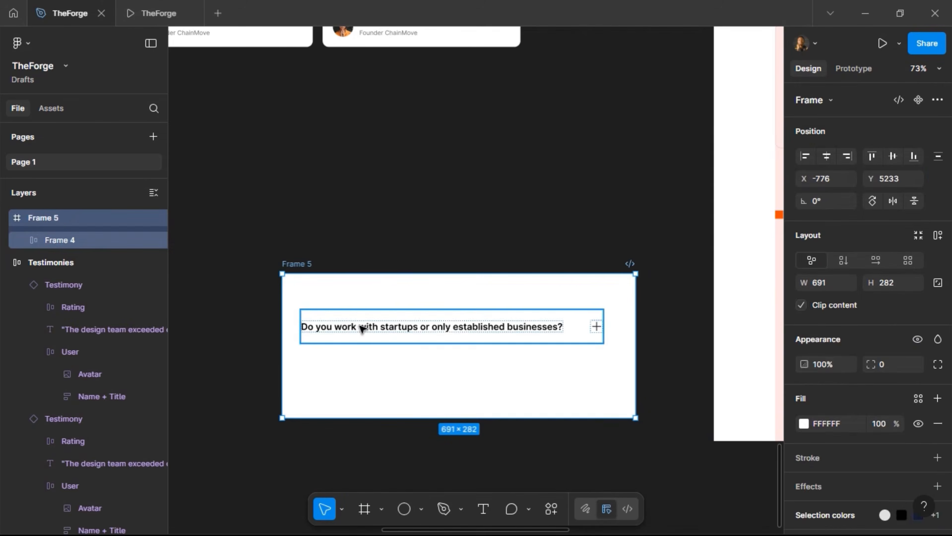
Rename the copied question row inside the new frame as "Question".
{"action": "left_click", "coordinate": [46, 242]}
{"action": "double_click", "coordinate": [53, 242]}
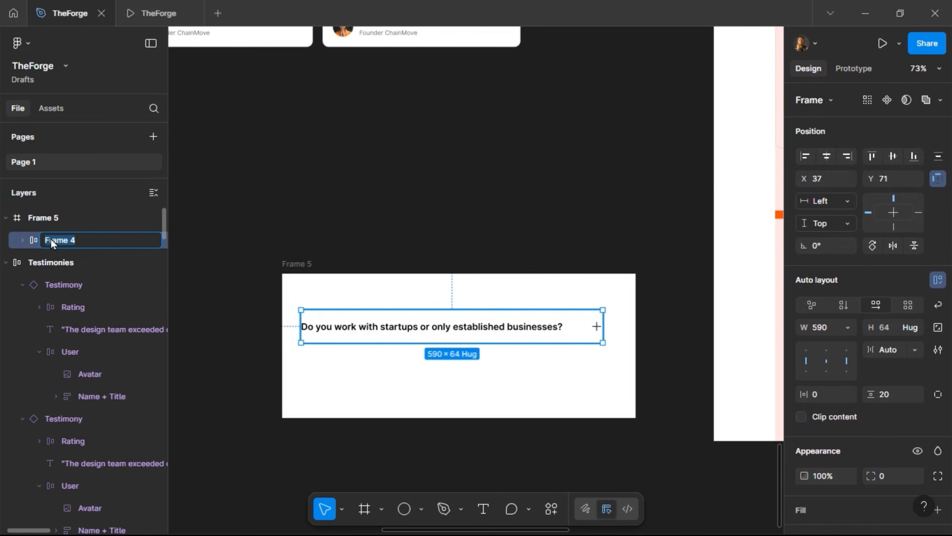
{"action": "type", "text": "Question"}
{"action": "key", "text": "Return"}
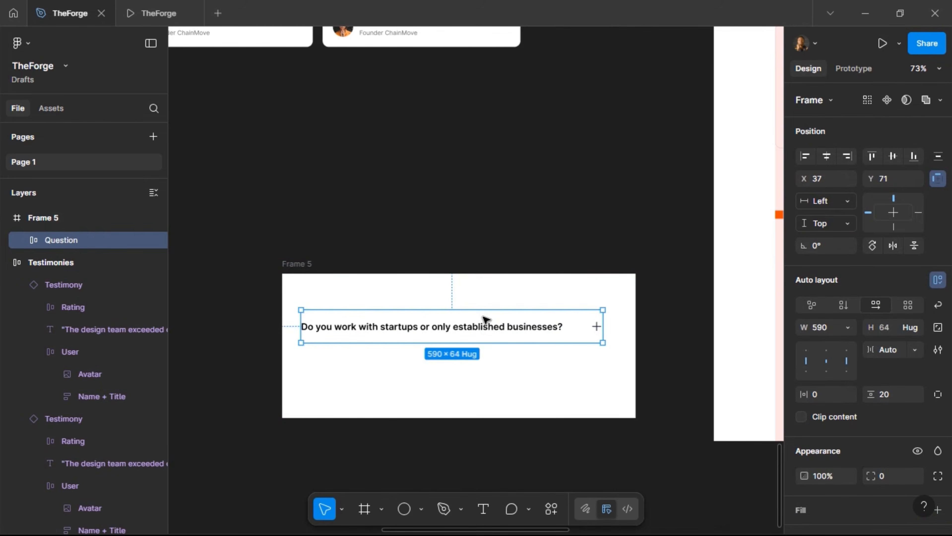
Wrap the question text and plus icon inside the Question frame in their own auto layout.
{"action": "scroll", "coordinate": [486, 319], "scroll_direction": "up", "scroll_amount": 3}
{"action": "scroll", "coordinate": [486, 318], "scroll_direction": "down", "scroll_amount": 3}
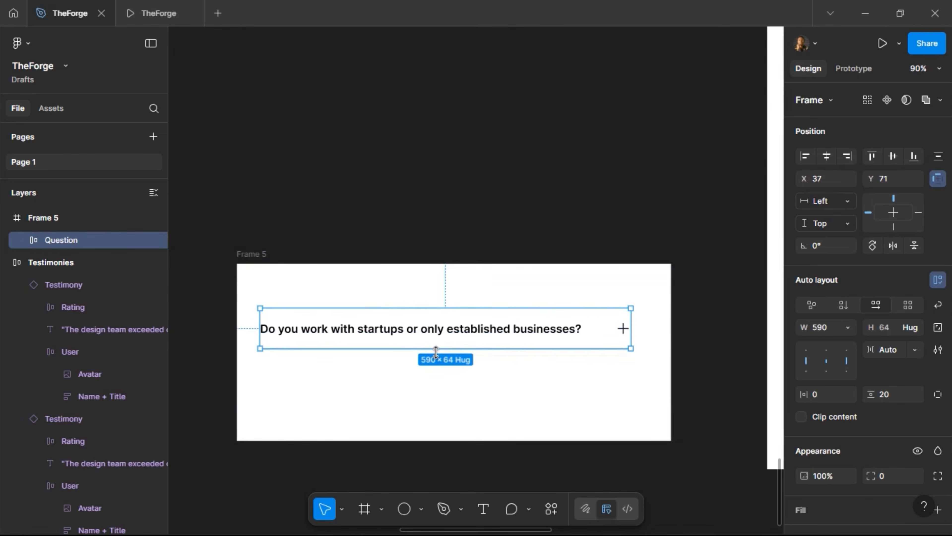
{"action": "double_click", "coordinate": [453, 330]}
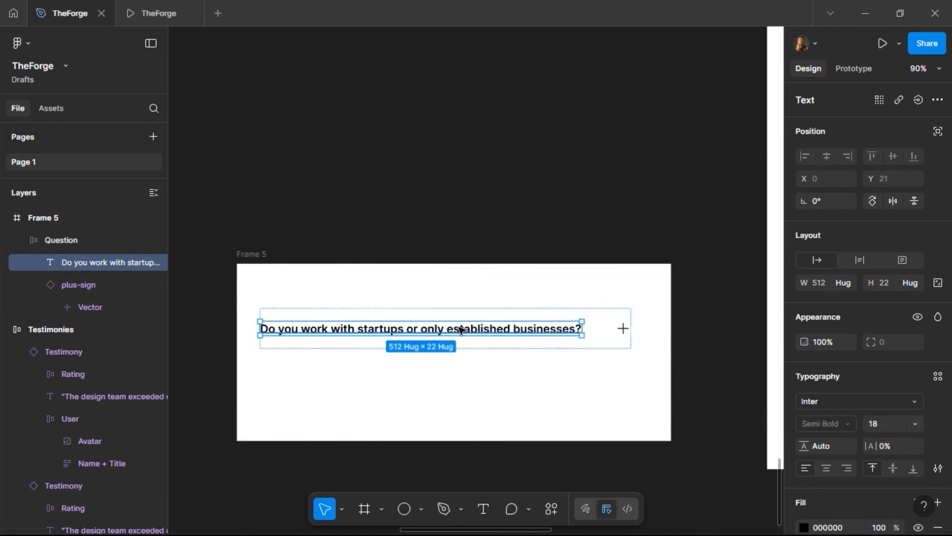
{"action": "left_click", "coordinate": [622, 329], "text": "shift"}
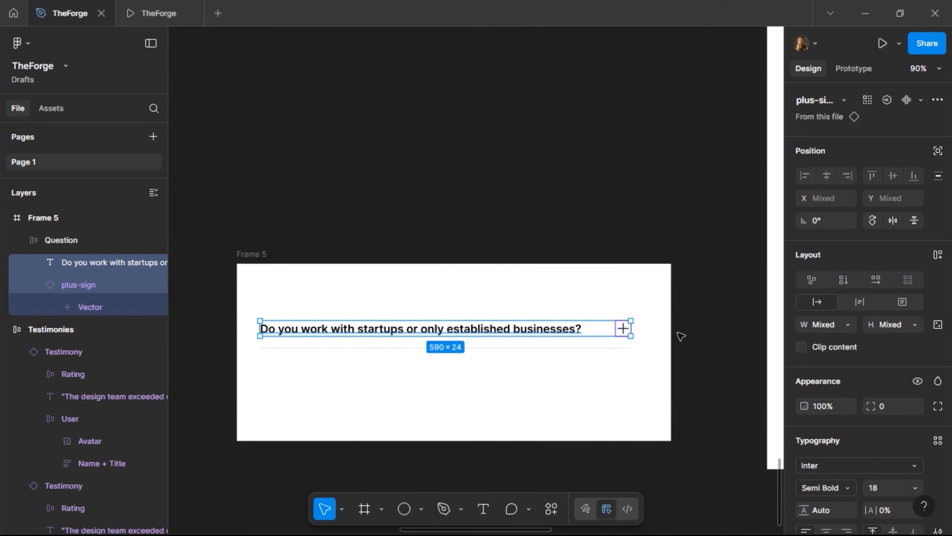
{"action": "left_click", "coordinate": [937, 255]}
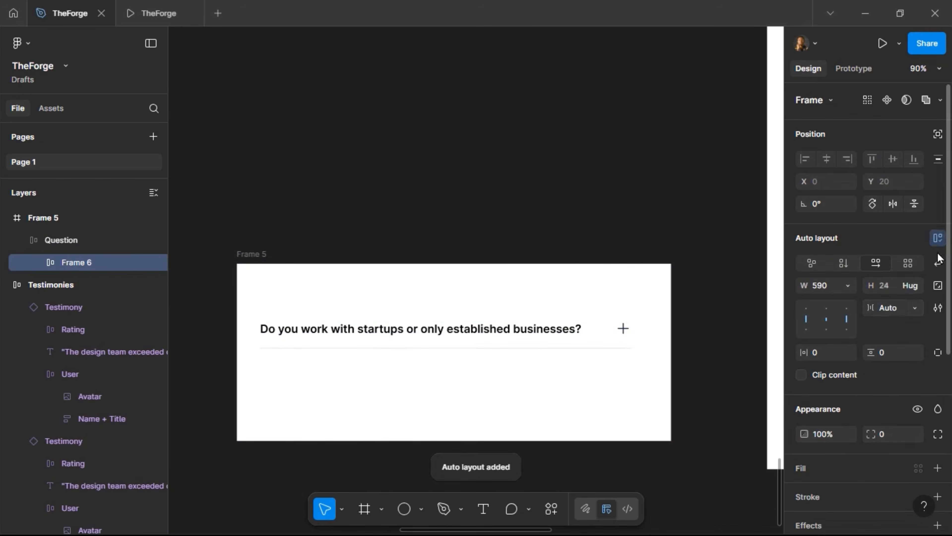
Stretch the Question frame downward to a height of about 117 and align its contents to the top.
{"action": "left_click", "coordinate": [555, 347]}
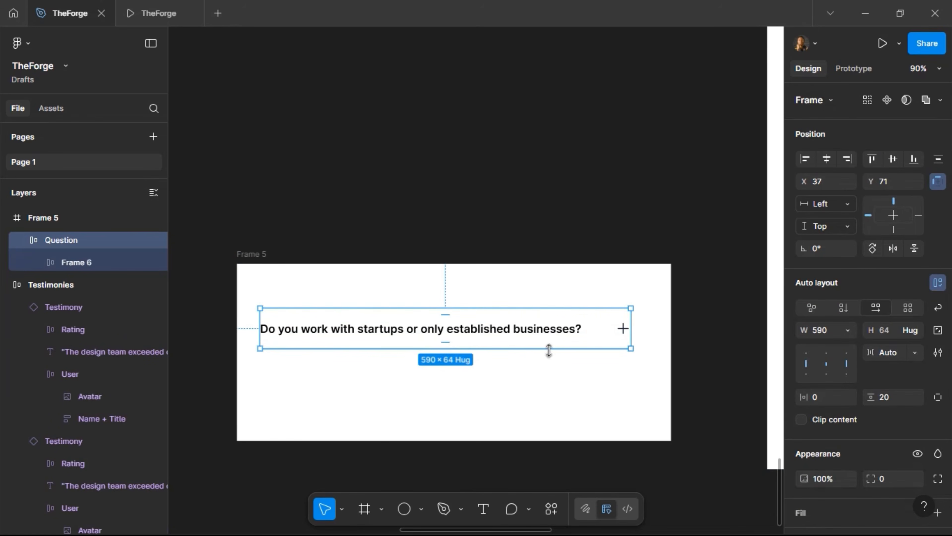
{"action": "left_click_drag", "start_coordinate": [548, 350], "coordinate": [553, 381]}
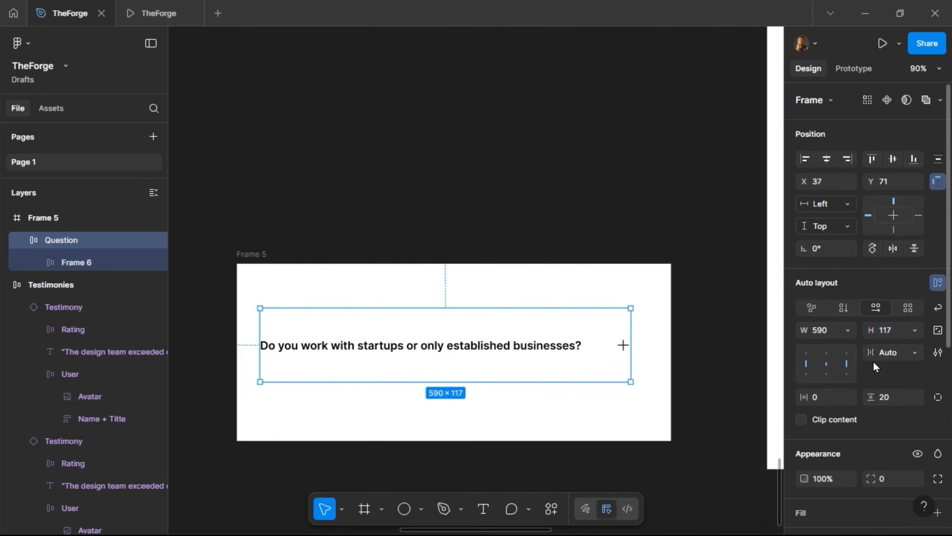
{"action": "left_click", "coordinate": [825, 351]}
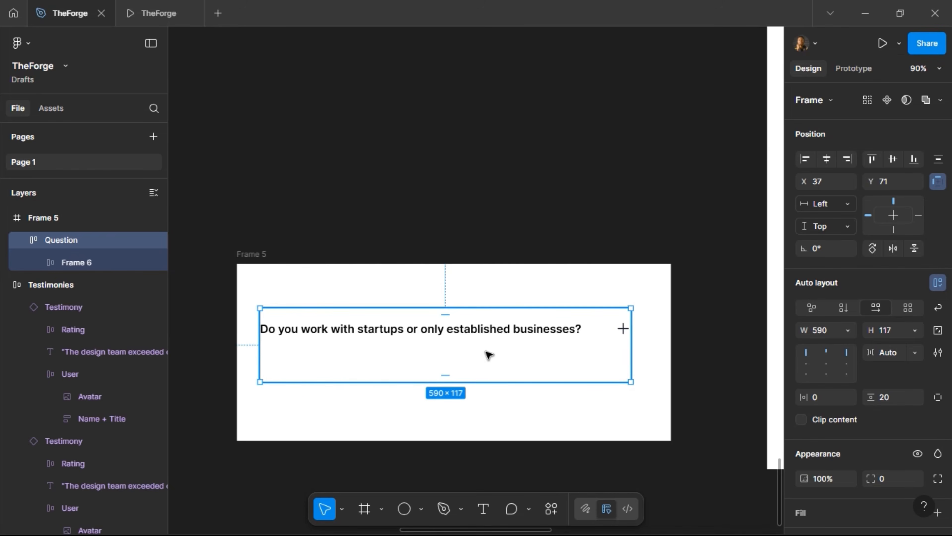
Remove the stroke from the Question frame.
{"action": "scroll", "coordinate": [887, 384], "scroll_direction": "down", "scroll_amount": 5}
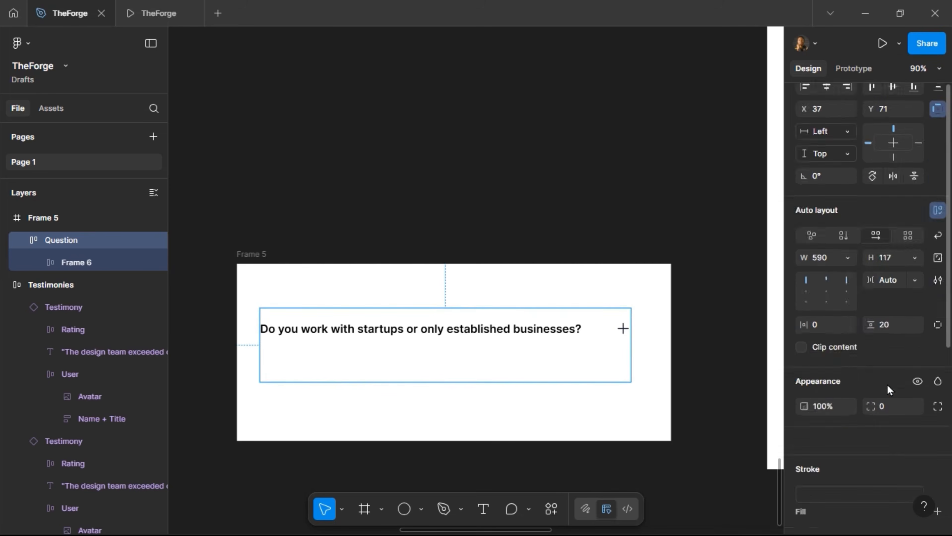
{"action": "left_click", "coordinate": [937, 357]}
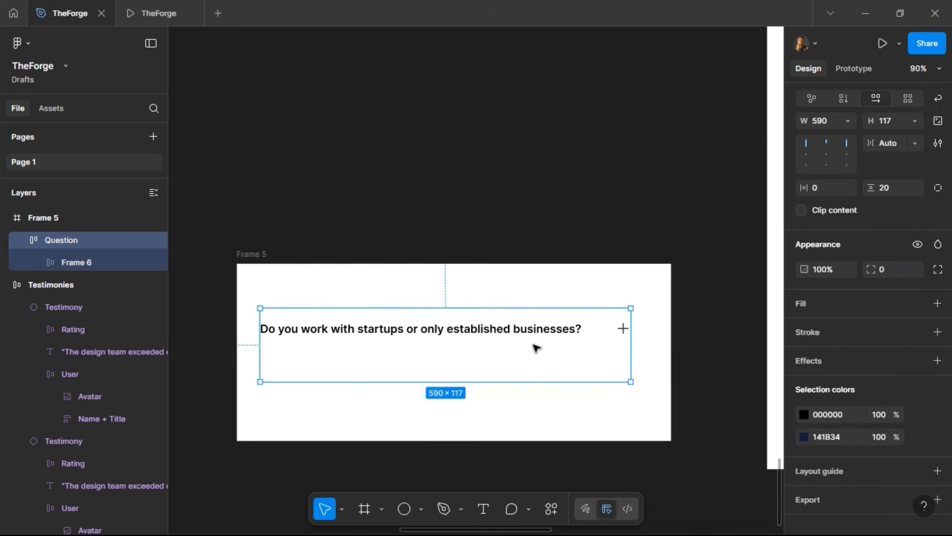
Paste a copy of the question text into the Question frame and change the frame's auto layout to vertical.
{"action": "left_click", "coordinate": [425, 331]}
{"action": "double_click", "coordinate": [425, 332]}
{"action": "key", "text": "ctrl+c"}
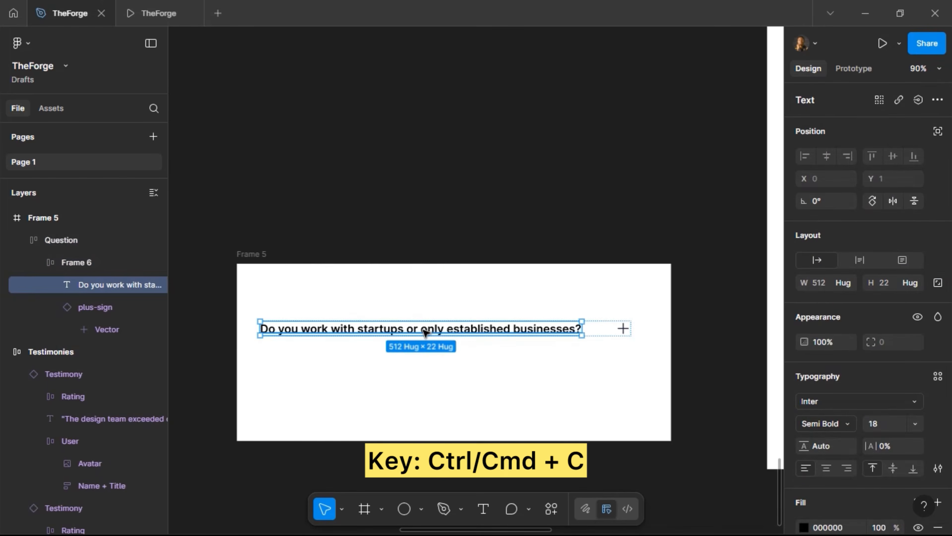
{"action": "left_click", "coordinate": [430, 367]}
{"action": "key", "text": "ctrl+v"}
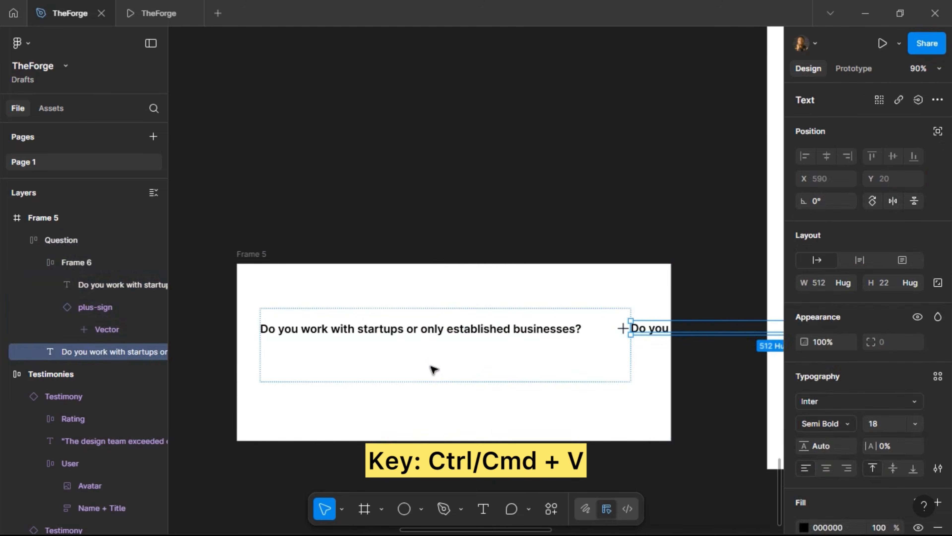
{"action": "left_click", "coordinate": [433, 370]}
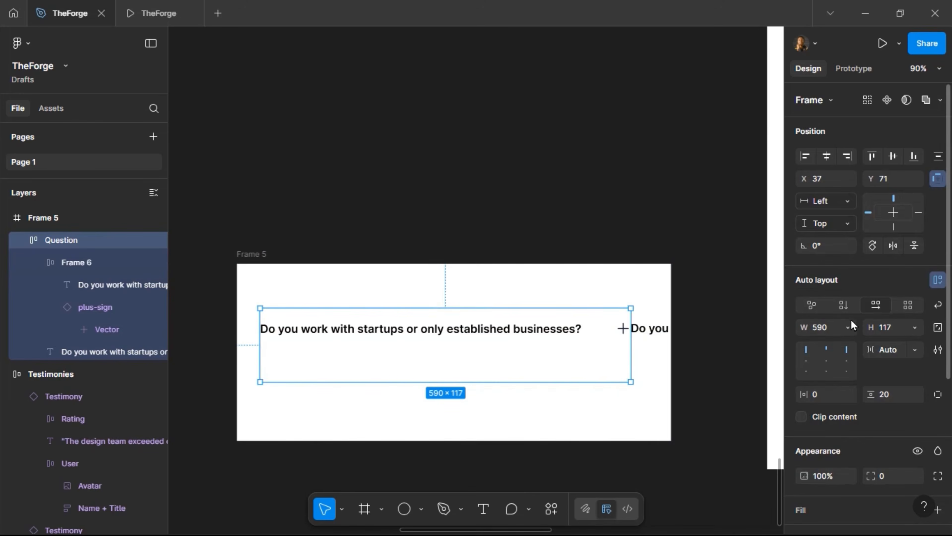
{"action": "left_click", "coordinate": [843, 305]}
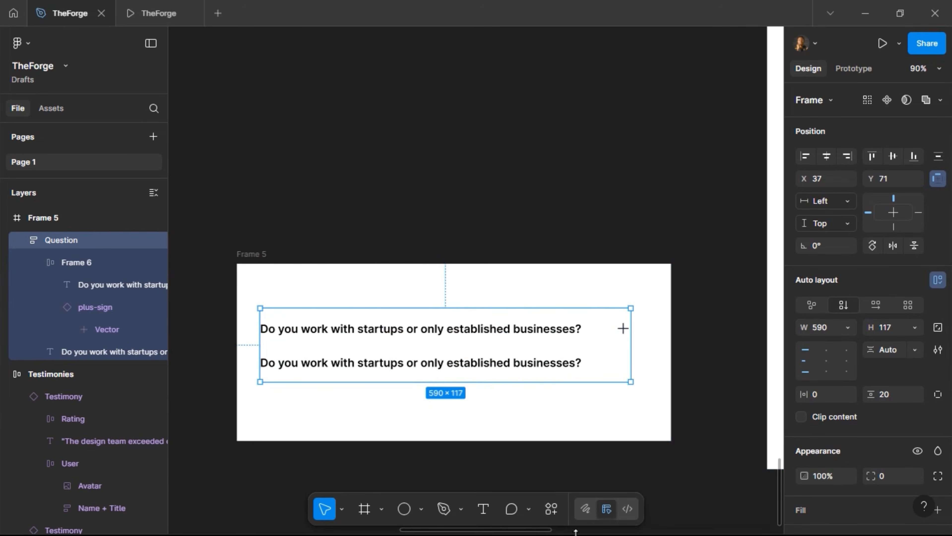
Copy the answer to "Do you work with startups or only established businesses?" from the notes in Sticky Notes.
{"action": "left_click", "coordinate": [865, 13]}
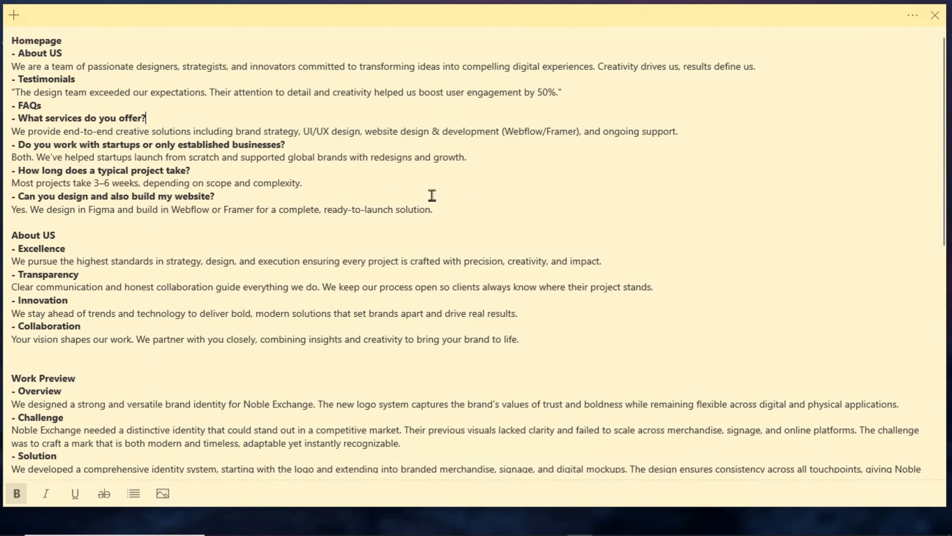
{"action": "triple_click", "coordinate": [19, 130]}
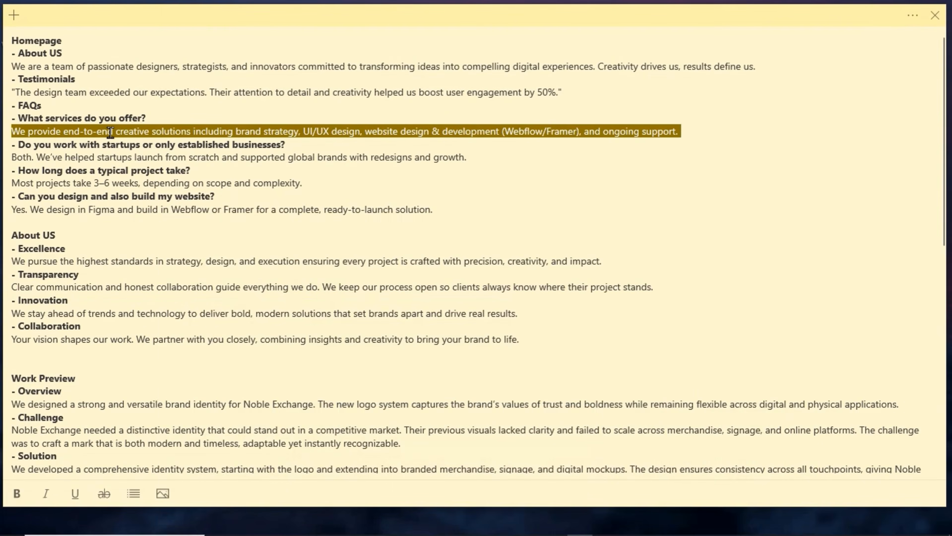
{"action": "triple_click", "coordinate": [29, 160]}
{"action": "left_click_drag", "start_coordinate": [28, 160], "coordinate": [465, 169]}
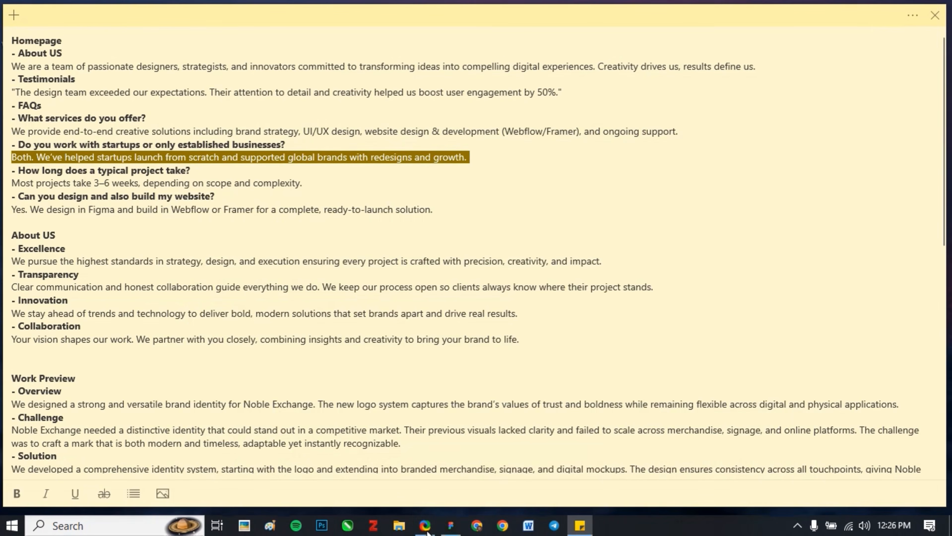
Back in Figma, replace the lower duplicate question text in the Question frame with the copied answer.
{"action": "left_click", "coordinate": [451, 525]}
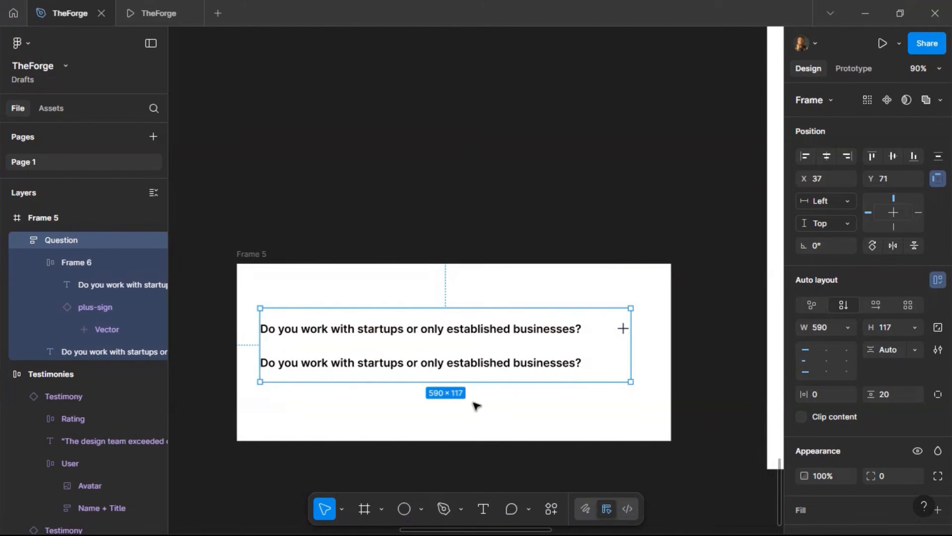
{"action": "double_click", "coordinate": [484, 363]}
{"action": "double_click", "coordinate": [484, 363]}
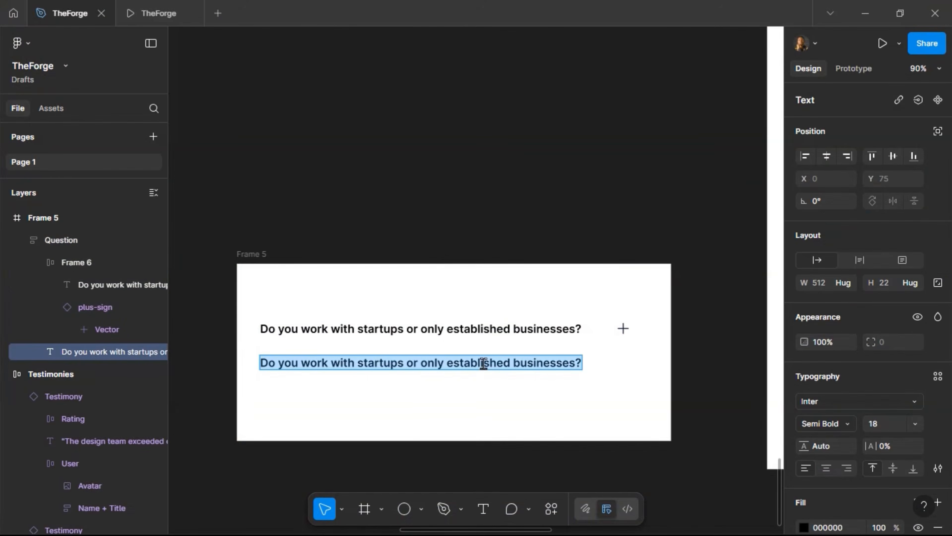
{"action": "key", "text": "ctrl+v"}
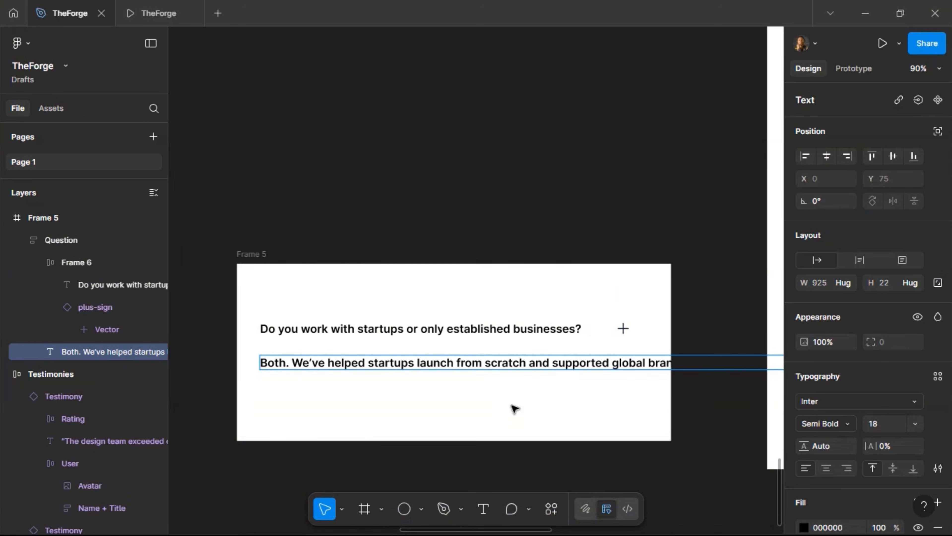
{"action": "key", "text": "Escape"}
Set the answer text's font size to 14 and its width to fill the container.
{"action": "left_click", "coordinate": [896, 425]}
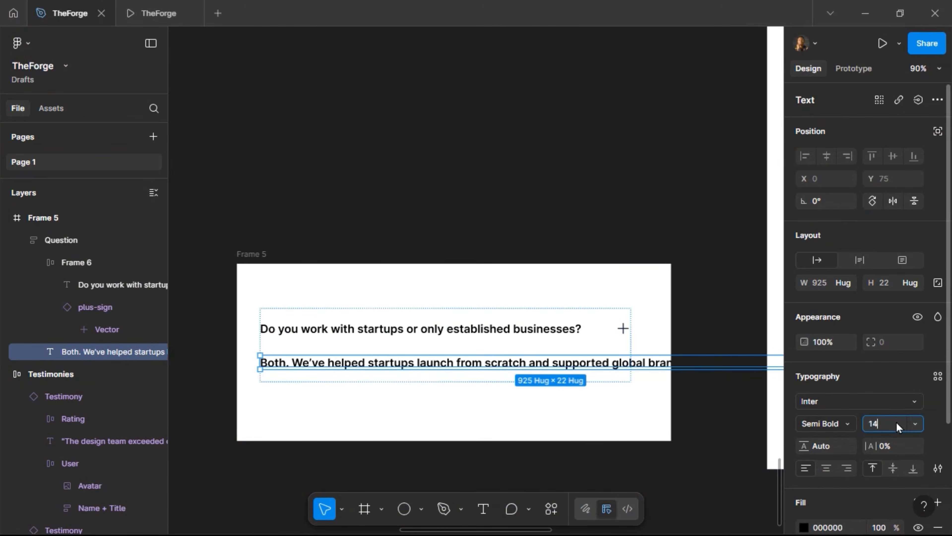
{"action": "key", "text": "Return"}
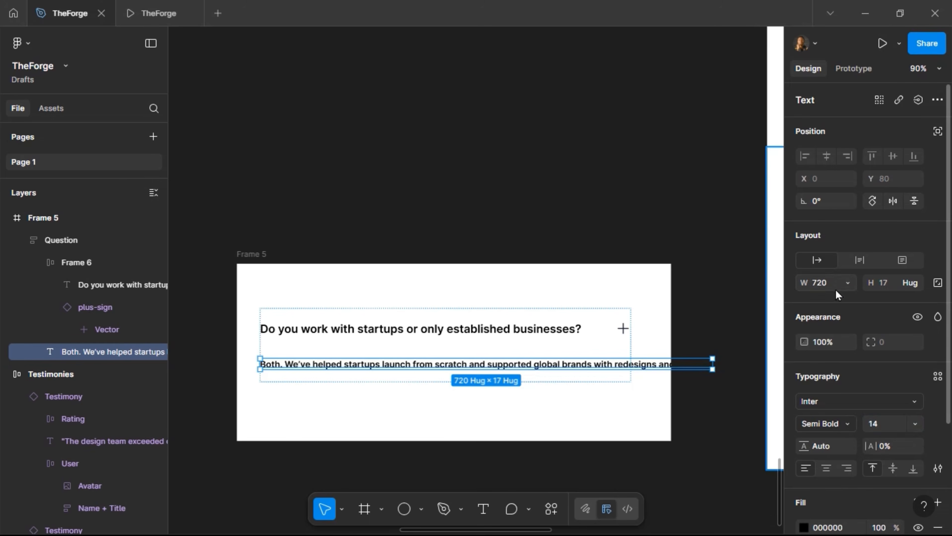
{"action": "left_click", "coordinate": [846, 282]}
{"action": "left_click", "coordinate": [841, 296]}
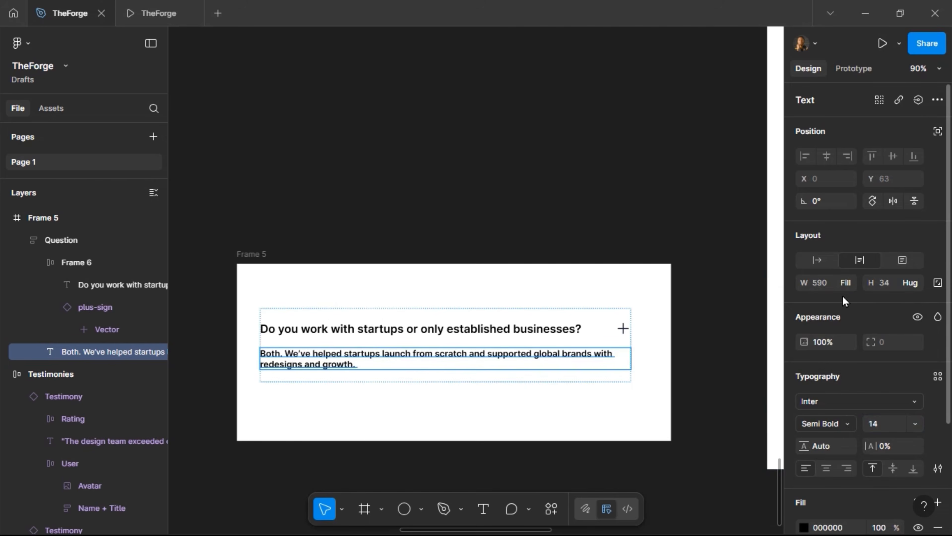
Set the answer text's weight to Regular and apply the Grey Text colour style to its fill.
{"action": "left_click", "coordinate": [847, 422]}
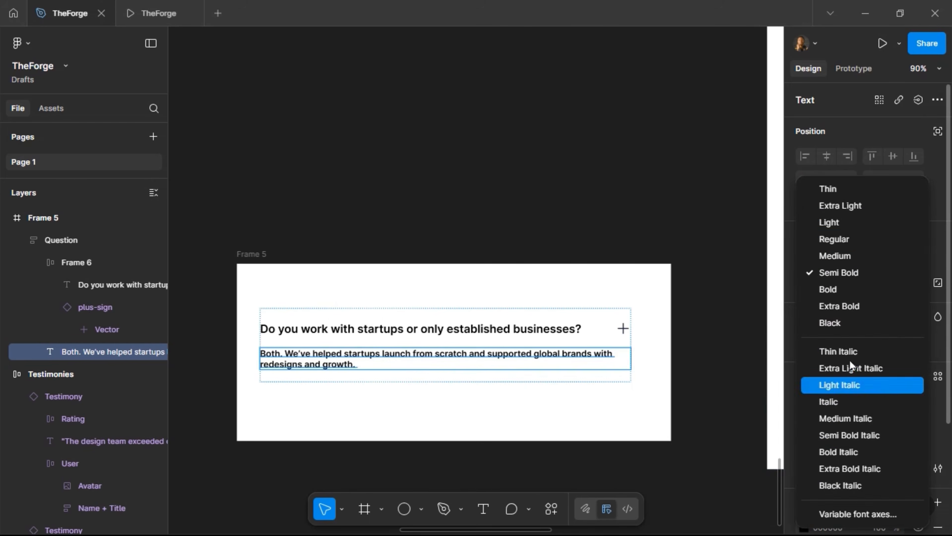
{"action": "left_click", "coordinate": [851, 240]}
{"action": "scroll", "coordinate": [882, 438], "scroll_direction": "down", "scroll_amount": 3}
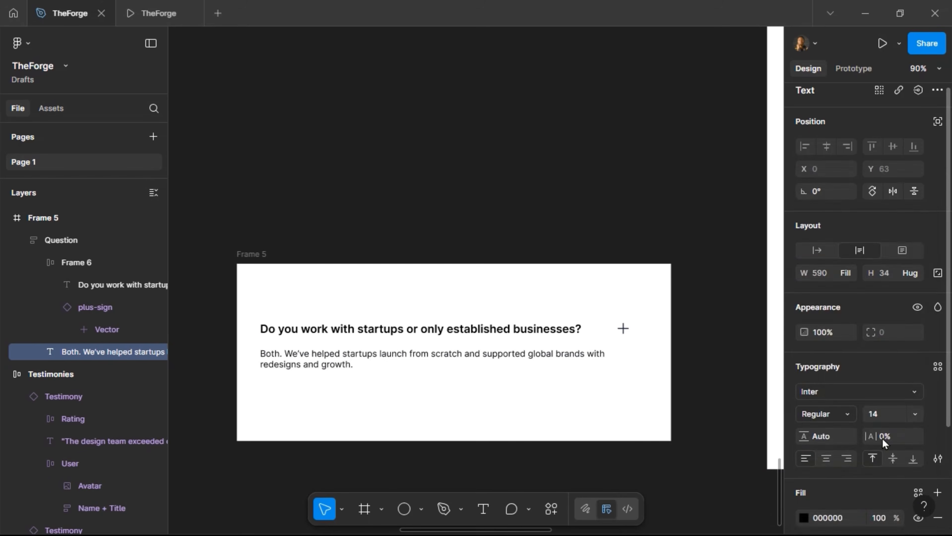
{"action": "left_click", "coordinate": [917, 433]}
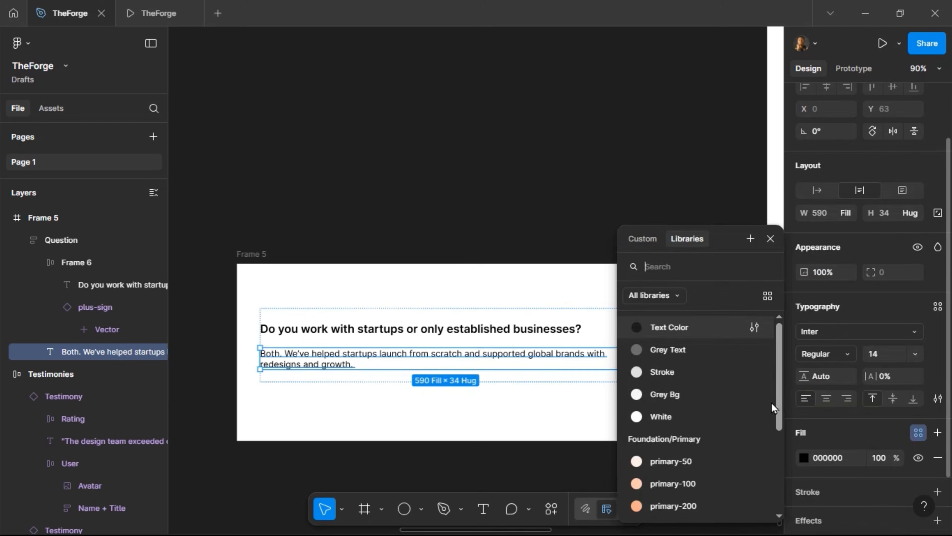
{"action": "left_click", "coordinate": [701, 357]}
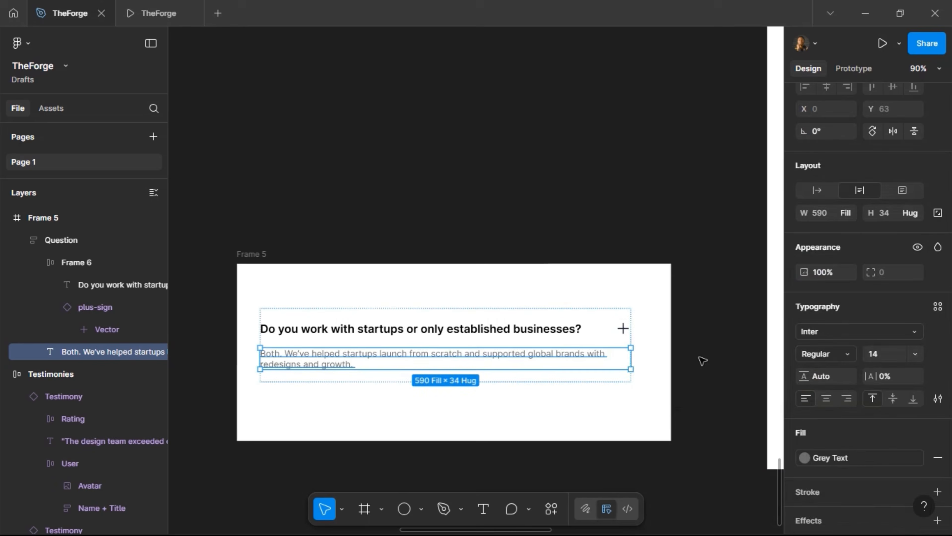
Set the Question frame's height to hug its contents and its vertical gap to 20.
{"action": "left_click", "coordinate": [494, 378]}
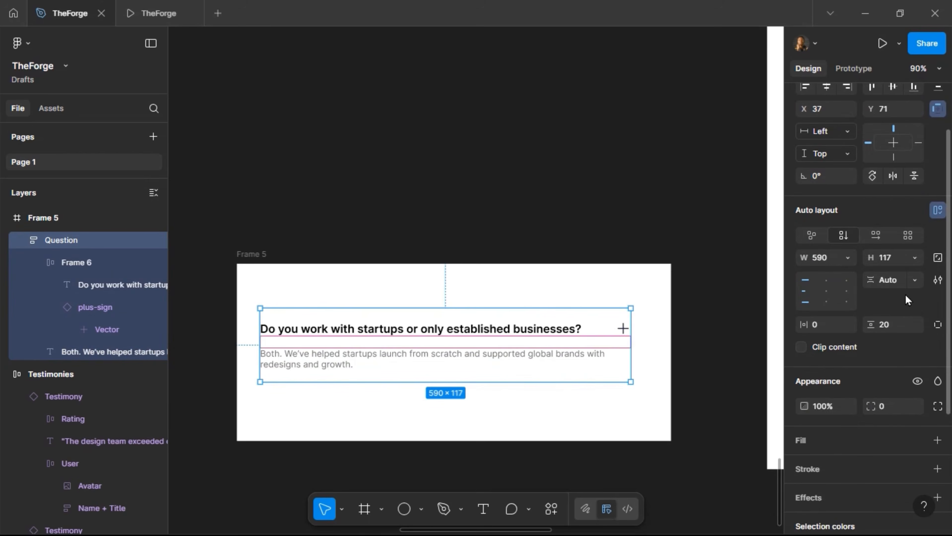
{"action": "left_click", "coordinate": [912, 258]}
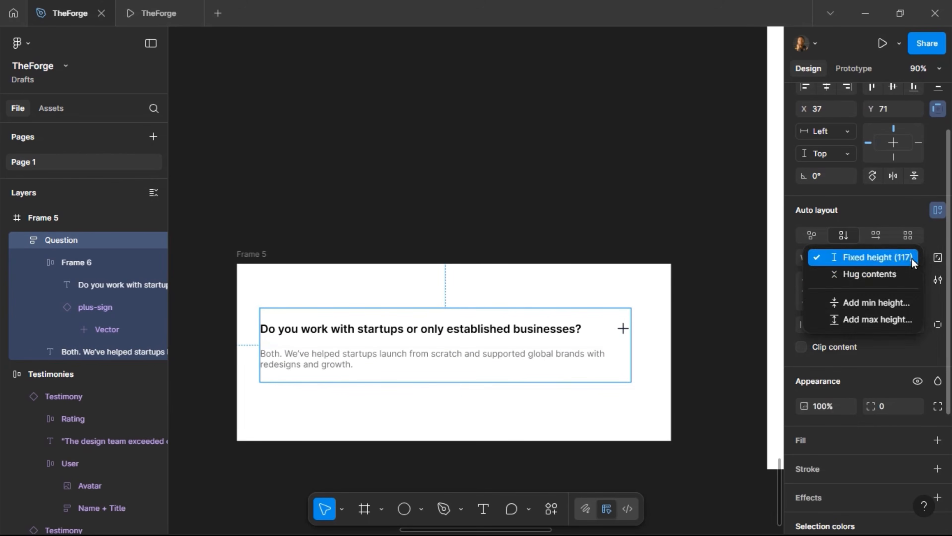
{"action": "left_click", "coordinate": [909, 271]}
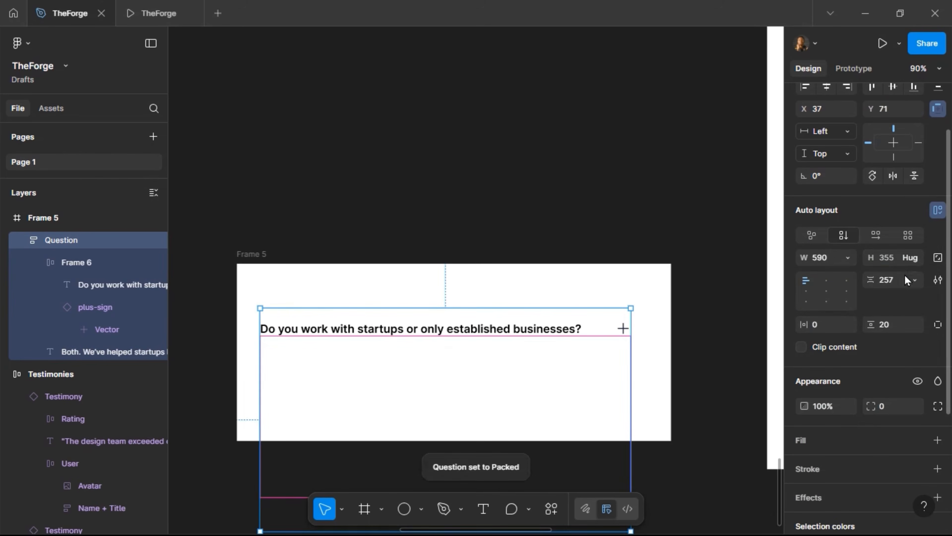
{"action": "type", "text": "2"}
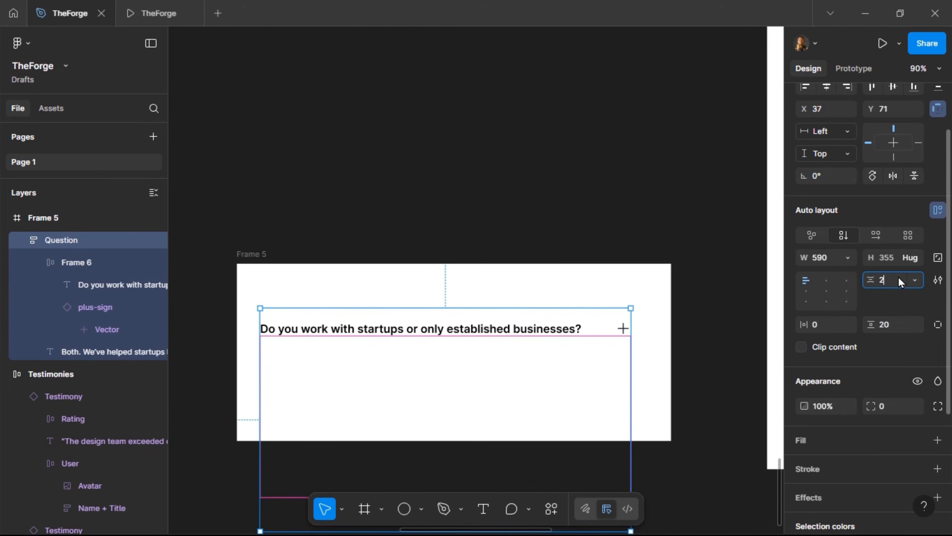
{"action": "type", "text": "0"}
{"action": "key", "text": "Return"}
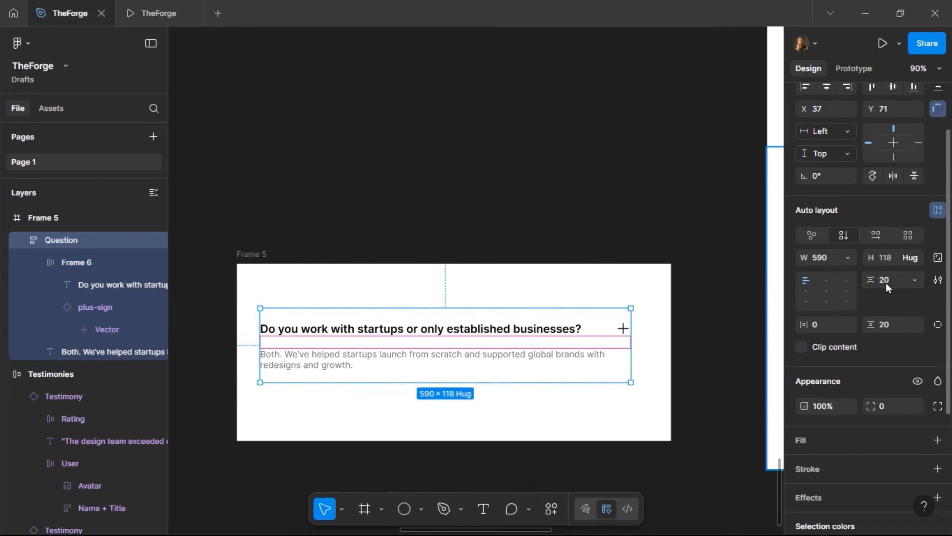
Set the Question frame's vertical padding to 0 and the gap between question row and answer to 12.
{"action": "left_click", "coordinate": [894, 326]}
{"action": "type", "text": "0"}
{"action": "key", "text": "Return"}
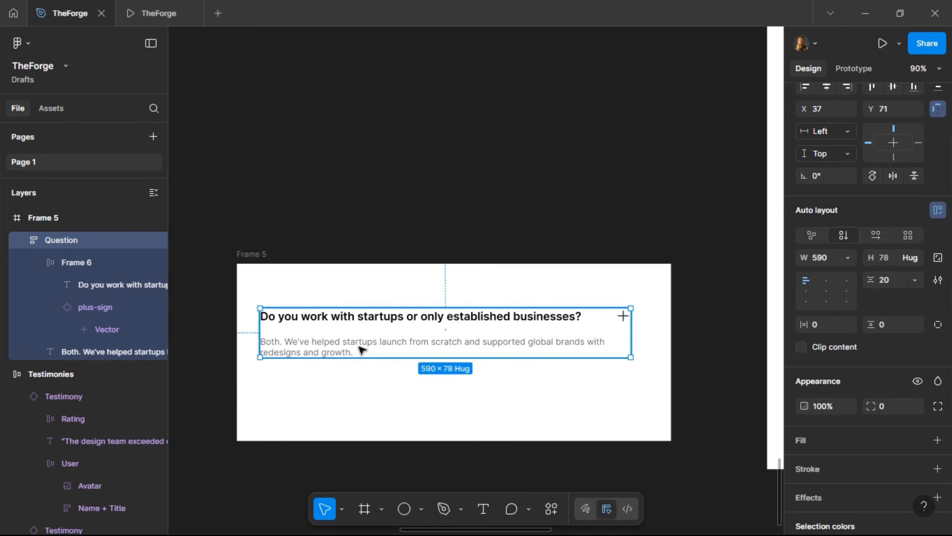
{"action": "left_click", "coordinate": [893, 283]}
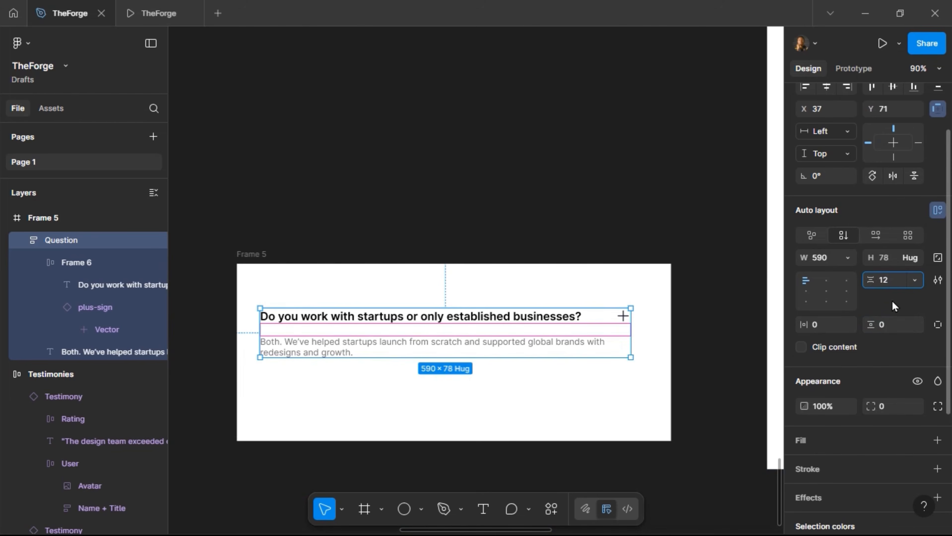
{"action": "key", "text": "Return"}
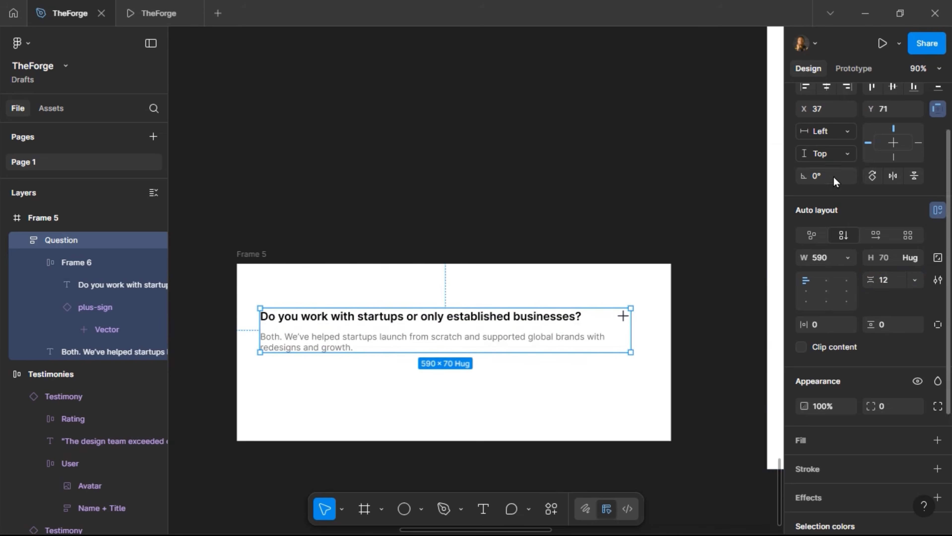
Turn the Question frame into a component and link the answer text's content to a new text property named Answer.
{"action": "scroll", "coordinate": [876, 144], "scroll_direction": "up", "scroll_amount": 3}
{"action": "left_click", "coordinate": [886, 100]}
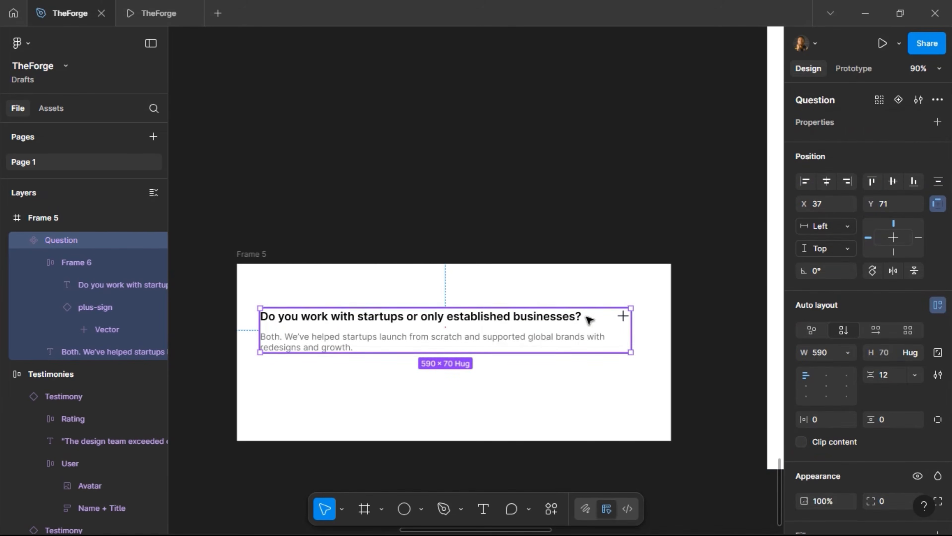
{"action": "left_click", "coordinate": [548, 344]}
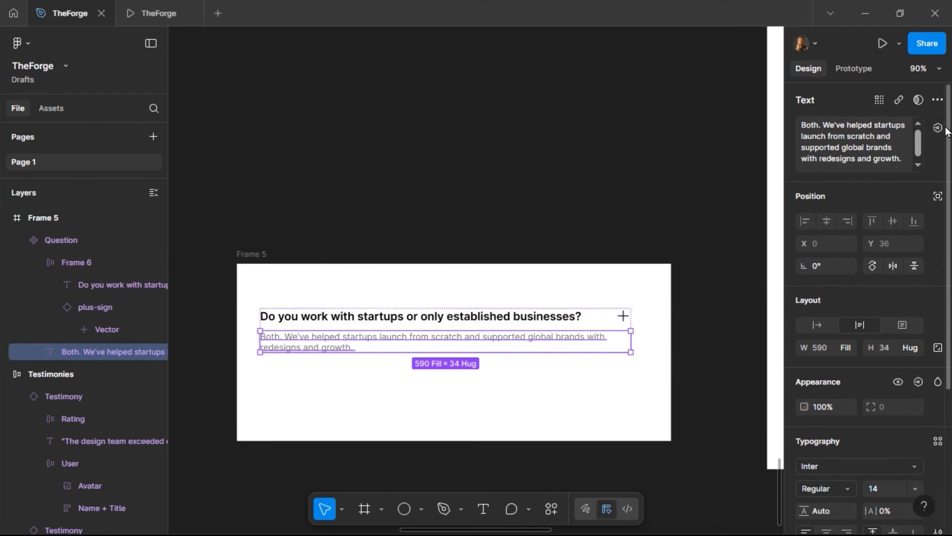
{"action": "left_click", "coordinate": [937, 128]}
{"action": "left_click", "coordinate": [929, 179]}
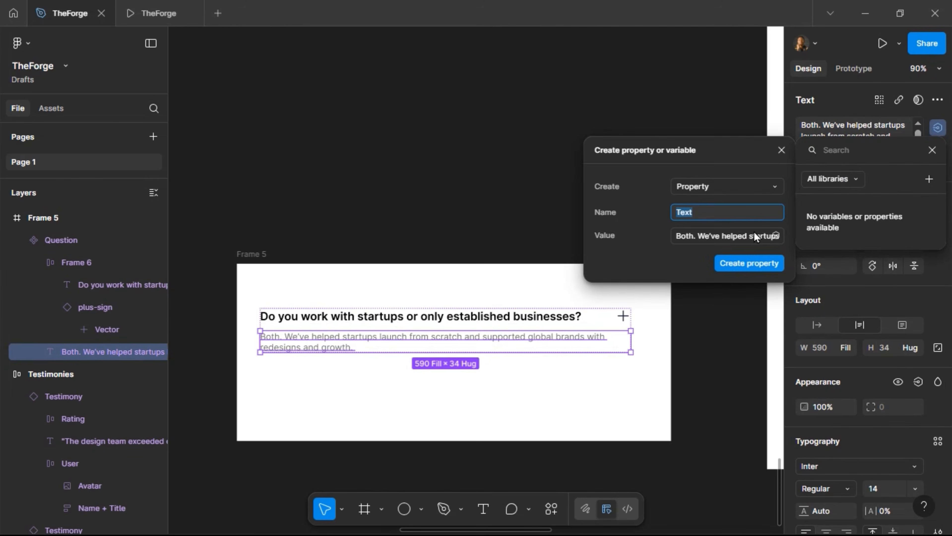
{"action": "type", "text": "Answer"}
{"action": "key", "text": "Return"}
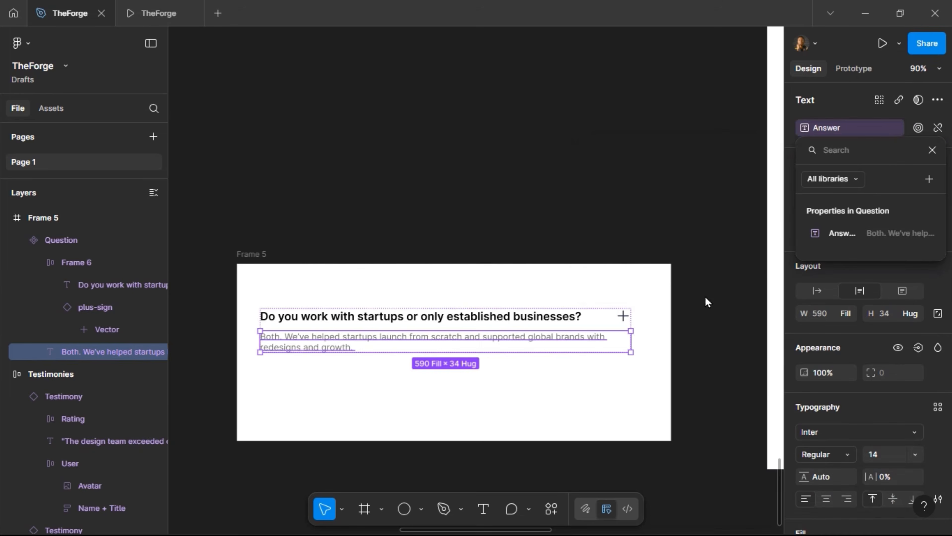
{"action": "left_click", "coordinate": [929, 150]}
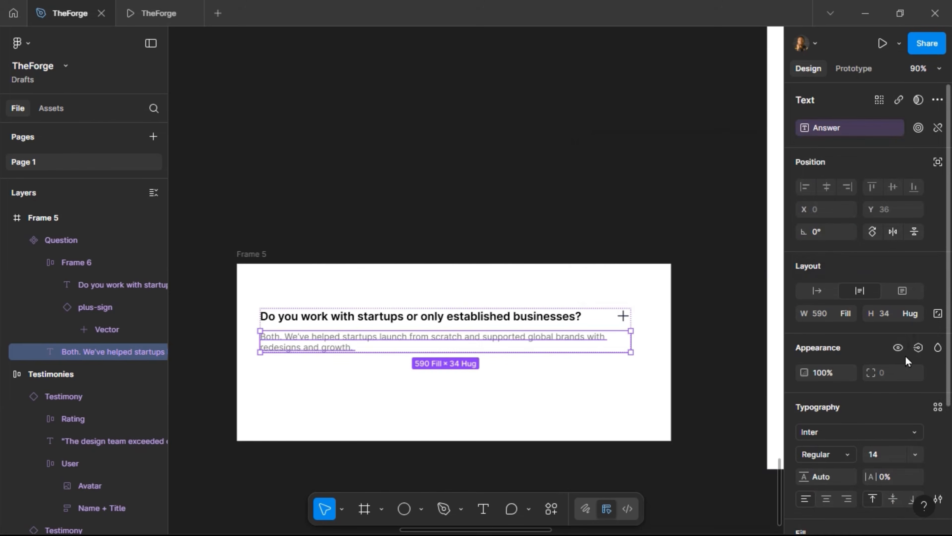
Create a visibility property named Show Answer for the answer text, with the value True.
{"action": "left_click", "coordinate": [917, 348]}
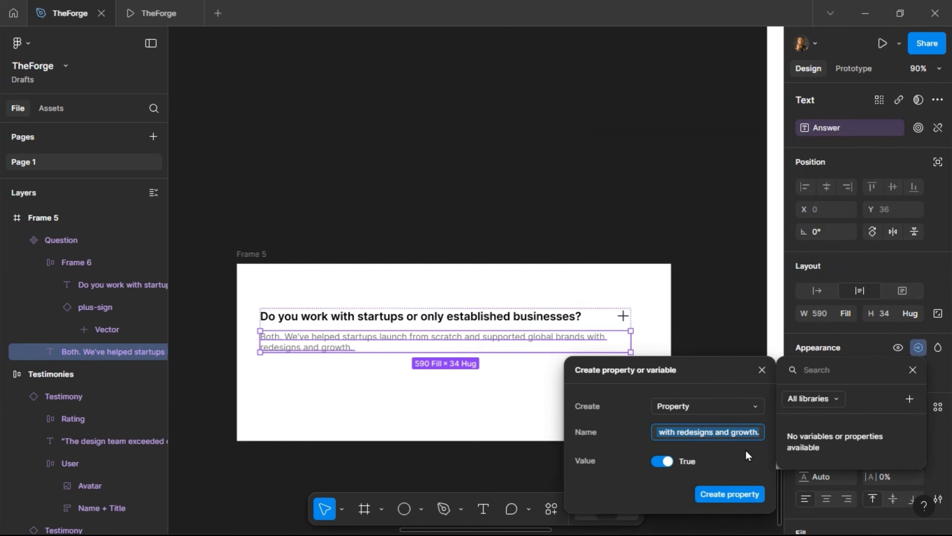
{"action": "type", "text": "Show Answer"}
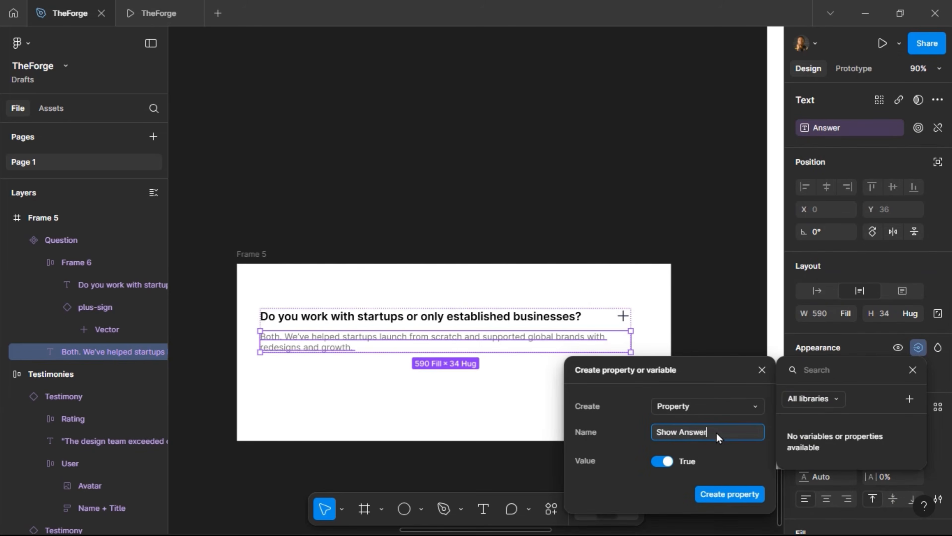
{"action": "key", "text": "Return"}
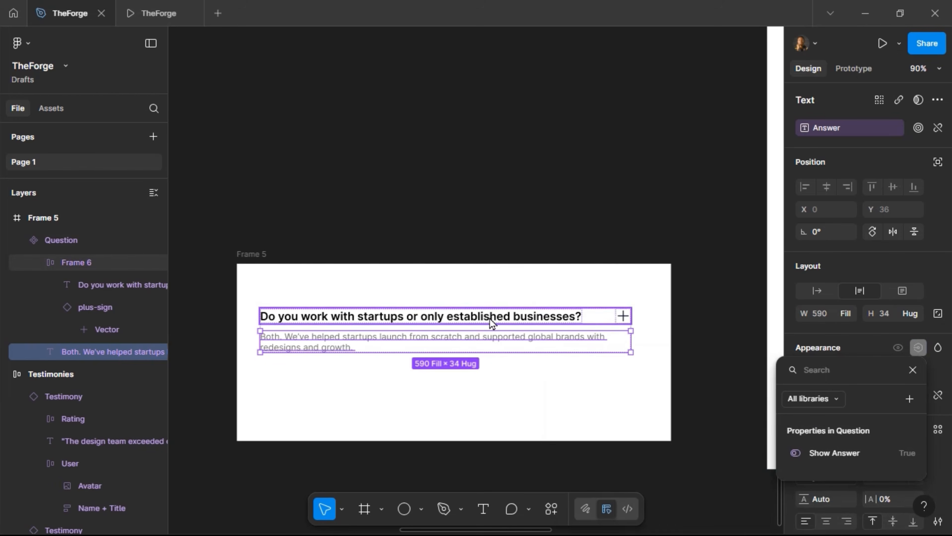
Link the question text's content to a new text property named Question.
{"action": "left_click", "coordinate": [471, 317]}
{"action": "left_click", "coordinate": [472, 317]}
{"action": "left_click", "coordinate": [471, 317]}
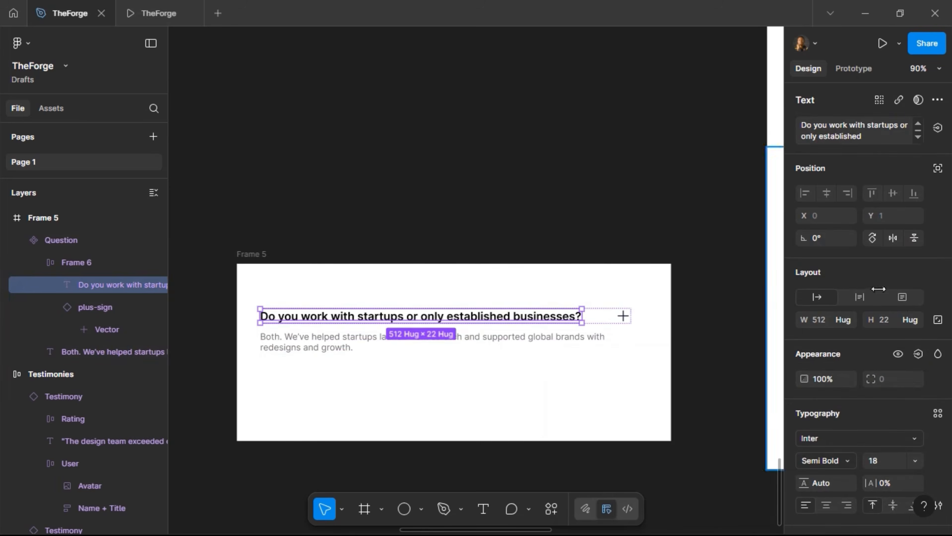
{"action": "left_click", "coordinate": [936, 128]}
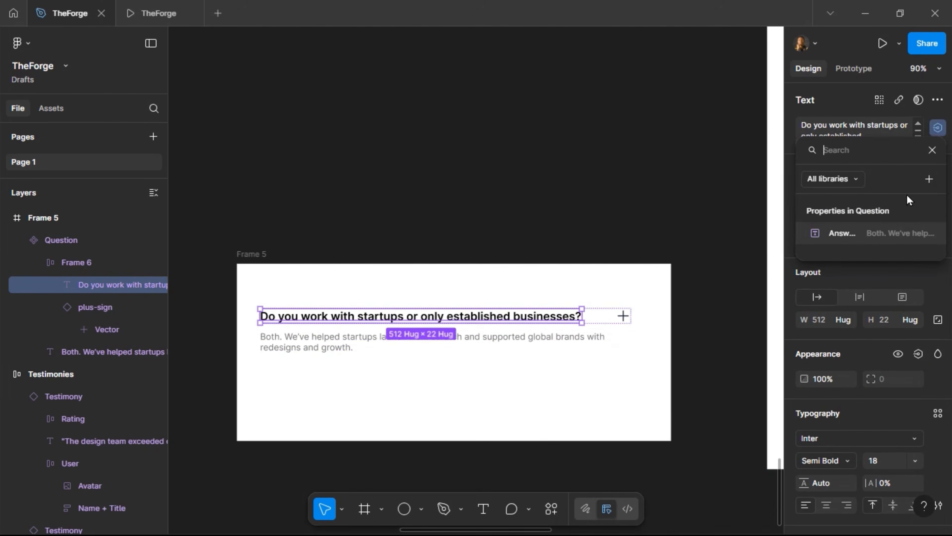
{"action": "left_click", "coordinate": [934, 181]}
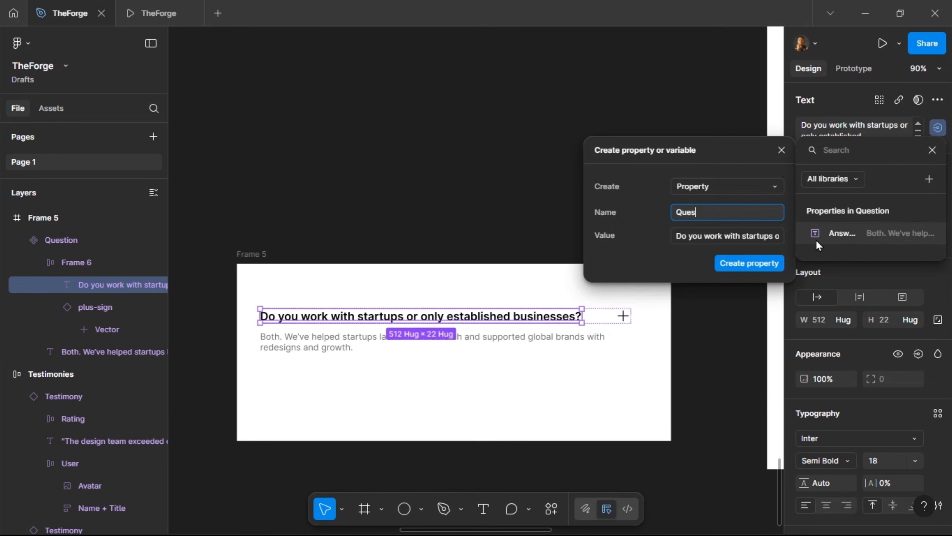
{"action": "key", "text": "Return"}
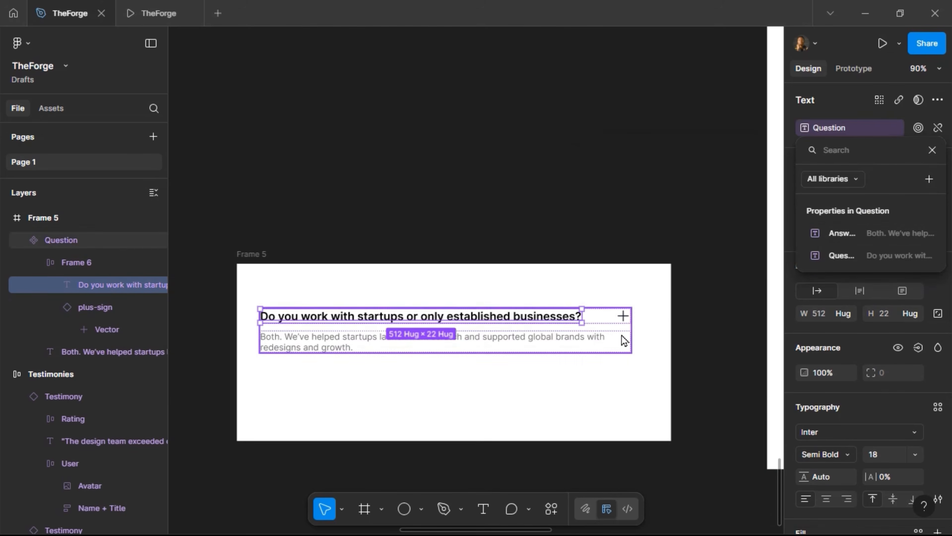
{"action": "key", "text": "Escape"}
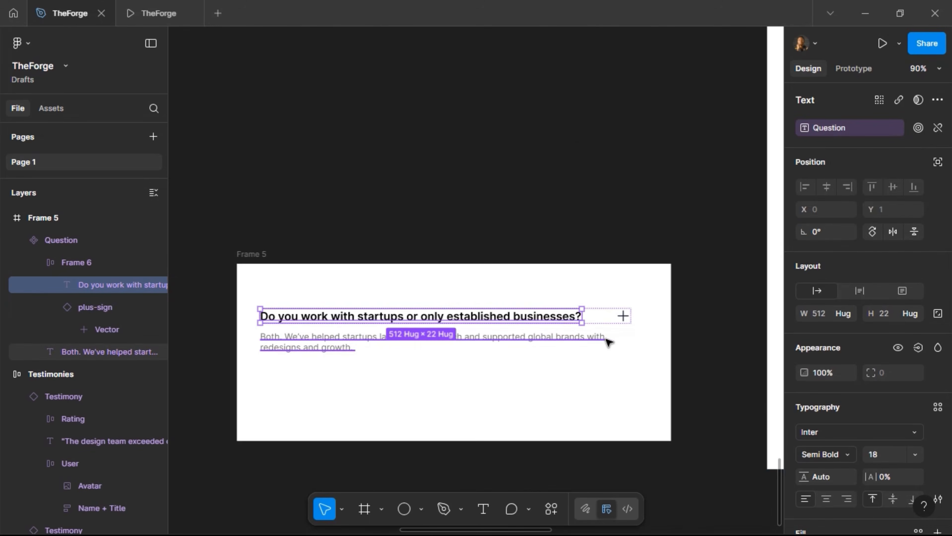
Hide the answer text in the Question component and add a second variant to the component.
{"action": "left_click", "coordinate": [551, 350]}
{"action": "left_click", "coordinate": [433, 341]}
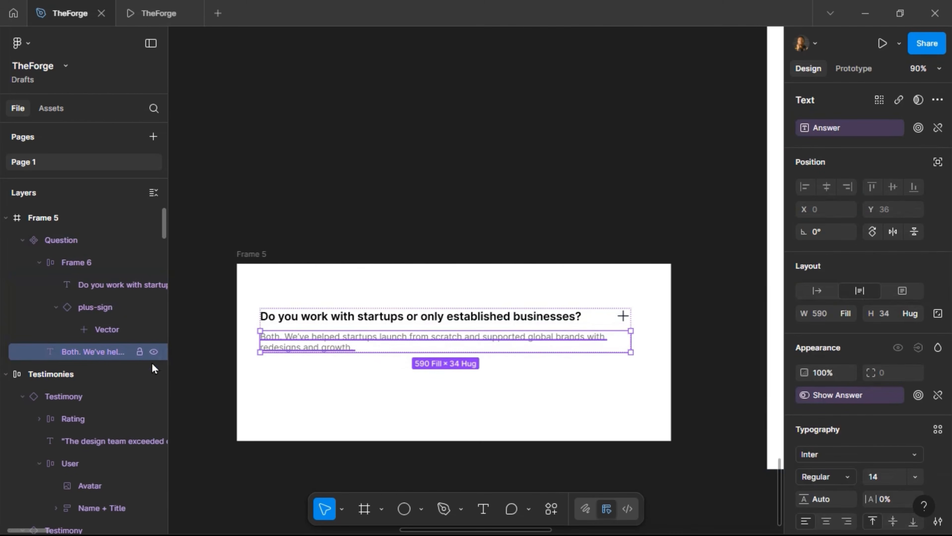
{"action": "left_click", "coordinate": [153, 352]}
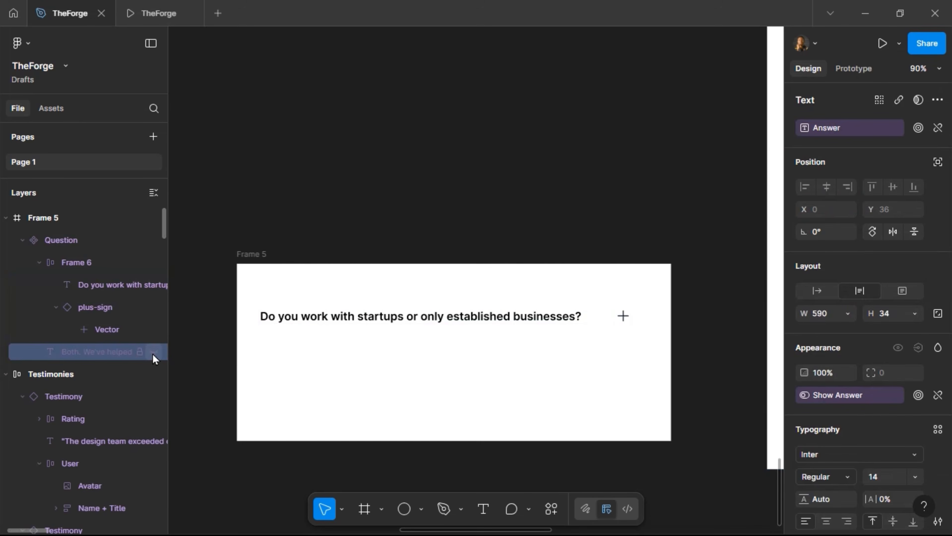
{"action": "left_click", "coordinate": [531, 327]}
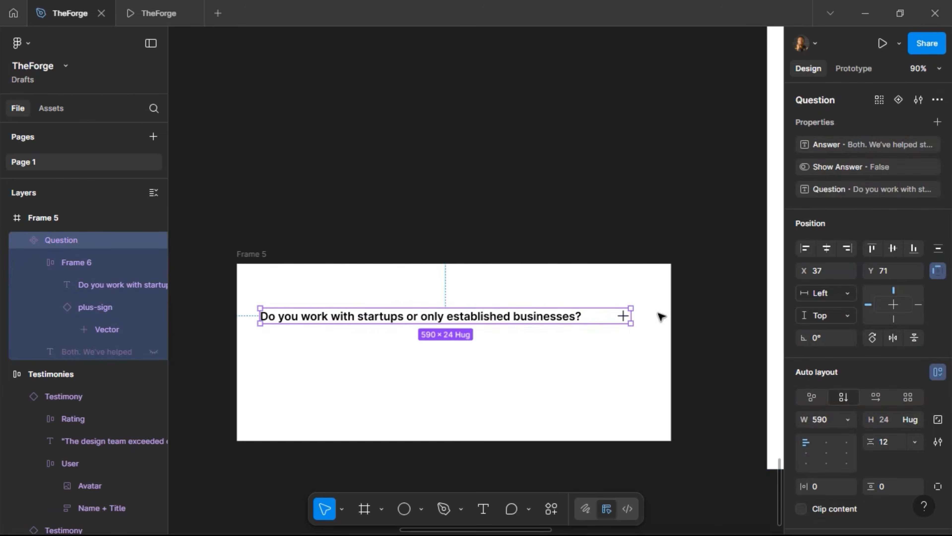
{"action": "left_click", "coordinate": [898, 101]}
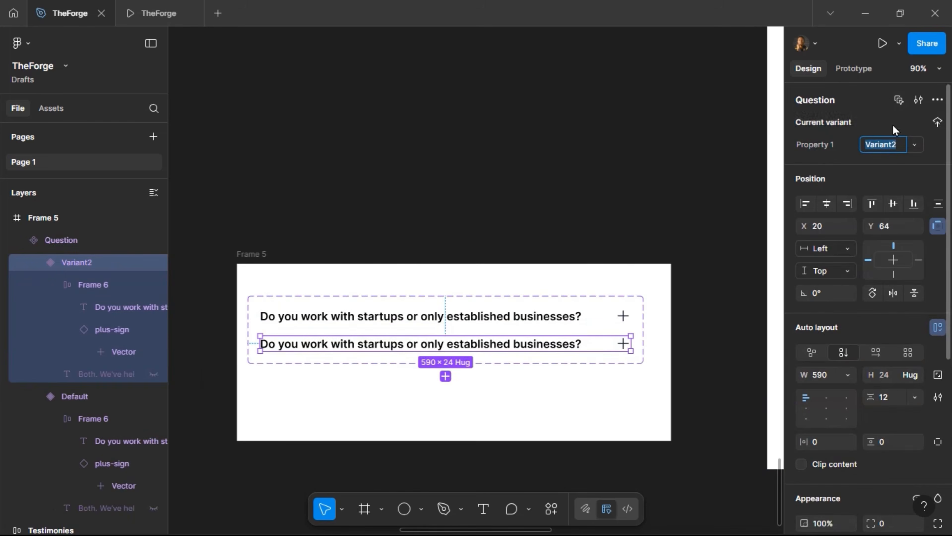
Show the answer text again, enlarge the component set and move Variant2 down to Y 104, clear of the first variant.
{"action": "left_click", "coordinate": [152, 374]}
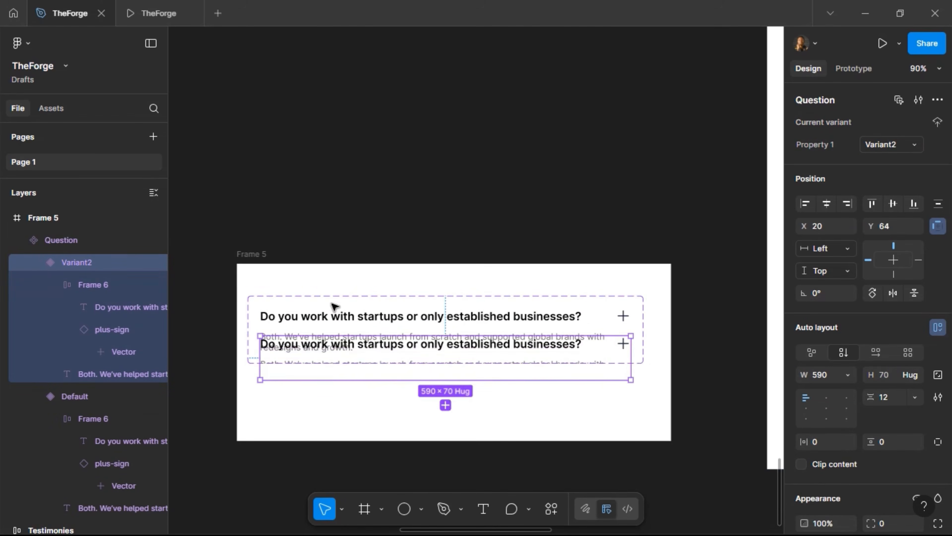
{"action": "left_click", "coordinate": [252, 305]}
{"action": "left_click_drag", "start_coordinate": [300, 365], "coordinate": [298, 392]}
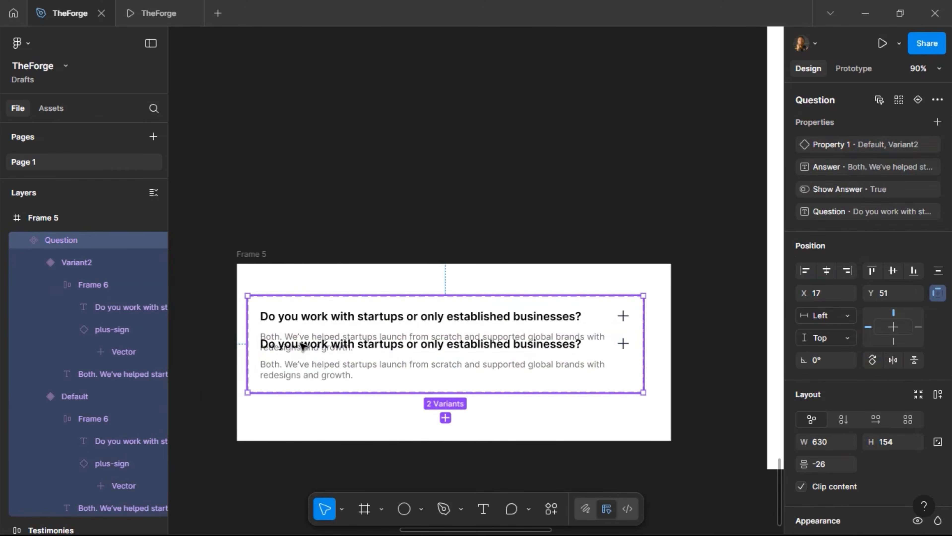
{"action": "double_click", "coordinate": [301, 346]}
{"action": "key", "text": "shift+Down"}
{"action": "key", "text": "shift+Down"}
{"action": "key", "text": "shift+Down"}
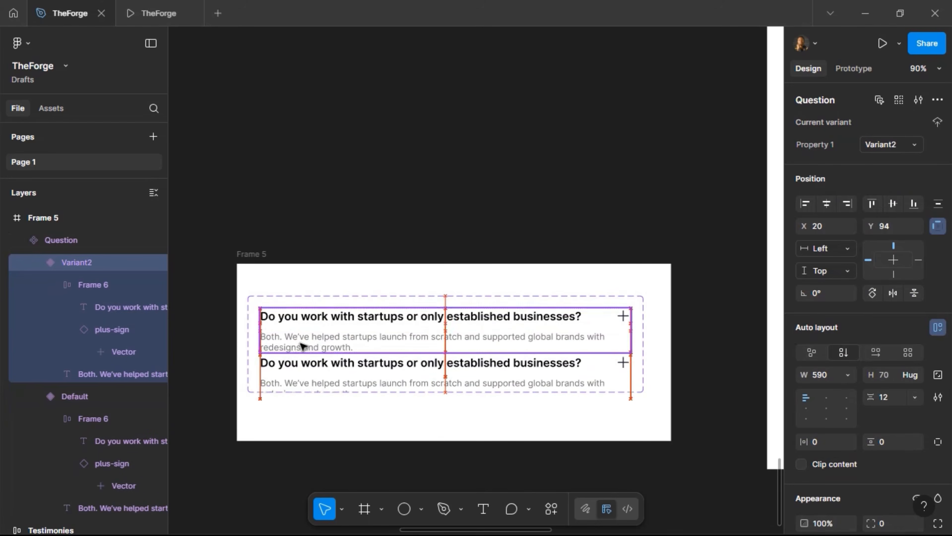
Detach the Show Answer property from both variants' answer texts and extend the component set's height to about 194.
{"action": "double_click", "coordinate": [318, 341]}
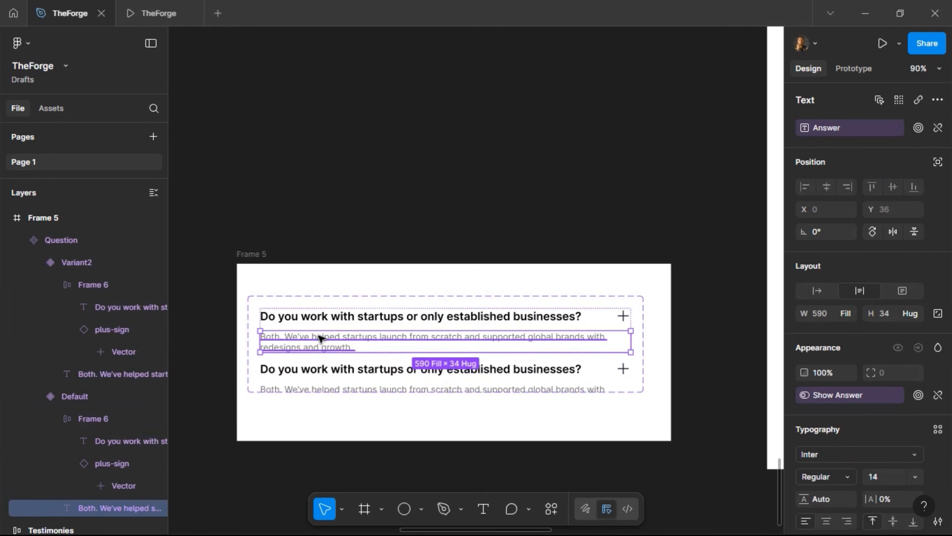
{"action": "left_click", "coordinate": [318, 390], "text": "shift"}
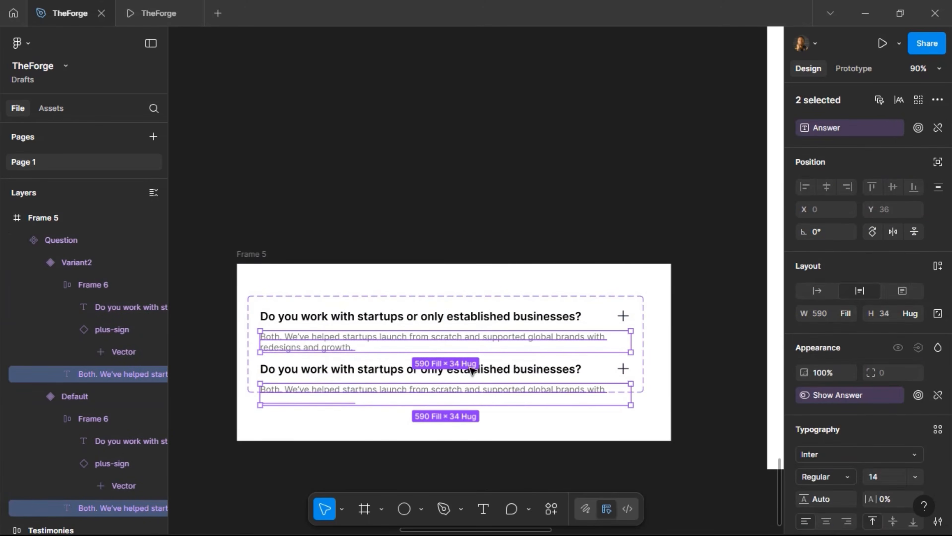
{"action": "left_click", "coordinate": [938, 394]}
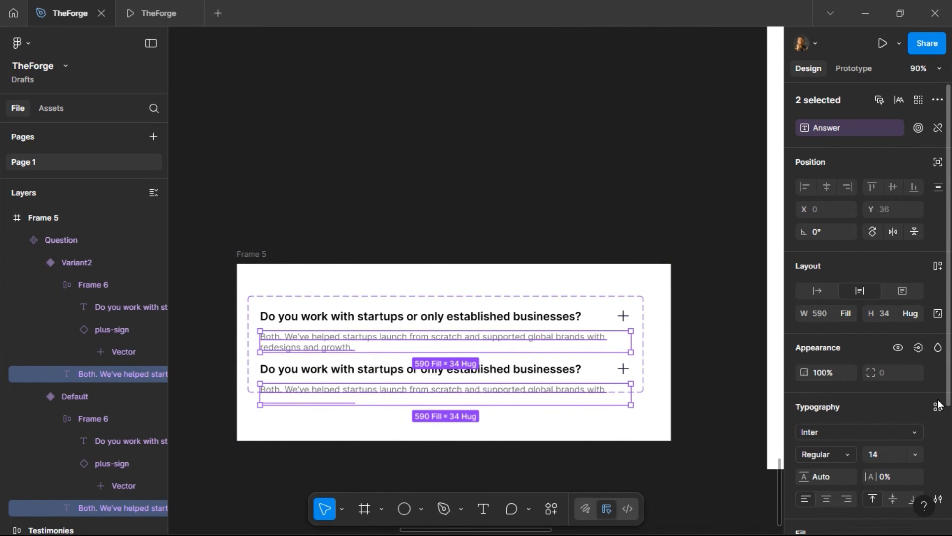
{"action": "left_click", "coordinate": [314, 318]}
{"action": "left_click", "coordinate": [323, 296]}
{"action": "left_click_drag", "start_coordinate": [319, 393], "coordinate": [320, 417]}
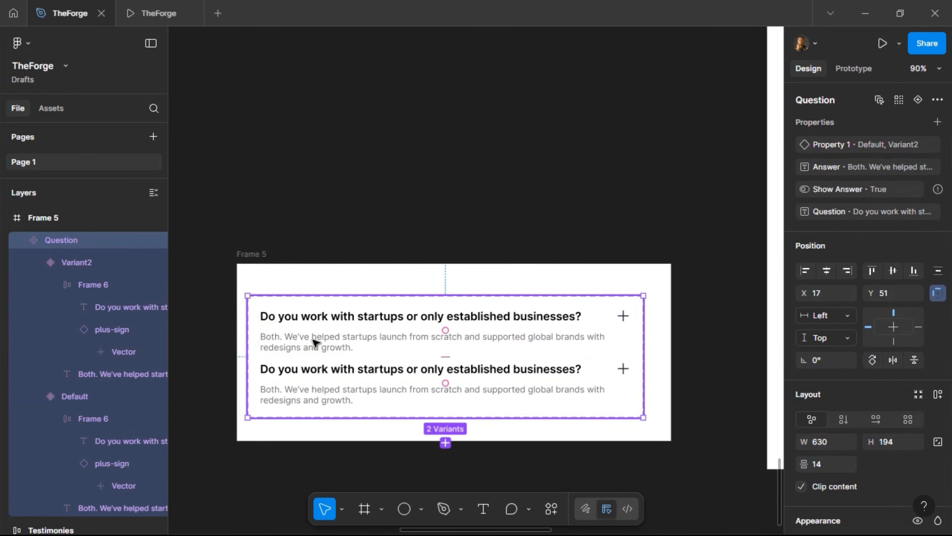
Rename the variant property to Boolean and set the first variant's value to False.
{"action": "left_click", "coordinate": [314, 341]}
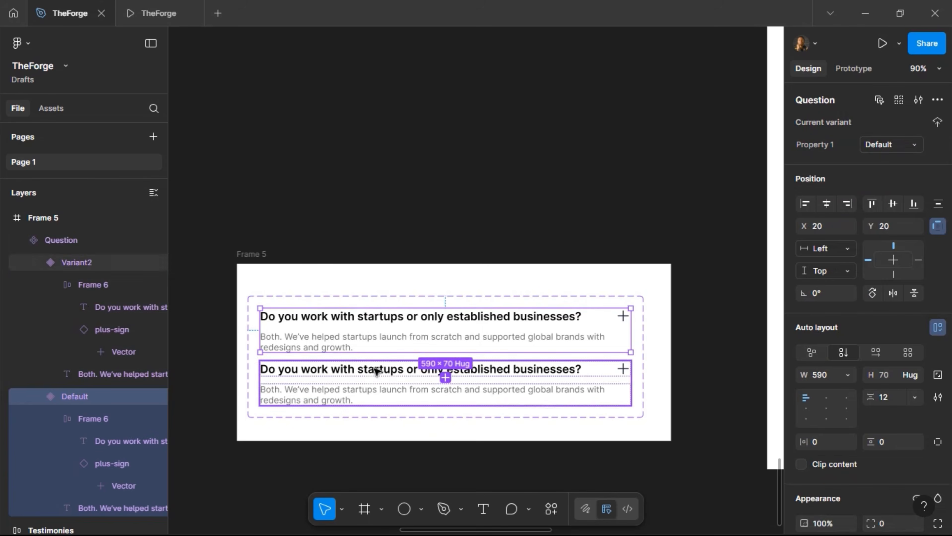
{"action": "double_click", "coordinate": [816, 146]}
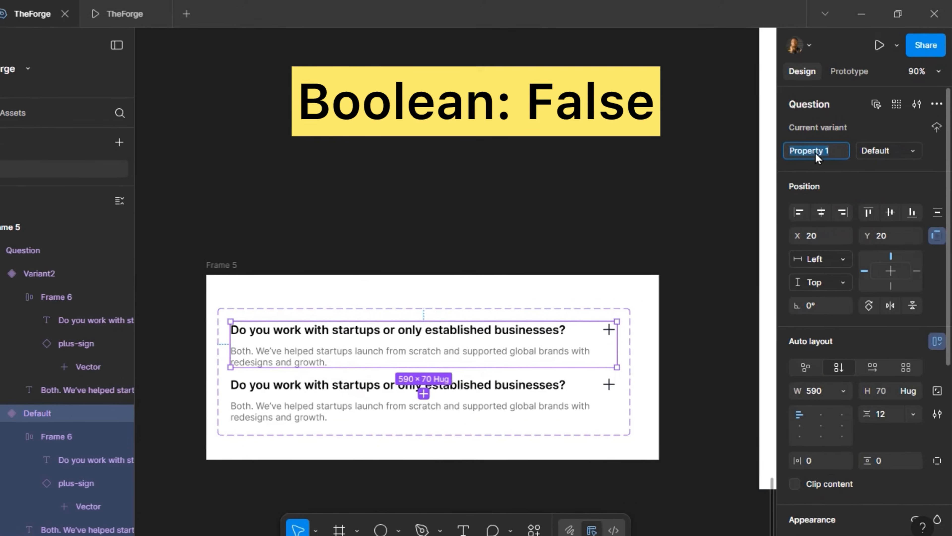
{"action": "type", "text": "Boolean"}
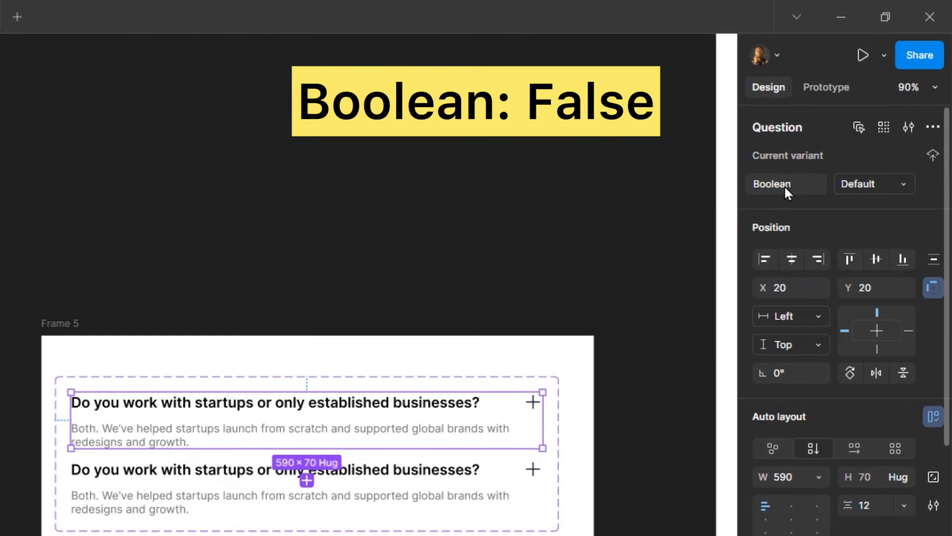
{"action": "left_click", "coordinate": [854, 190]}
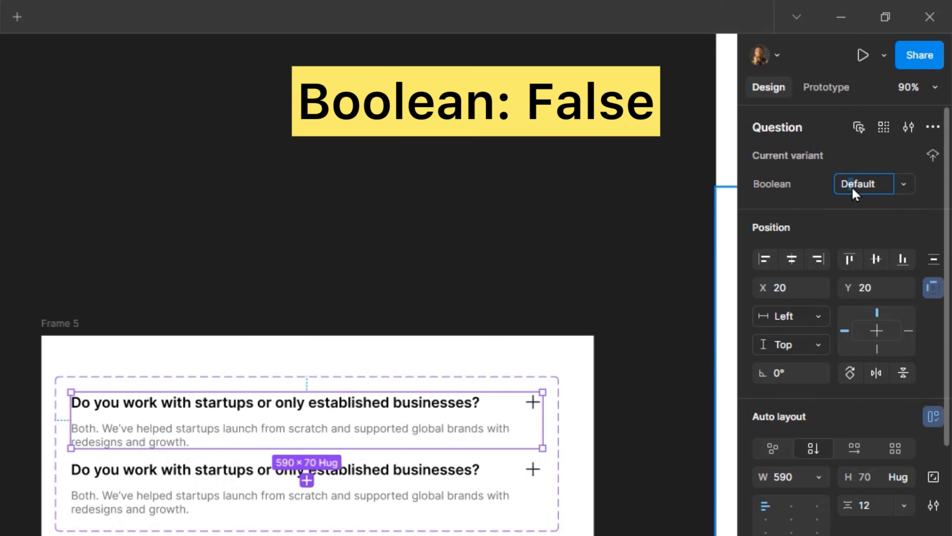
{"action": "double_click", "coordinate": [854, 192]}
{"action": "type", "text": "False"}
{"action": "key", "text": "Return"}
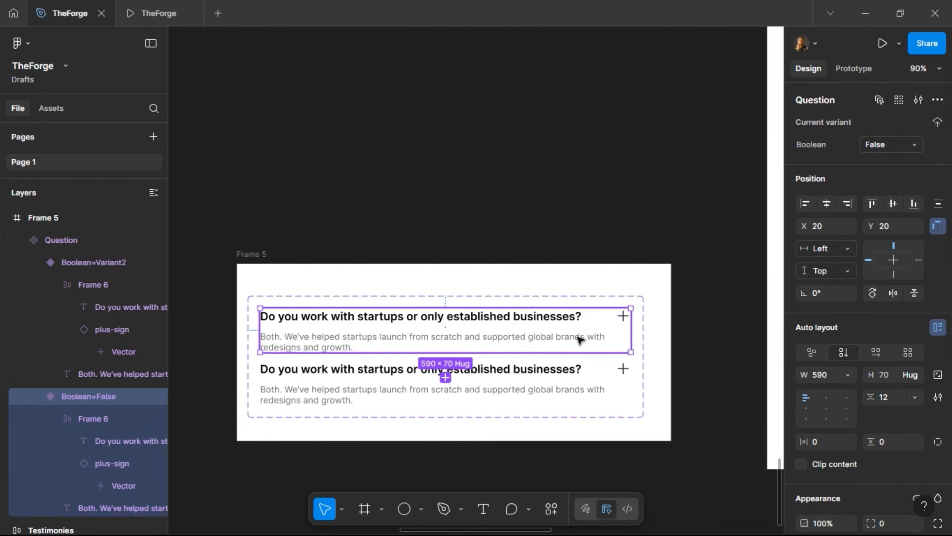
Hide the answer text in the False variant and move the second variant up to Y 64.
{"action": "double_click", "coordinate": [579, 339]}
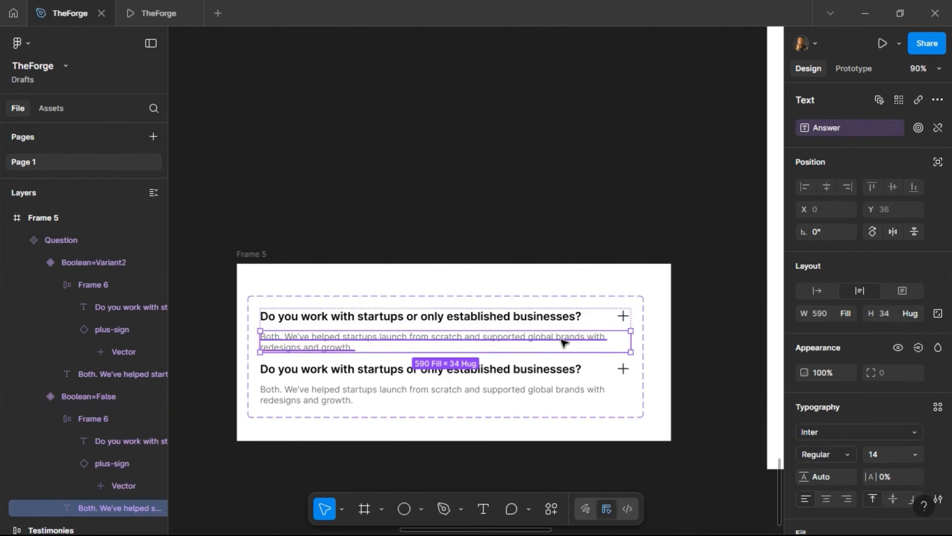
{"action": "left_click", "coordinate": [154, 508]}
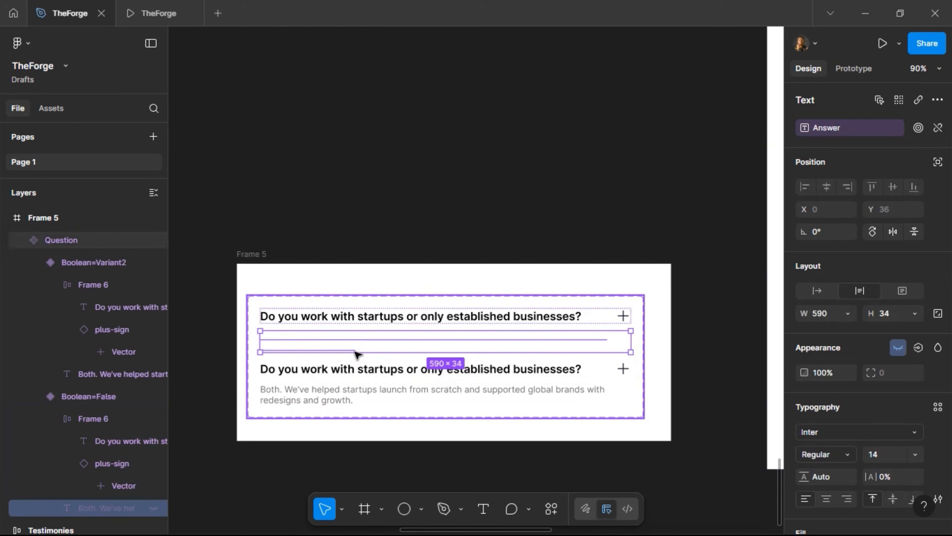
{"action": "left_click", "coordinate": [377, 390]}
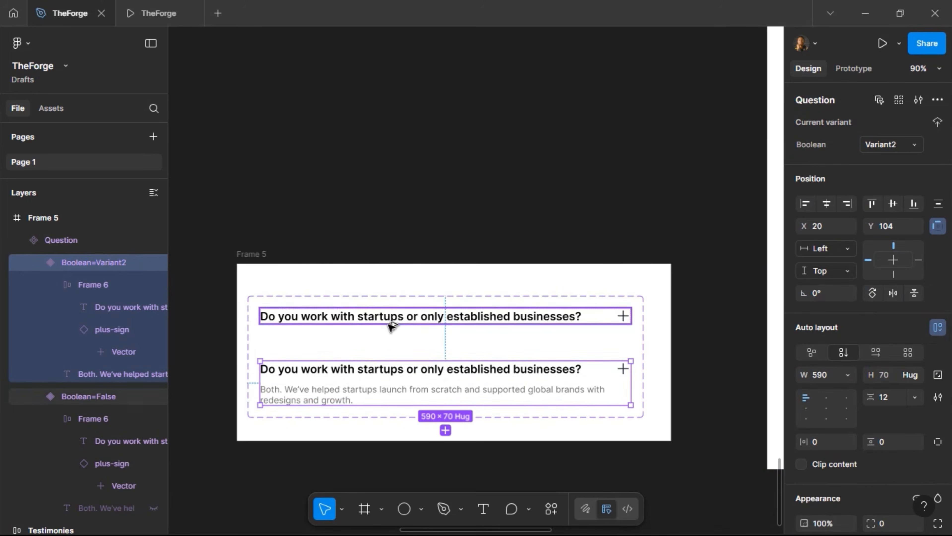
{"action": "key", "text": "shift+Up"}
{"action": "key", "text": "shift+Up"}
{"action": "key", "text": "shift+Up"}
{"action": "key", "text": "shift+Up"}
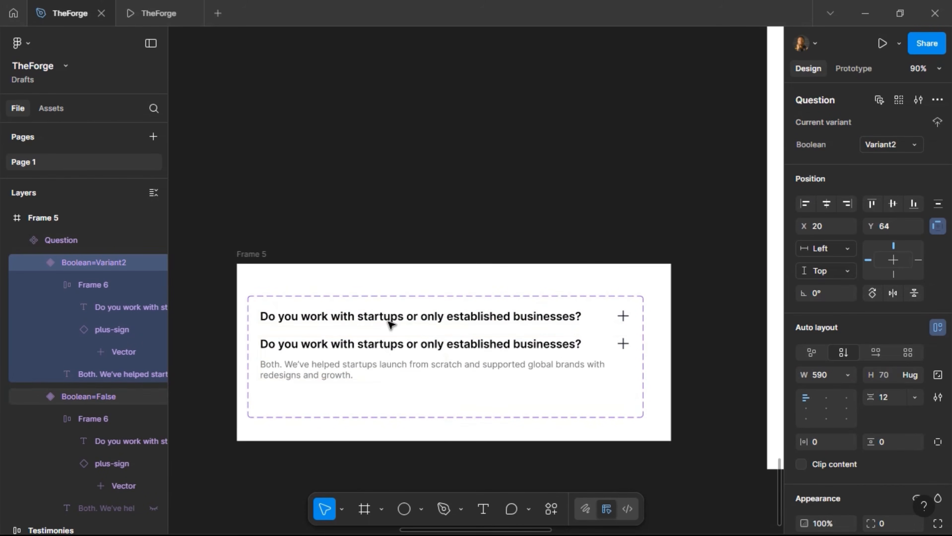
Set the second variant's Boolean value to True.
{"action": "left_click", "coordinate": [887, 150]}
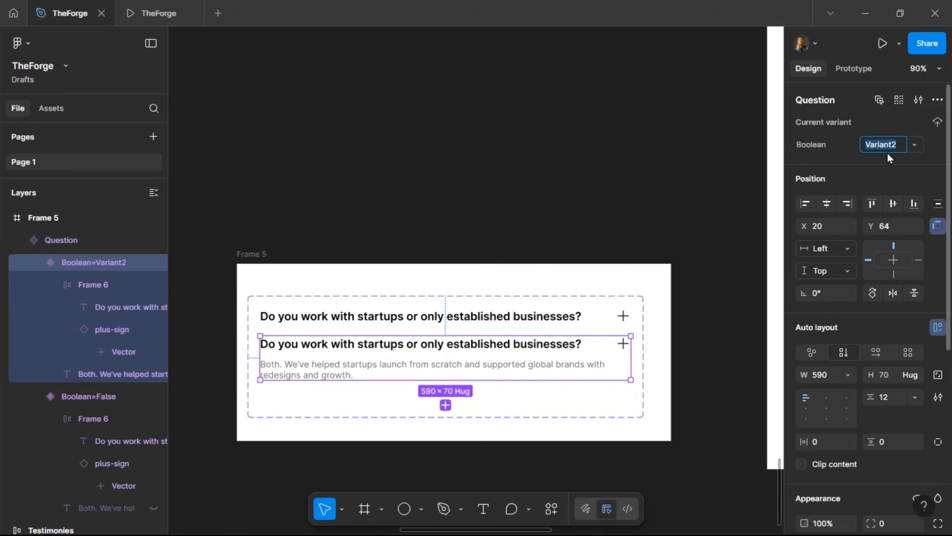
{"action": "type", "text": "True"}
{"action": "key", "text": "Return"}
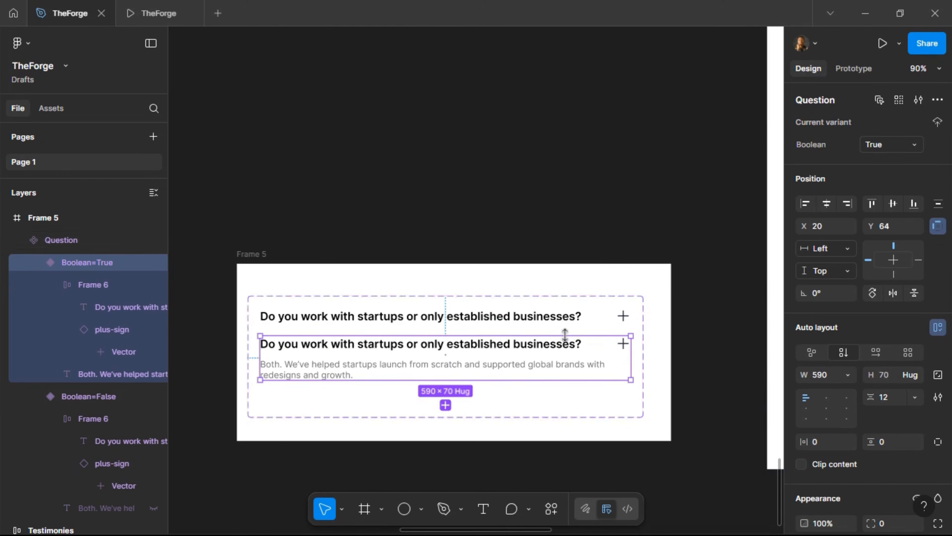
{"action": "left_click", "coordinate": [559, 320]}
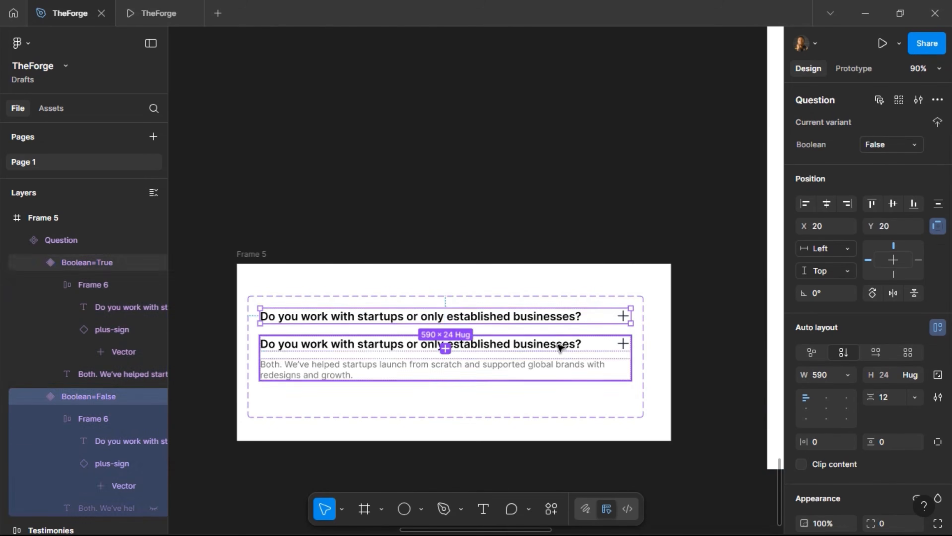
{"action": "left_click", "coordinate": [554, 345]}
{"action": "left_click", "coordinate": [352, 317]}
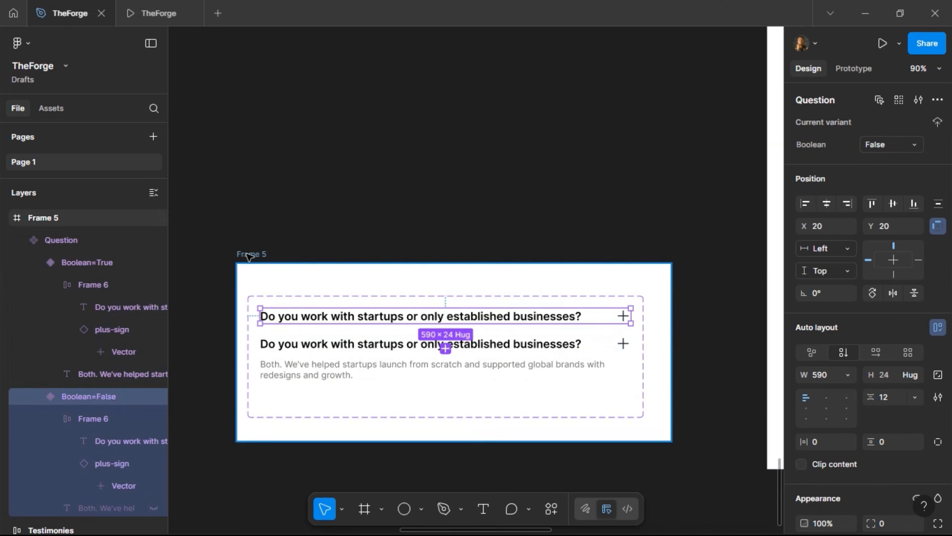
Rename Frame 5, which holds the Question component set, as FAQs.
{"action": "double_click", "coordinate": [246, 255]}
{"action": "type", "text": "G"}
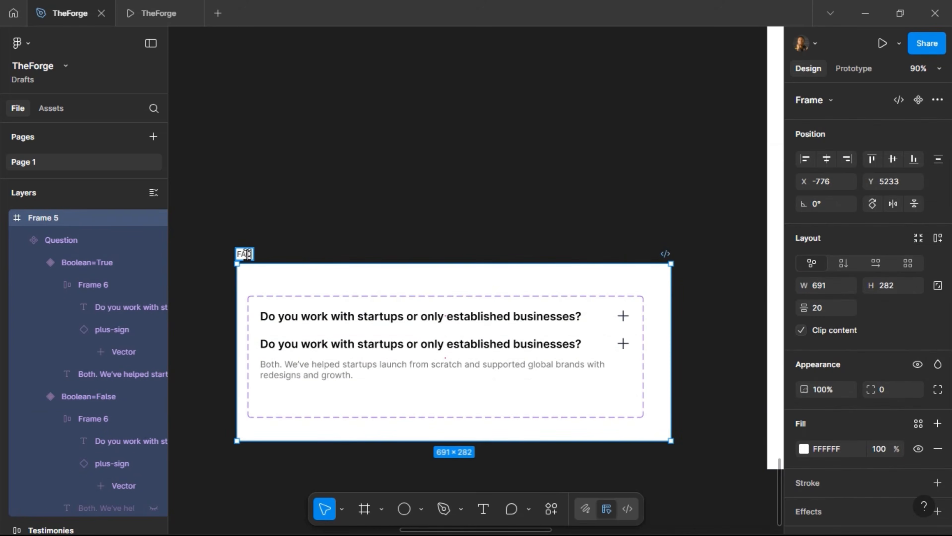
{"action": "type", "text": "AQs"}
{"action": "key", "text": "Return"}
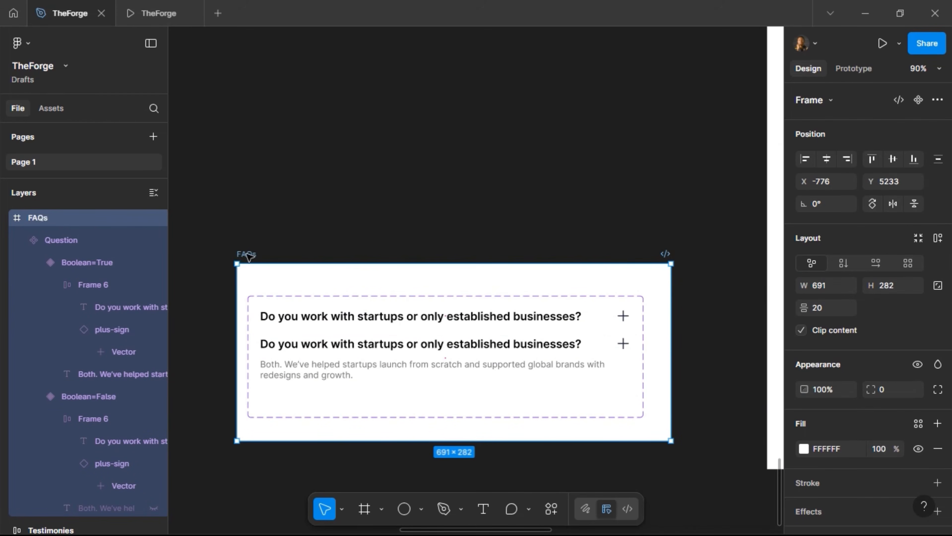
Copy the Question component's False variant and replace the Homepage FAQs section's existing question row with it.
{"action": "left_click", "coordinate": [318, 318]}
{"action": "key", "text": "ctrl+c"}
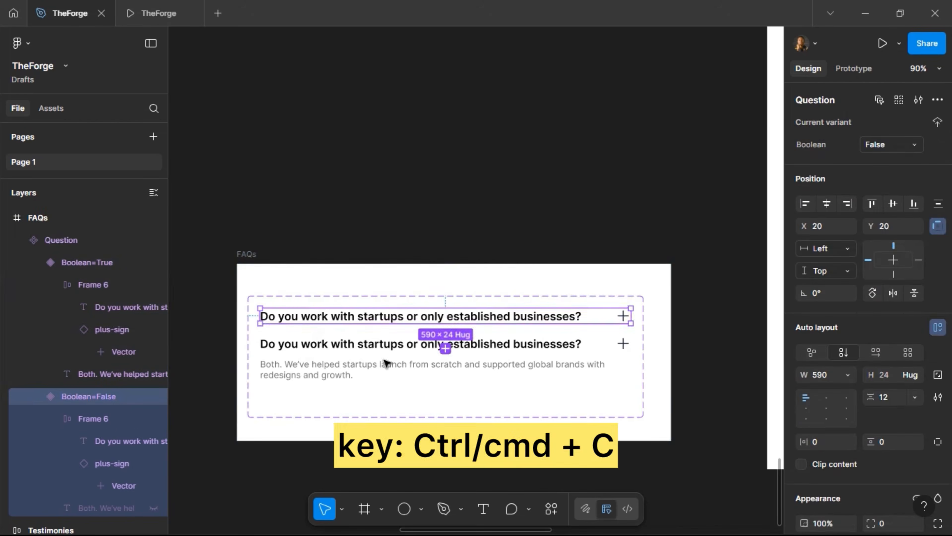
{"action": "scroll", "coordinate": [583, 370], "scroll_direction": "right", "scroll_amount": 10}
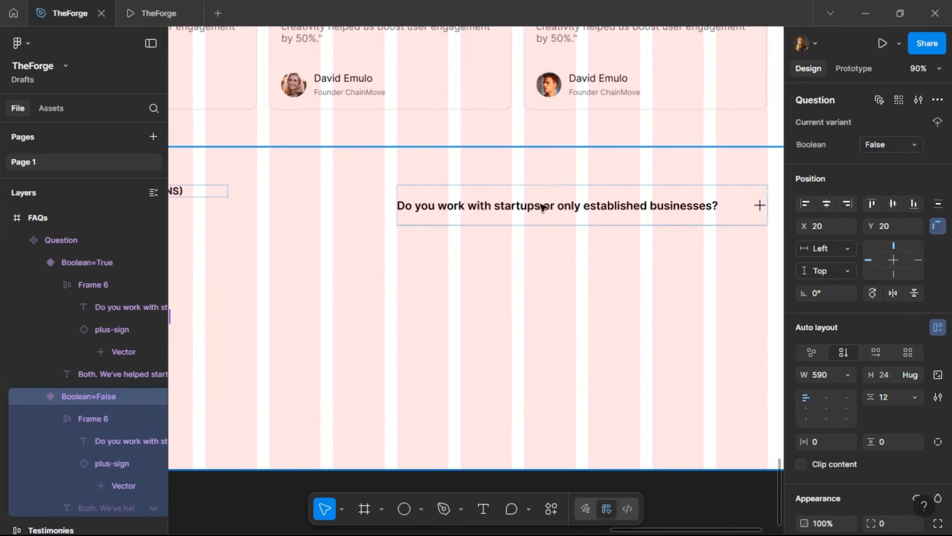
{"action": "left_click", "coordinate": [541, 207]}
{"action": "left_click", "coordinate": [535, 208]}
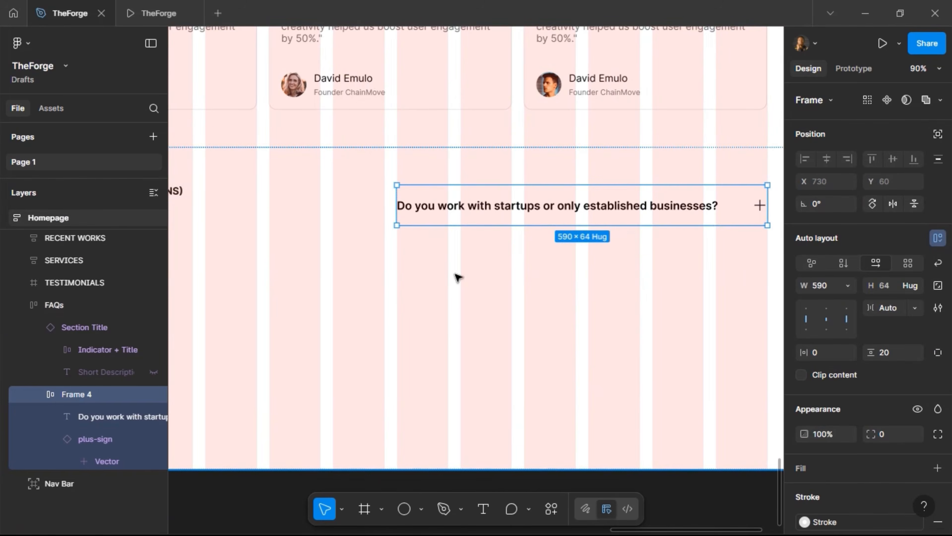
{"action": "key", "text": "ctrl+shift+r"}
Duplicate the Question instance in the Homepage's FAQs section and stack both copies in a vertical auto layout with a gap of 20.
{"action": "scroll", "coordinate": [458, 278], "scroll_direction": "right", "scroll_amount": 3}
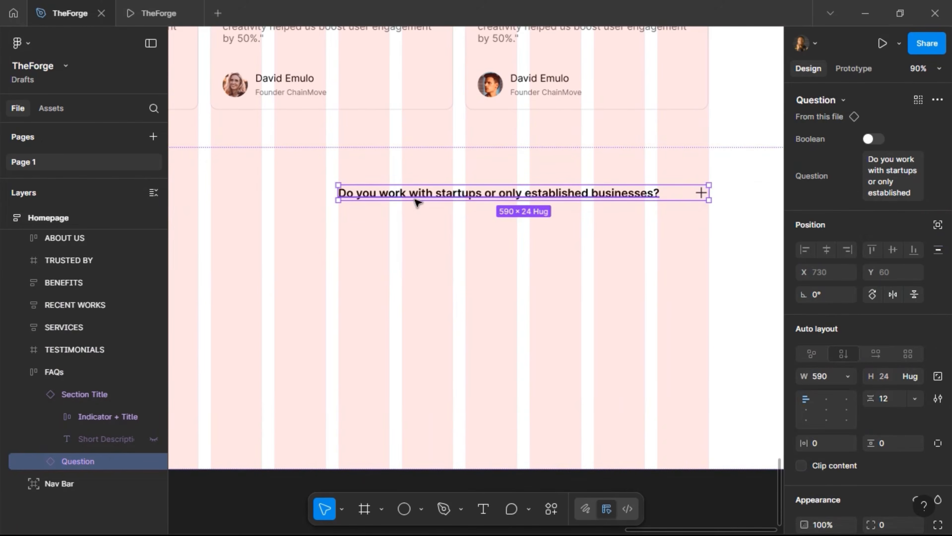
{"action": "key", "text": "ctrl+d"}
{"action": "left_click", "coordinate": [444, 192], "text": "shift"}
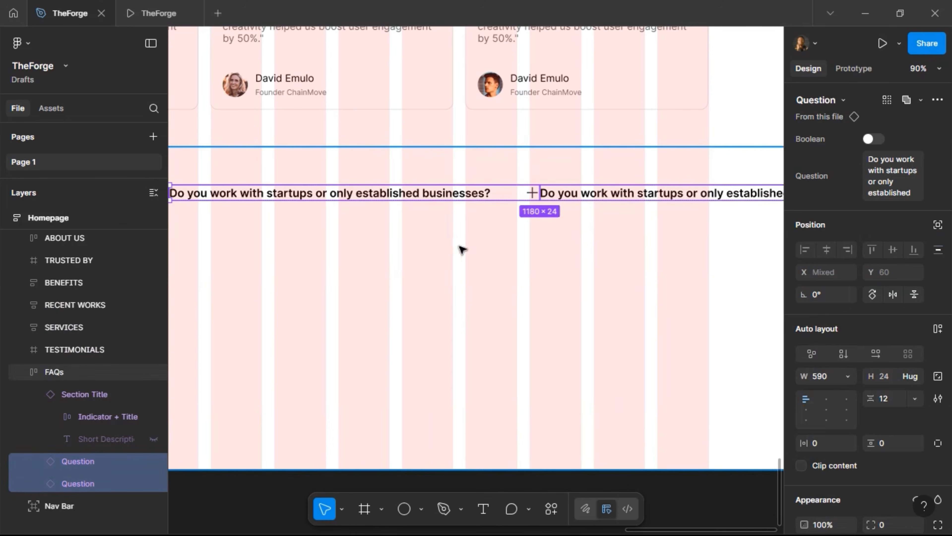
{"action": "scroll", "coordinate": [525, 277], "scroll_direction": "down", "scroll_amount": 5, "text": "ctrl"}
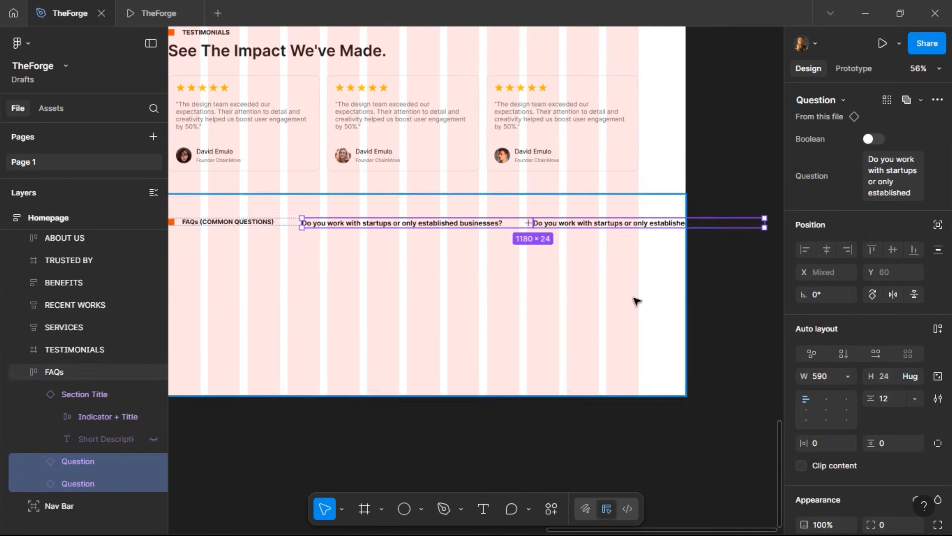
{"action": "left_click", "coordinate": [937, 331]}
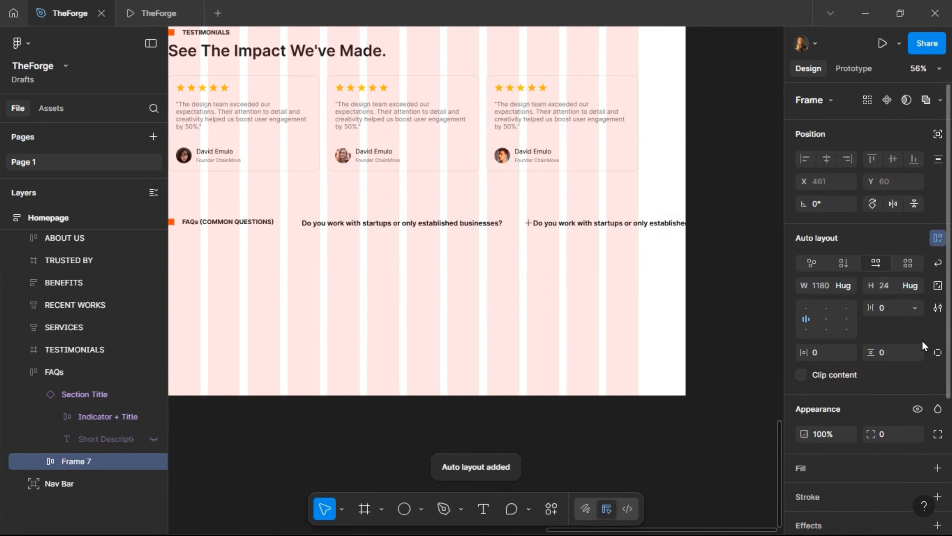
{"action": "left_click", "coordinate": [847, 264]}
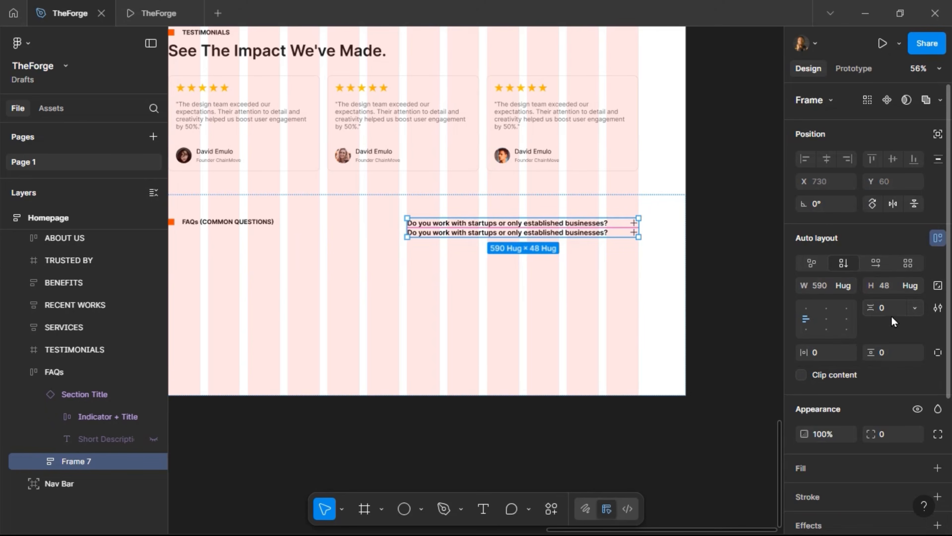
{"action": "left_click", "coordinate": [886, 307]}
{"action": "type", "text": "20"}
{"action": "key", "text": "Return"}
{"action": "scroll", "coordinate": [558, 242], "scroll_direction": "up", "scroll_amount": 3}
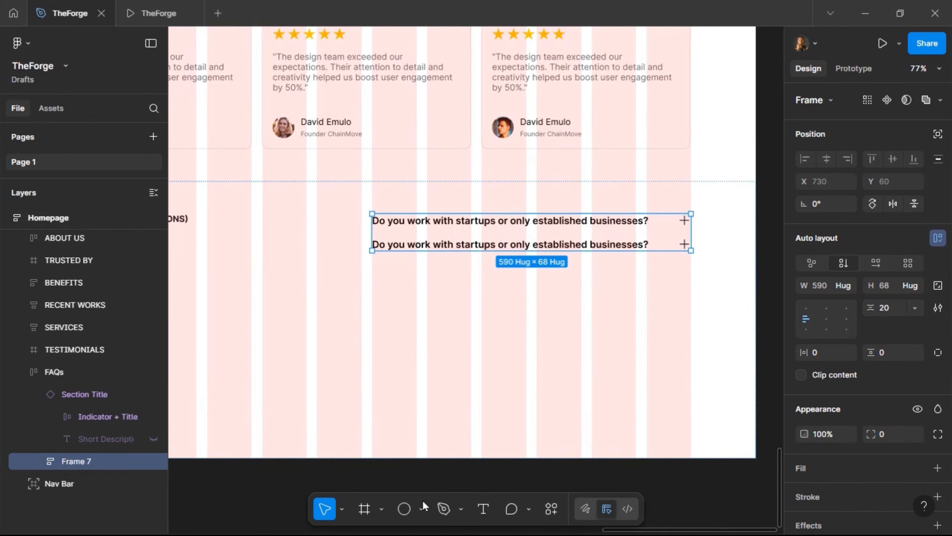
{"action": "left_click", "coordinate": [421, 508]}
{"action": "left_click", "coordinate": [465, 397]}
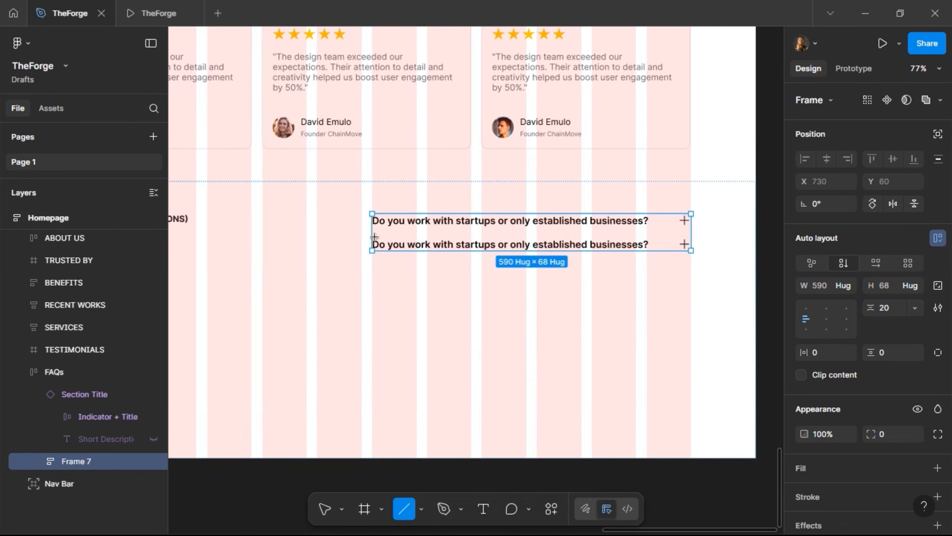
{"action": "left_click_drag", "start_coordinate": [373, 229], "coordinate": [653, 232]}
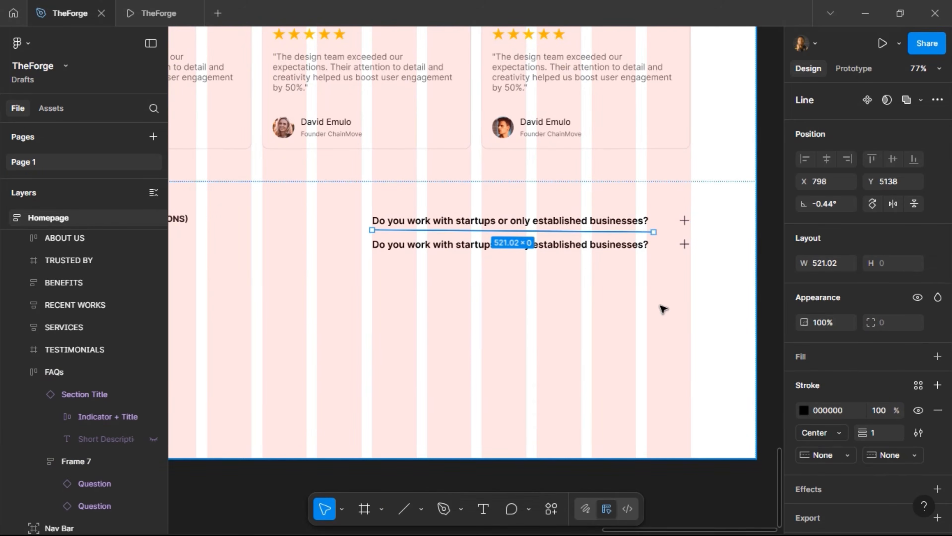
{"action": "key", "text": "ctrl+z"}
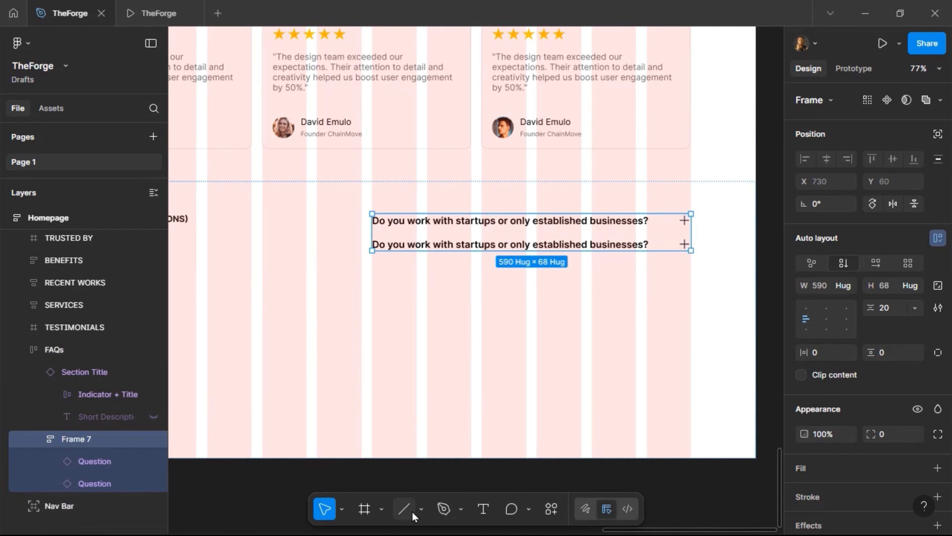
Draw a horizontal line about 542 long between the two FAQ questions and move it into their auto layout, Frame 7.
{"action": "left_click", "coordinate": [404, 509]}
{"action": "left_click_drag", "start_coordinate": [378, 232], "coordinate": [671, 232]}
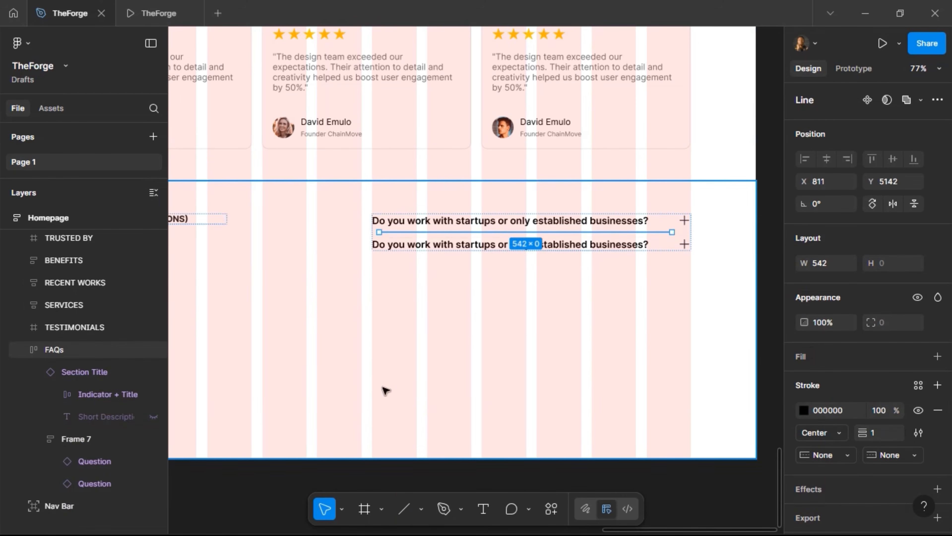
{"action": "key", "text": "ctrl+x"}
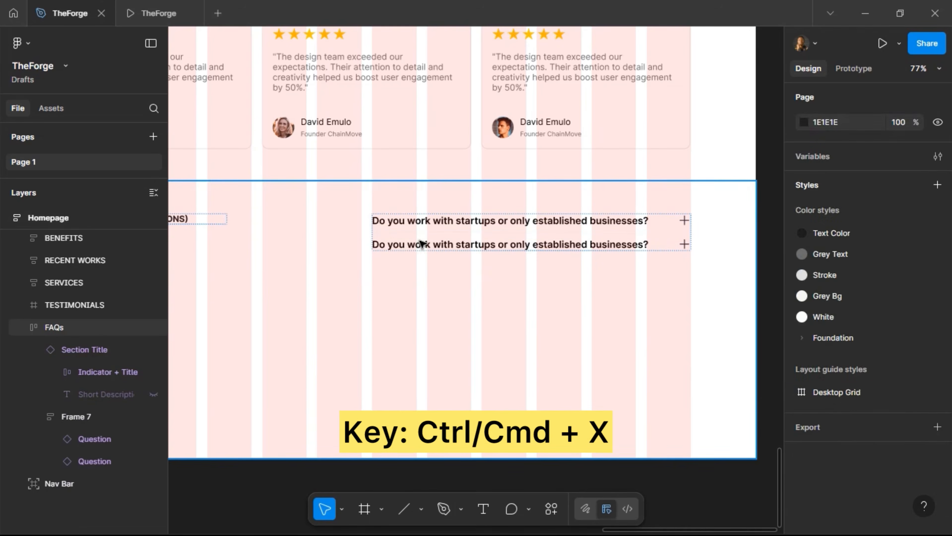
{"action": "left_click", "coordinate": [419, 237]}
{"action": "double_click", "coordinate": [419, 237]}
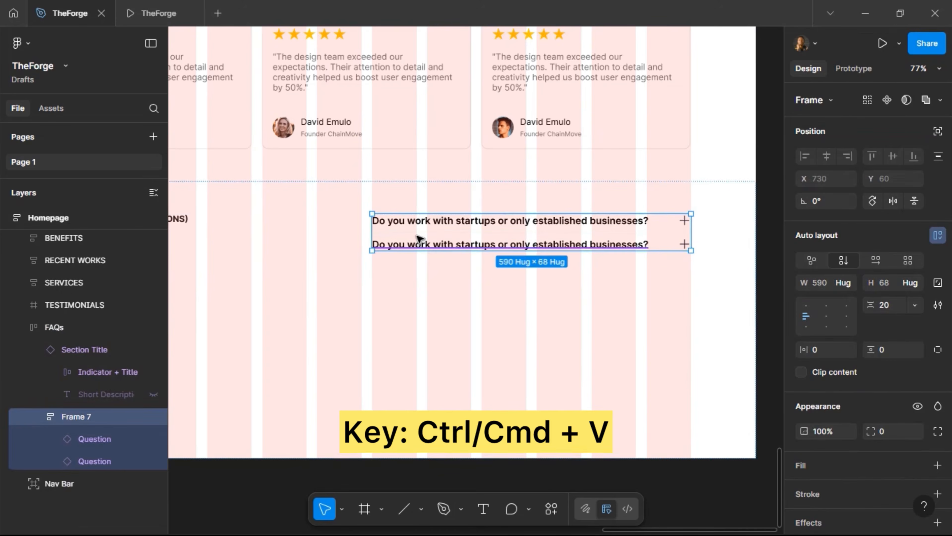
{"action": "key", "text": "ctrl+v"}
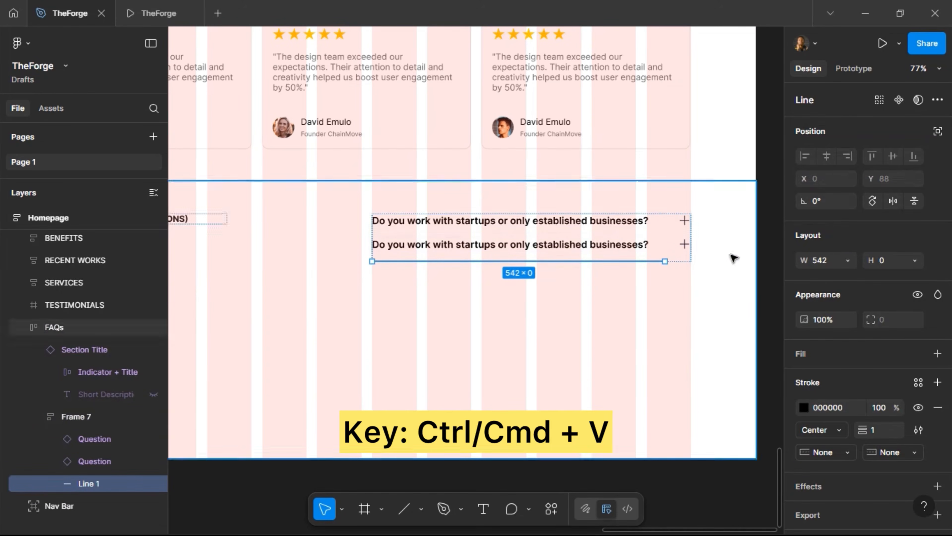
Make the line fill the stack's width with the Stroke colour style, and place it between the two Question instances.
{"action": "left_click", "coordinate": [847, 260]}
{"action": "left_click", "coordinate": [850, 278]}
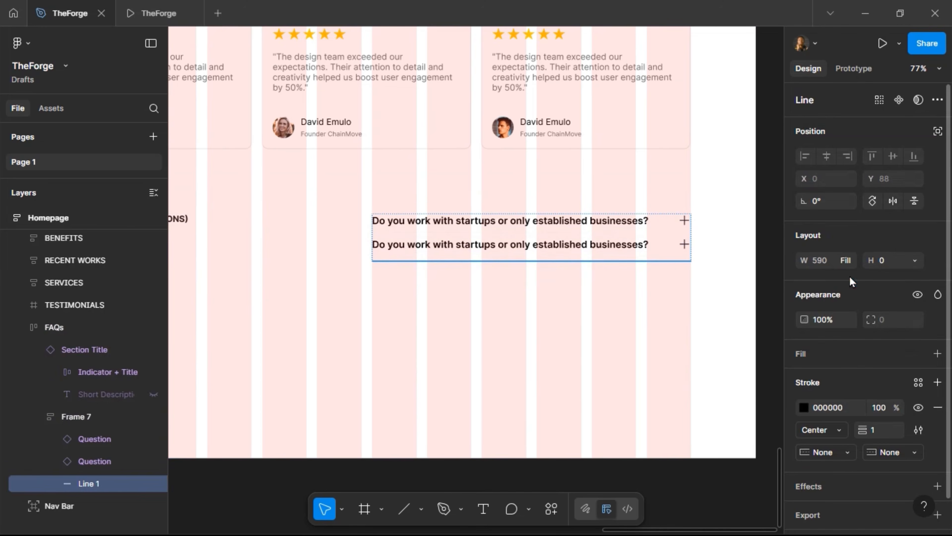
{"action": "left_click", "coordinate": [917, 382]}
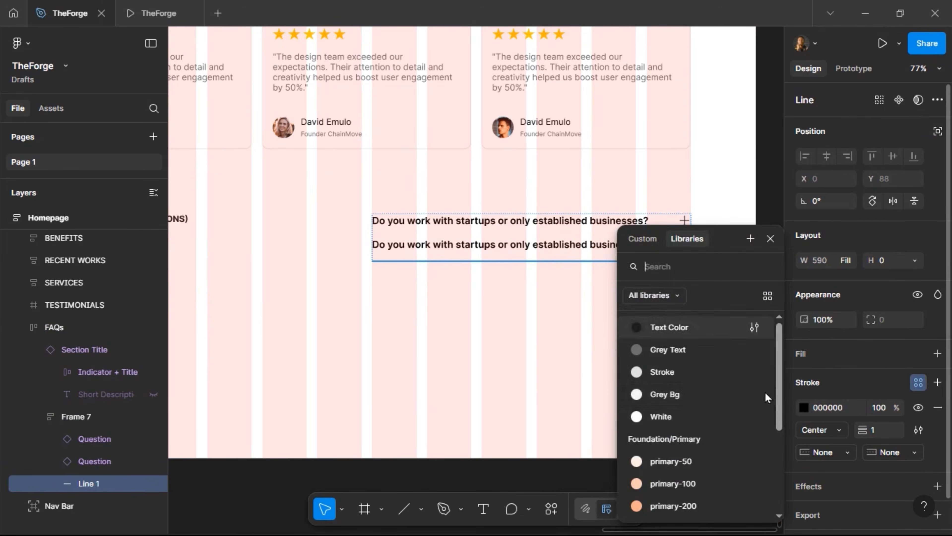
{"action": "left_click", "coordinate": [697, 371]}
{"action": "key", "text": "Up"}
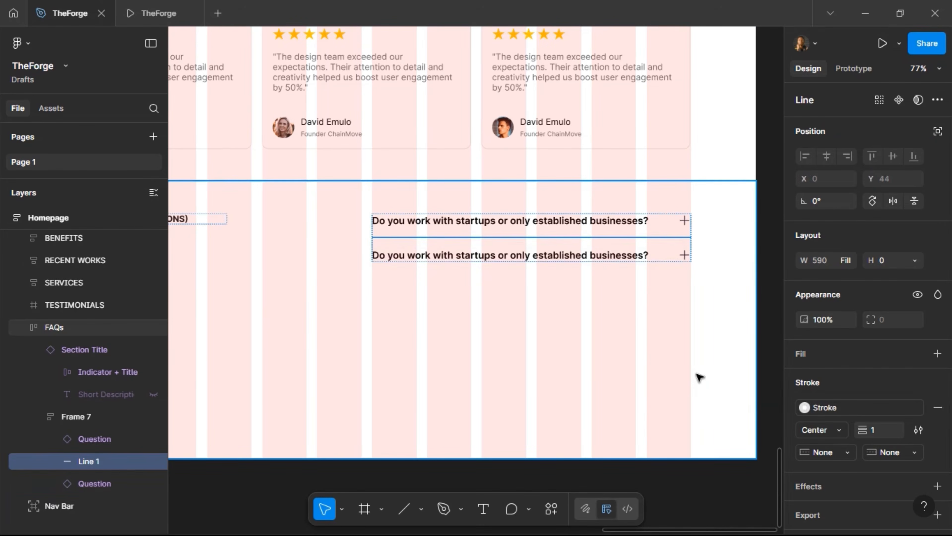
Check the divided question list in the running prototype preview and return to the design file.
{"action": "left_click", "coordinate": [448, 246]}
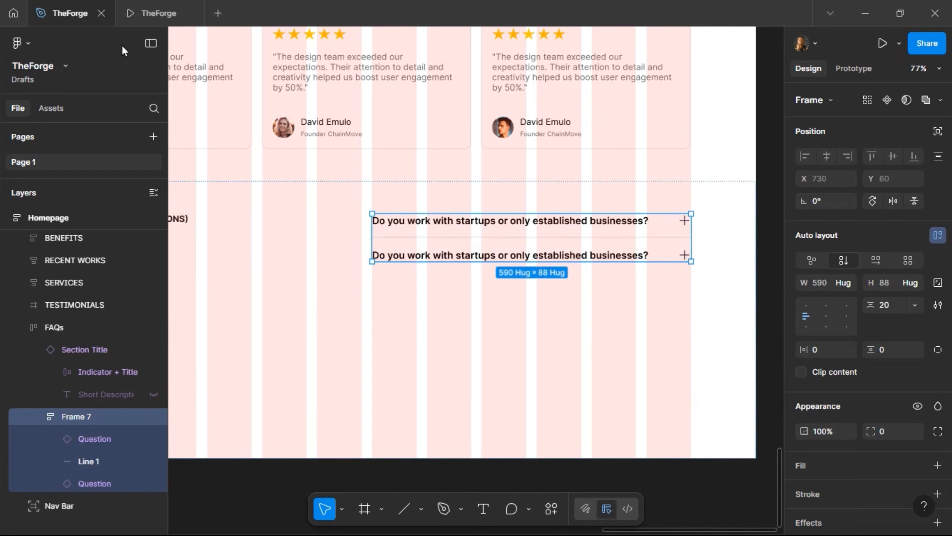
{"action": "left_click", "coordinate": [138, 8]}
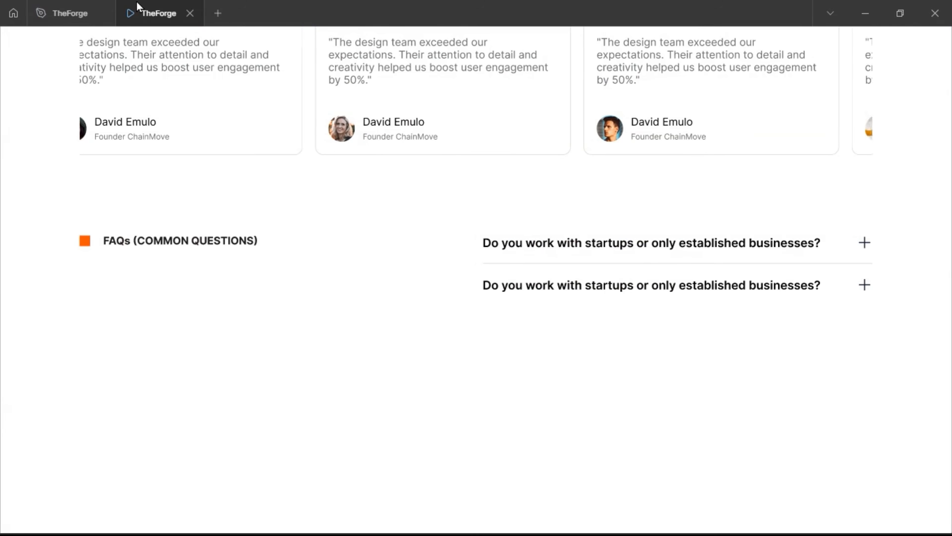
{"action": "mouse_move", "coordinate": [63, 11]}
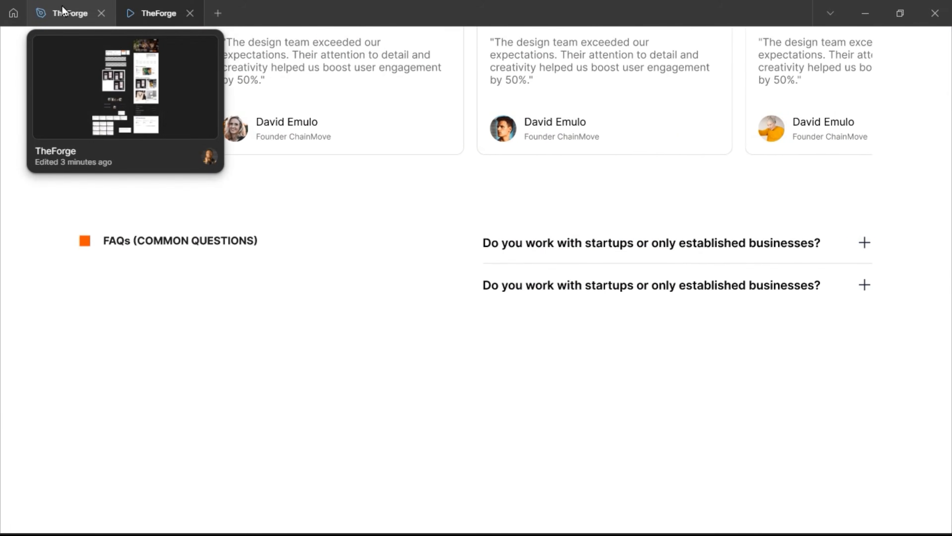
{"action": "left_click", "coordinate": [63, 11]}
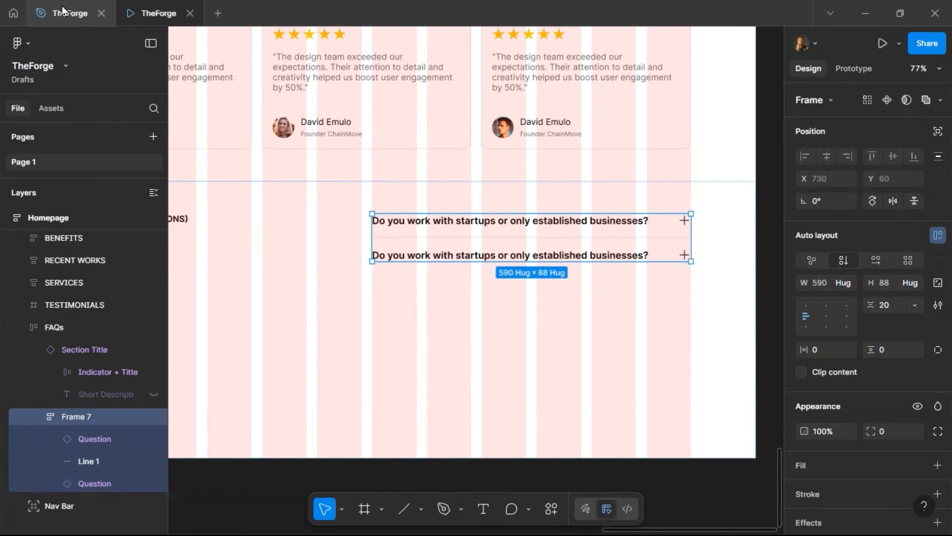
Duplicate the divider line and the second Question instance to add a third row to the FAQs stack.
{"action": "left_click", "coordinate": [496, 240]}
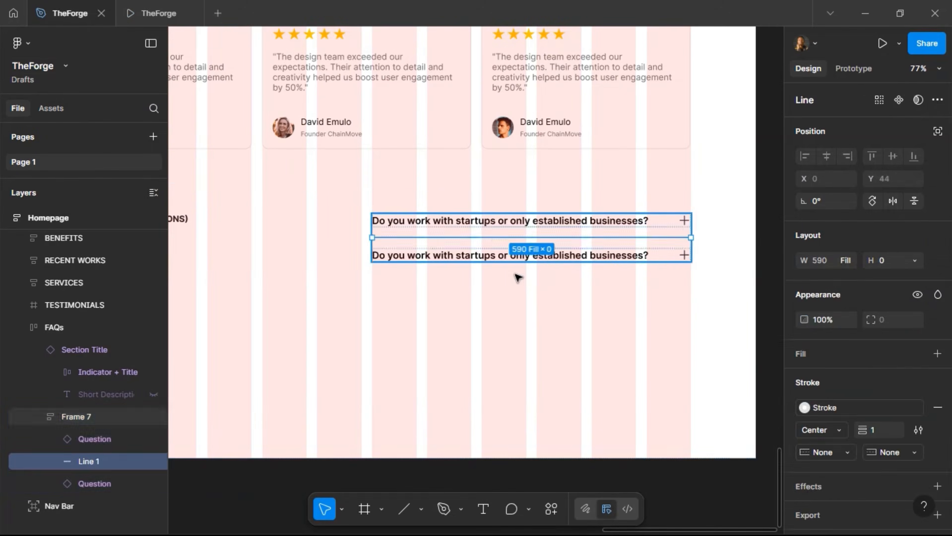
{"action": "key", "text": "ctrl+d"}
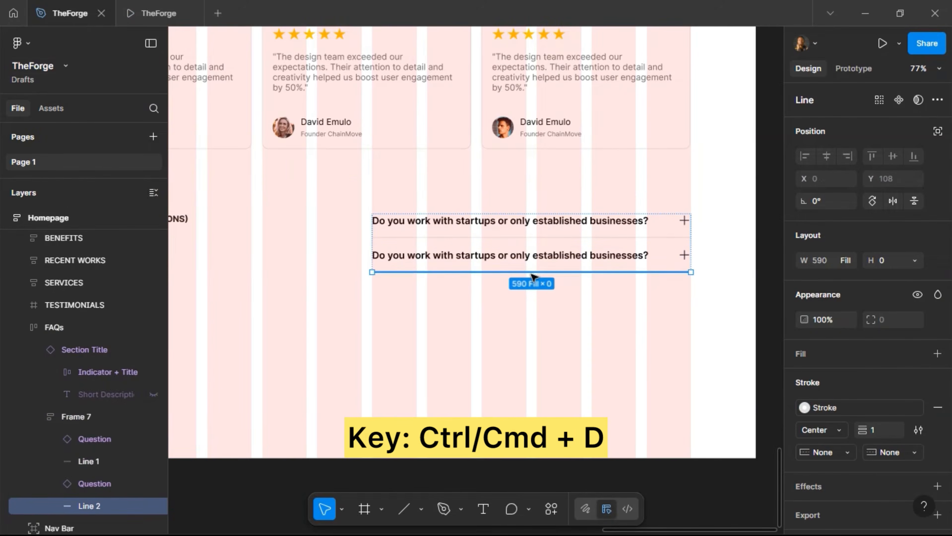
{"action": "left_click", "coordinate": [528, 256]}
{"action": "key", "text": "ctrl+d"}
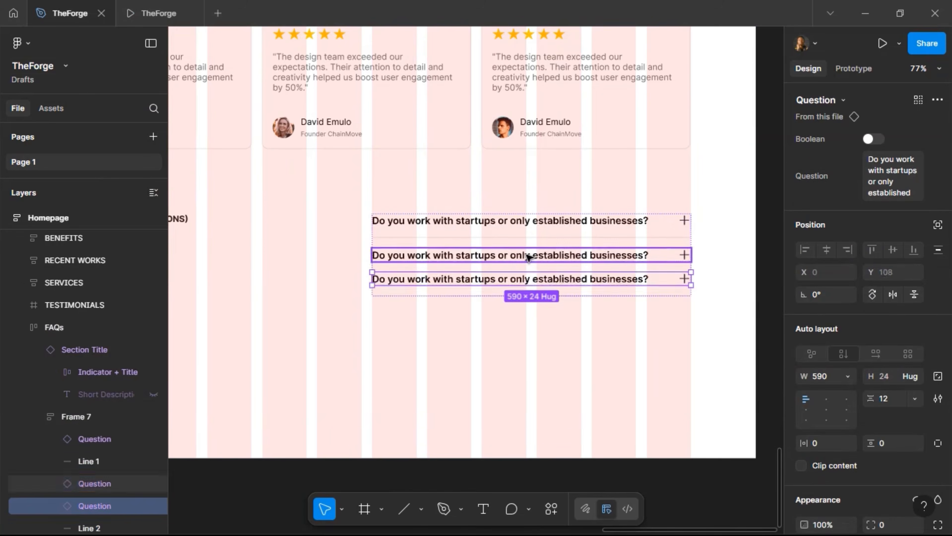
Rename both lines between the FAQ questions, Line 1 and Line 2, as Divider.
{"action": "left_click", "coordinate": [453, 222]}
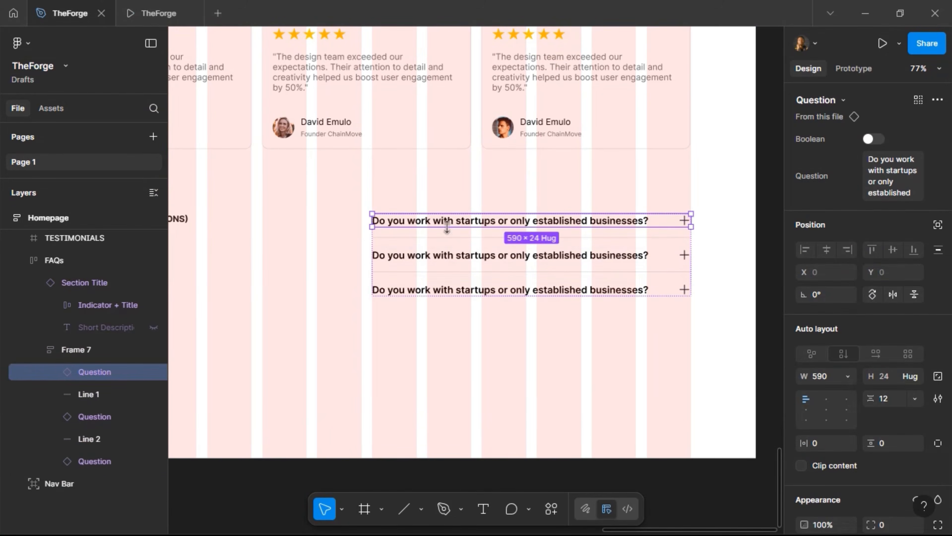
{"action": "left_click", "coordinate": [436, 238]}
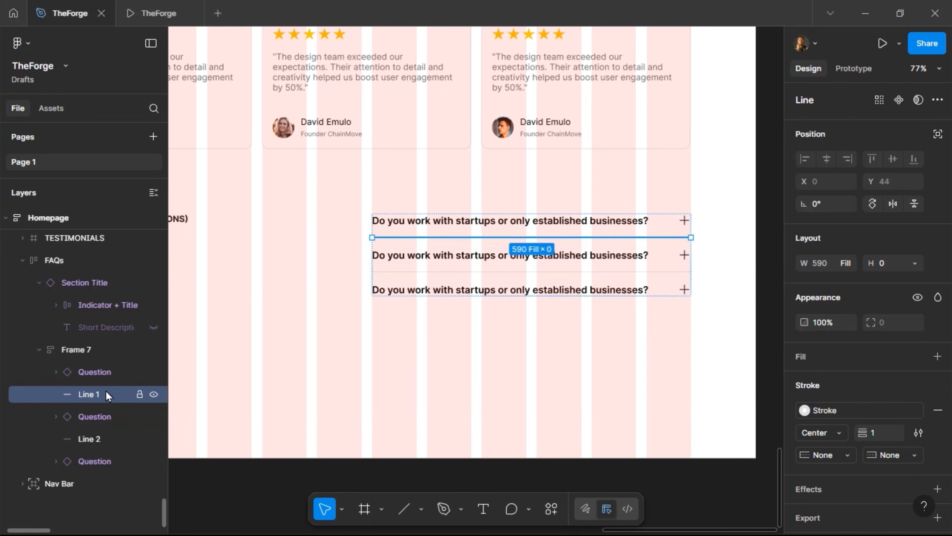
{"action": "double_click", "coordinate": [96, 394]}
{"action": "type", "text": "Divider"}
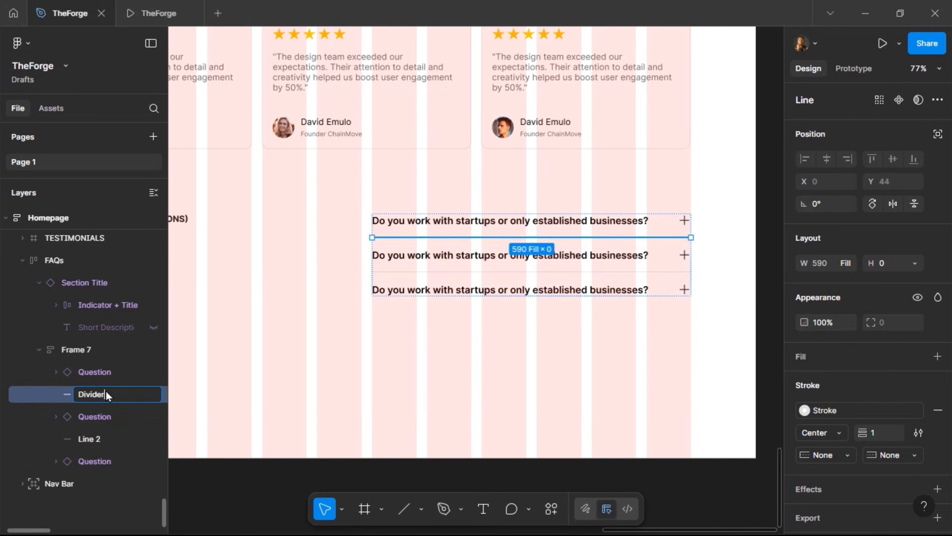
{"action": "key", "text": "Return"}
{"action": "left_click", "coordinate": [95, 438]}
{"action": "double_click", "coordinate": [95, 438]}
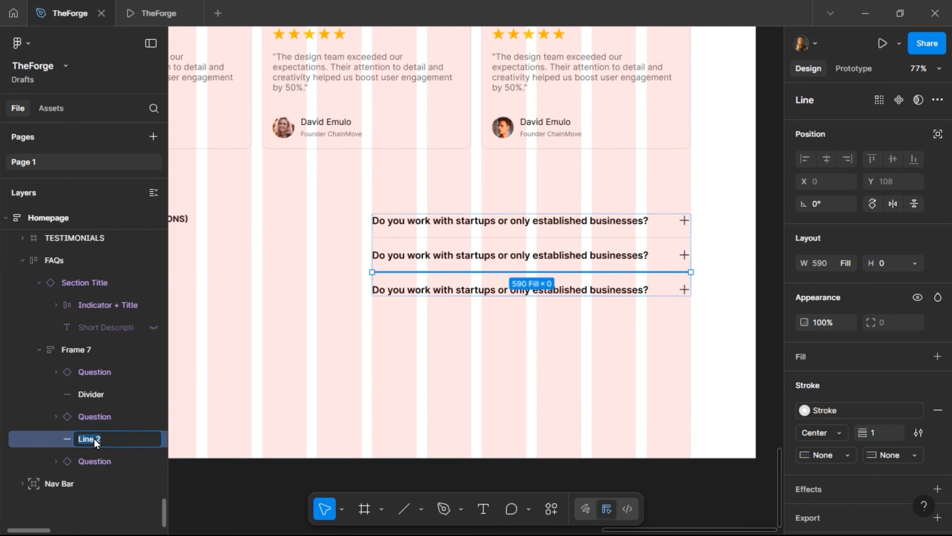
{"action": "type", "text": "Divider"}
{"action": "key", "text": "Return"}
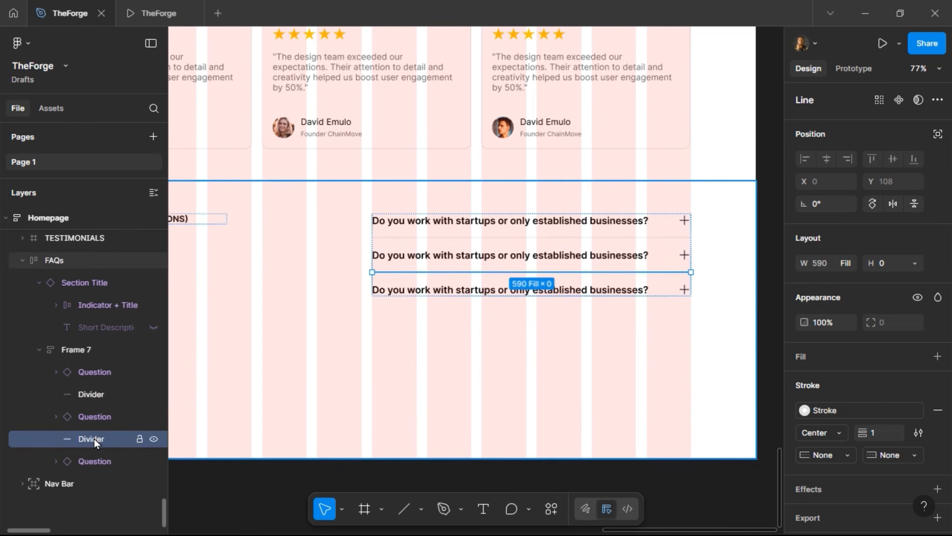
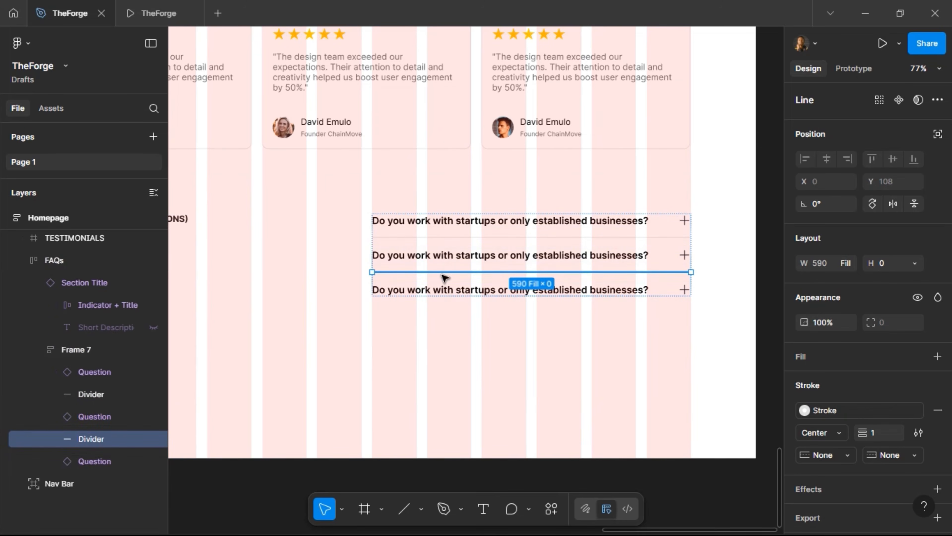
Duplicate the divider and Question again to add a fourth row, and close the stack with one more divider.
{"action": "left_click_drag", "start_coordinate": [444, 278], "coordinate": [469, 300]}
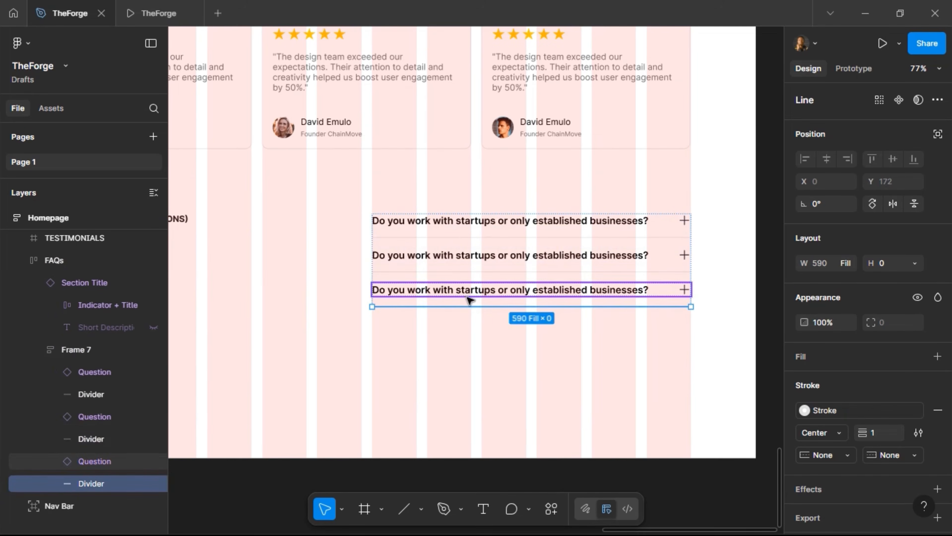
{"action": "left_click", "coordinate": [469, 295]}
{"action": "key", "text": "ctrl+d"}
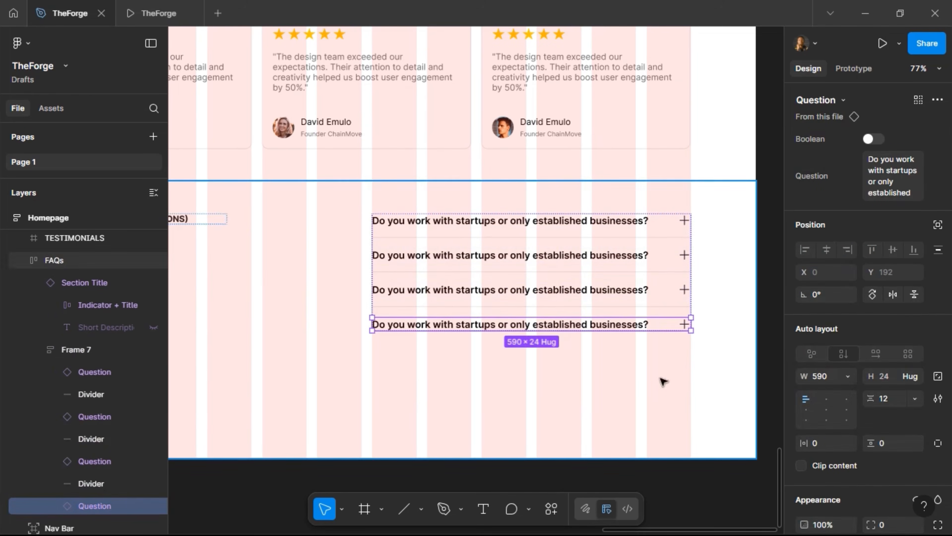
{"action": "left_click", "coordinate": [512, 307]}
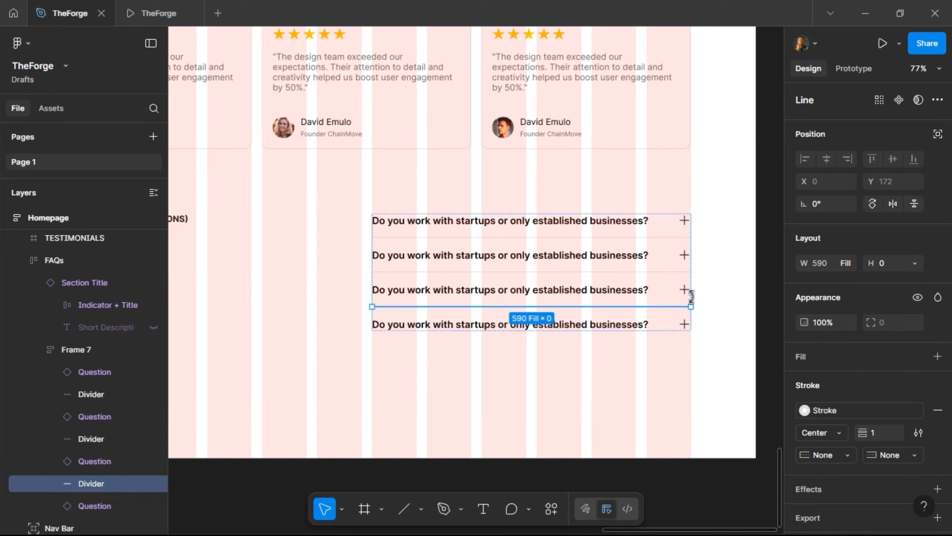
{"action": "key", "text": "Down"}
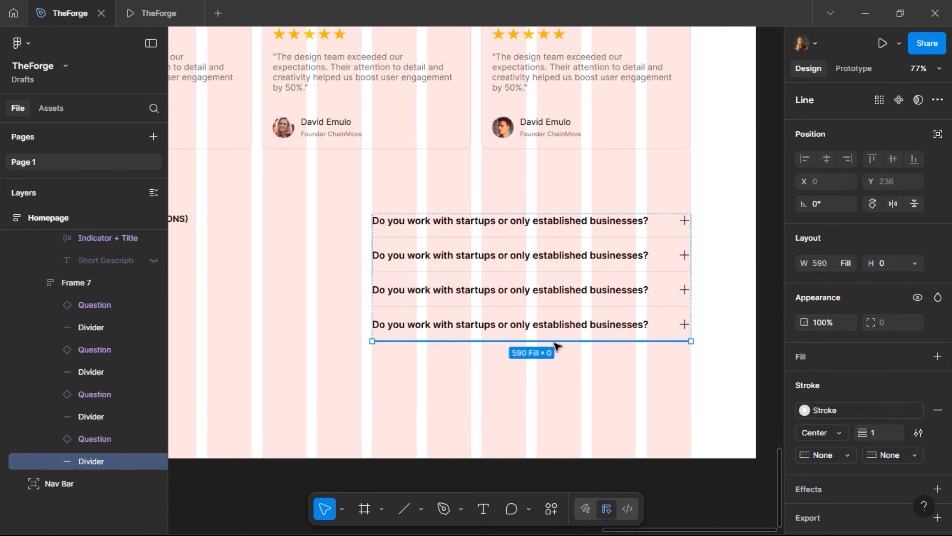
{"action": "left_click", "coordinate": [308, 287]}
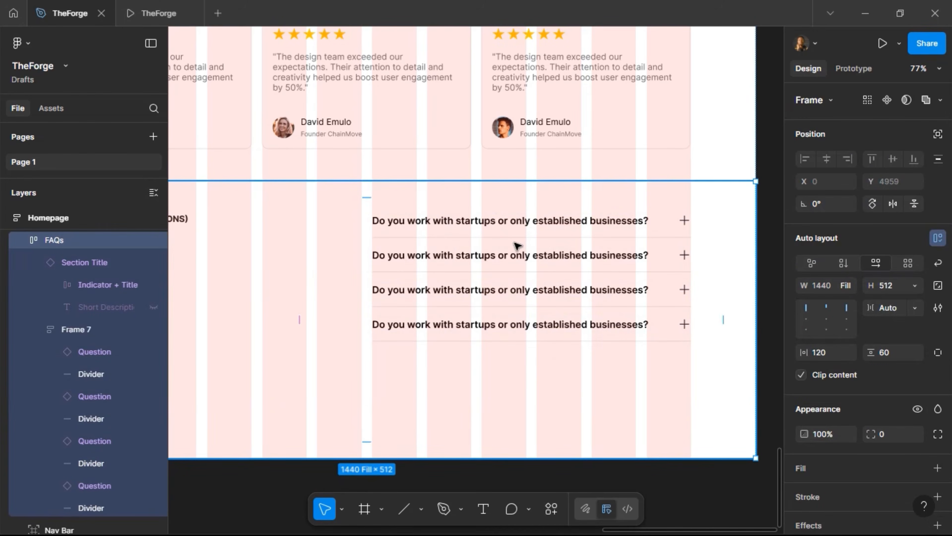
Connect the Question component's False variant to its True variant with an On click, Change to prototype interaction.
{"action": "scroll", "coordinate": [515, 246], "scroll_direction": "left", "scroll_amount": 15}
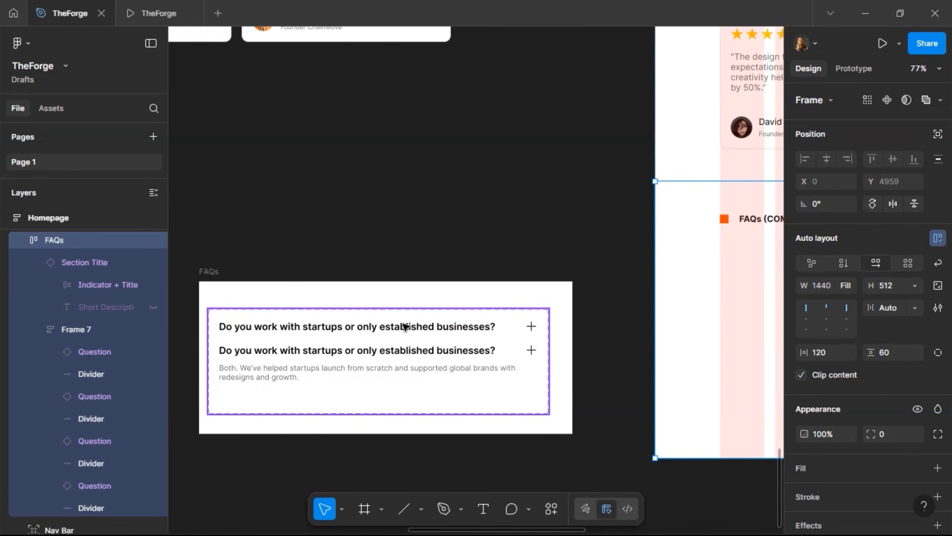
{"action": "scroll", "coordinate": [343, 332], "scroll_direction": "left", "scroll_amount": 1}
{"action": "left_click", "coordinate": [343, 332]}
{"action": "left_click", "coordinate": [344, 332]}
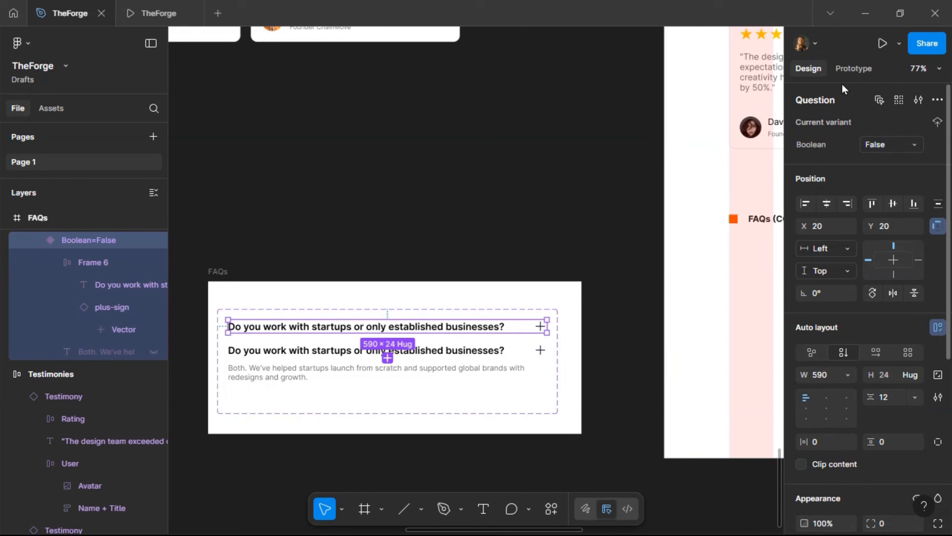
{"action": "left_click", "coordinate": [853, 68]}
{"action": "scroll", "coordinate": [330, 381], "scroll_direction": "up", "scroll_amount": 2}
{"action": "scroll", "coordinate": [330, 381], "scroll_direction": "up", "scroll_amount": 4}
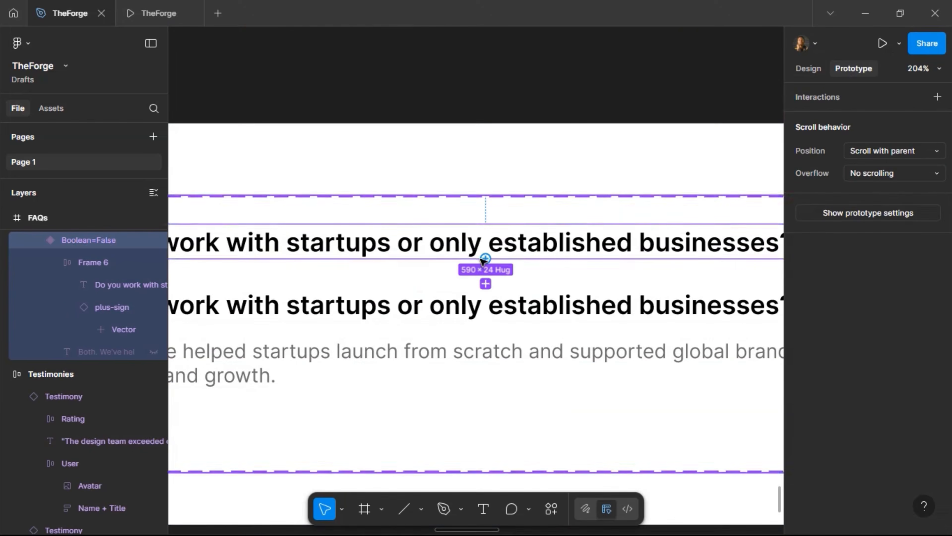
{"action": "left_click_drag", "start_coordinate": [451, 290], "coordinate": [452, 353]}
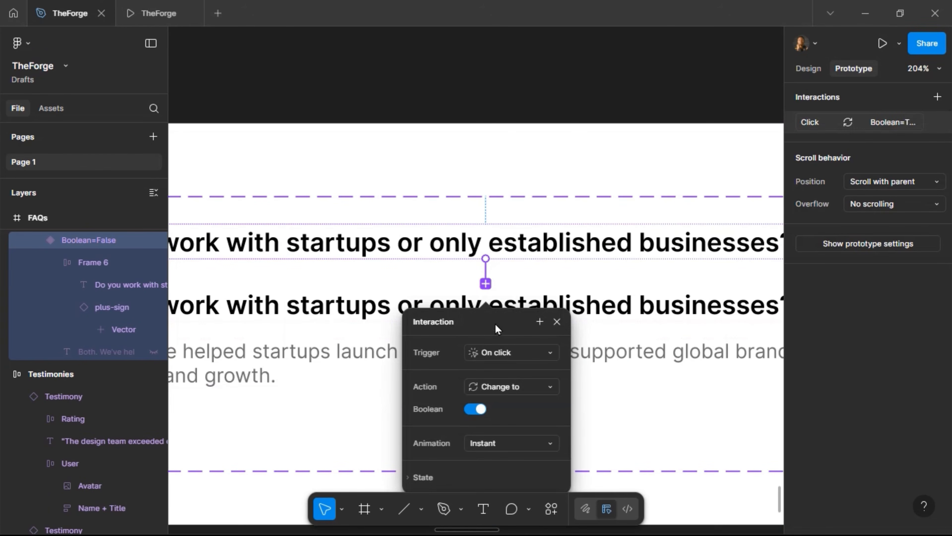
Set the False-to-True interaction's animation to Smart animate with a duration of 800 ms.
{"action": "left_click_drag", "start_coordinate": [495, 322], "coordinate": [376, 237]}
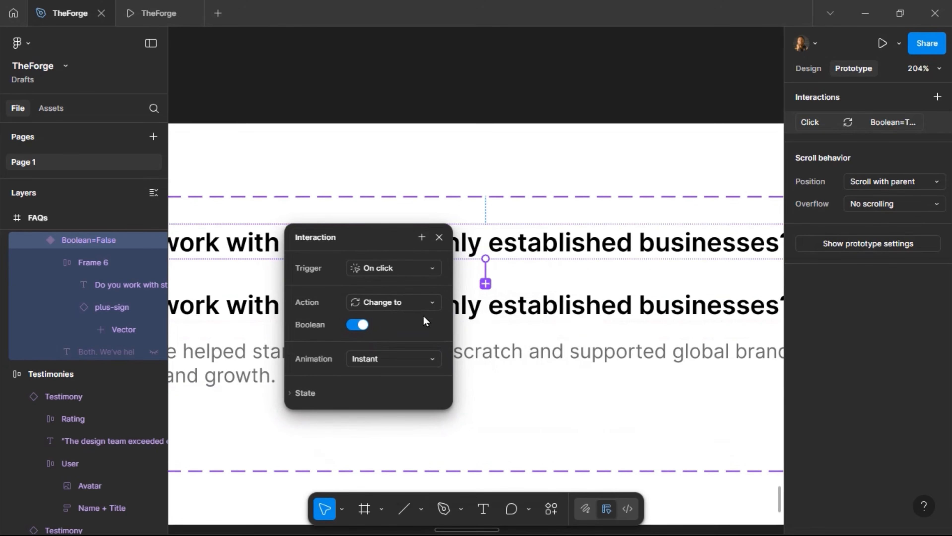
{"action": "left_click", "coordinate": [403, 356]}
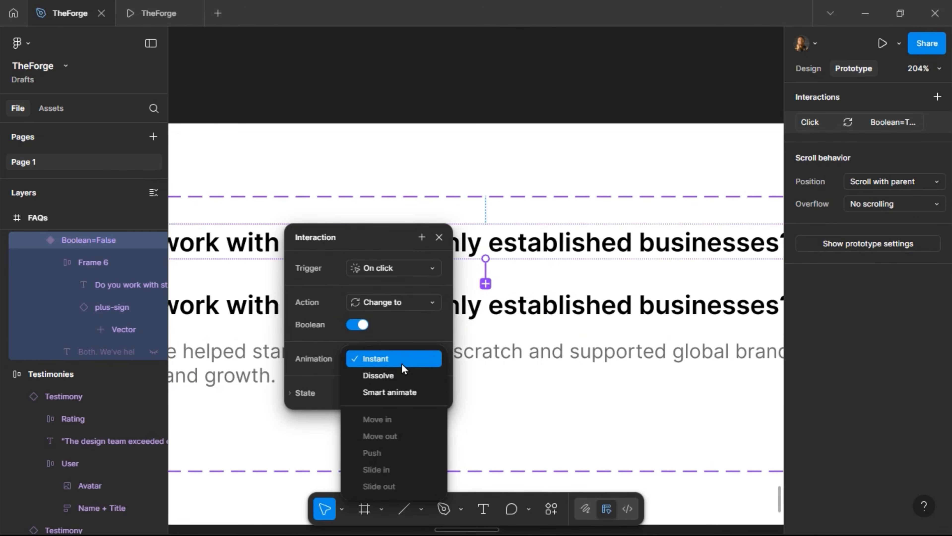
{"action": "left_click", "coordinate": [407, 392]}
{"action": "left_click", "coordinate": [405, 404]}
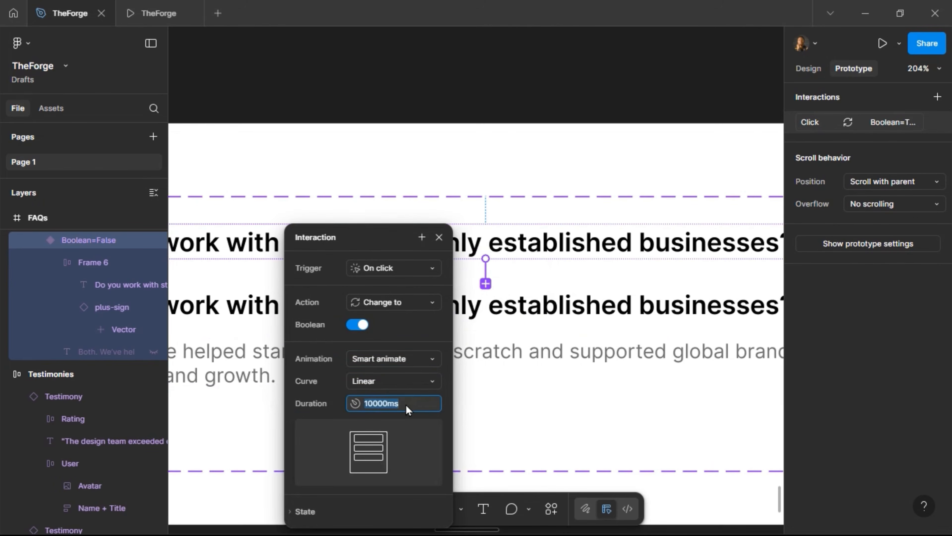
{"action": "type", "text": "800"}
{"action": "key", "text": "Return"}
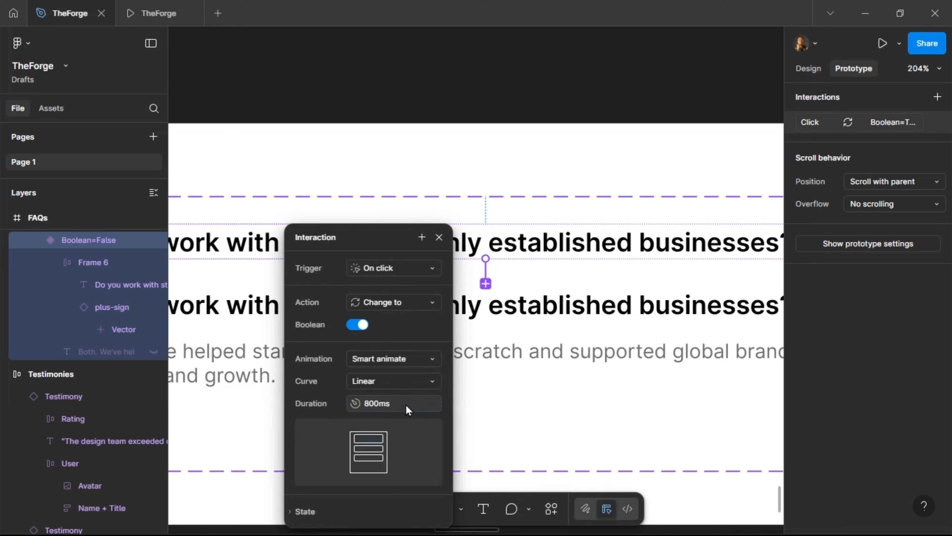
{"action": "left_click", "coordinate": [438, 237]}
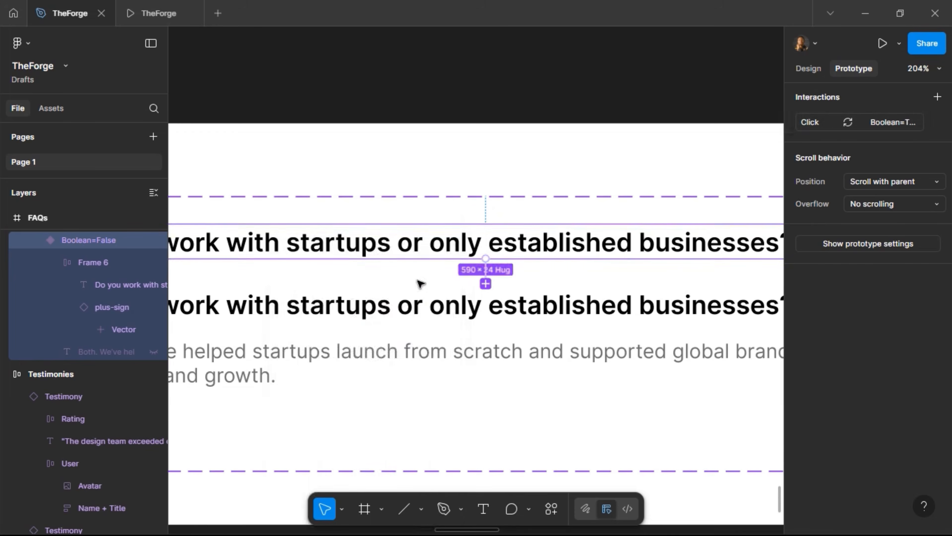
Connect the question row in the True variant back to the False variant with an On click, Change to interaction using Smart animate at 800 ms.
{"action": "scroll", "coordinate": [419, 281], "scroll_direction": "down", "scroll_amount": 10}
{"action": "left_click", "coordinate": [464, 322]}
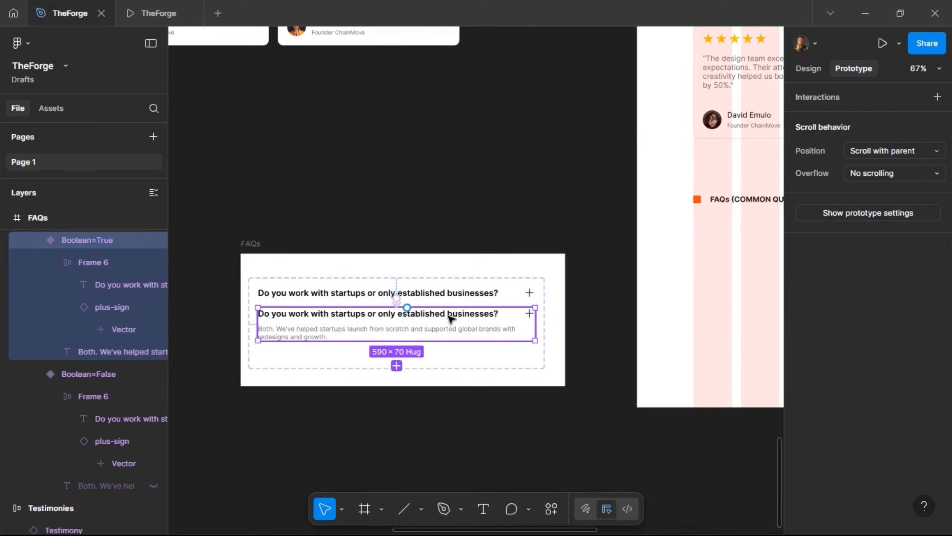
{"action": "double_click", "coordinate": [453, 314]}
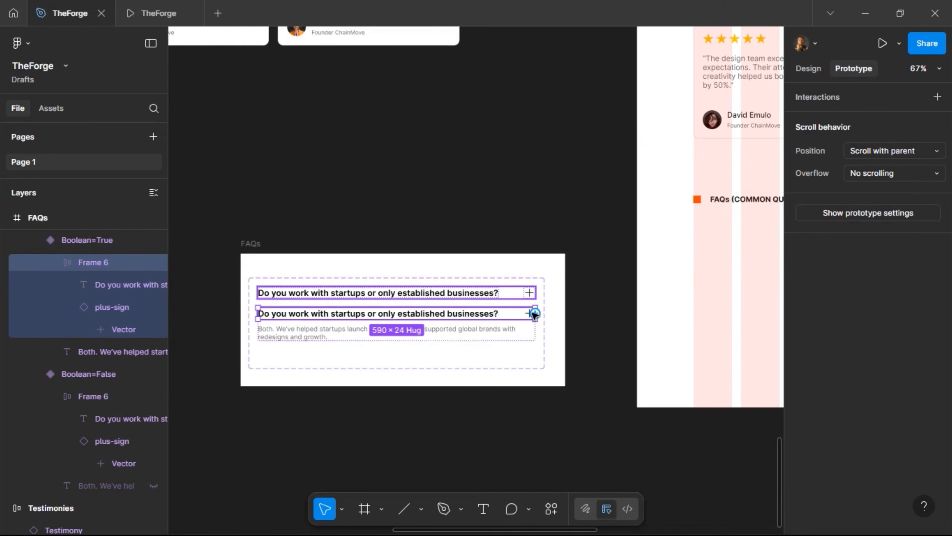
{"action": "left_click_drag", "start_coordinate": [535, 313], "coordinate": [495, 293]}
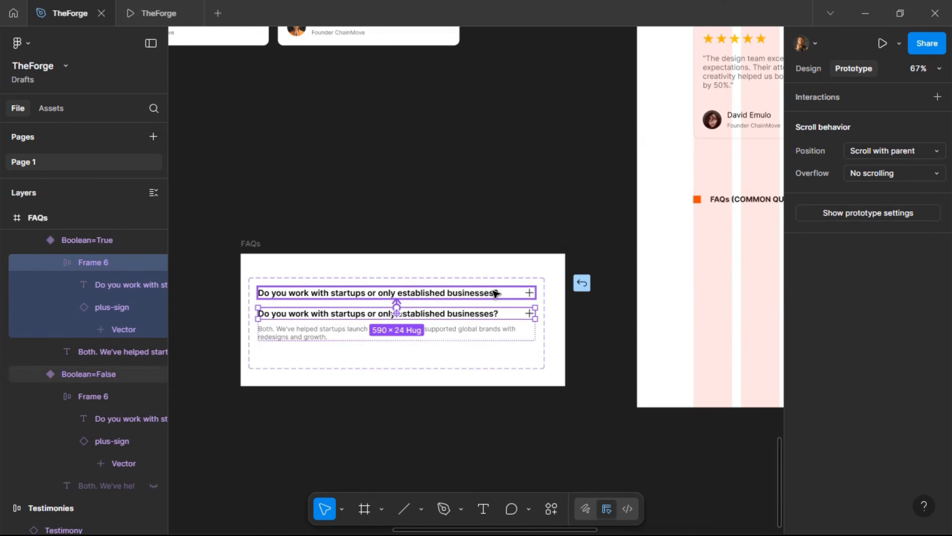
{"action": "scroll", "coordinate": [458, 318], "scroll_direction": "up", "scroll_amount": 3}
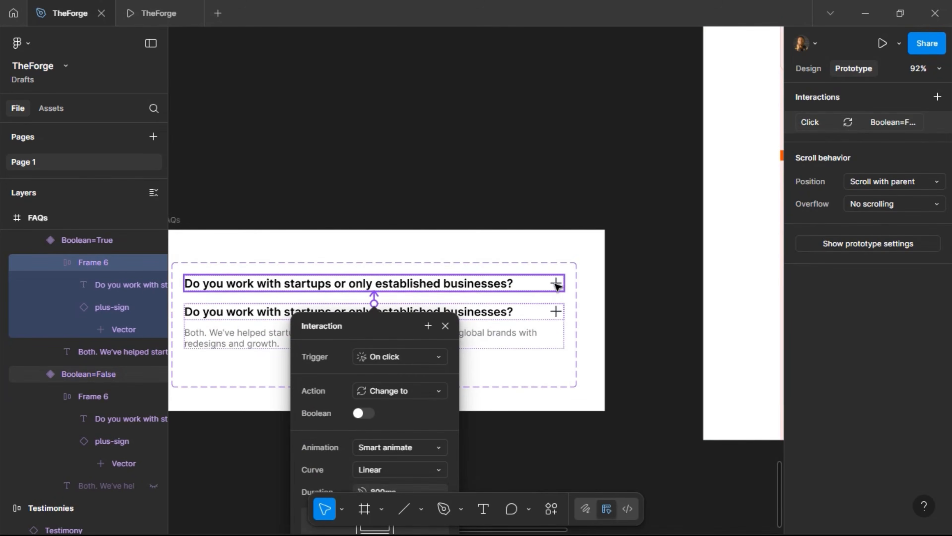
{"action": "left_click_drag", "start_coordinate": [391, 327], "coordinate": [562, 184]}
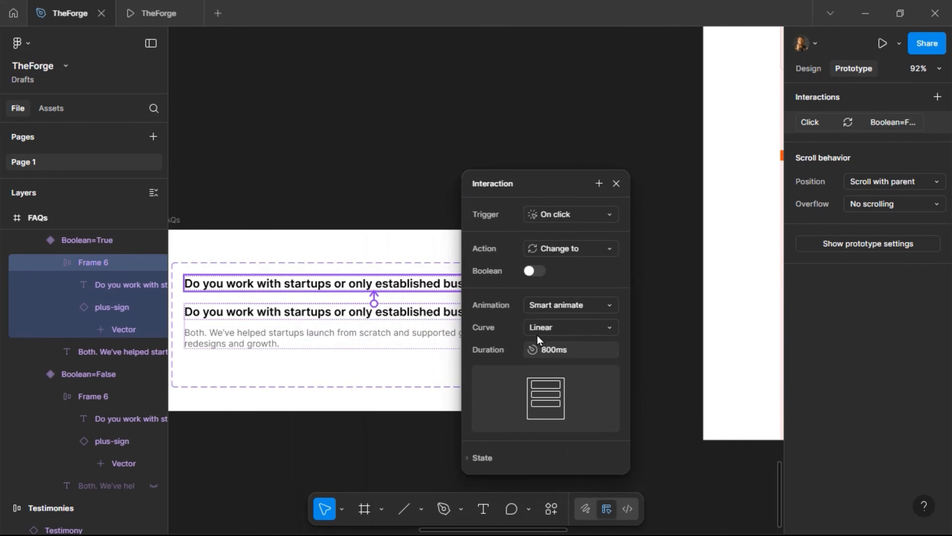
{"action": "left_click", "coordinate": [616, 183]}
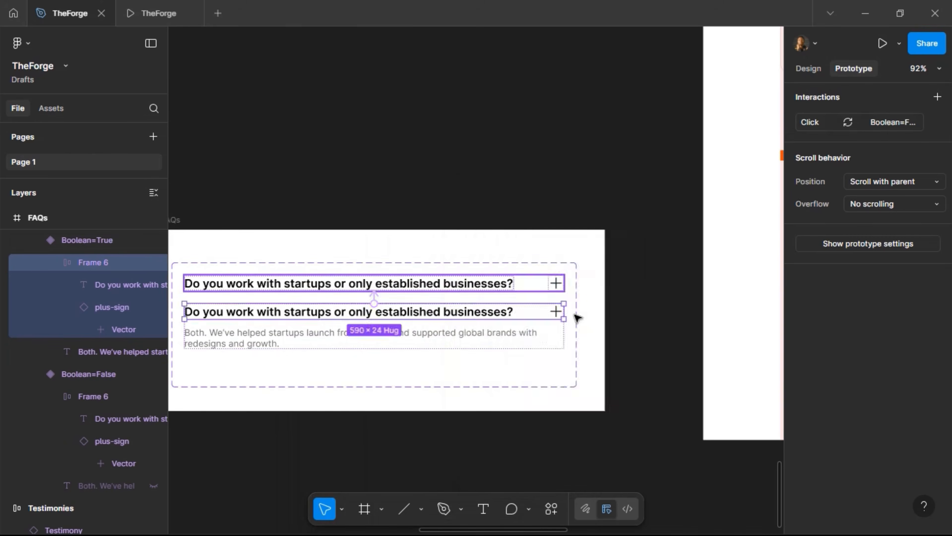
Test expanding and collapsing the first FAQ question several times in the prototype preview.
{"action": "scroll", "coordinate": [465, 320], "scroll_direction": "right", "scroll_amount": 10}
{"action": "scroll", "coordinate": [465, 320], "scroll_direction": "down", "scroll_amount": 3}
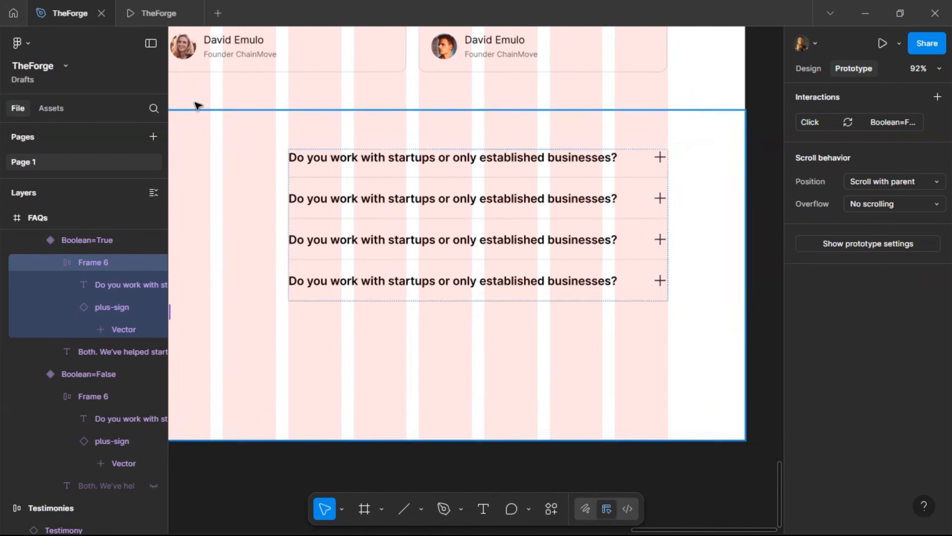
{"action": "left_click", "coordinate": [157, 13]}
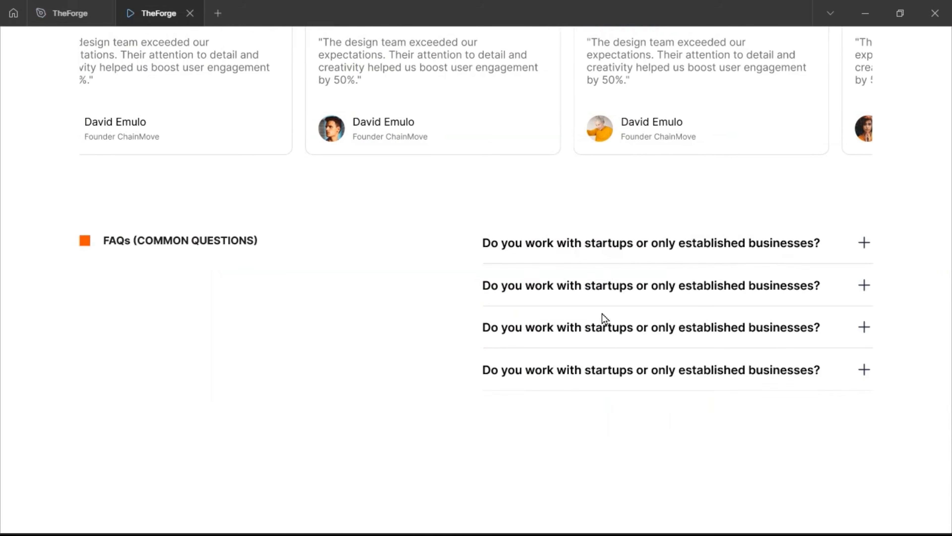
{"action": "left_click", "coordinate": [799, 246]}
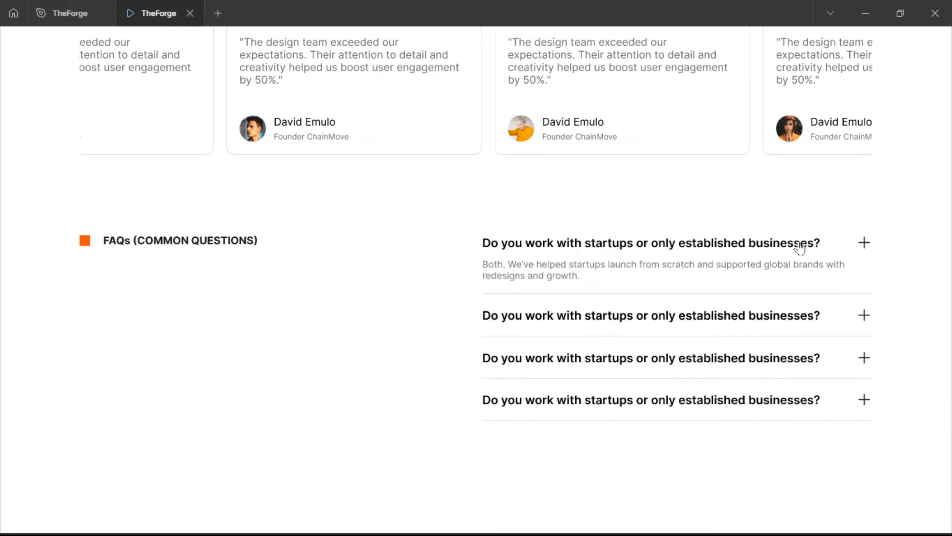
{"action": "left_click", "coordinate": [799, 246]}
{"action": "left_click", "coordinate": [799, 245]}
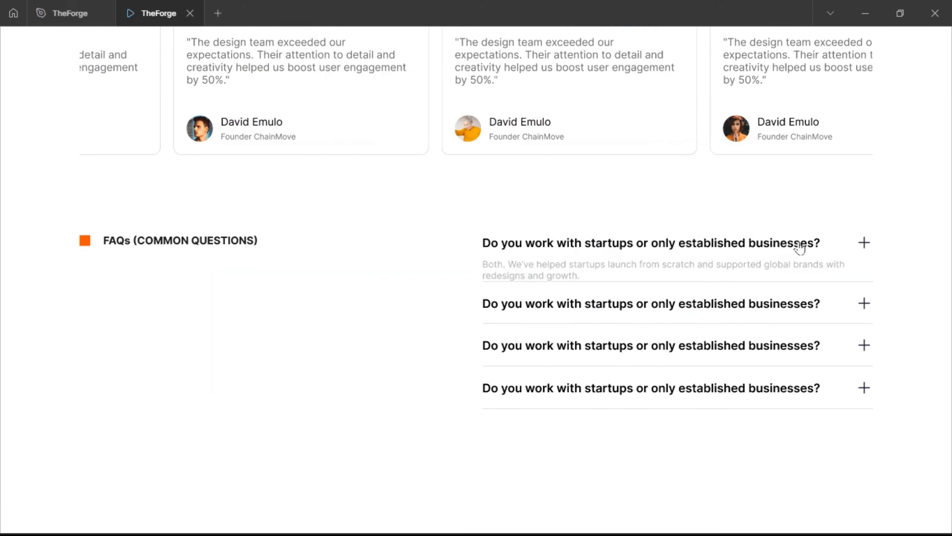
{"action": "left_click", "coordinate": [799, 246]}
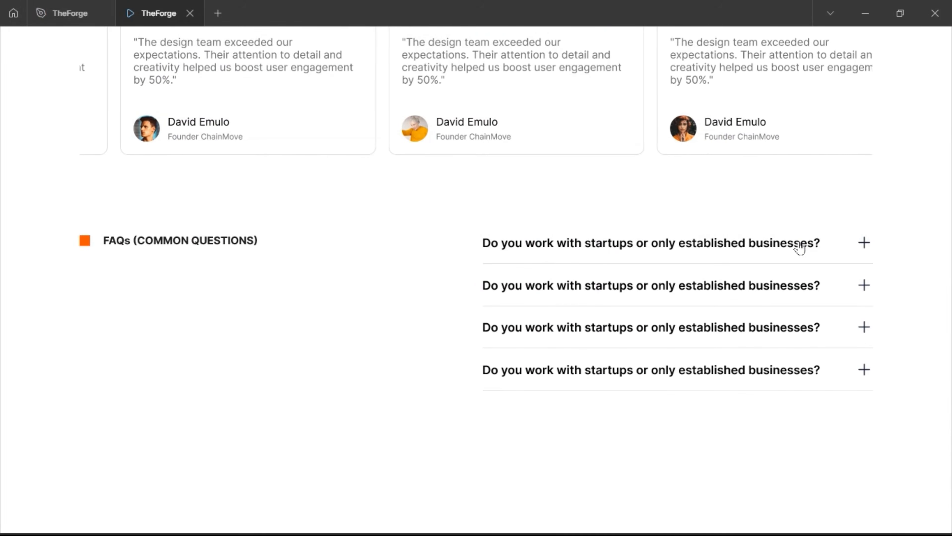
{"action": "left_click", "coordinate": [799, 246]}
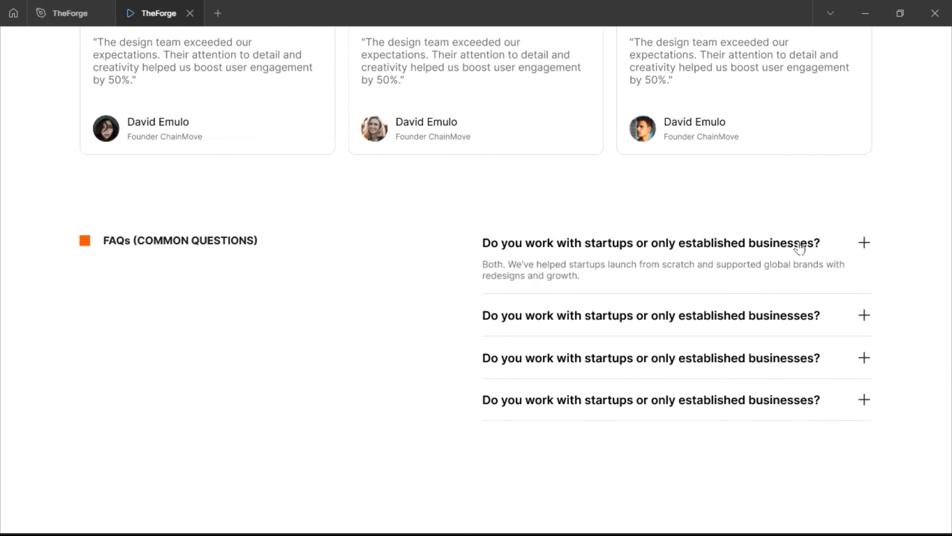
{"action": "left_click", "coordinate": [800, 245]}
{"action": "left_click", "coordinate": [798, 246]}
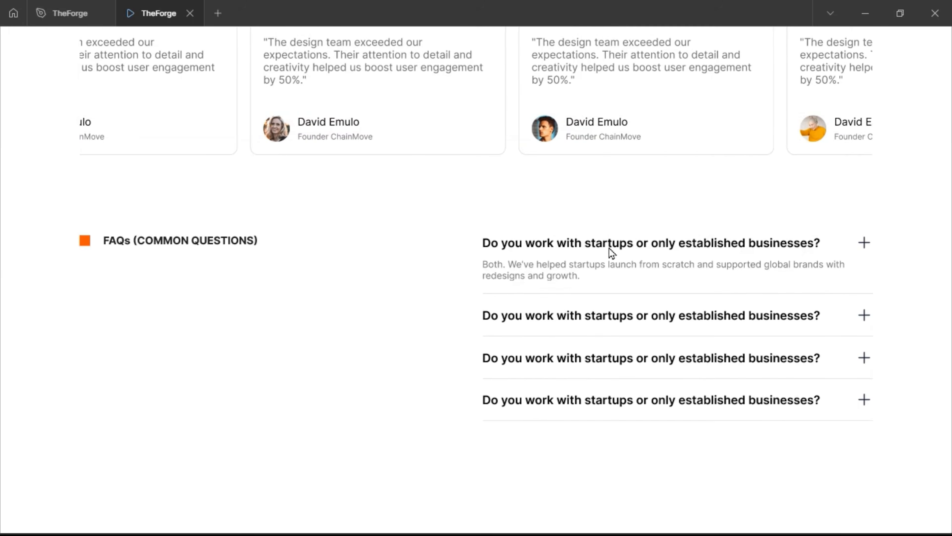
Return to the design file and try to rotate the plus-sign icon in the Question component's True variant.
{"action": "left_click", "coordinate": [59, 6]}
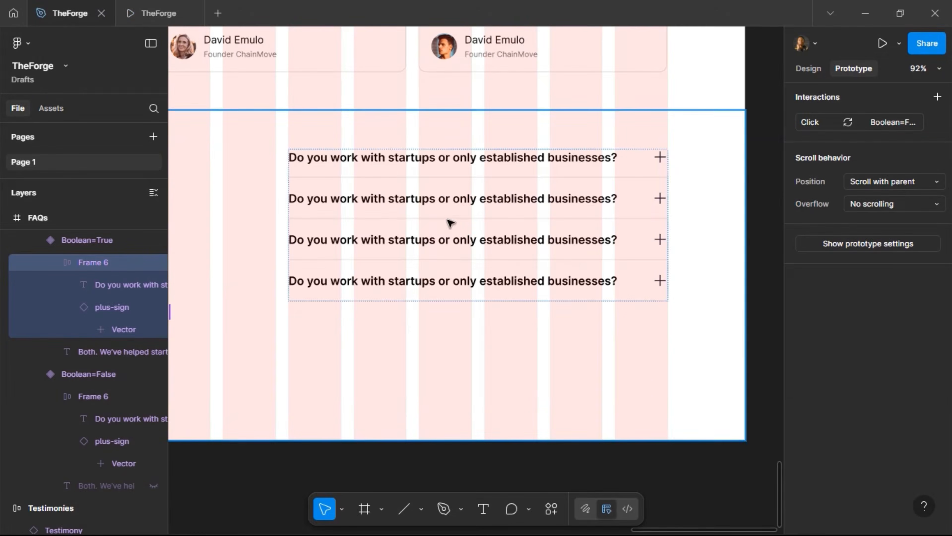
{"action": "scroll", "coordinate": [442, 234], "scroll_direction": "left", "scroll_amount": 10}
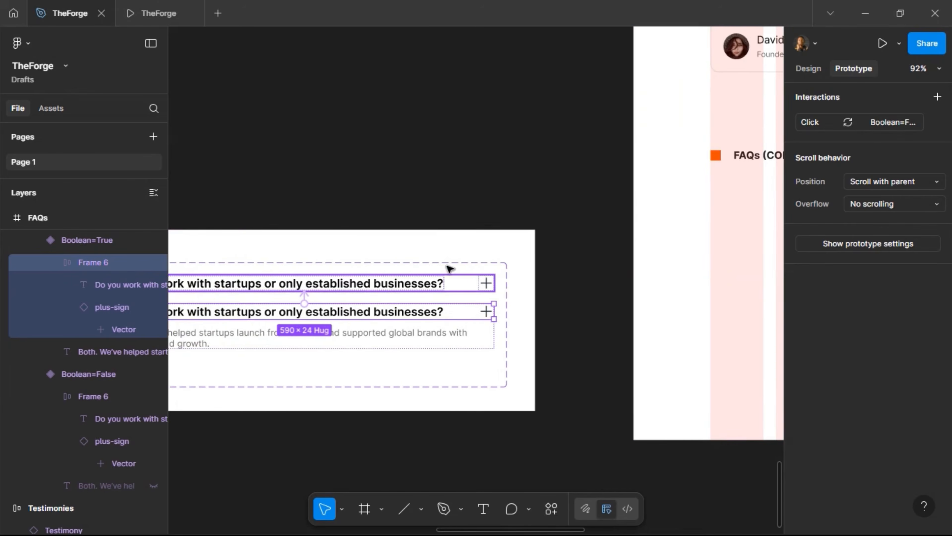
{"action": "left_click", "coordinate": [488, 315]}
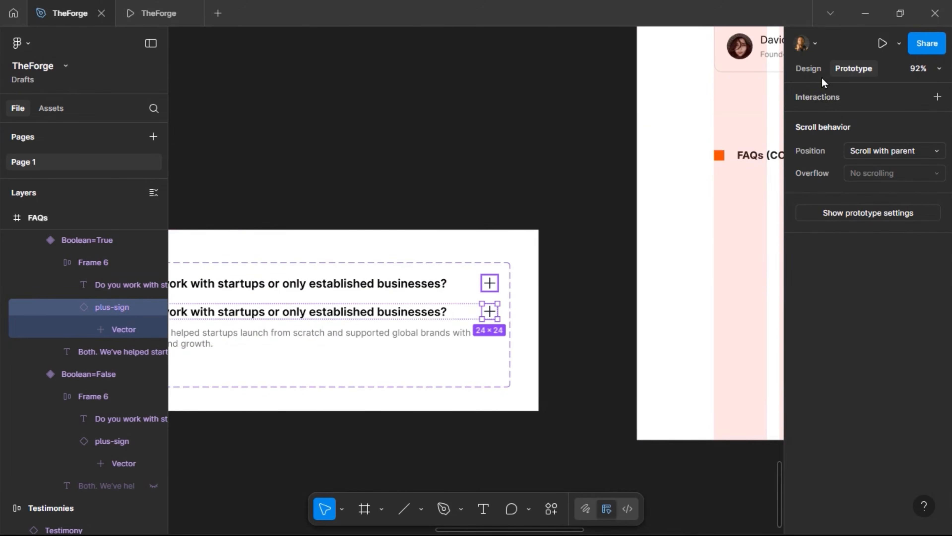
{"action": "left_click", "coordinate": [808, 70]}
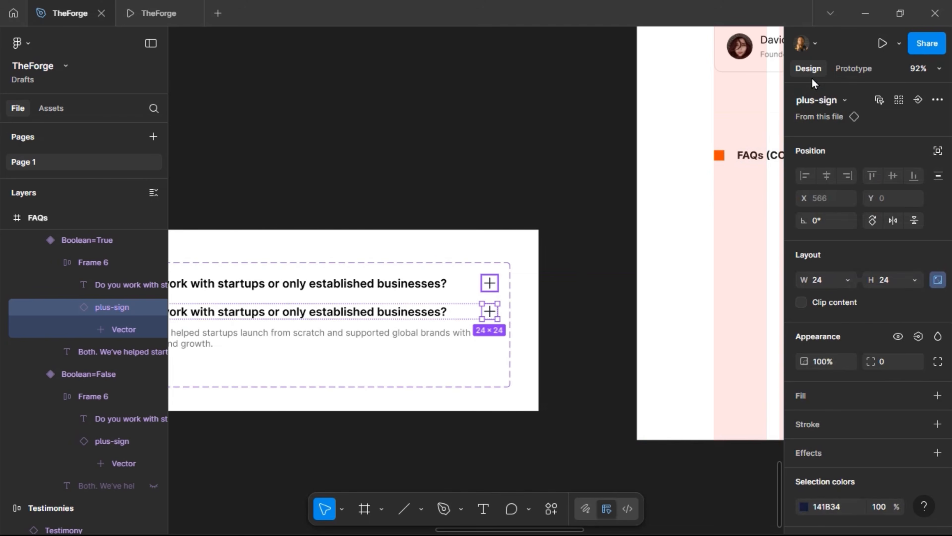
{"action": "scroll", "coordinate": [495, 312], "scroll_direction": "up", "scroll_amount": 3}
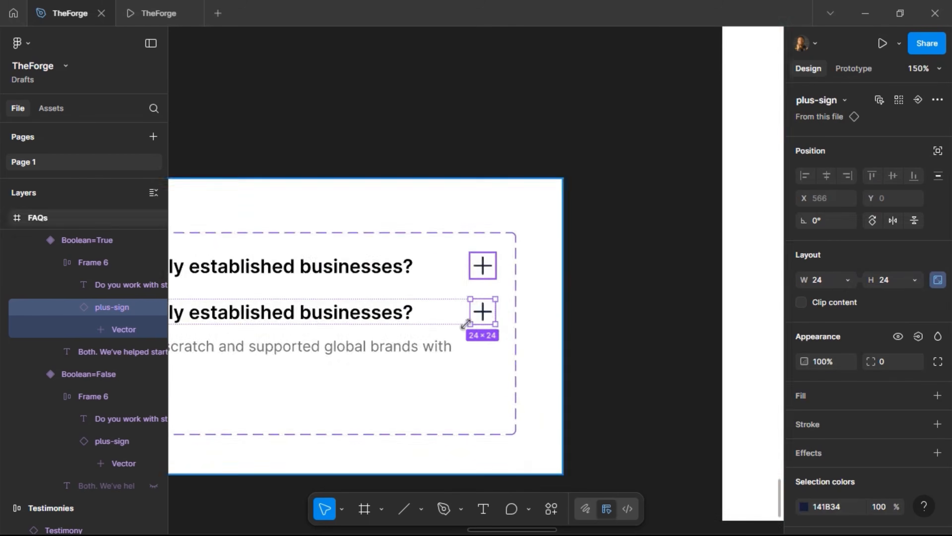
{"action": "scroll", "coordinate": [465, 323], "scroll_direction": "up", "scroll_amount": 3}
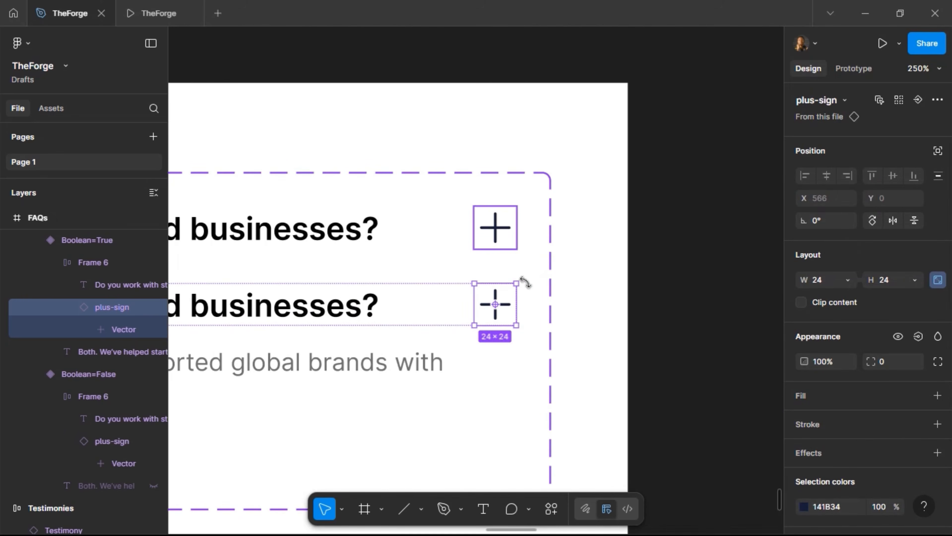
{"action": "left_click_drag", "start_coordinate": [523, 280], "coordinate": [535, 286]}
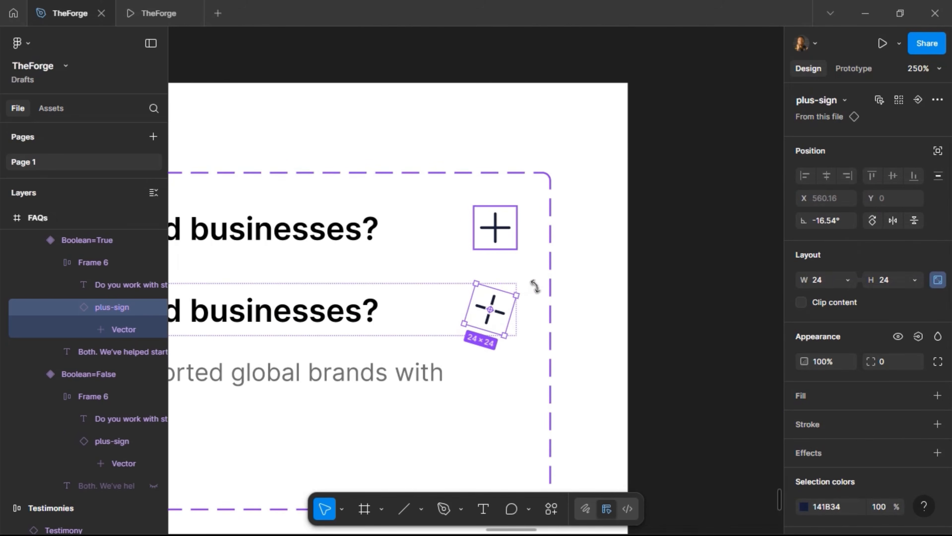
{"action": "key", "text": "ctrl+z"}
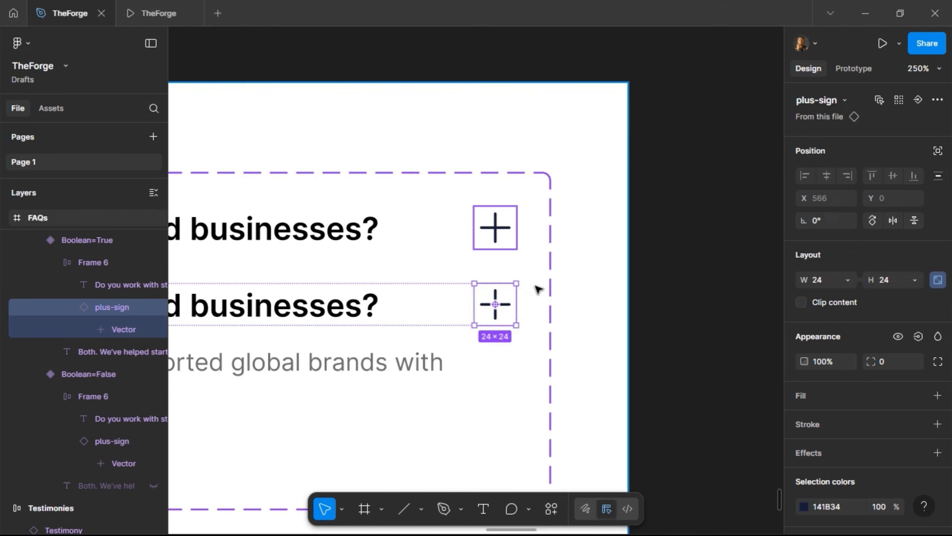
Inspect the vector inside the True variant's plus-sign icon.
{"action": "double_click", "coordinate": [496, 296]}
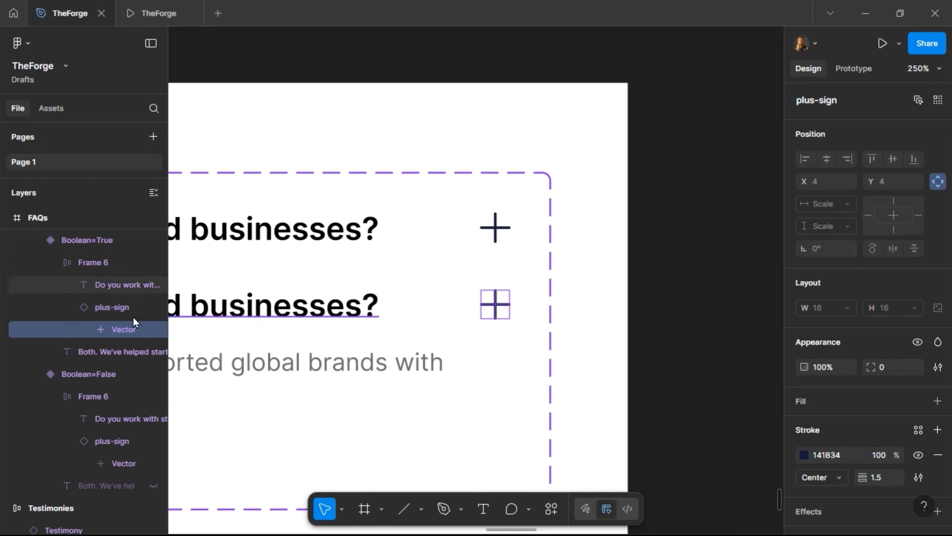
{"action": "key", "text": "Escape"}
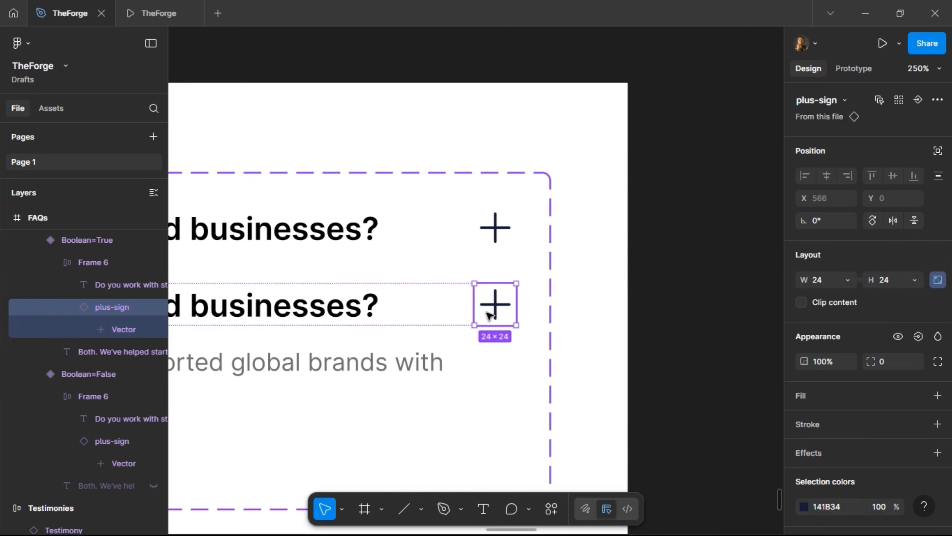
{"action": "double_click", "coordinate": [495, 307]}
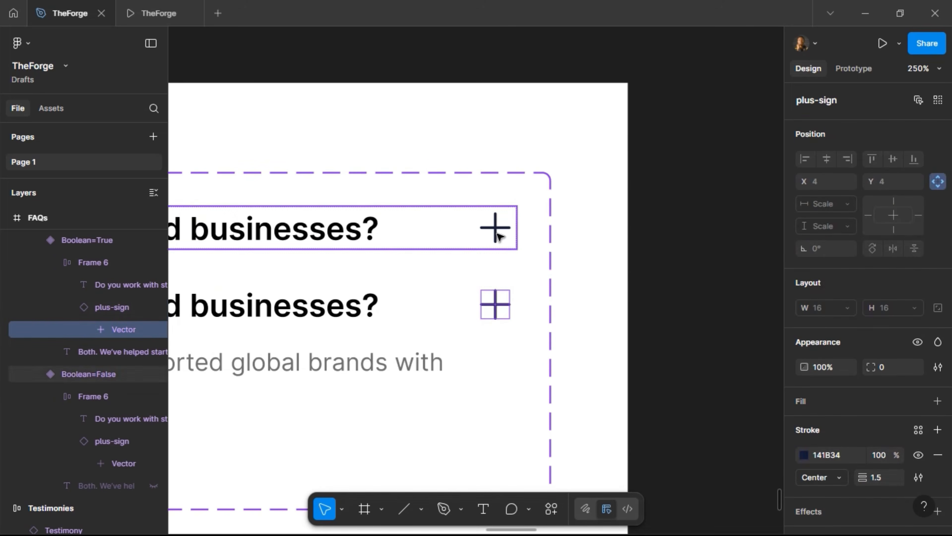
Duplicate the plus-sign icon in the ICONS frame and place the copy beside it in the same row at X 108.
{"action": "scroll", "coordinate": [521, 261], "scroll_direction": "down", "scroll_amount": 3}
{"action": "scroll", "coordinate": [520, 260], "scroll_direction": "down", "scroll_amount": 6}
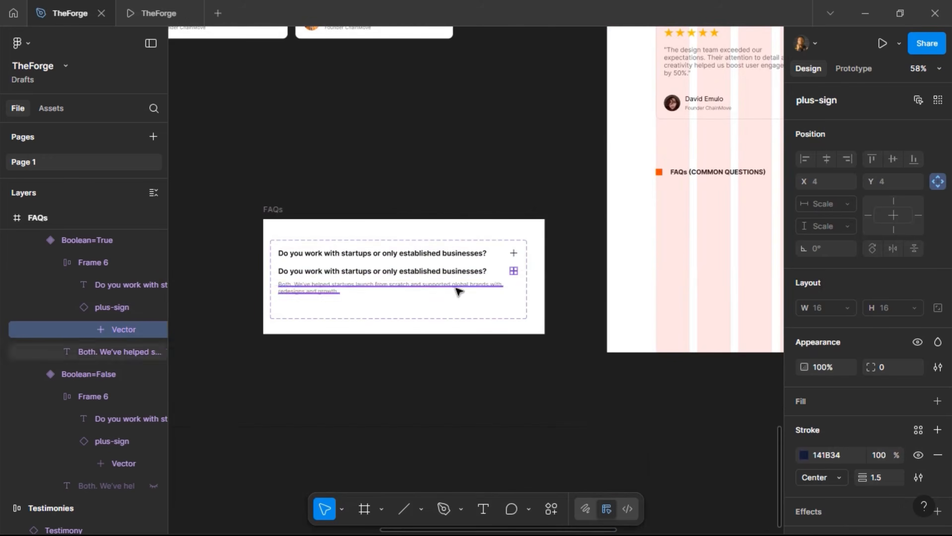
{"action": "left_click", "coordinate": [394, 217]}
{"action": "scroll", "coordinate": [394, 217], "scroll_direction": "left", "scroll_amount": 5}
{"action": "scroll", "coordinate": [394, 217], "scroll_direction": "up", "scroll_amount": 10}
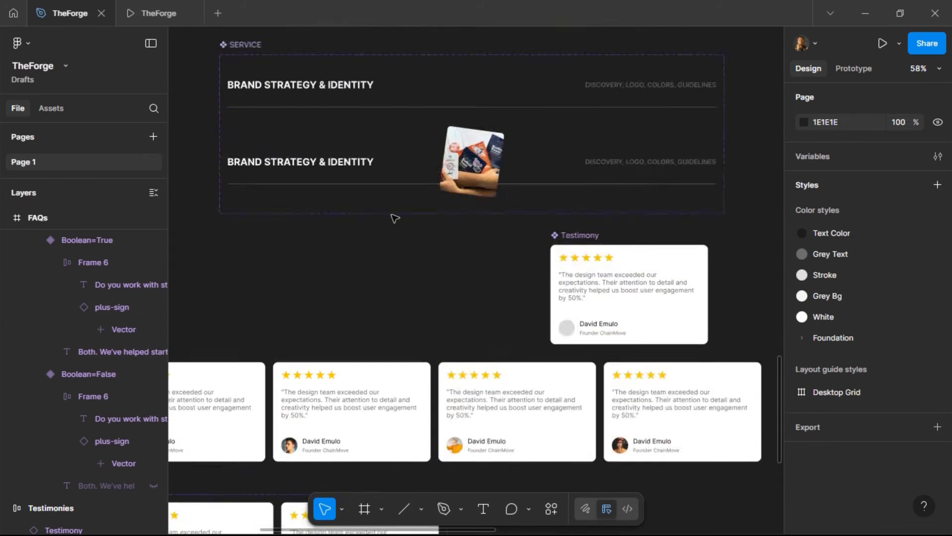
{"action": "scroll", "coordinate": [394, 217], "scroll_direction": "up", "scroll_amount": 5}
{"action": "scroll", "coordinate": [393, 218], "scroll_direction": "left", "scroll_amount": 8}
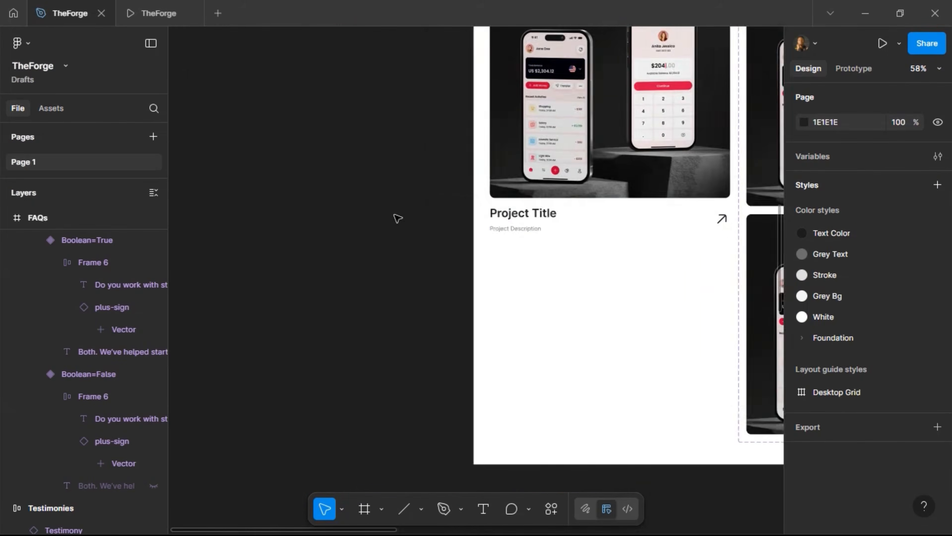
{"action": "scroll", "coordinate": [394, 218], "scroll_direction": "up", "scroll_amount": 10}
{"action": "scroll", "coordinate": [397, 218], "scroll_direction": "down", "scroll_amount": 3}
{"action": "scroll", "coordinate": [398, 218], "scroll_direction": "right", "scroll_amount": 10}
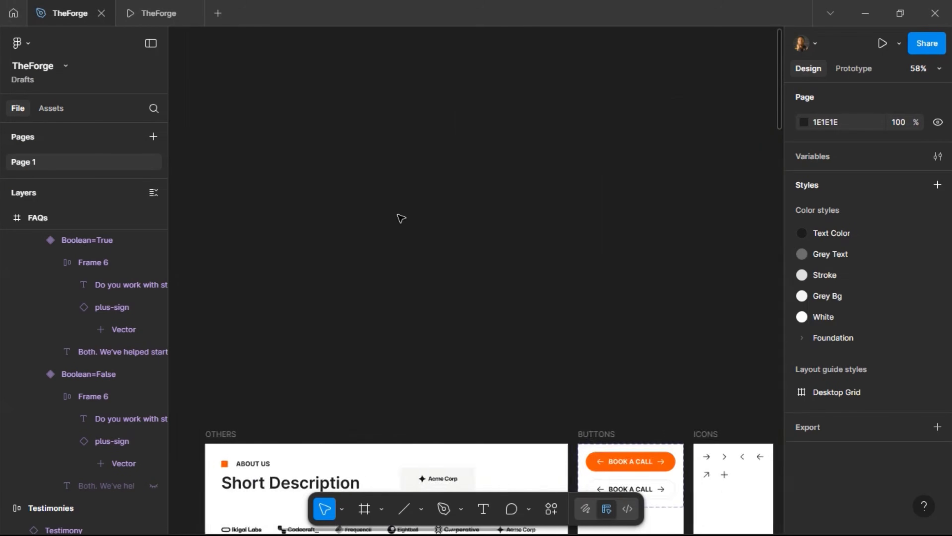
{"action": "scroll", "coordinate": [398, 218], "scroll_direction": "down", "scroll_amount": 8}
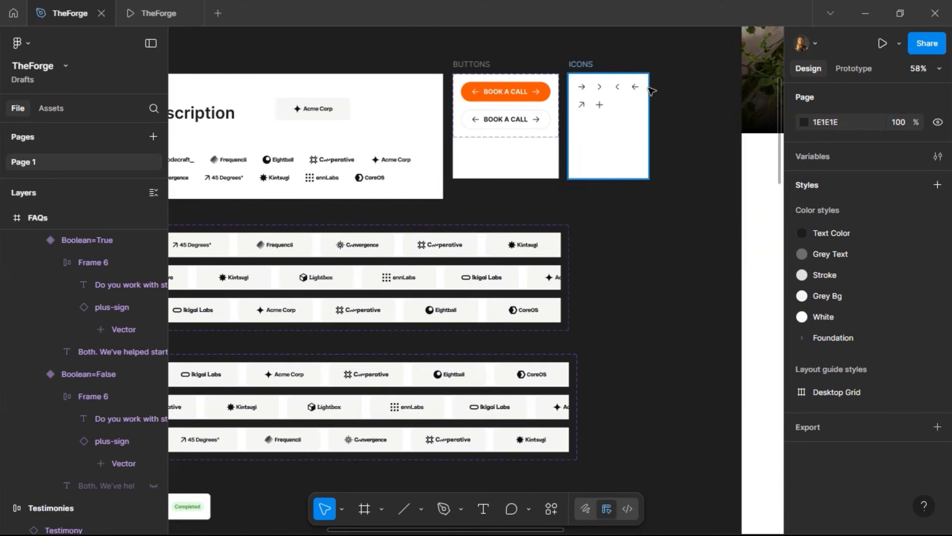
{"action": "scroll", "coordinate": [645, 91], "scroll_direction": "up", "scroll_amount": 5}
{"action": "left_click", "coordinate": [527, 131]}
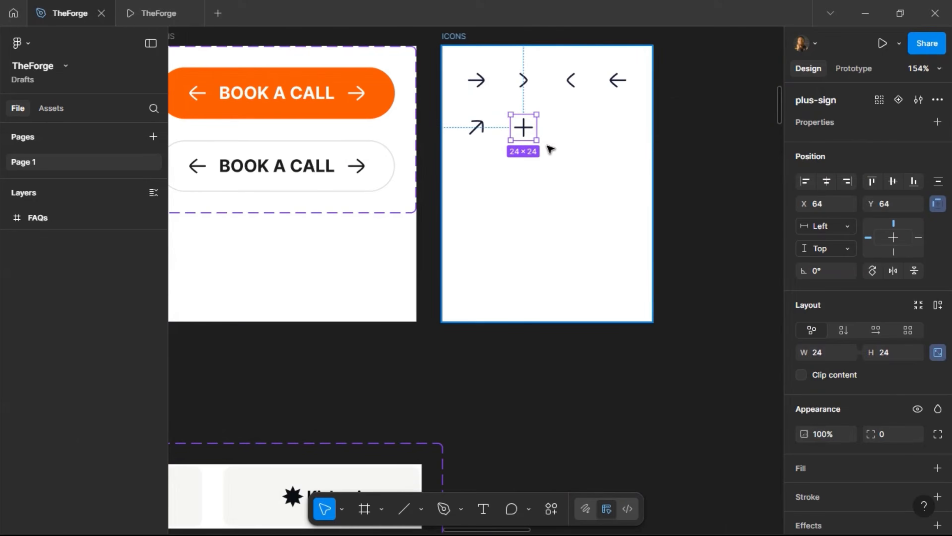
{"action": "key", "text": "ctrl+d"}
{"action": "key", "text": "shift+Right"}
{"action": "key", "text": "shift+Right"}
{"action": "key", "text": "shift+Right"}
{"action": "key", "text": "shift+Right"}
{"action": "key", "text": "shift+Right"}
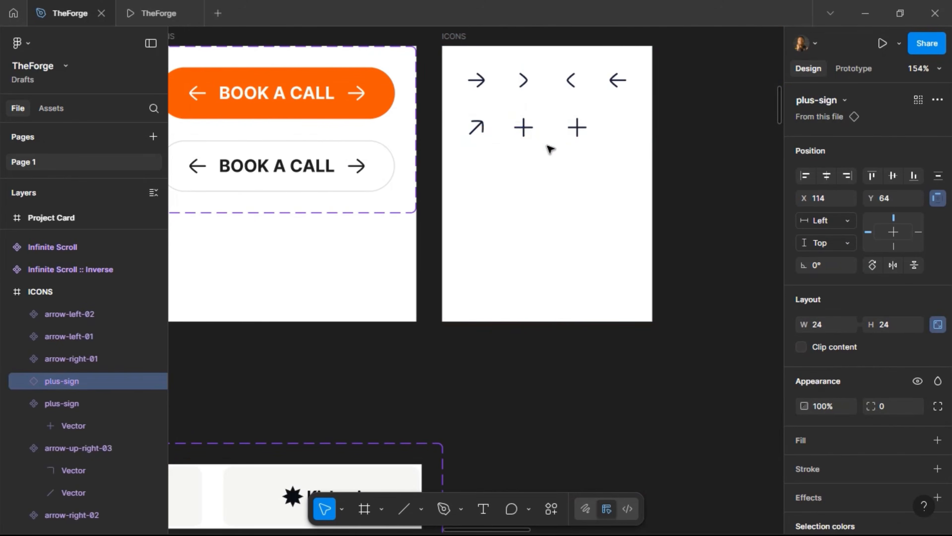
{"action": "key", "text": "alt"}
{"action": "key", "text": "Right"}
{"action": "key", "text": "Right"}
{"action": "key", "text": "Right"}
{"action": "key", "text": "Right"}
{"action": "key", "text": "shift+Left"}
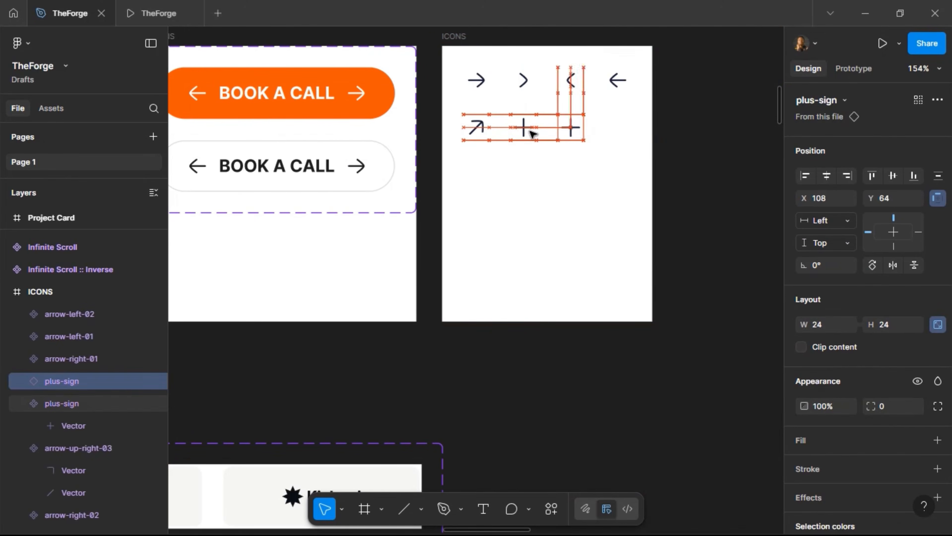
{"action": "key", "text": "alt"}
Search the Hugeicons plugin for "plus" in the Stroke (Rounded) style and swap the duplicated icon to add-01.
{"action": "scroll", "coordinate": [868, 438], "scroll_direction": "down", "scroll_amount": 3}
{"action": "scroll", "coordinate": [869, 442], "scroll_direction": "down", "scroll_amount": 3}
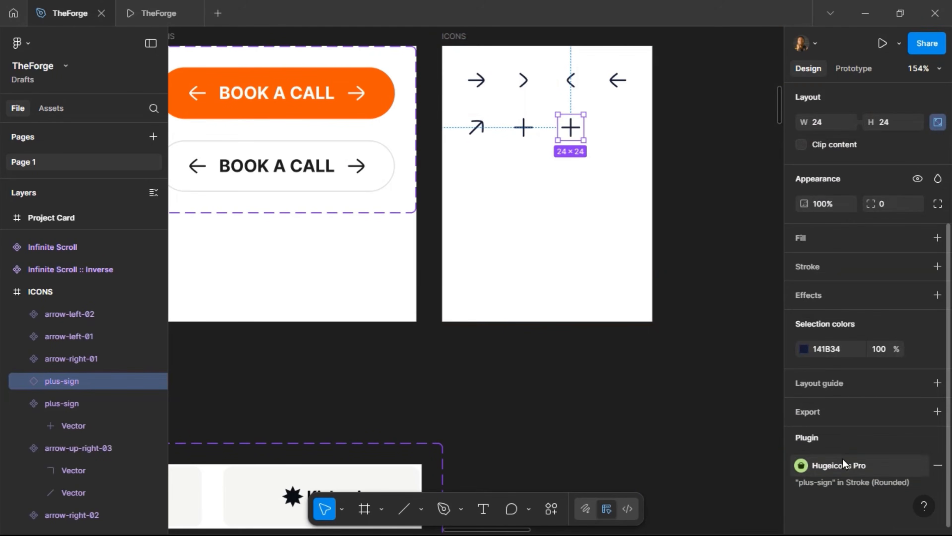
{"action": "left_click", "coordinate": [842, 458]}
{"action": "left_click", "coordinate": [141, 173]}
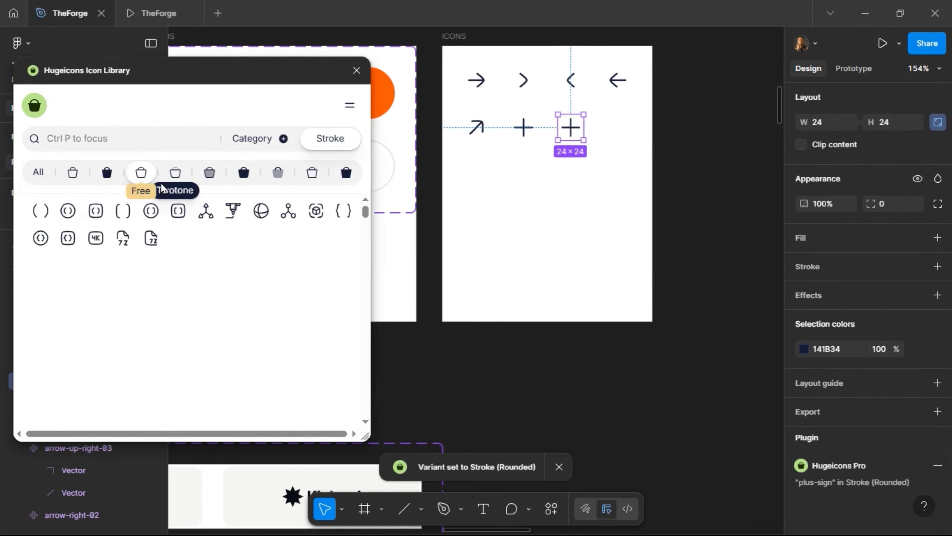
{"action": "left_click", "coordinate": [117, 138]}
{"action": "type", "text": "plus"}
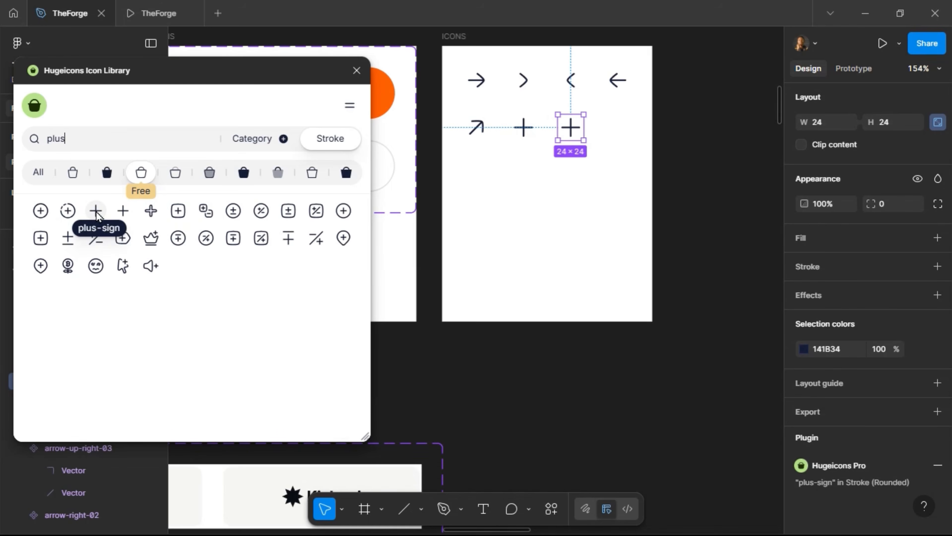
{"action": "left_click", "coordinate": [97, 214]}
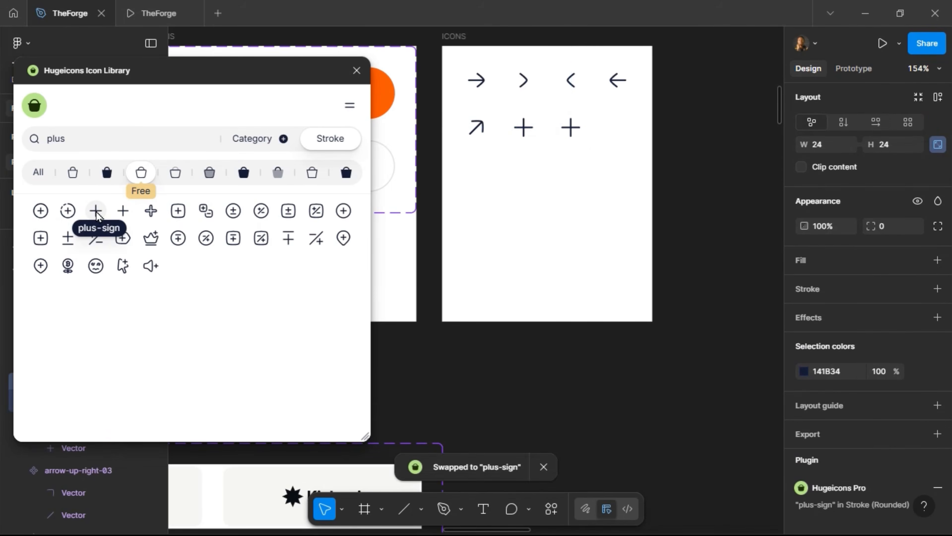
{"action": "left_click_drag", "start_coordinate": [154, 77], "coordinate": [251, 67]}
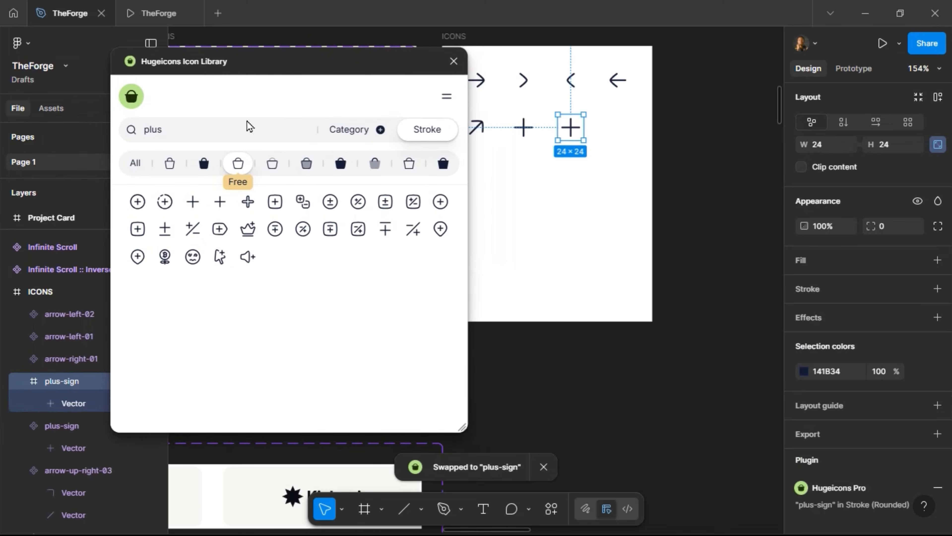
{"action": "left_click", "coordinate": [221, 203]}
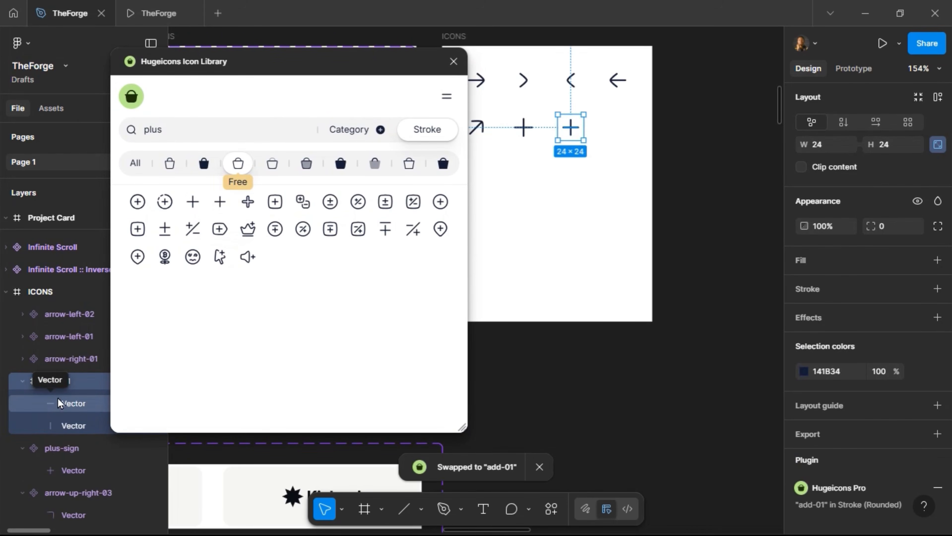
Close the Hugeicons library and turn the add-01 icon frame into a component.
{"action": "left_click", "coordinate": [523, 127]}
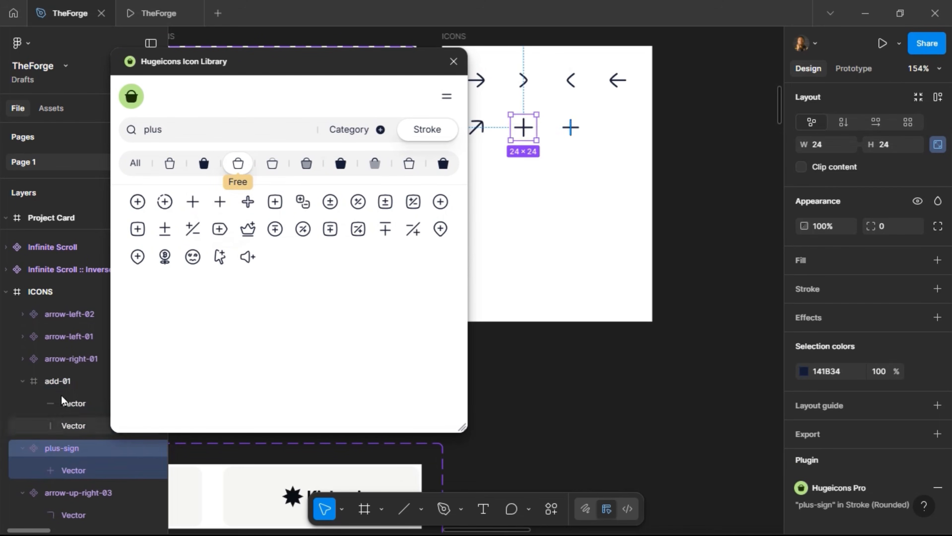
{"action": "left_click", "coordinate": [61, 387]}
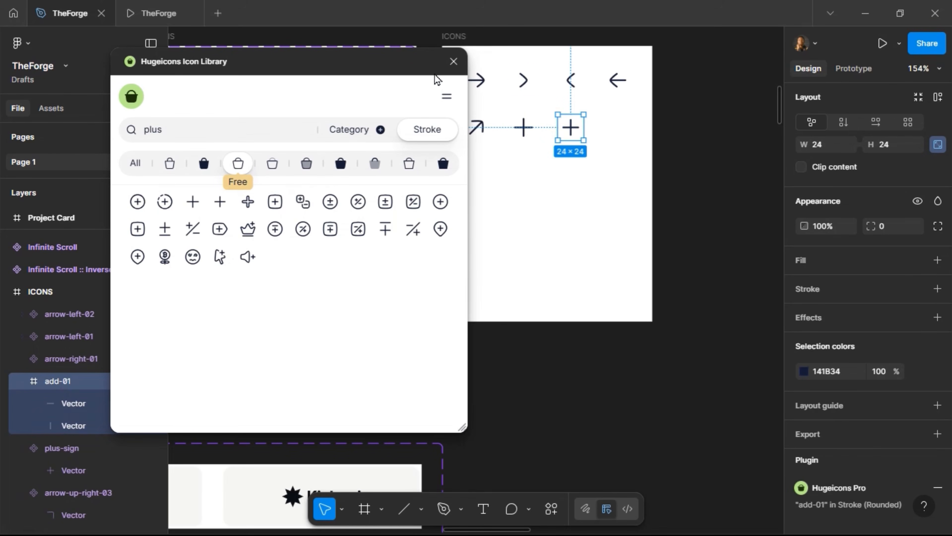
{"action": "left_click", "coordinate": [452, 62]}
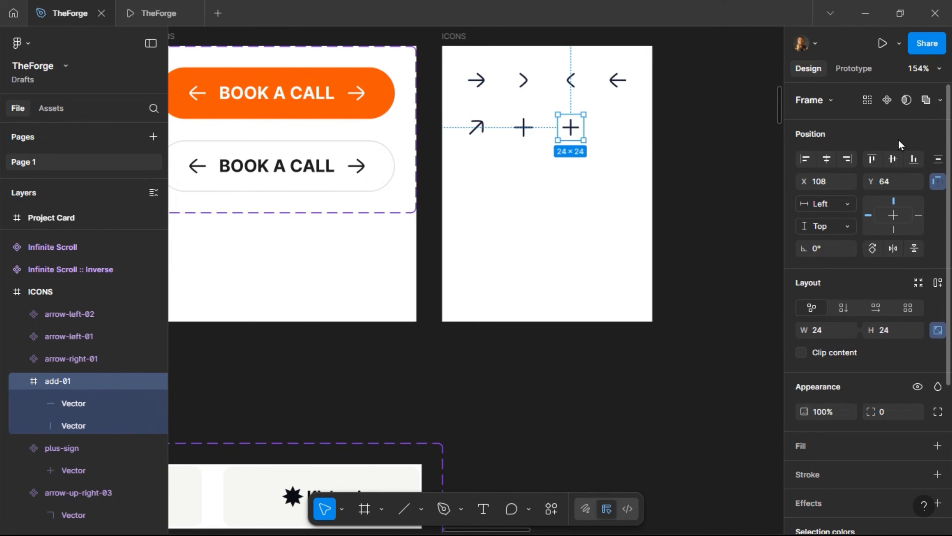
{"action": "left_click", "coordinate": [887, 100]}
Replace the plus-sign icons in both variants of the Question component with instances of the add-01 icon.
{"action": "scroll", "coordinate": [553, 196], "scroll_direction": "down", "scroll_amount": 10}
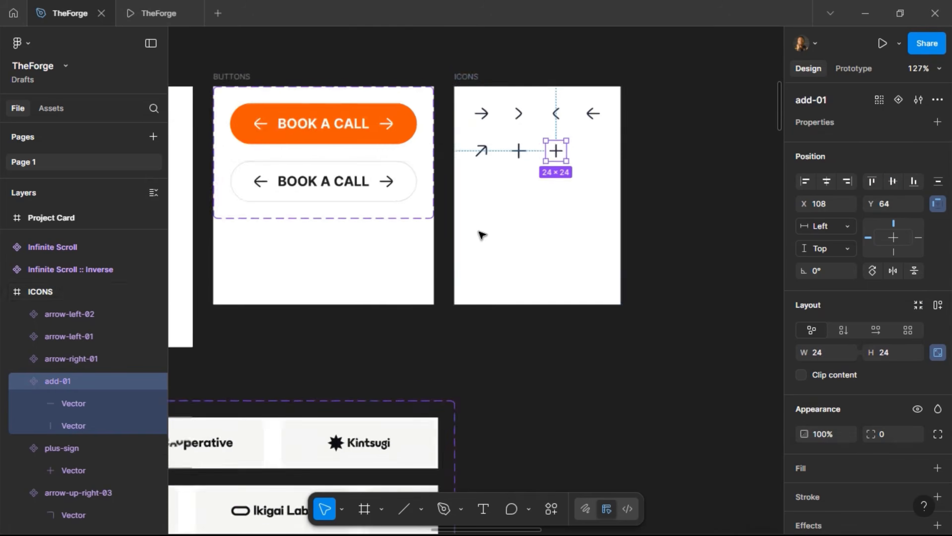
{"action": "scroll", "coordinate": [495, 274], "scroll_direction": "down", "scroll_amount": 5}
{"action": "scroll", "coordinate": [497, 292], "scroll_direction": "down", "scroll_amount": 15}
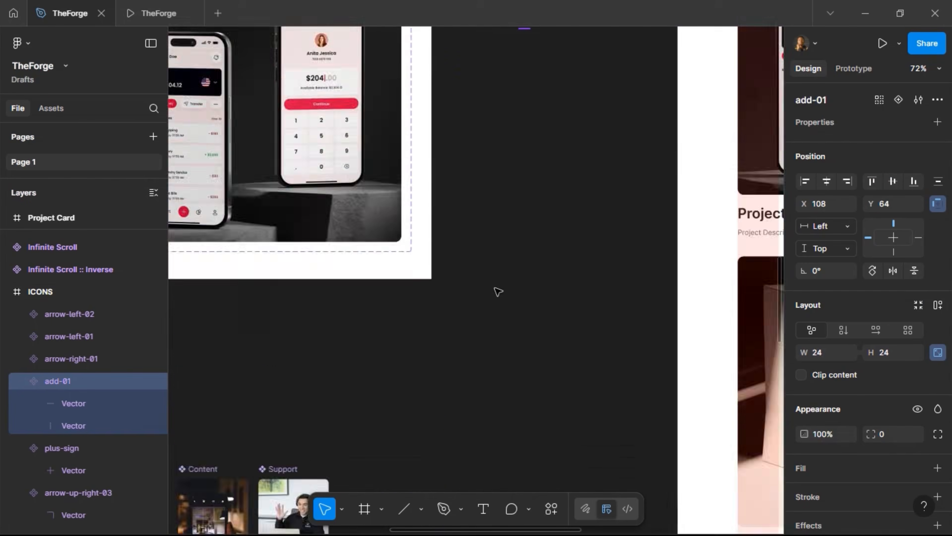
{"action": "scroll", "coordinate": [495, 291], "scroll_direction": "down", "scroll_amount": 15}
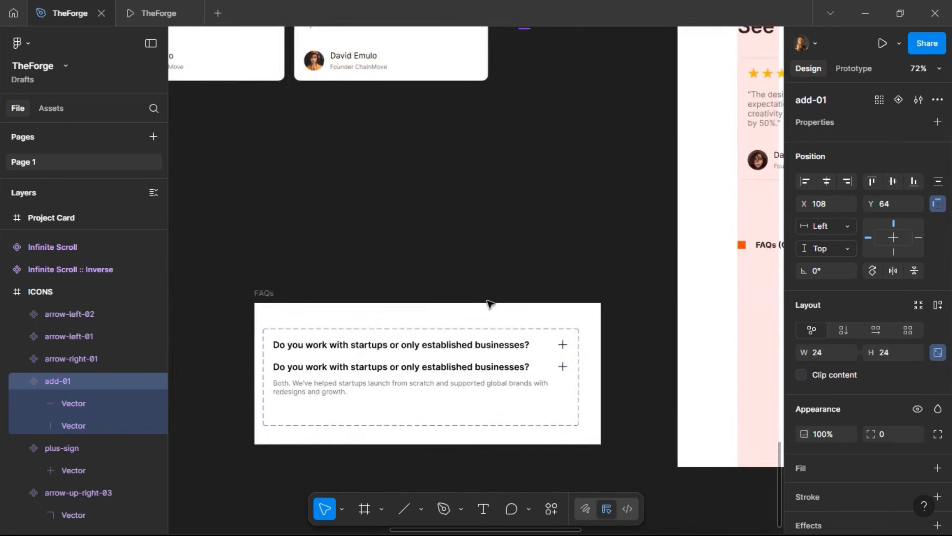
{"action": "scroll", "coordinate": [574, 177], "scroll_direction": "up", "scroll_amount": 5}
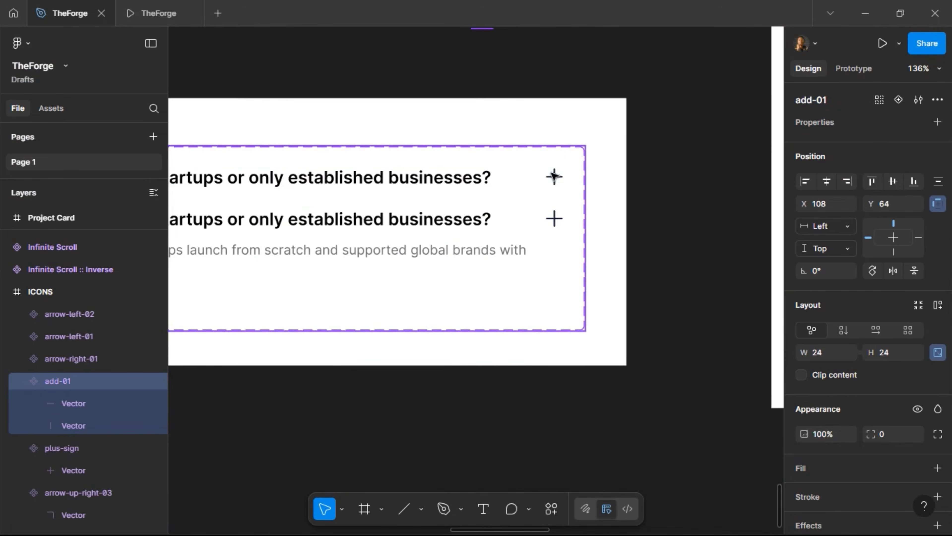
{"action": "double_click", "coordinate": [554, 177]}
{"action": "double_click", "coordinate": [554, 177]}
{"action": "double_click", "coordinate": [554, 177]}
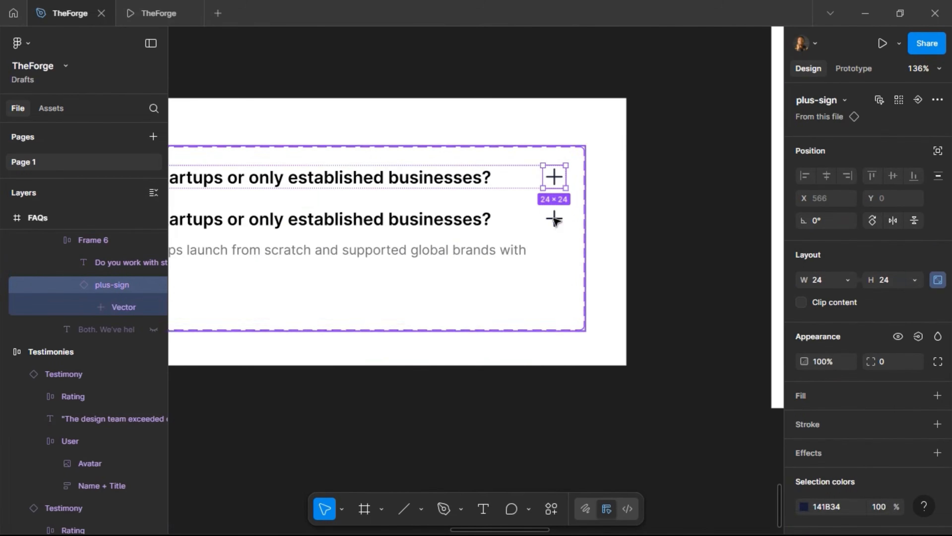
{"action": "left_click", "coordinate": [554, 219], "text": "shift"}
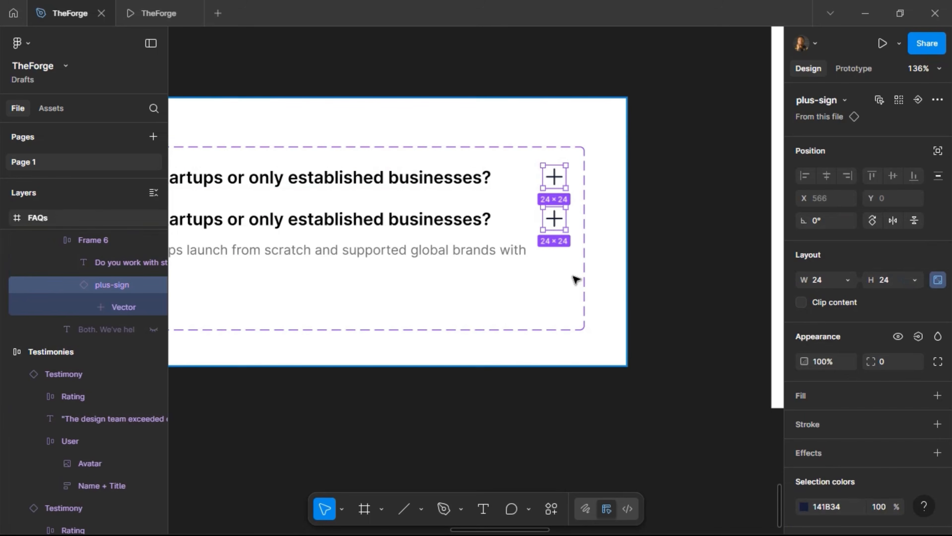
{"action": "key", "text": "ctrl+shift+r"}
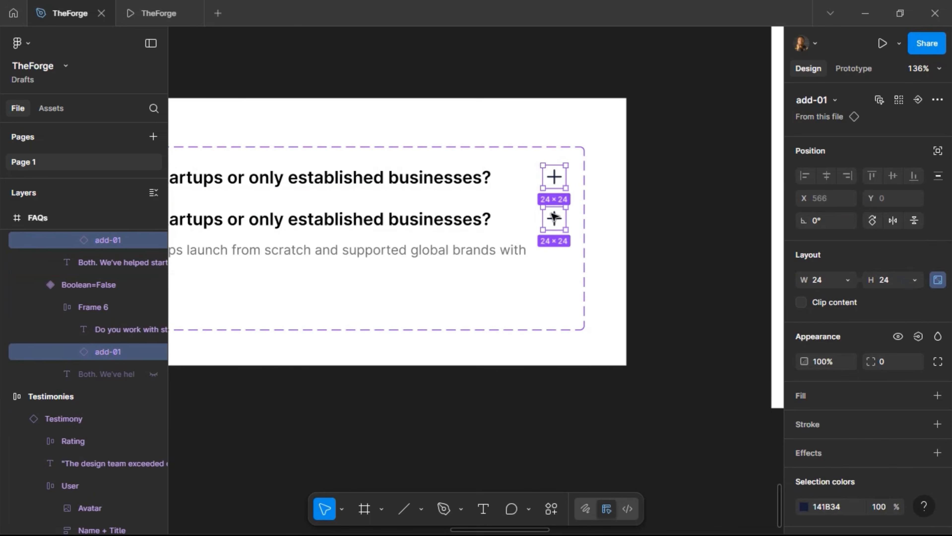
Inspect the add-01 icons in the Question variants and the two line vectors inside the True variant's icon.
{"action": "scroll", "coordinate": [554, 218], "scroll_direction": "up", "scroll_amount": 3}
{"action": "left_click", "coordinate": [556, 159]}
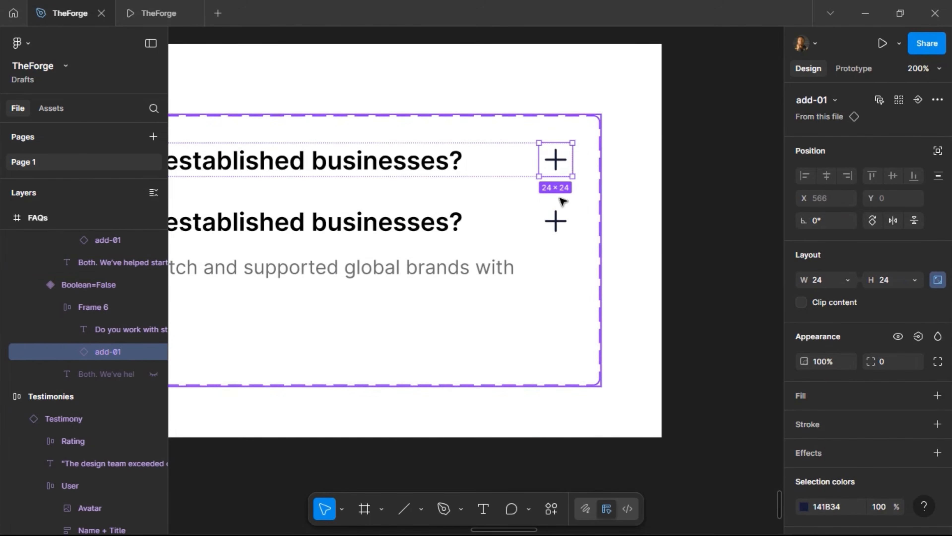
{"action": "left_click", "coordinate": [559, 225]}
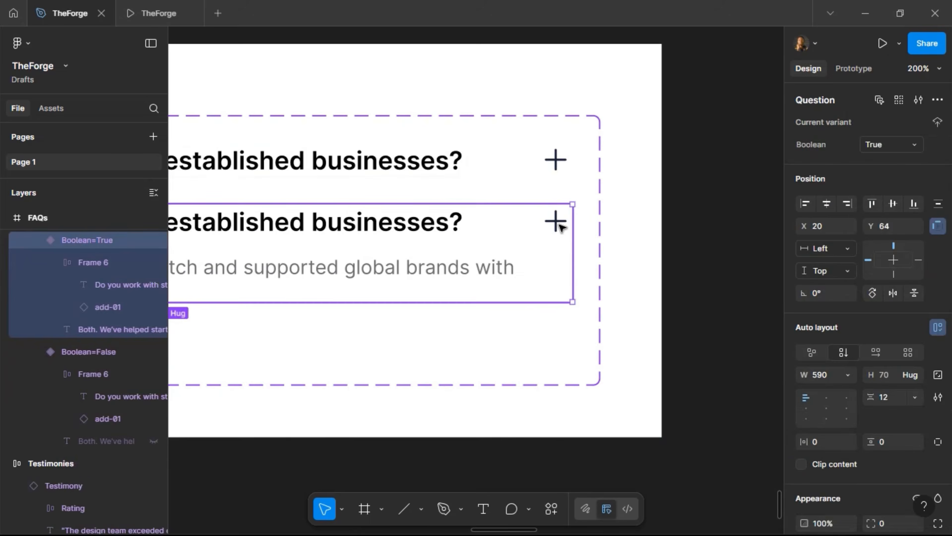
{"action": "left_click", "coordinate": [558, 225]}
{"action": "scroll", "coordinate": [559, 226], "scroll_direction": "up", "scroll_amount": 5}
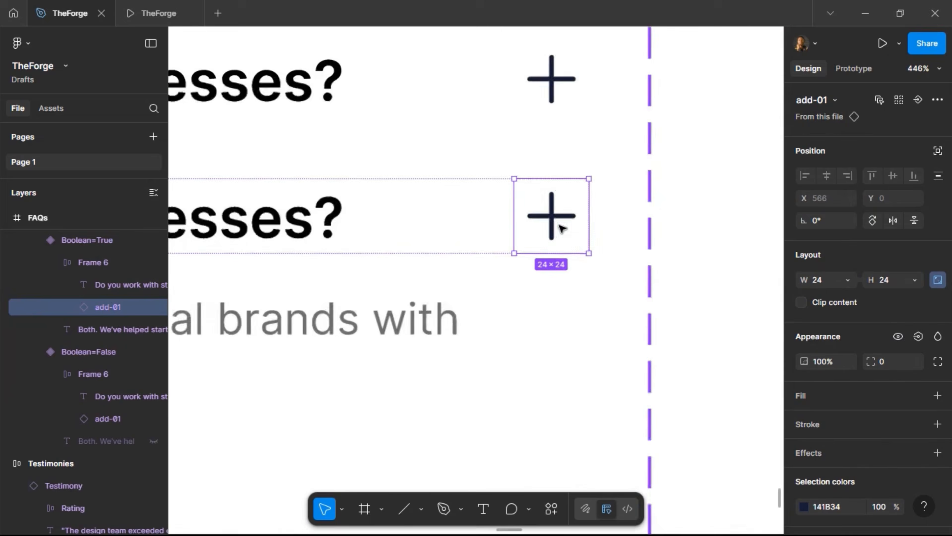
{"action": "double_click", "coordinate": [551, 212]}
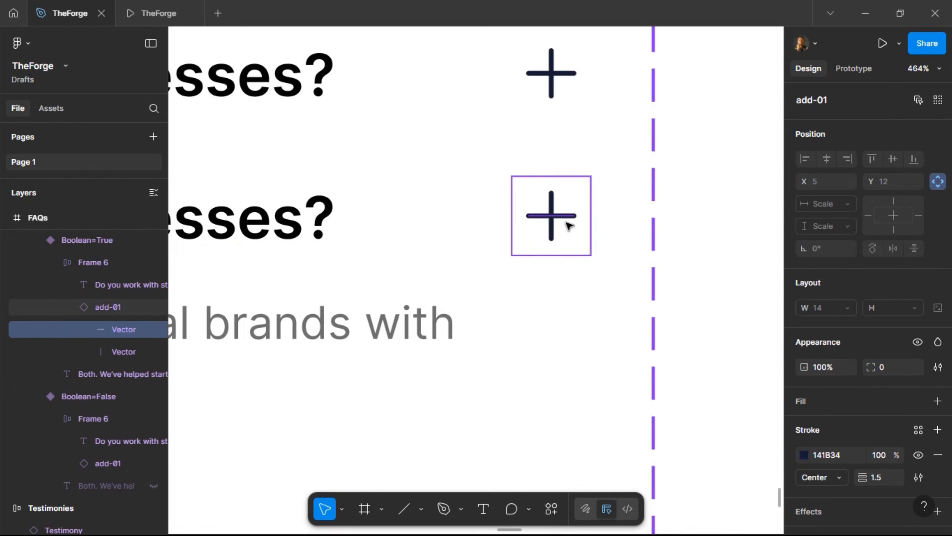
{"action": "left_click", "coordinate": [553, 203], "text": "shift"}
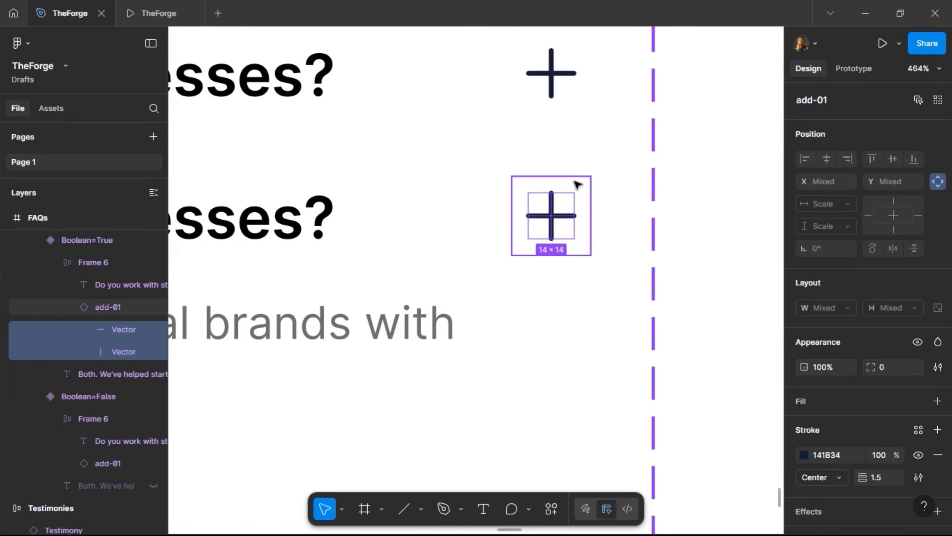
{"action": "left_click", "coordinate": [576, 183]}
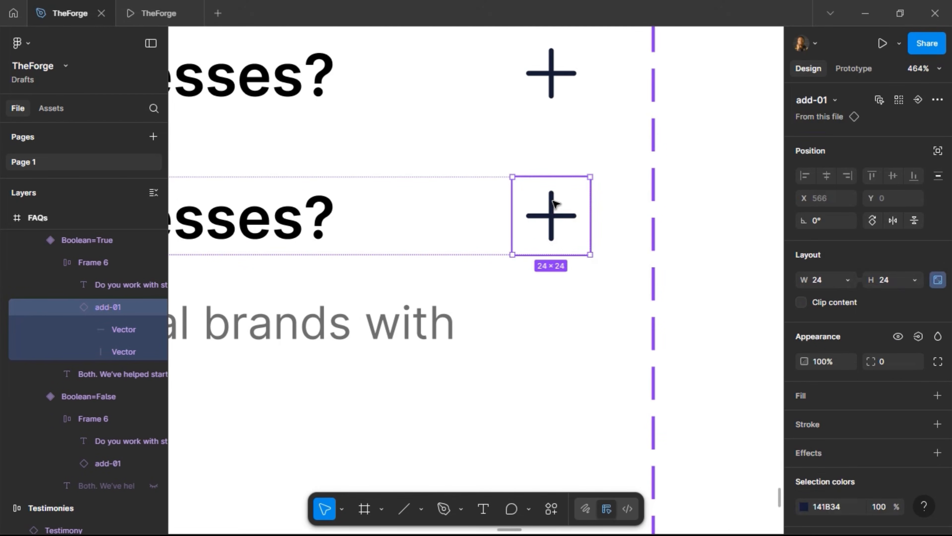
Detach the add-01 icon instances in both the True and False variants of the Question component.
{"action": "left_click", "coordinate": [551, 81]}
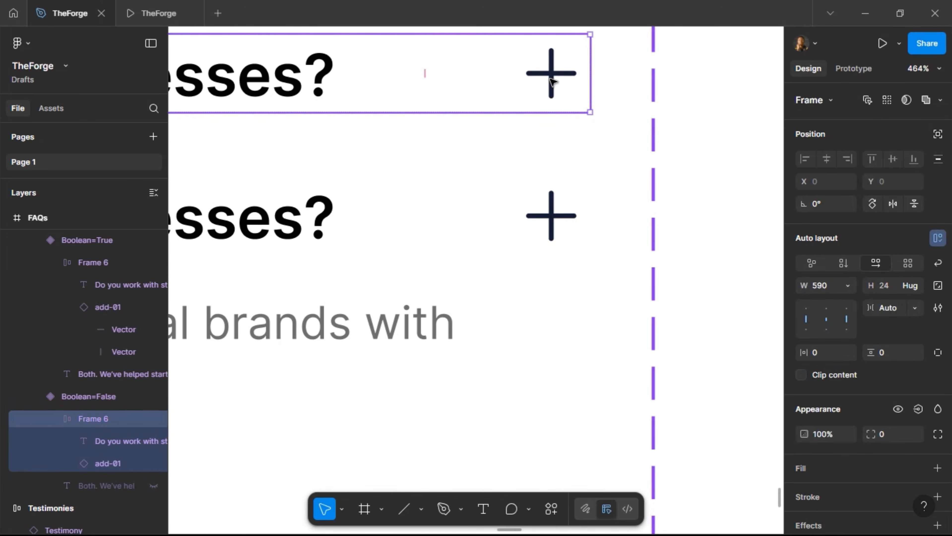
{"action": "left_click", "coordinate": [551, 80]}
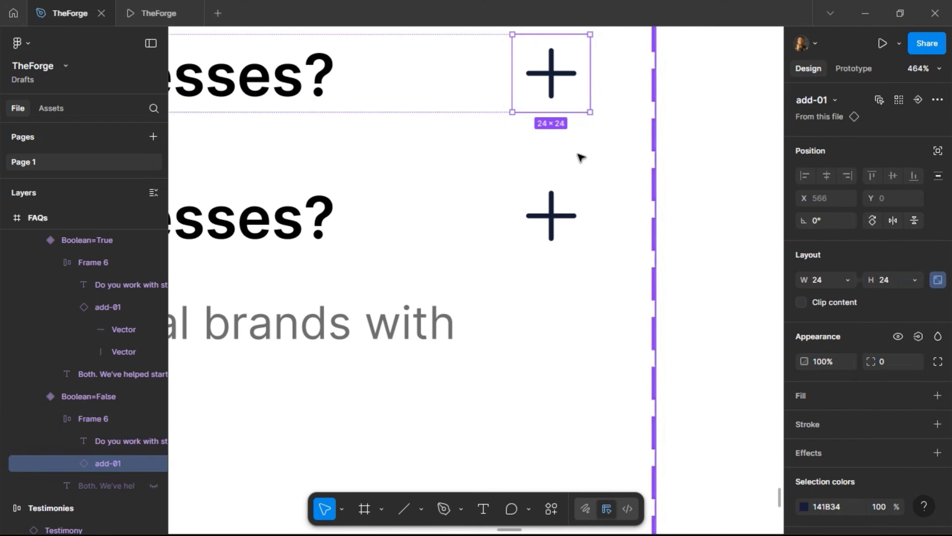
{"action": "left_click", "coordinate": [553, 215], "text": "shift"}
{"action": "right_click", "coordinate": [536, 215]}
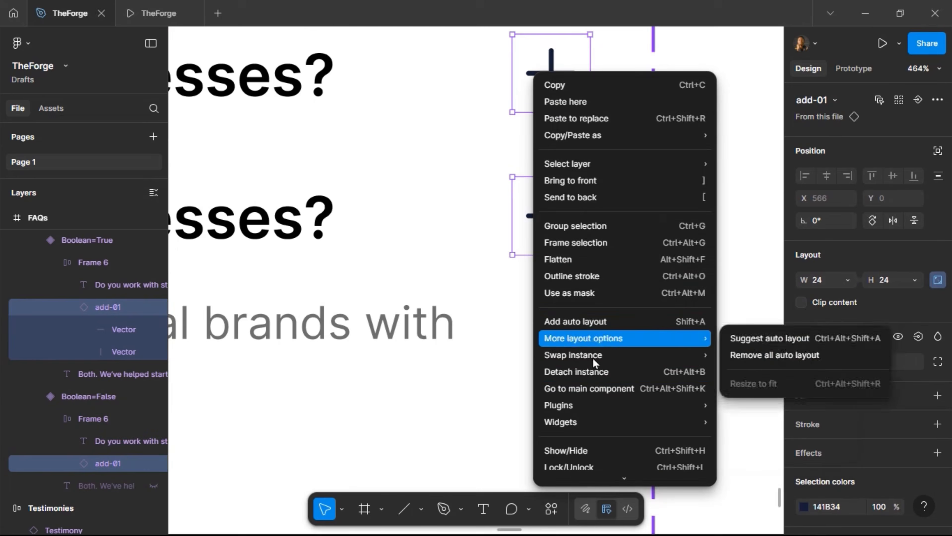
{"action": "left_click", "coordinate": [590, 379]}
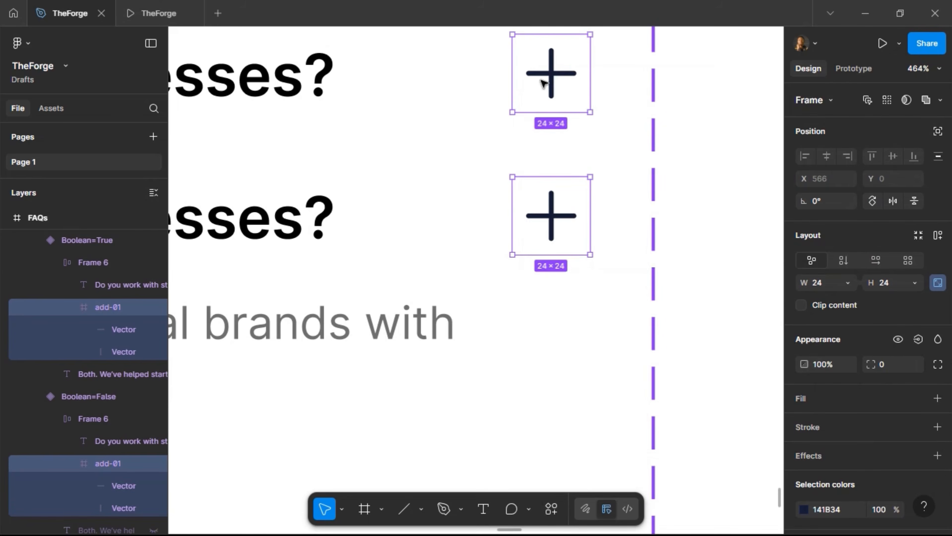
Select both line vectors of the add-01 icon inside the True variant of the Question component.
{"action": "left_click", "coordinate": [554, 197]}
{"action": "left_click", "coordinate": [551, 205]}
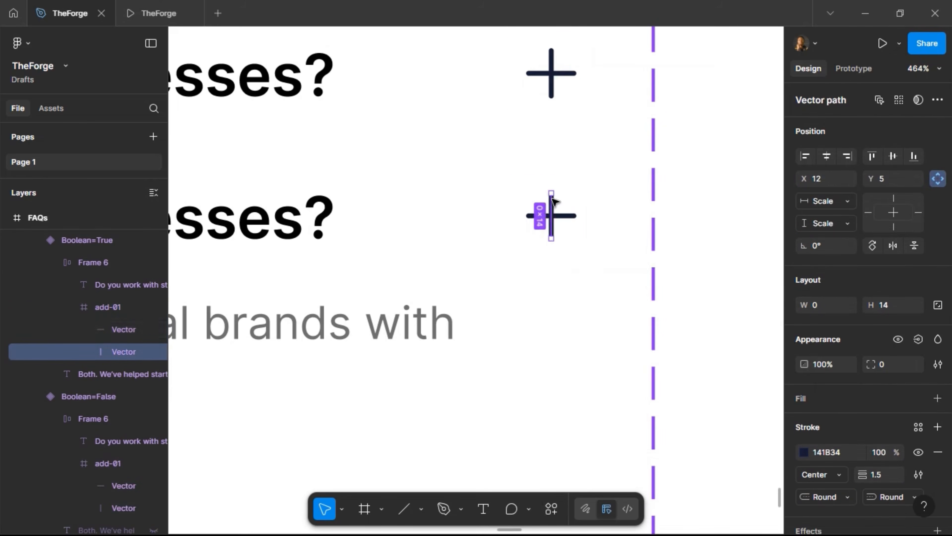
{"action": "left_click", "coordinate": [566, 220], "text": "shift"}
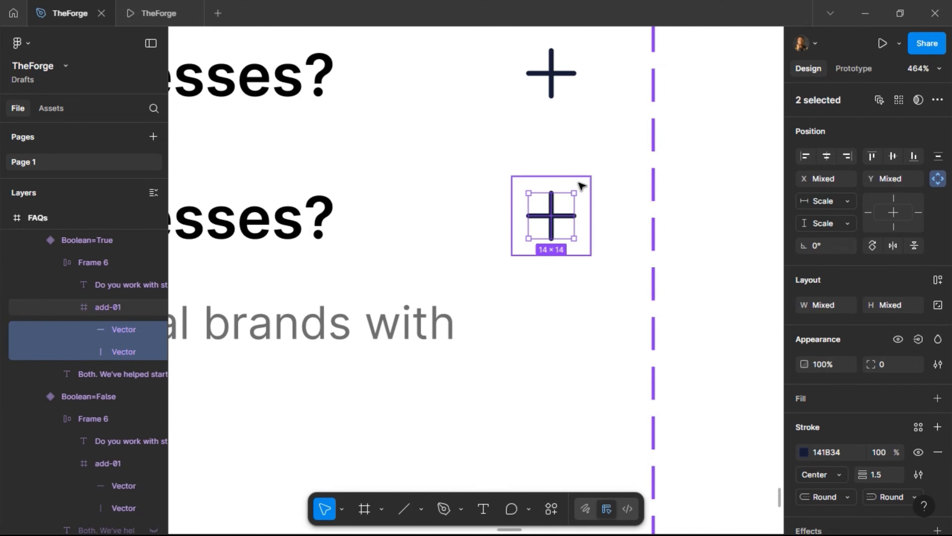
Try to rotate the two icon lines freehand into an X shape, and undo the rotations.
{"action": "left_click_drag", "start_coordinate": [577, 189], "coordinate": [549, 271]}
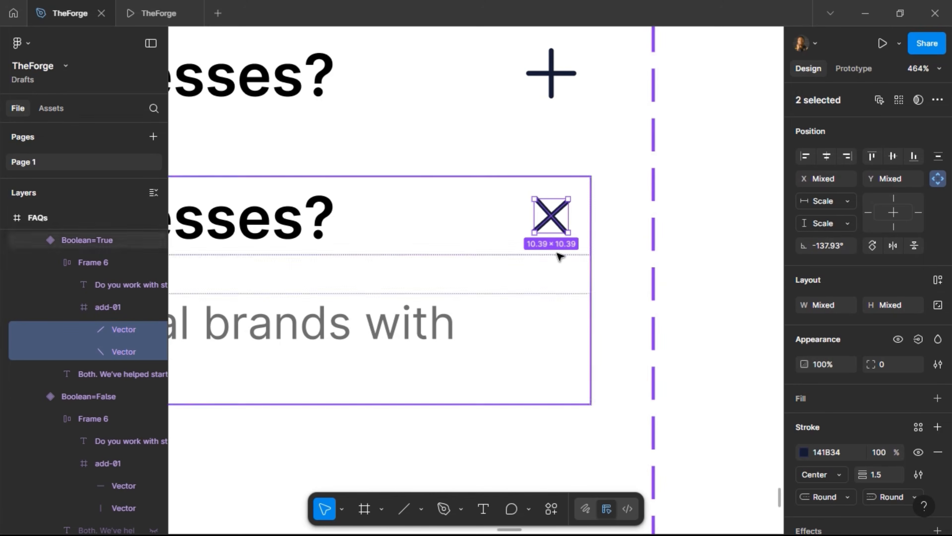
{"action": "left_click", "coordinate": [600, 210]}
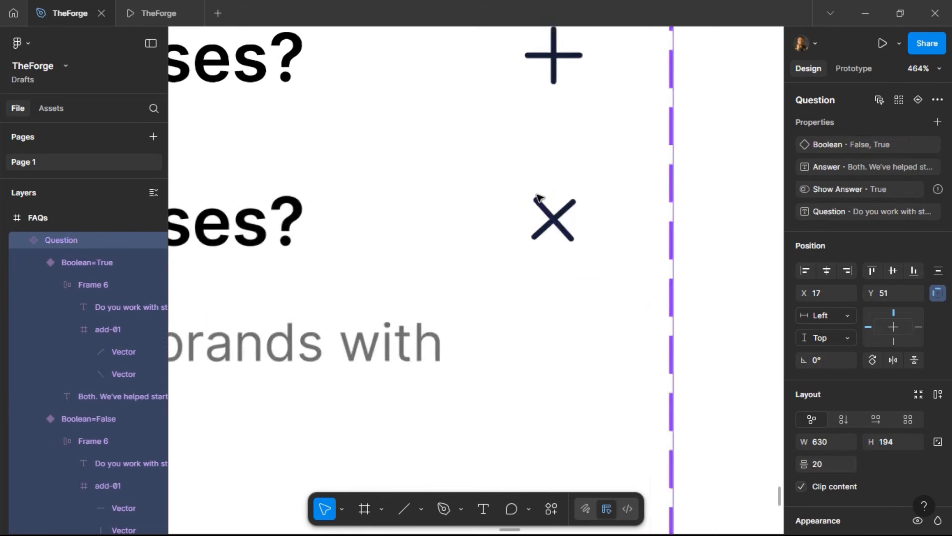
{"action": "scroll", "coordinate": [546, 202], "scroll_direction": "up", "scroll_amount": 5}
{"action": "key", "text": "ctrl+z"}
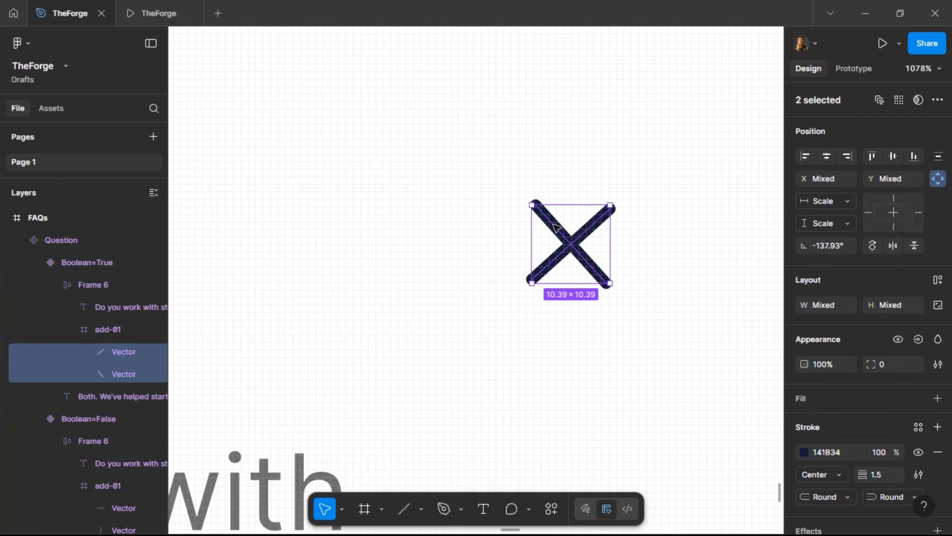
{"action": "key", "text": "ctrl+z"}
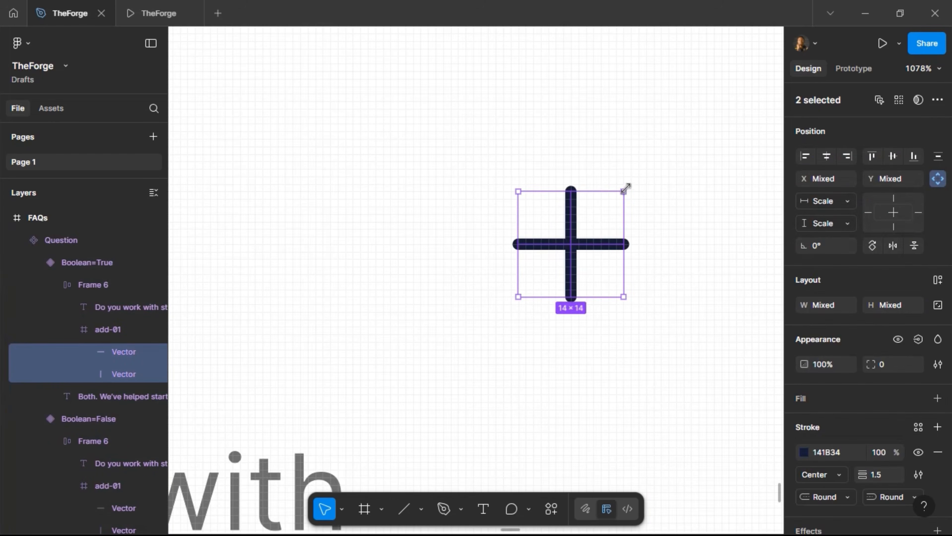
{"action": "left_click_drag", "start_coordinate": [624, 185], "coordinate": [655, 254]}
{"action": "left_click_drag", "start_coordinate": [656, 254], "coordinate": [659, 242]}
{"action": "key", "text": "ctrl+z"}
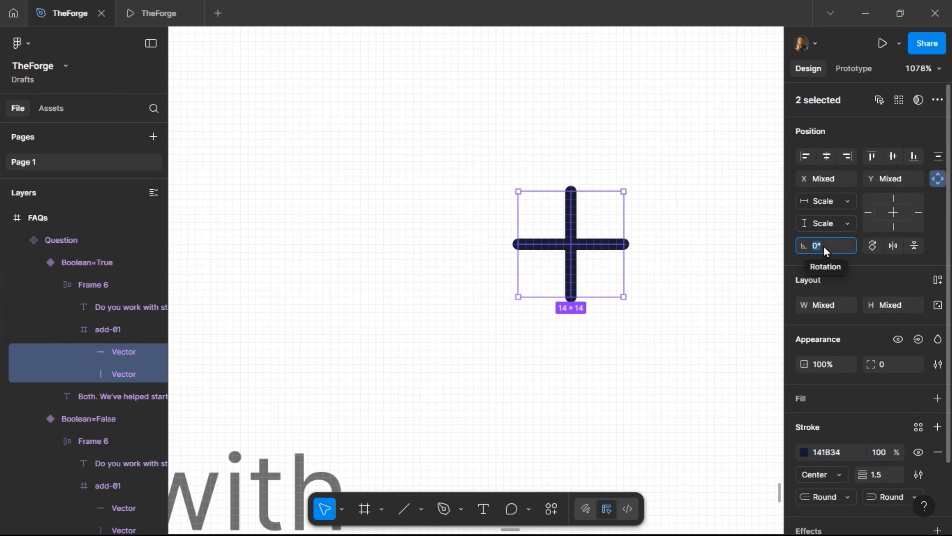
Set the rotation of both line vectors in the True variant's add-01 icon to 45°.
{"action": "left_click", "coordinate": [823, 246]}
{"action": "type", "text": "45"}
{"action": "key", "text": "Return"}
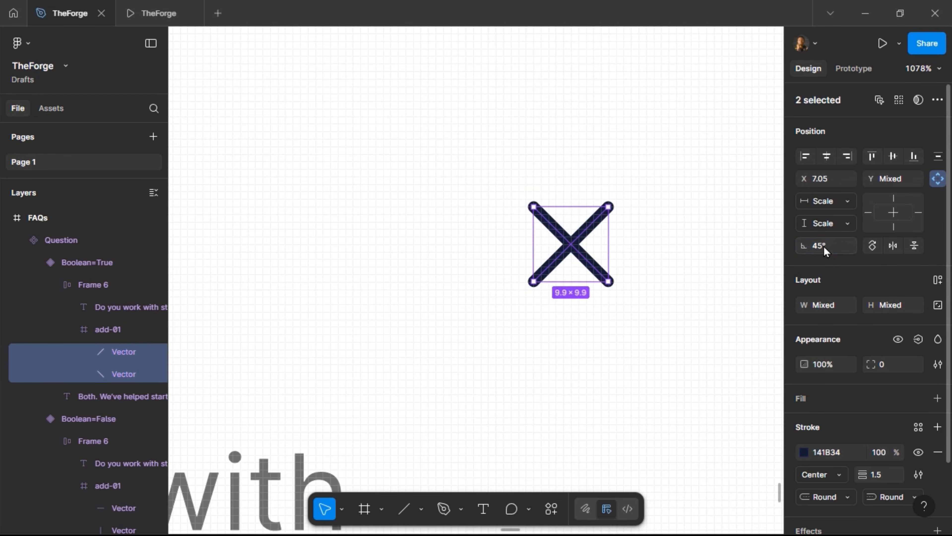
Rotate both vector lines of the add-01 icon in the Boolean=True variant to 90°, and finally to 135°.
{"action": "left_click", "coordinate": [823, 245]}
{"action": "type", "text": "90"}
{"action": "key", "text": "Return"}
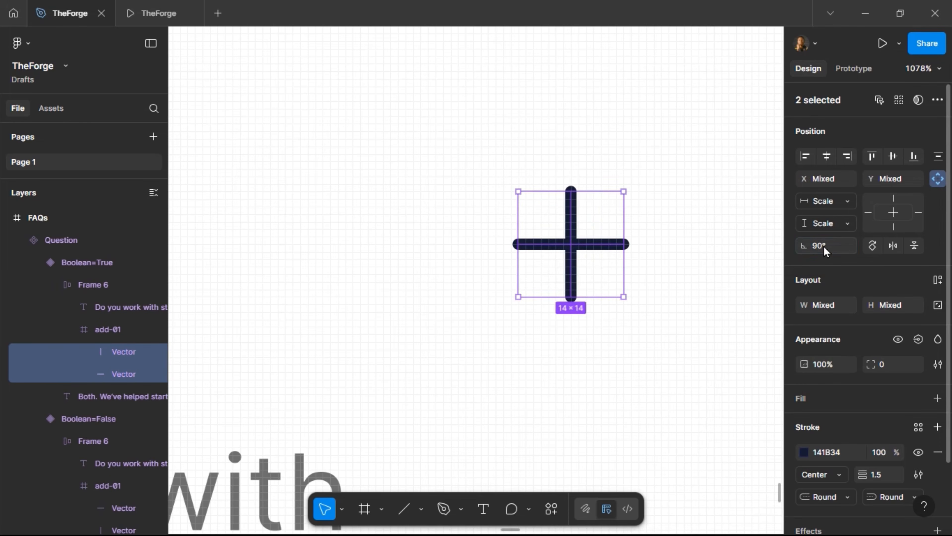
{"action": "left_click", "coordinate": [823, 245]}
{"action": "type", "text": "135"}
{"action": "key", "text": "Return"}
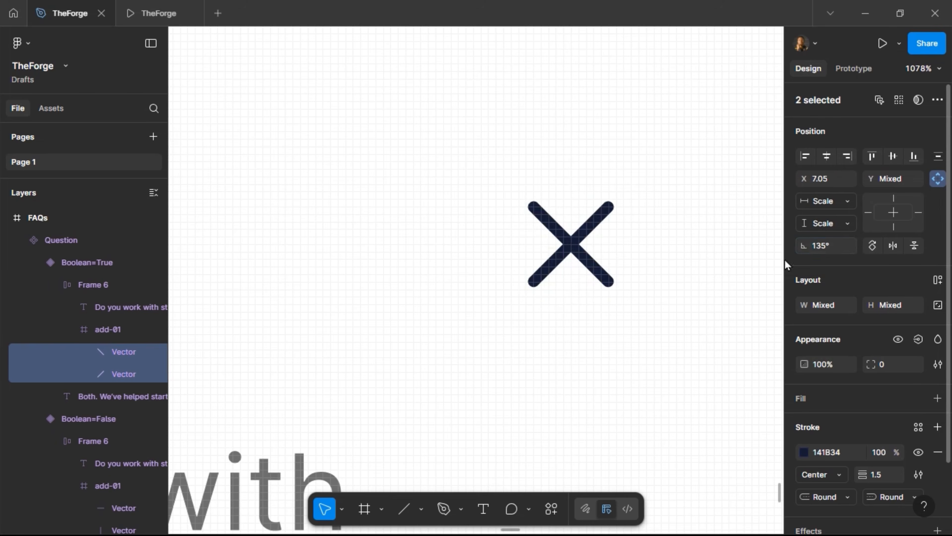
{"action": "scroll", "coordinate": [536, 265], "scroll_direction": "down", "scroll_amount": 10}
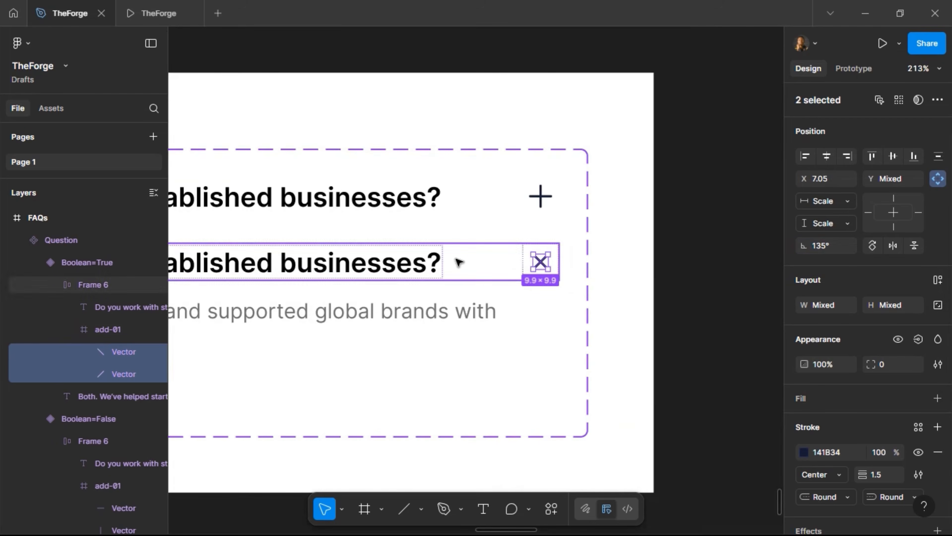
Expand and collapse the first FAQ question in the prototype preview to check the icon's rotation.
{"action": "left_click", "coordinate": [145, 17]}
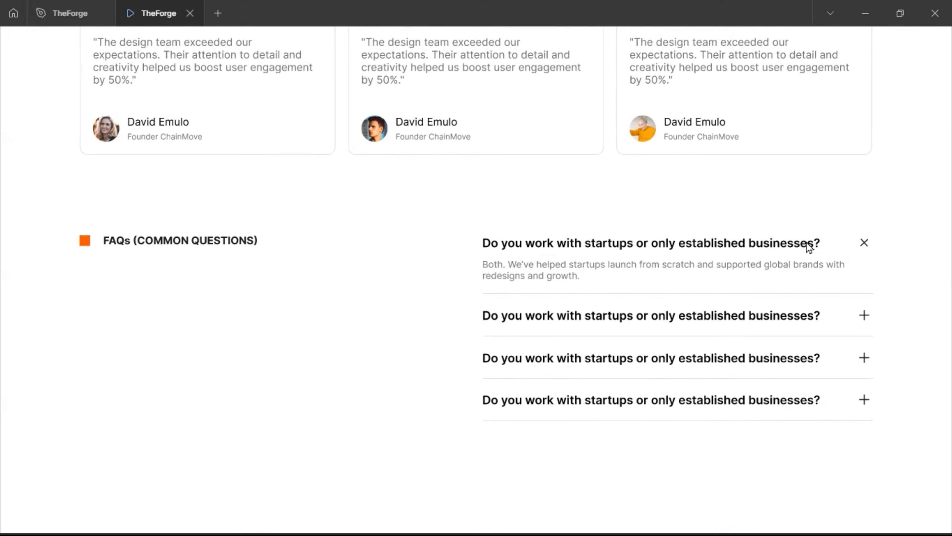
{"action": "left_click", "coordinate": [862, 246]}
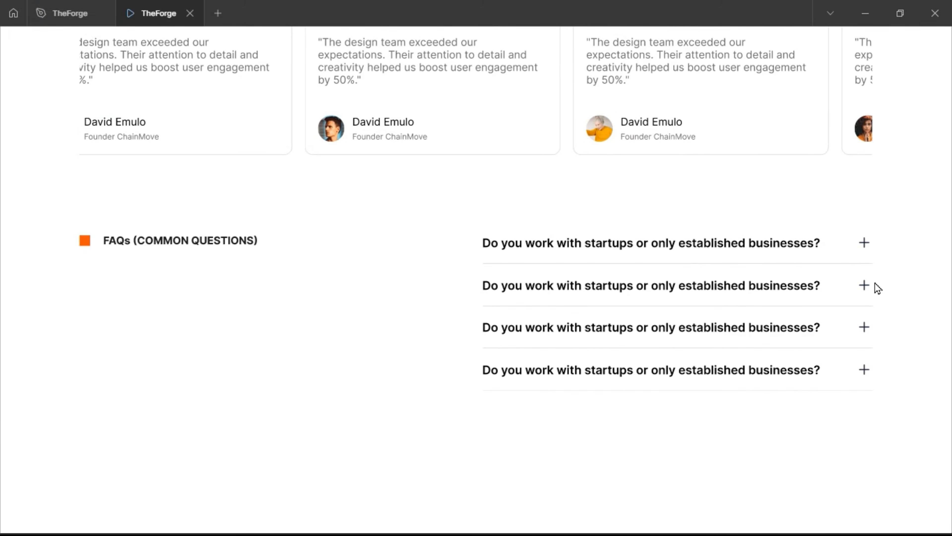
{"action": "left_click", "coordinate": [862, 248]}
{"action": "left_click", "coordinate": [864, 246]}
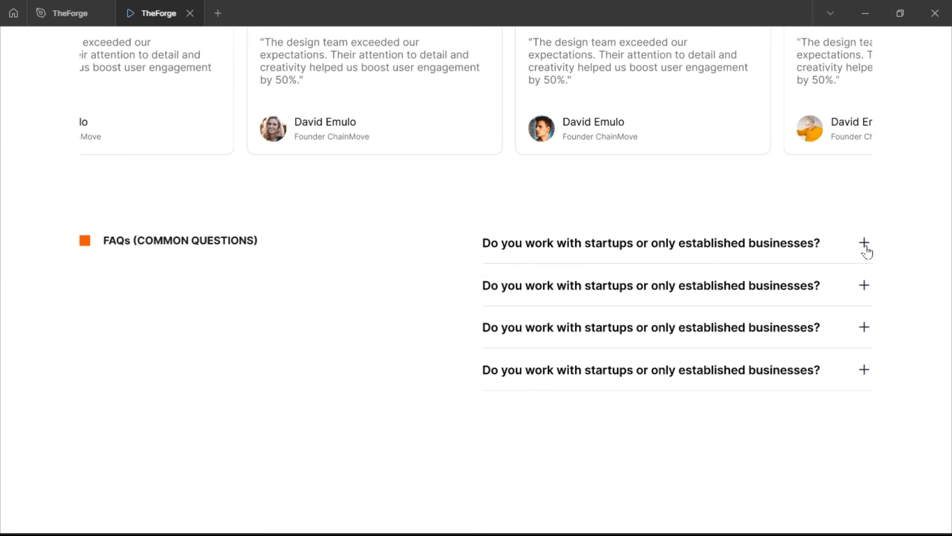
{"action": "left_click", "coordinate": [865, 247]}
{"action": "left_click", "coordinate": [863, 249]}
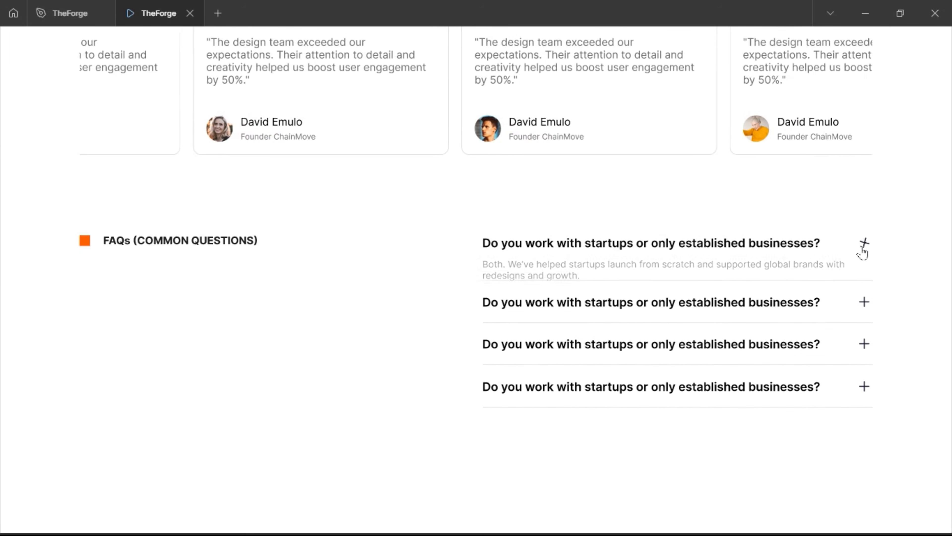
{"action": "left_click", "coordinate": [866, 245]}
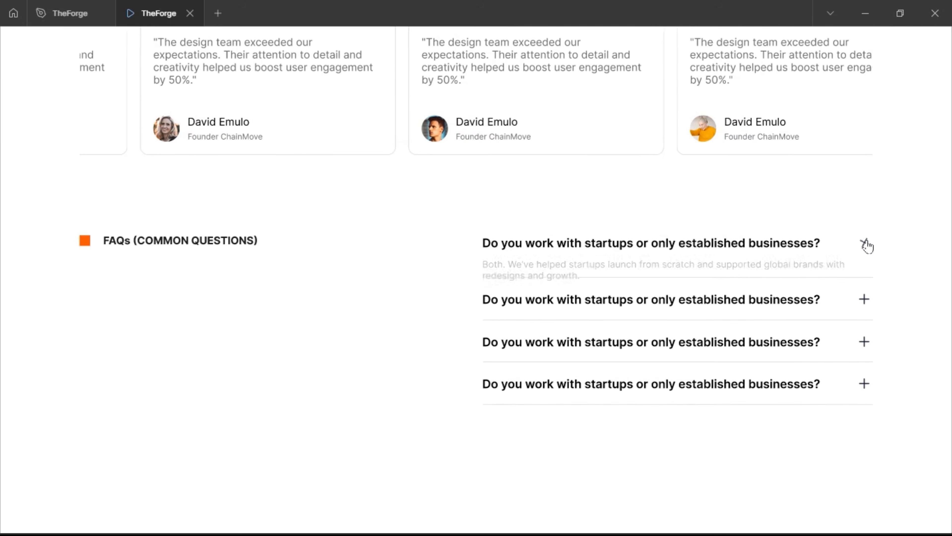
{"action": "left_click", "coordinate": [866, 246]}
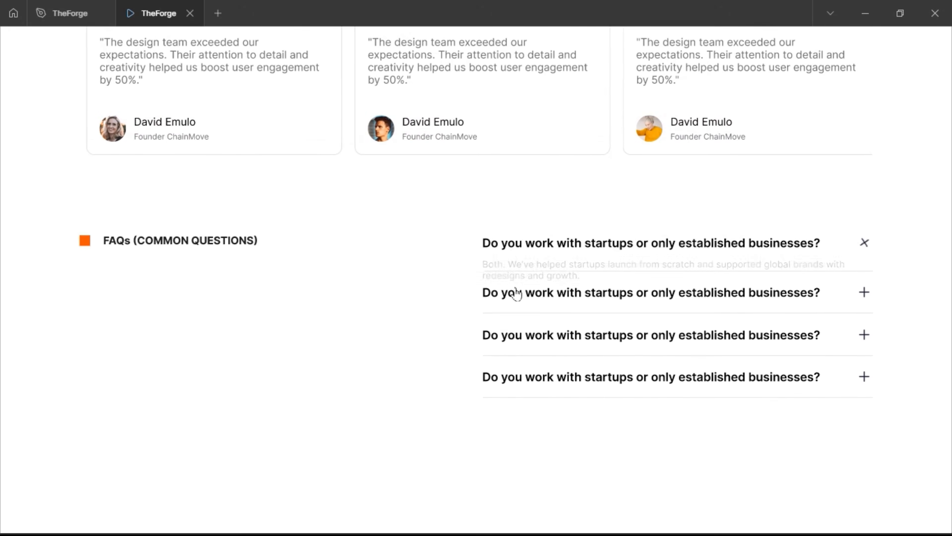
Back in the design file, set the rotation of both icon lines in the Boolean=True variant to -135°.
{"action": "left_click", "coordinate": [65, 16]}
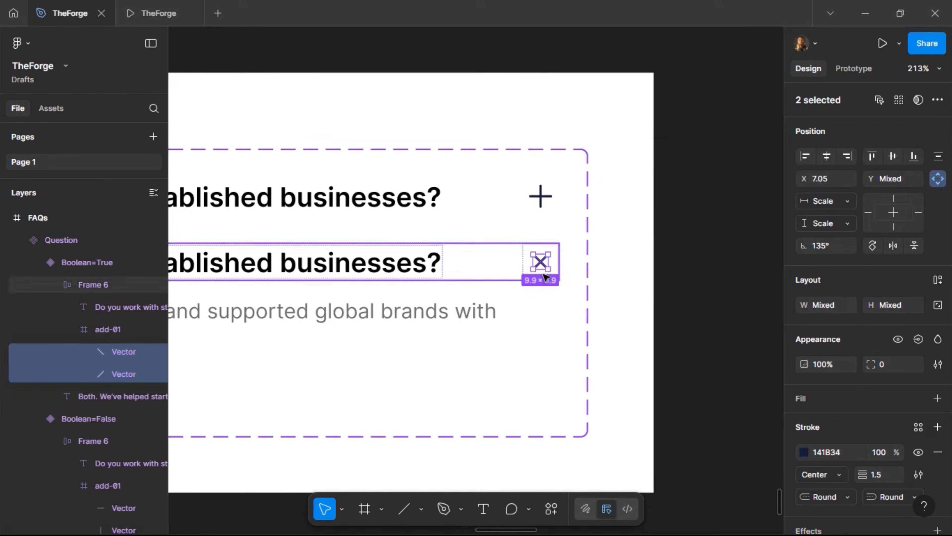
{"action": "left_click", "coordinate": [838, 245]}
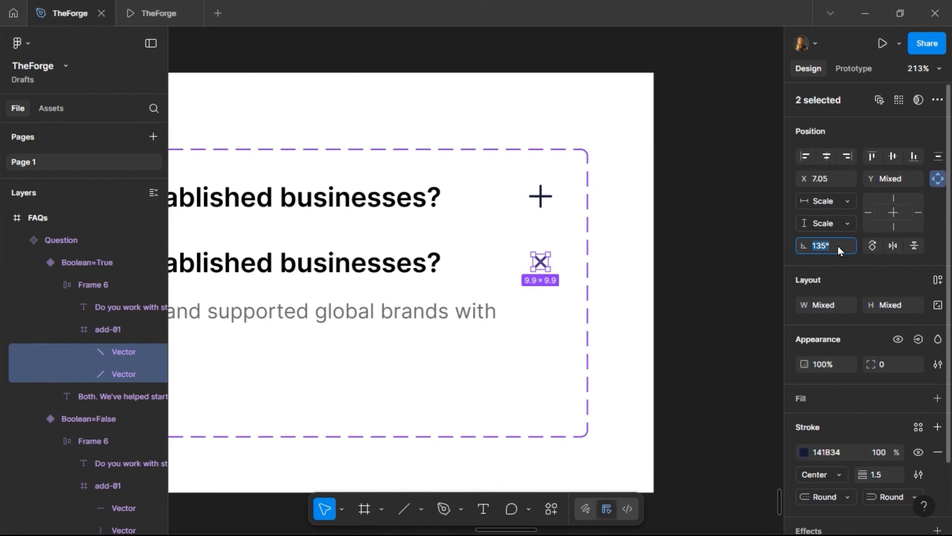
{"action": "type", "text": "-135"}
{"action": "key", "text": "Return"}
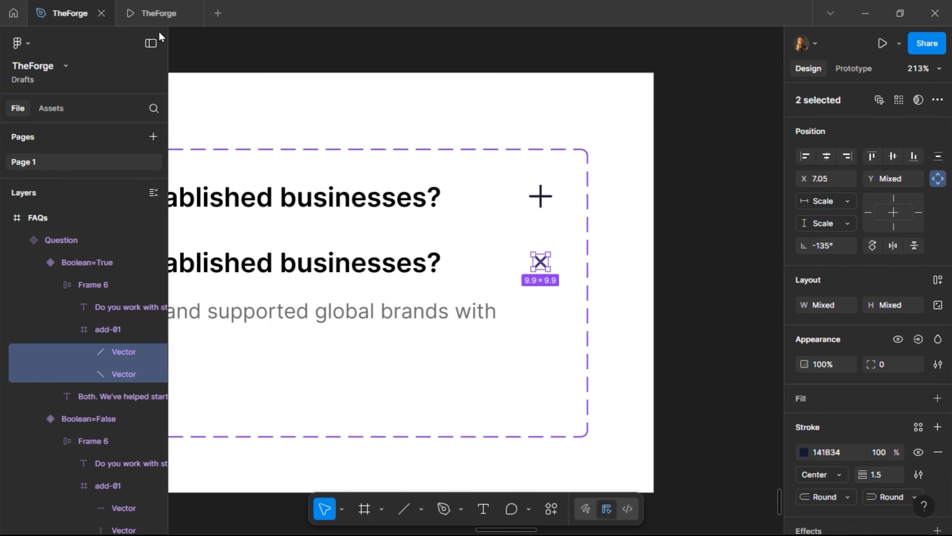
Test the first FAQ question in the prototype preview again to check the icon turning in the reversed direction.
{"action": "left_click", "coordinate": [140, 15]}
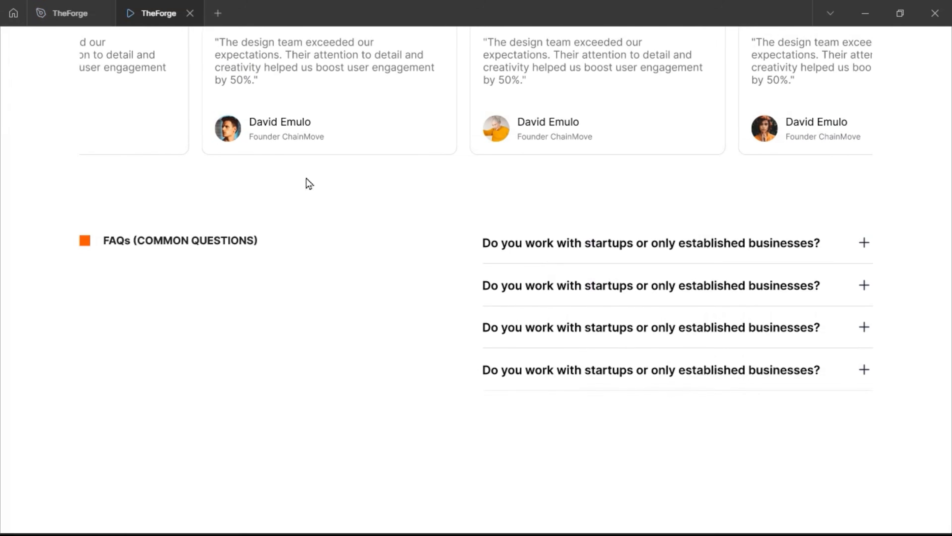
{"action": "left_click", "coordinate": [849, 246]}
{"action": "left_click", "coordinate": [850, 247]}
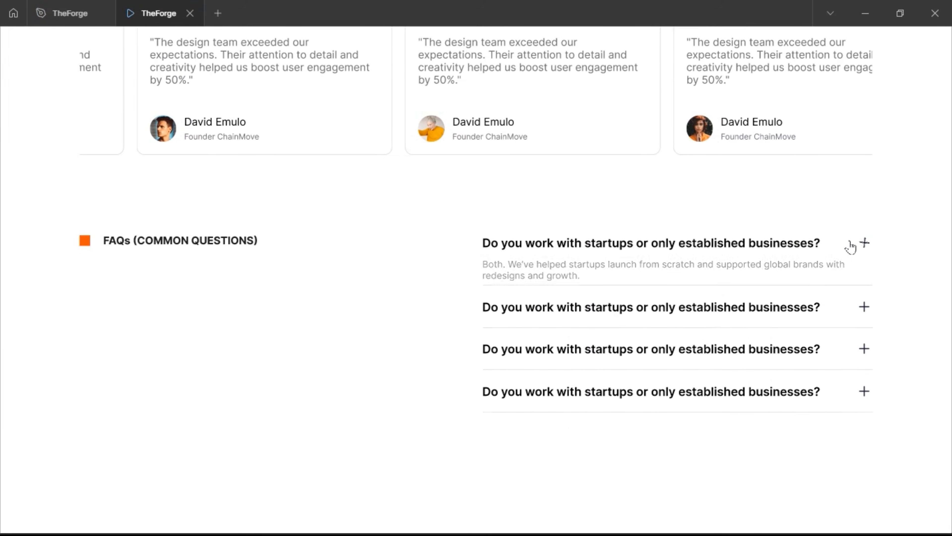
{"action": "left_click", "coordinate": [849, 247]}
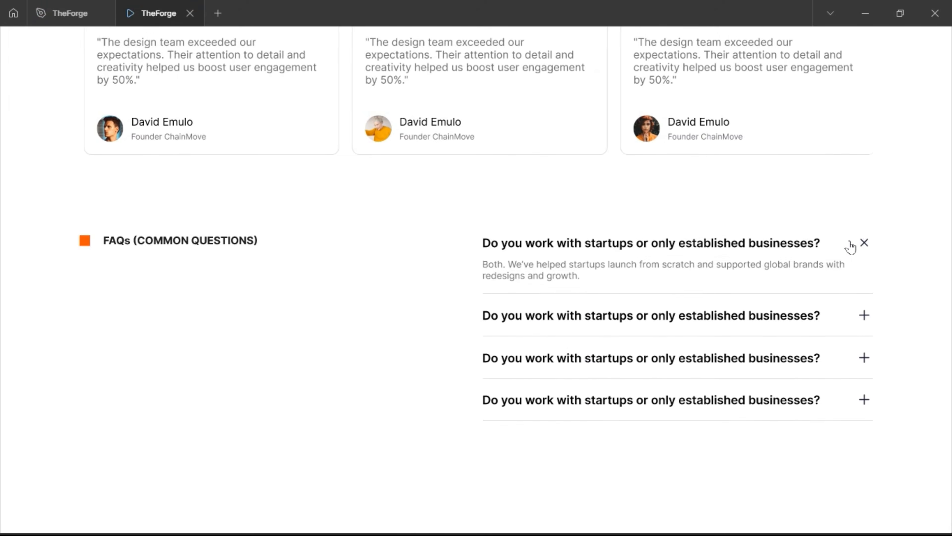
{"action": "left_click", "coordinate": [850, 247]}
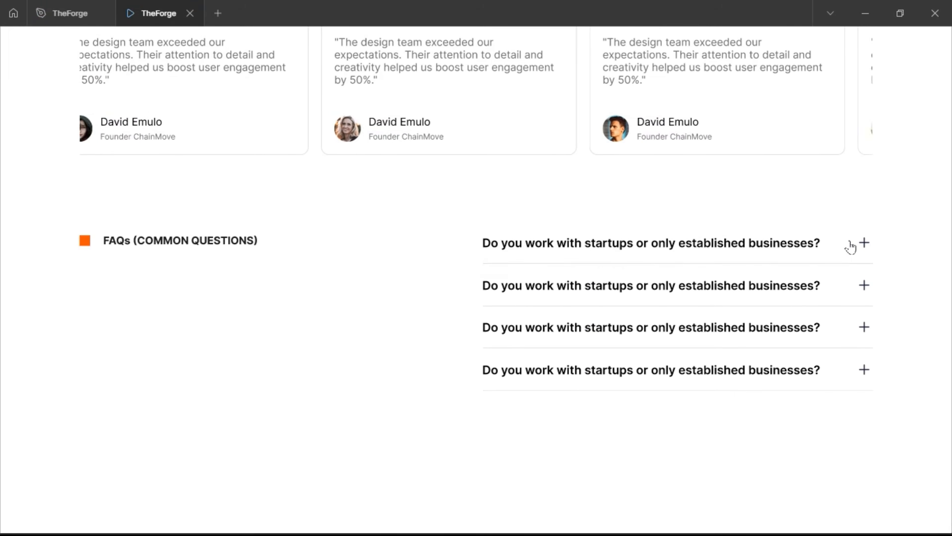
In the design file, set the animation curve of the Boolean=False variant's click interaction to Ease in and out.
{"action": "left_click", "coordinate": [58, 20]}
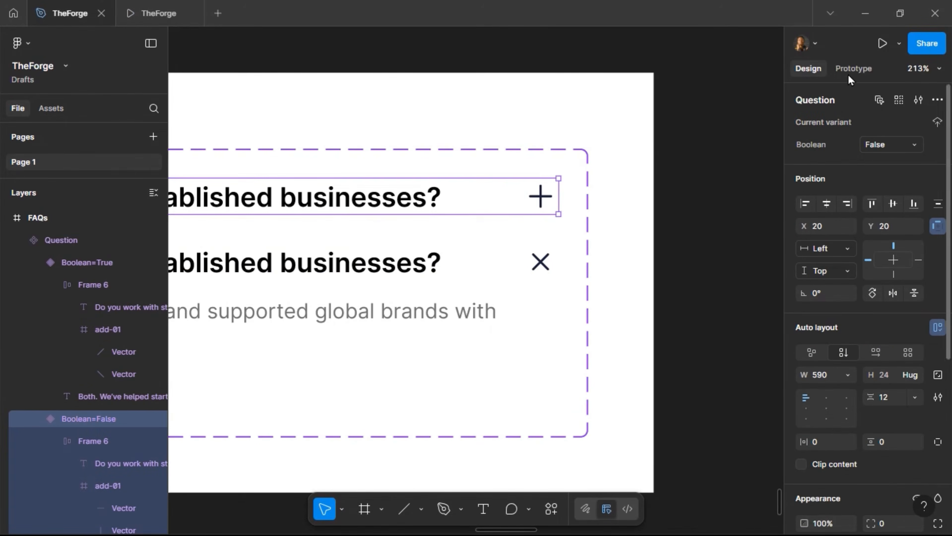
{"action": "left_click", "coordinate": [849, 73]}
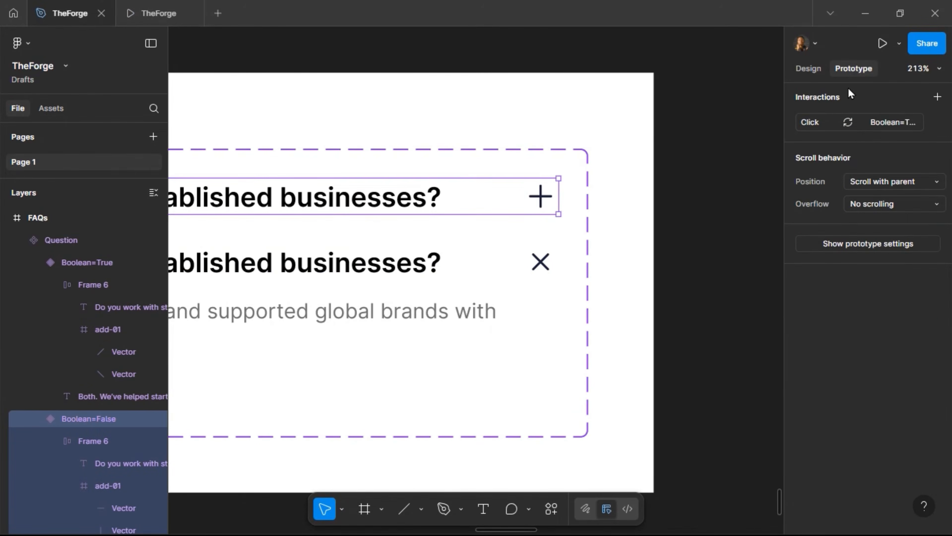
{"action": "left_click", "coordinate": [854, 129]}
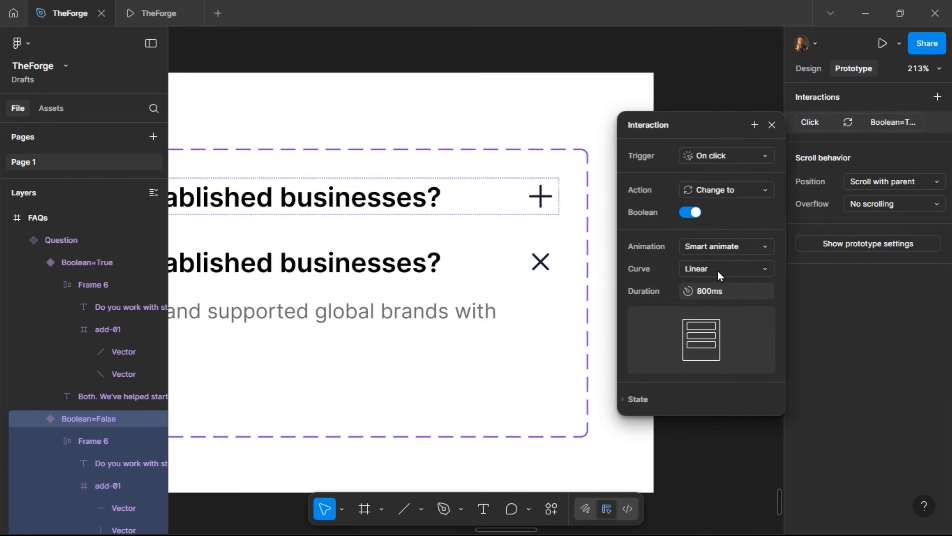
{"action": "left_click", "coordinate": [719, 275]}
{"action": "left_click", "coordinate": [730, 328]}
Set the animation curve of the click interaction on Frame 6 in the Boolean=True variant to Ease in and out.
{"action": "left_click", "coordinate": [493, 271]}
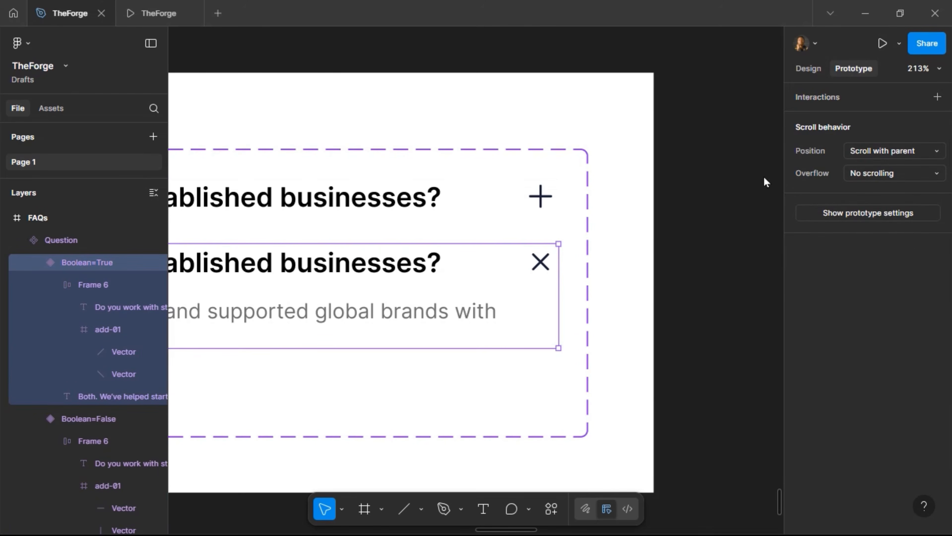
{"action": "left_click", "coordinate": [510, 270]}
{"action": "left_click", "coordinate": [846, 123]}
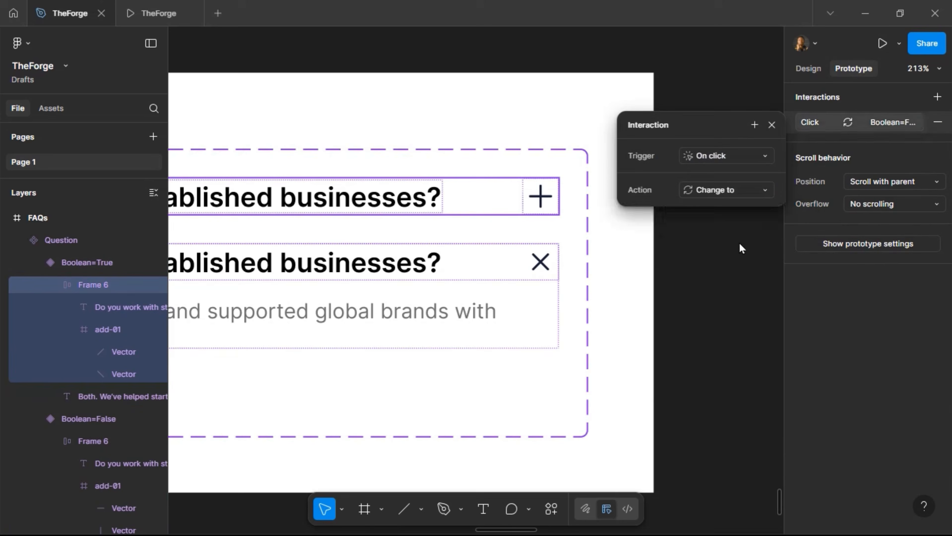
{"action": "left_click", "coordinate": [724, 270]}
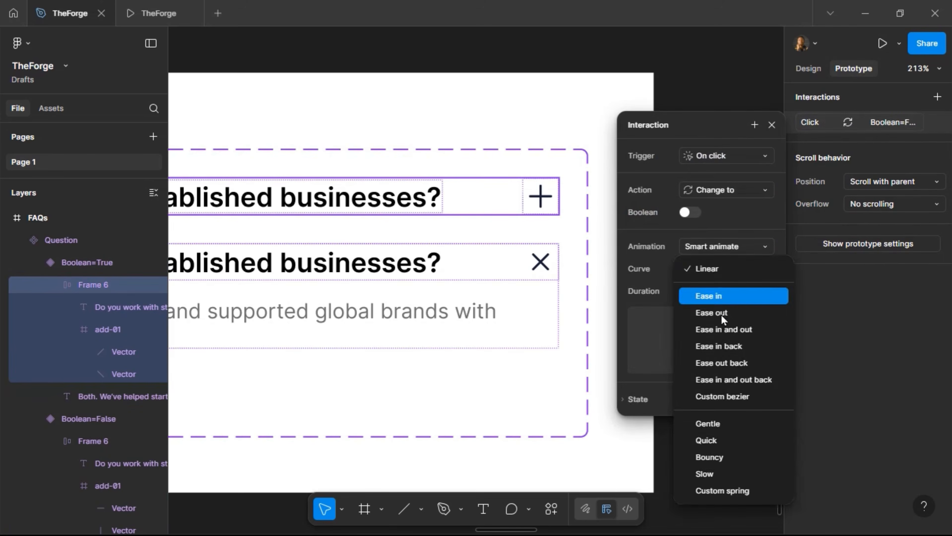
{"action": "left_click", "coordinate": [721, 330]}
{"action": "left_click", "coordinate": [771, 127]}
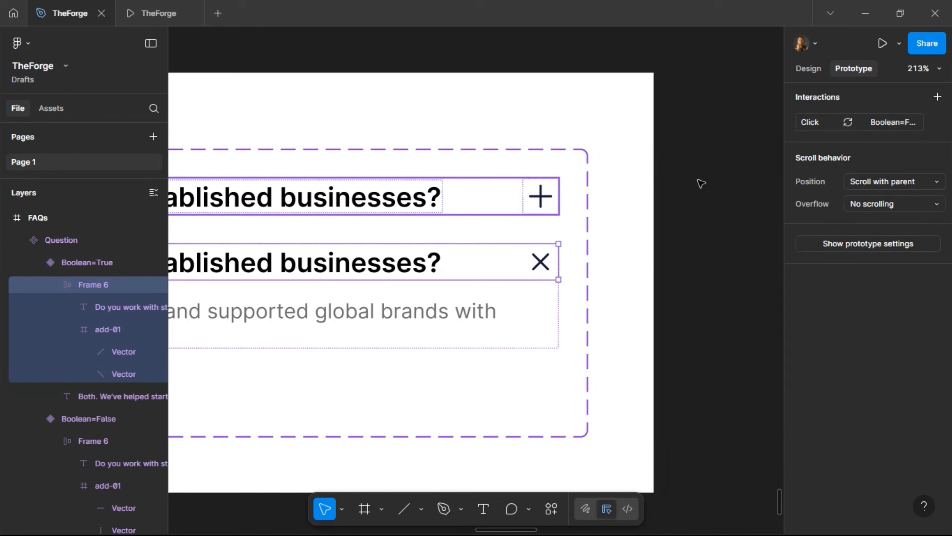
Toggle the first FAQ question repeatedly in the prototype preview to check the eased animation.
{"action": "left_click", "coordinate": [157, 14]}
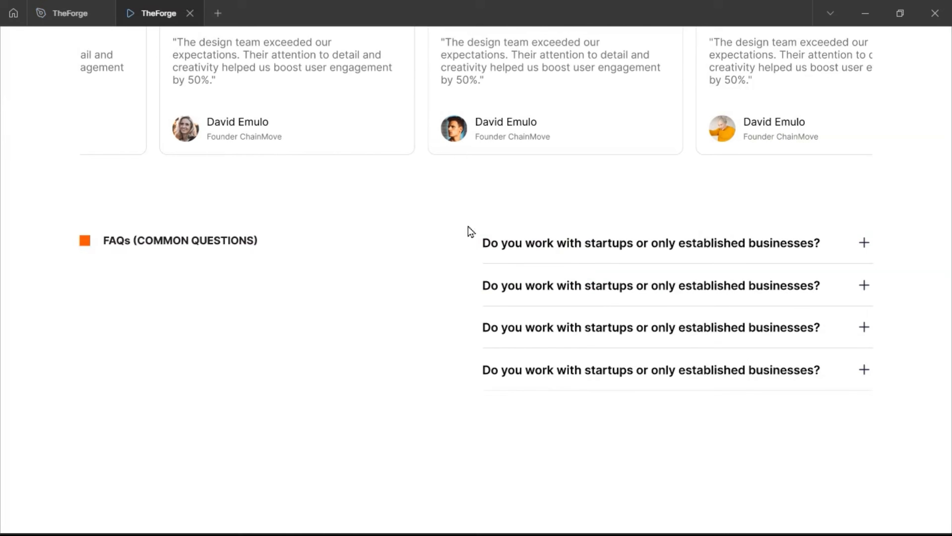
{"action": "left_click", "coordinate": [864, 243]}
{"action": "left_click", "coordinate": [864, 243]}
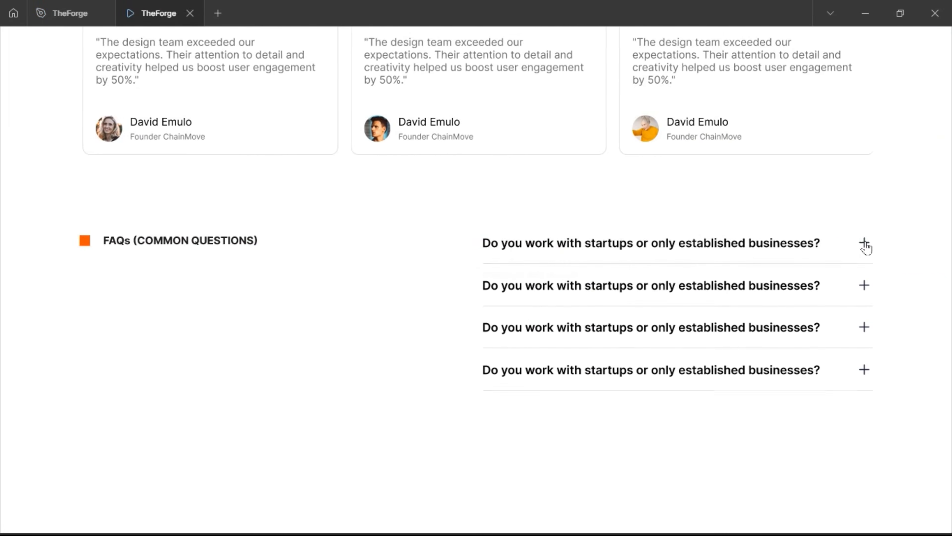
{"action": "left_click", "coordinate": [865, 243]}
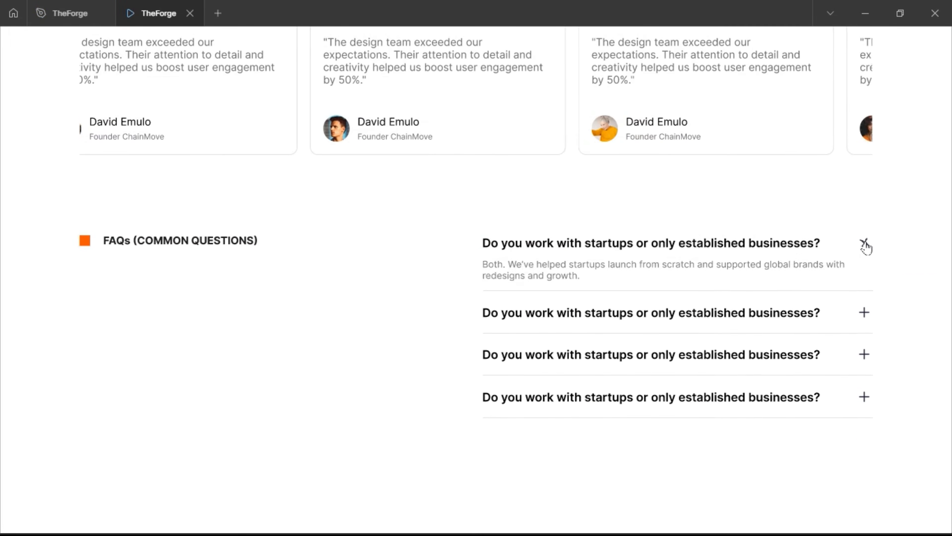
{"action": "left_click", "coordinate": [864, 243]}
{"action": "left_click", "coordinate": [865, 244]}
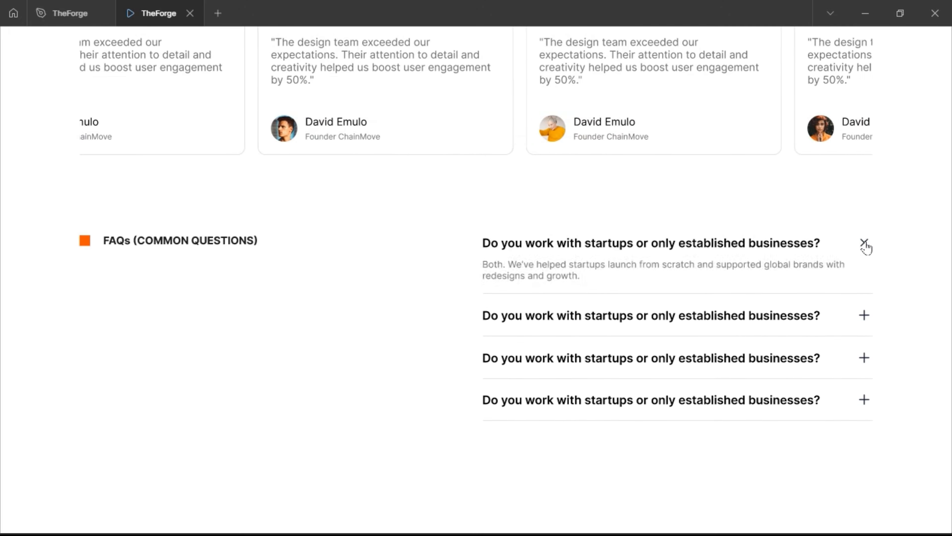
{"action": "left_click", "coordinate": [865, 244]}
{"action": "left_click", "coordinate": [865, 244]}
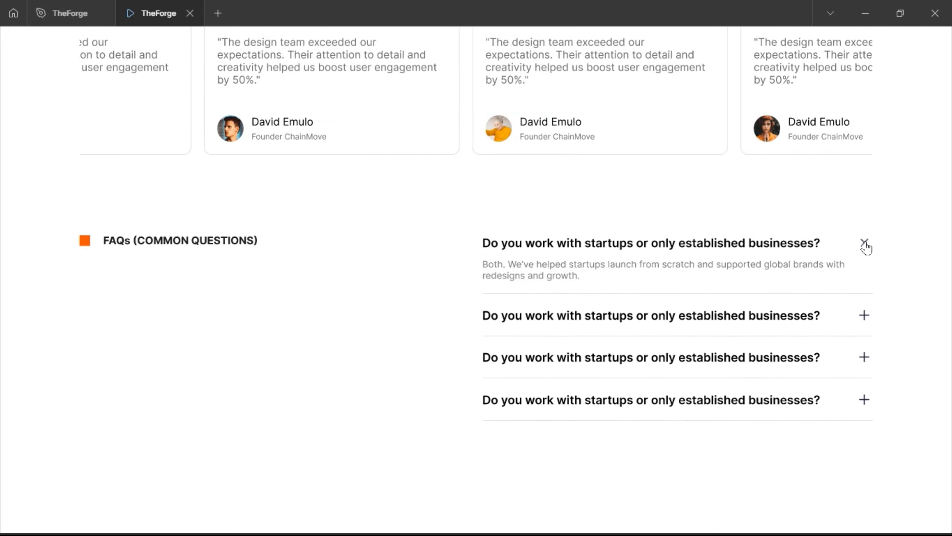
{"action": "left_click", "coordinate": [866, 246]}
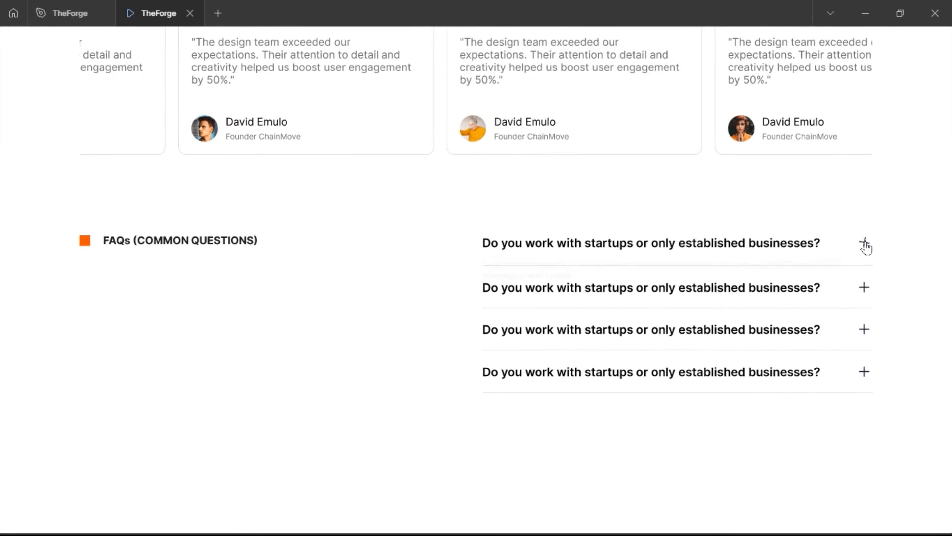
Test opening and closing the remaining FAQ questions below the first one in the preview.
{"action": "left_click", "coordinate": [867, 285]}
{"action": "left_click", "coordinate": [866, 285]}
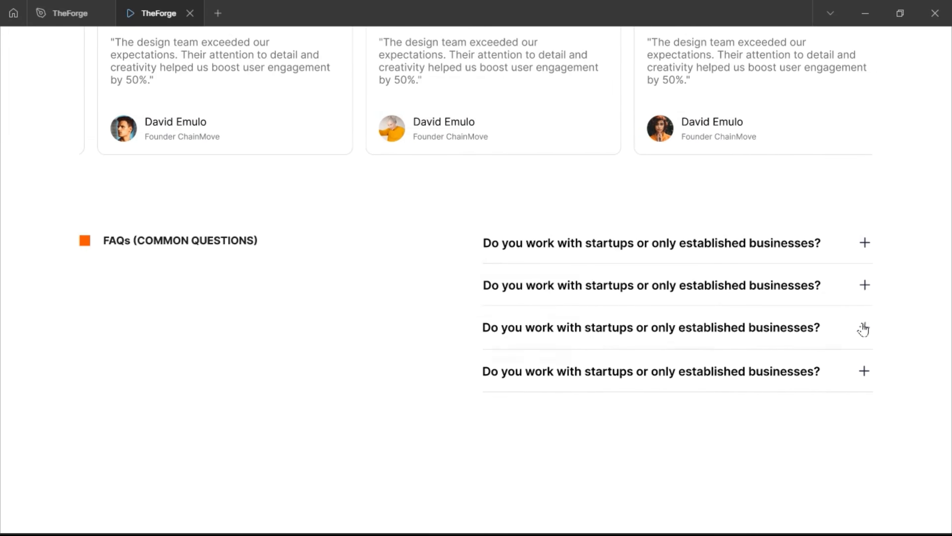
{"action": "left_click", "coordinate": [863, 329]}
{"action": "left_click", "coordinate": [869, 393]}
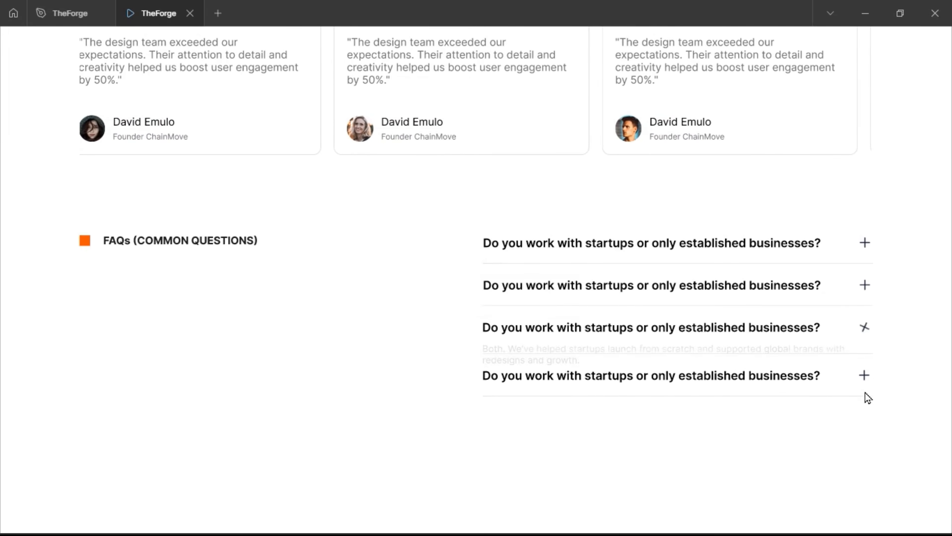
{"action": "left_click", "coordinate": [862, 373]}
Return to the design file's homepage FAQ section, then copy the question "What services do you offer?" from the content in Sticky Notes.
{"action": "left_click", "coordinate": [70, 13]}
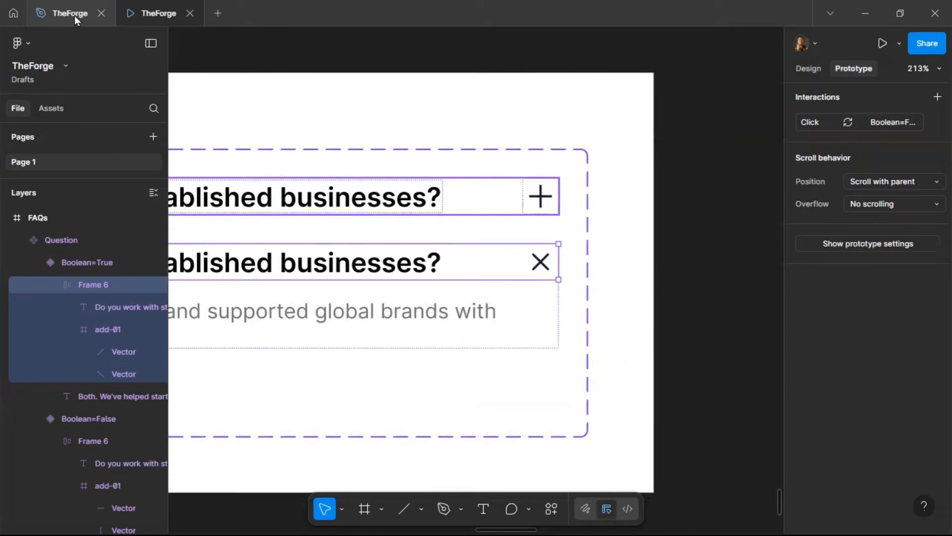
{"action": "scroll", "coordinate": [427, 249], "scroll_direction": "down", "scroll_amount": 2}
{"action": "scroll", "coordinate": [612, 283], "scroll_direction": "right", "scroll_amount": 15}
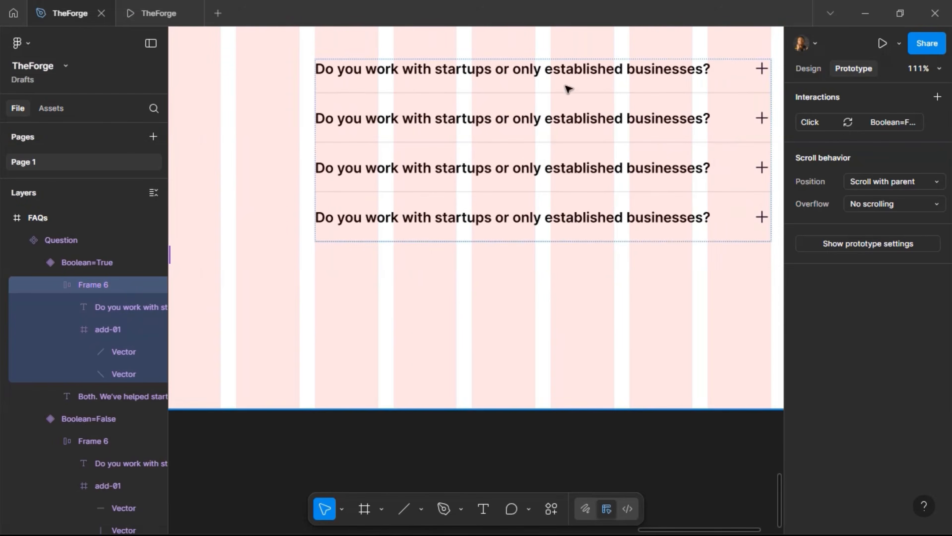
{"action": "scroll", "coordinate": [544, 144], "scroll_direction": "right", "scroll_amount": 5}
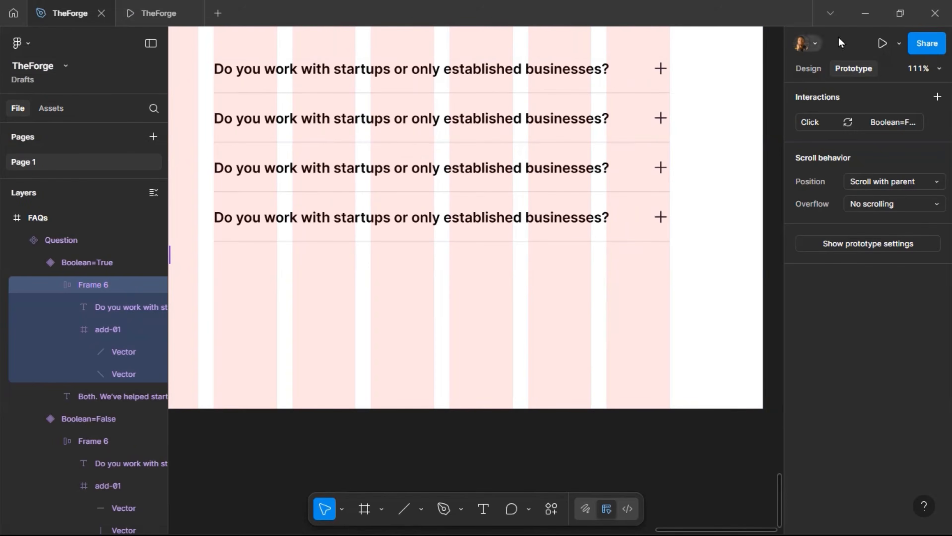
{"action": "left_click", "coordinate": [859, 19]}
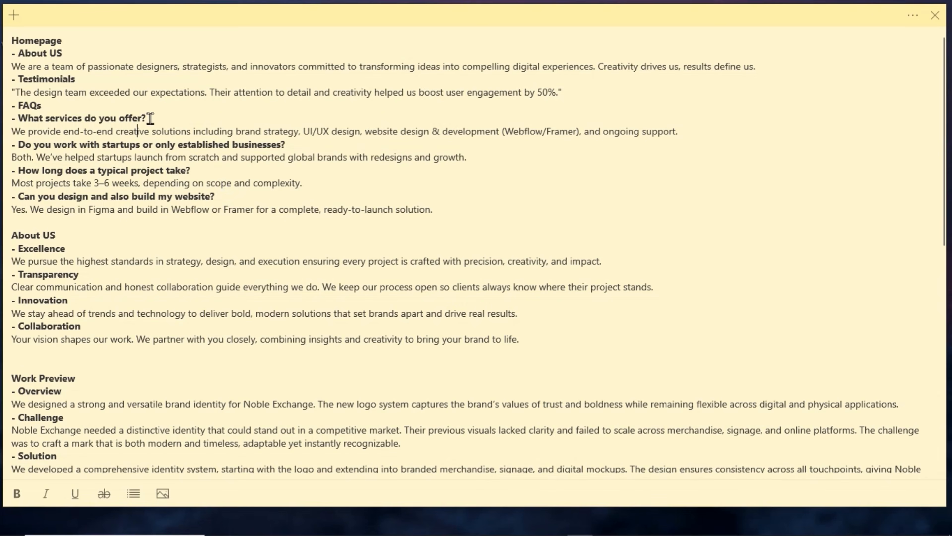
{"action": "left_click_drag", "start_coordinate": [147, 118], "coordinate": [32, 115]}
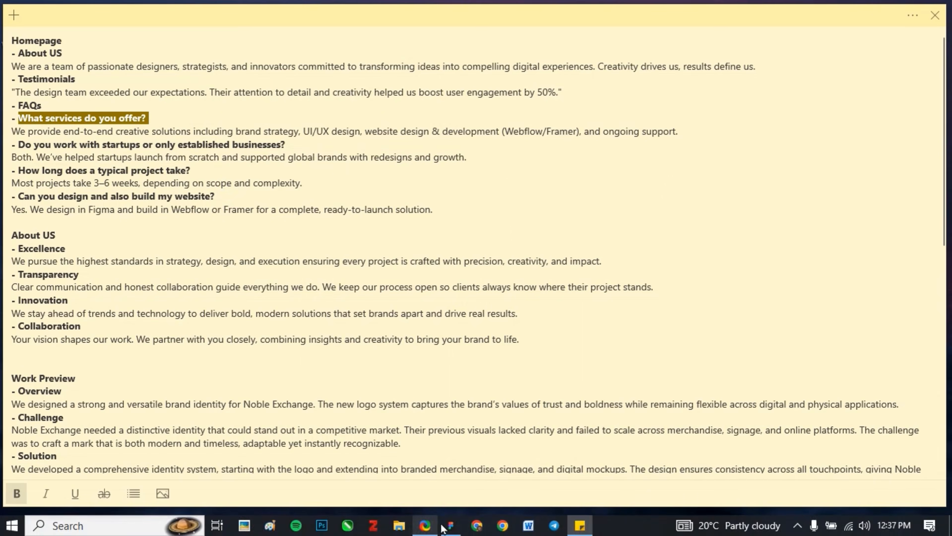
Back in Figma, select all four Question instances in the homepage FAQ list and turn on their Boolean property.
{"action": "left_click", "coordinate": [452, 526]}
{"action": "scroll", "coordinate": [501, 83], "scroll_direction": "up", "scroll_amount": 2}
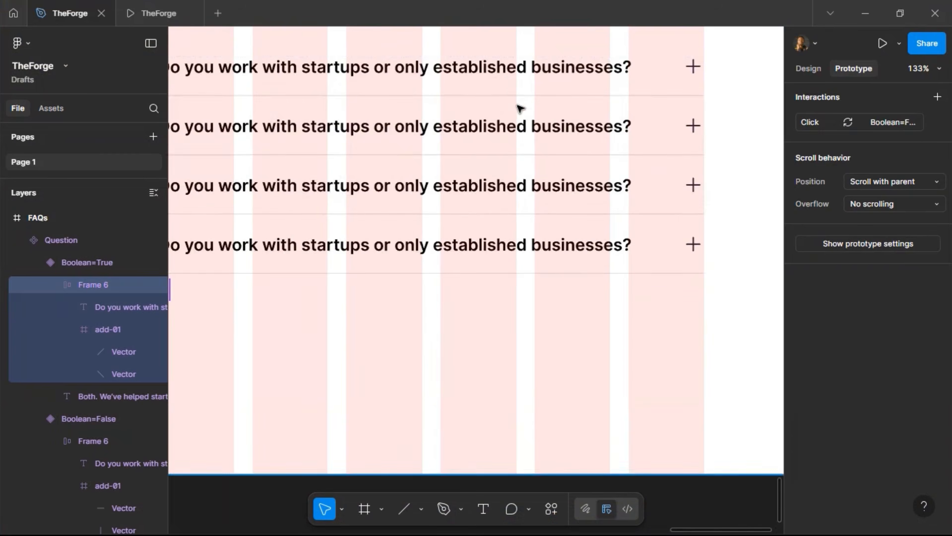
{"action": "scroll", "coordinate": [518, 106], "scroll_direction": "down", "scroll_amount": 4}
{"action": "left_click", "coordinate": [454, 83]}
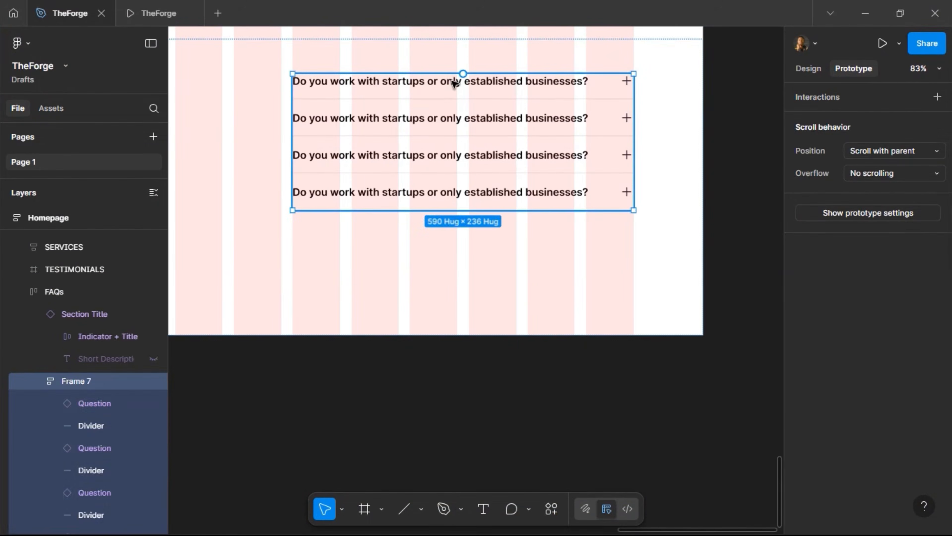
{"action": "left_click", "coordinate": [454, 83]}
{"action": "left_click", "coordinate": [422, 120], "text": "shift"}
{"action": "left_click", "coordinate": [427, 156], "text": "shift"}
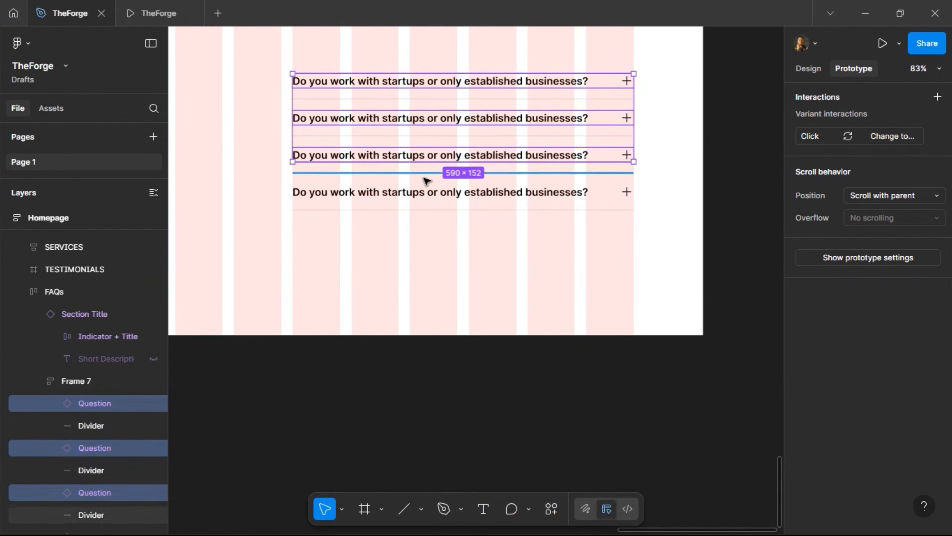
{"action": "left_click", "coordinate": [425, 191], "text": "shift"}
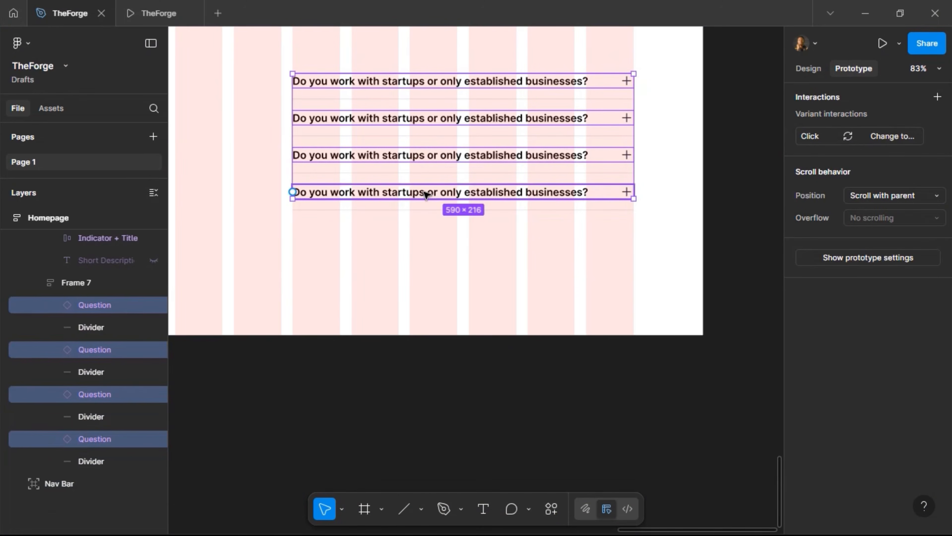
{"action": "left_click", "coordinate": [810, 67]}
{"action": "left_click", "coordinate": [876, 139]}
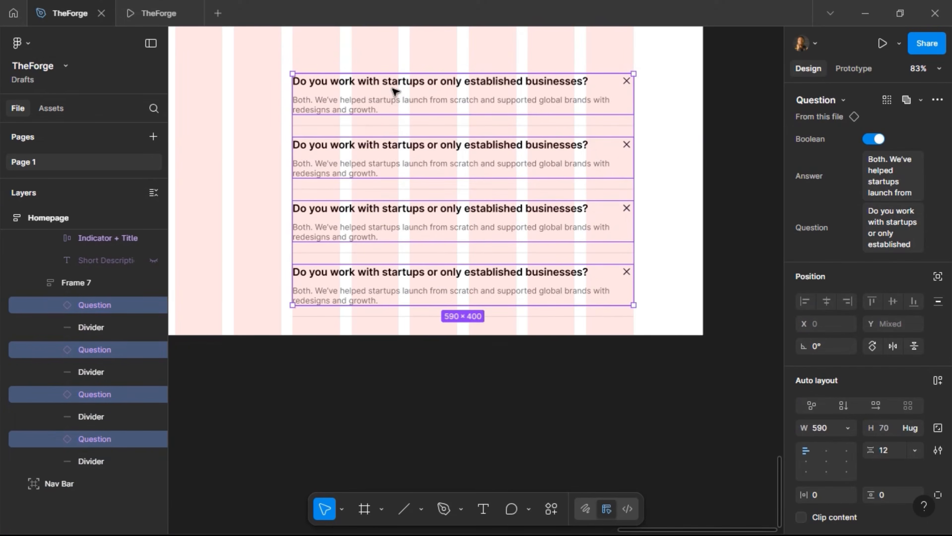
Replace the first FAQ question's text with "What services do you offer?" without a trailing line break.
{"action": "double_click", "coordinate": [399, 81]}
{"action": "double_click", "coordinate": [401, 81]}
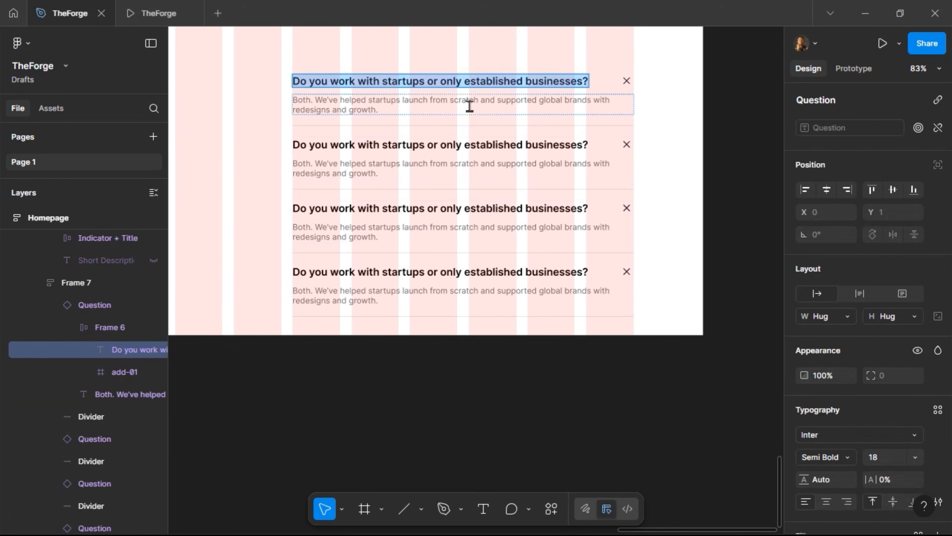
{"action": "type", "text": "What services do you offer?"}
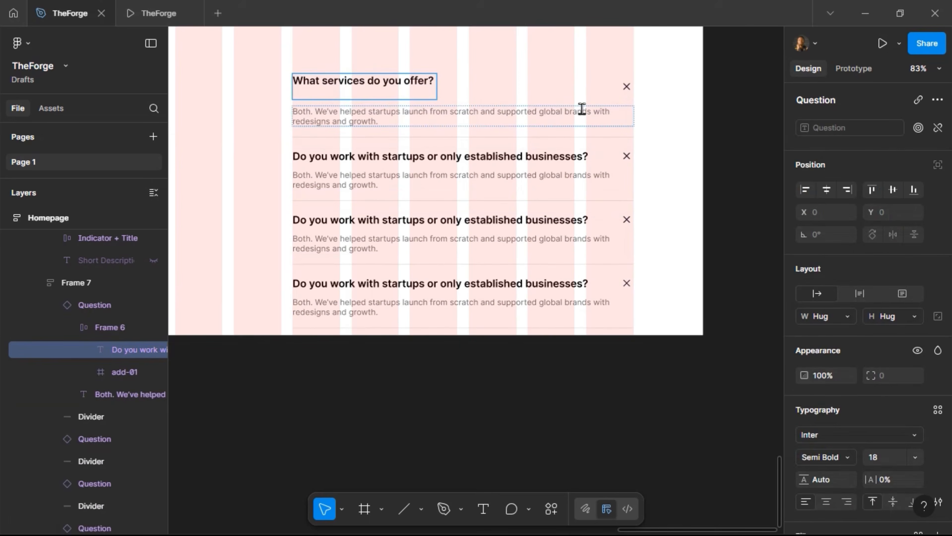
{"action": "key", "text": "BackSpace"}
Replace the first answer with the note's "We provide end-to-end creative solutions including brand strategy, UI/UX design, website design & development (Webflow/Framer), and ongoing support.".
{"action": "left_click", "coordinate": [865, 13]}
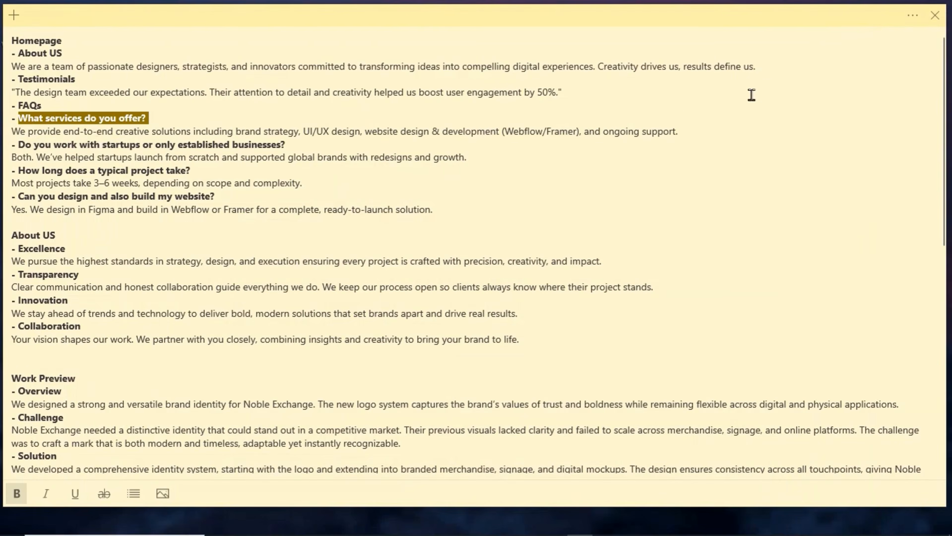
{"action": "triple_click", "coordinate": [162, 131]}
{"action": "key", "text": "ctrl+c"}
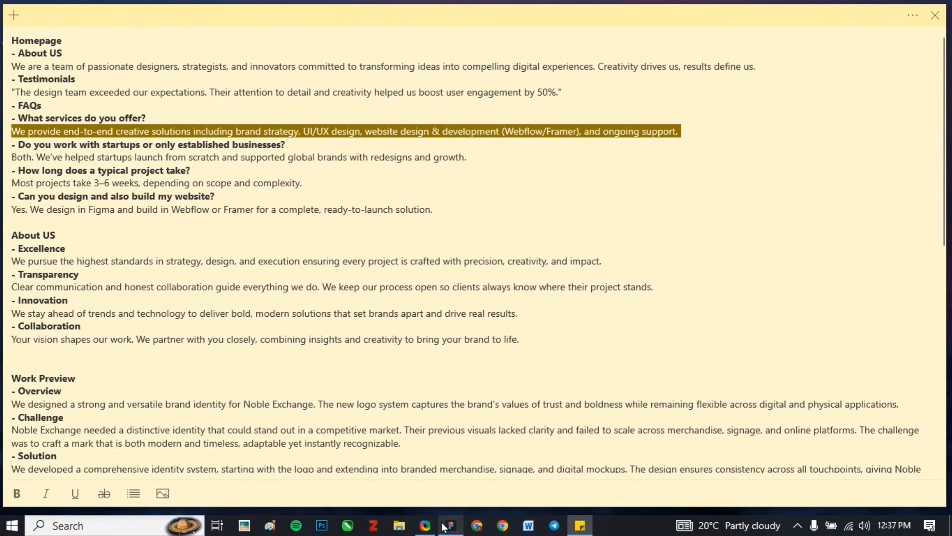
{"action": "left_click", "coordinate": [449, 524]}
{"action": "double_click", "coordinate": [533, 103]}
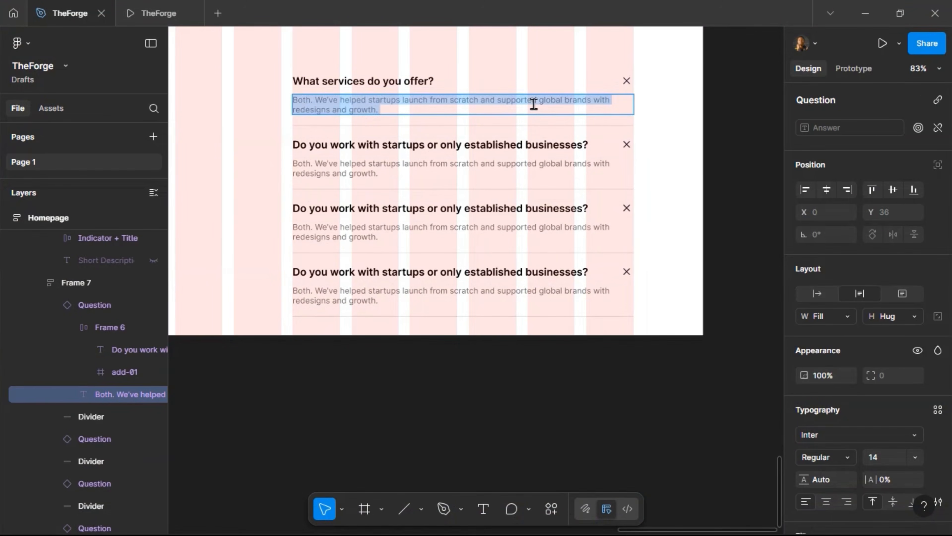
{"action": "key", "text": "ctrl+v"}
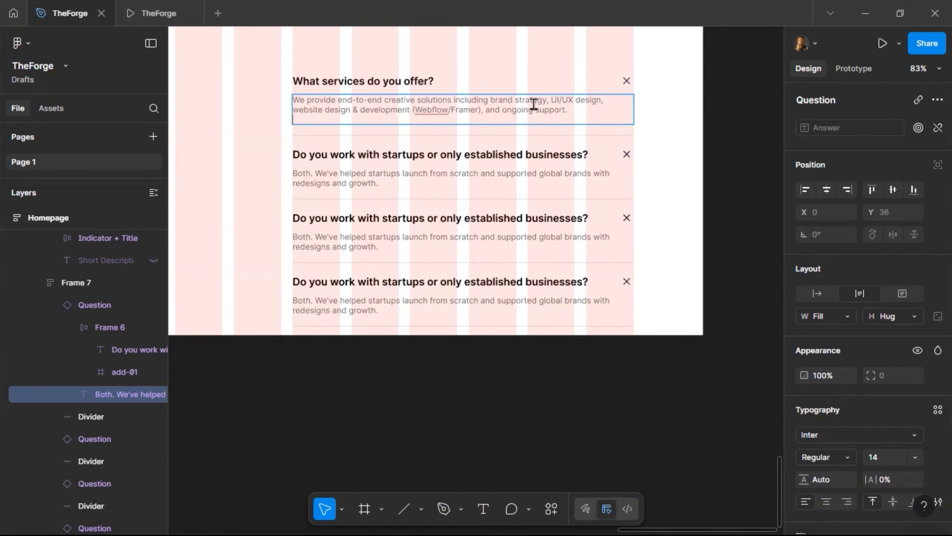
{"action": "key", "text": "BackSpace"}
Copy "How long does a typical project take?" from the note and use it as the third FAQ question's text.
{"action": "left_click", "coordinate": [857, 19]}
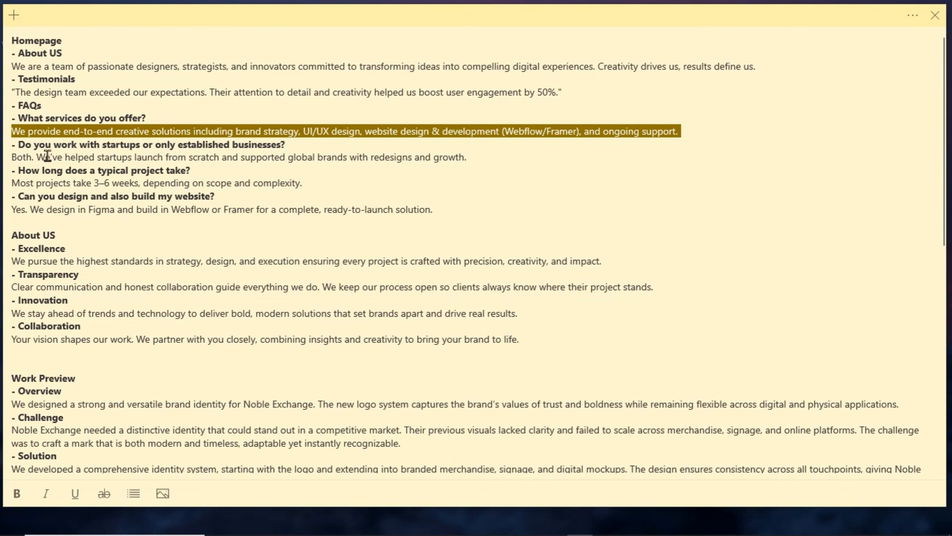
{"action": "left_click_drag", "start_coordinate": [19, 169], "coordinate": [284, 191]}
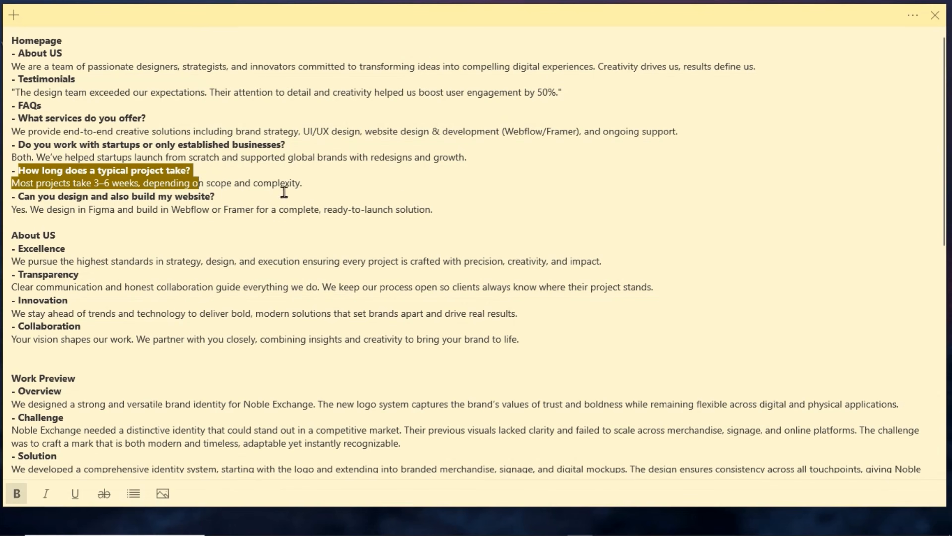
{"action": "left_click", "coordinate": [191, 170]}
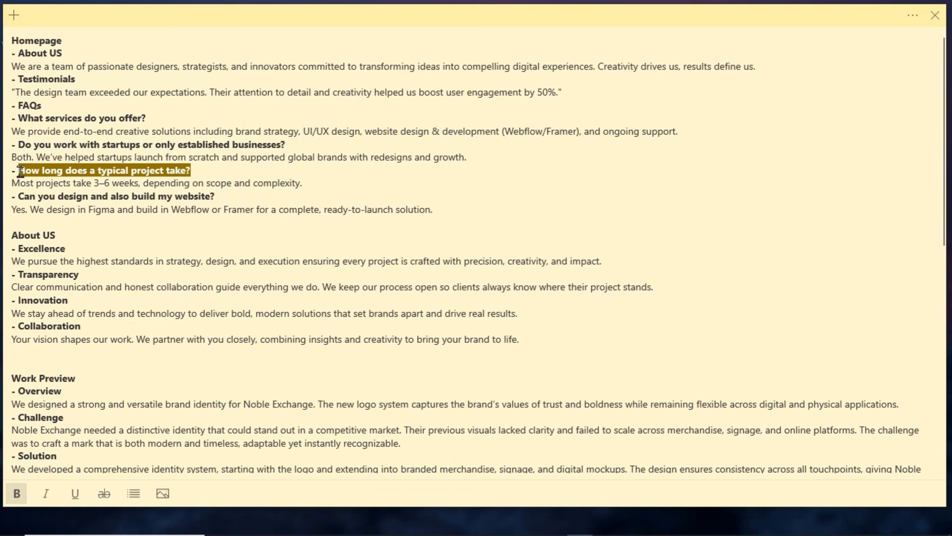
{"action": "mouse_move", "coordinate": [388, 527]}
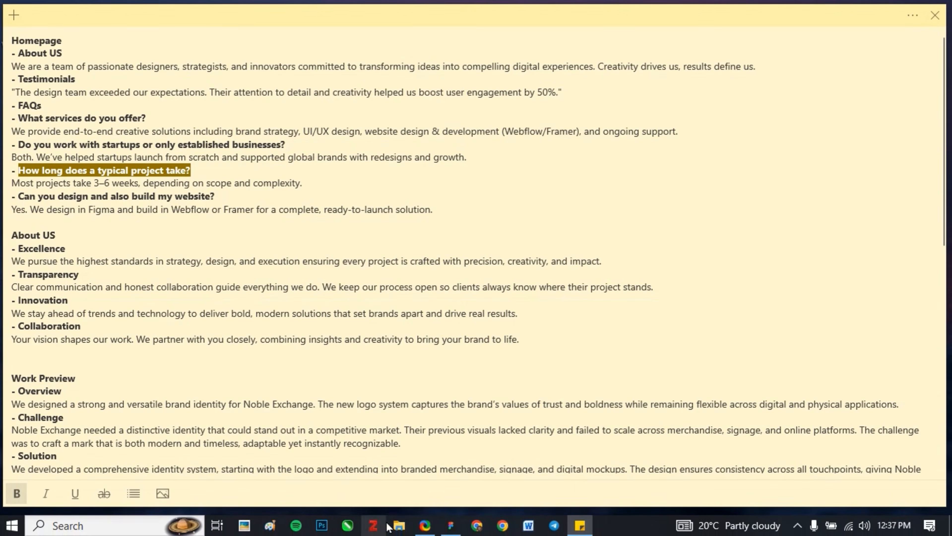
{"action": "left_click", "coordinate": [450, 526]}
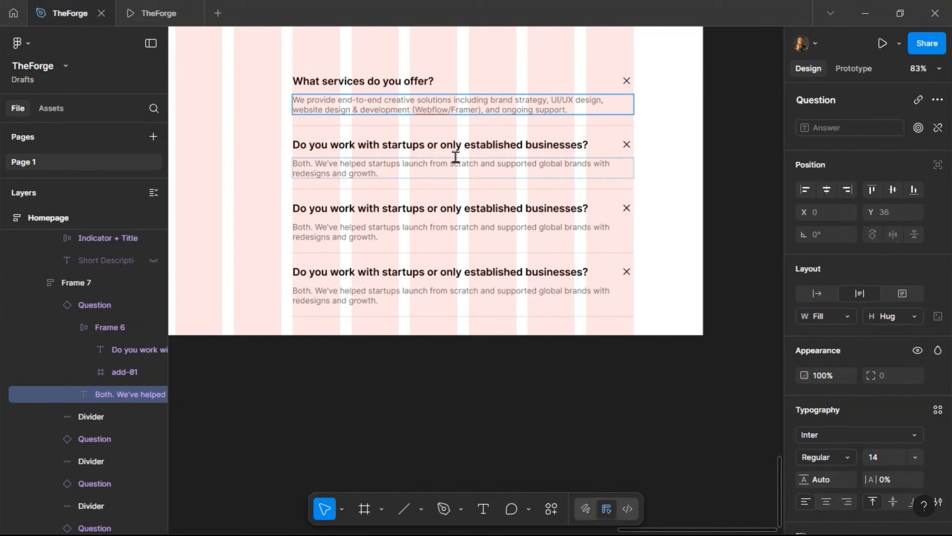
{"action": "left_click", "coordinate": [403, 211]}
{"action": "type", "text": "How long does a typical project take?"}
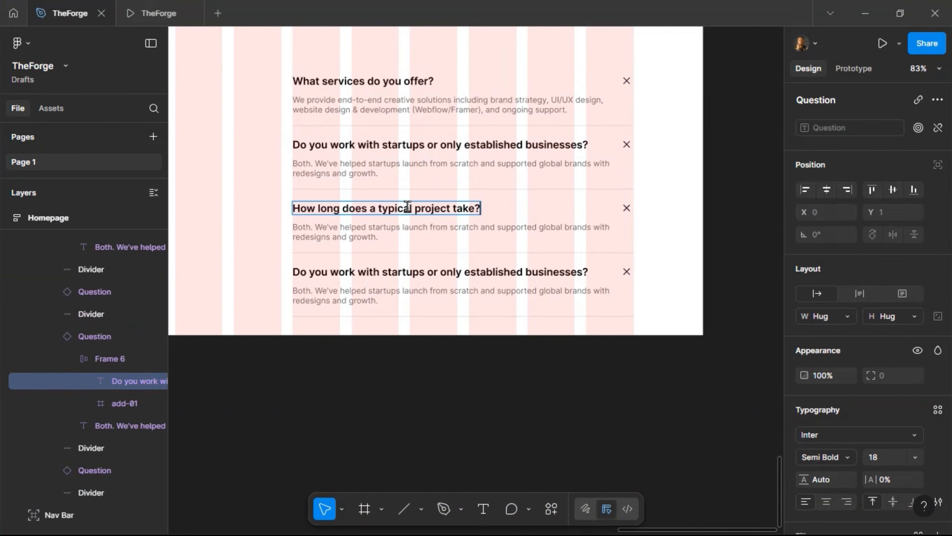
Replace the third FAQ answer with the note's "Most projects take 3–6 weeks, depending on scope and complexity." without a trailing line break.
{"action": "key", "text": "alt+Tab"}
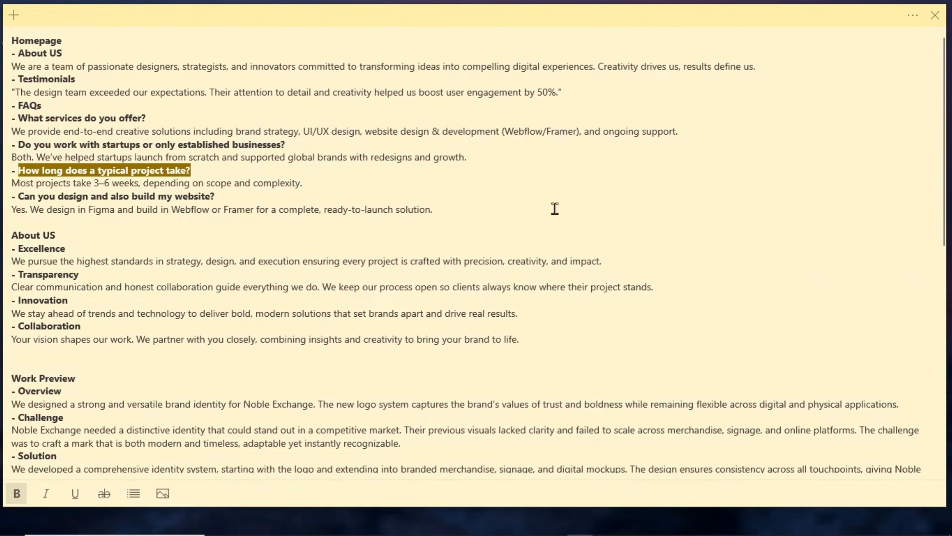
{"action": "left_click_drag", "start_coordinate": [305, 183], "coordinate": [28, 183]}
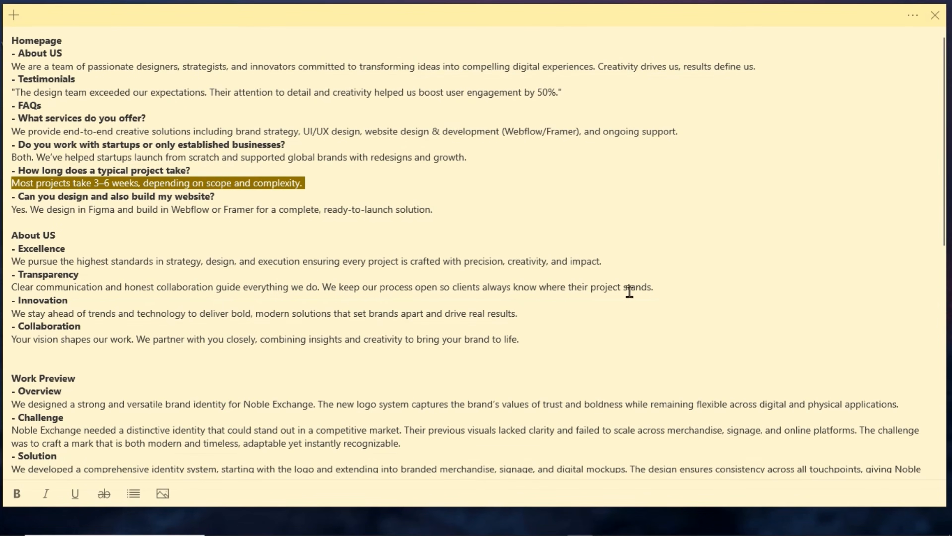
{"action": "key", "text": "alt+Tab"}
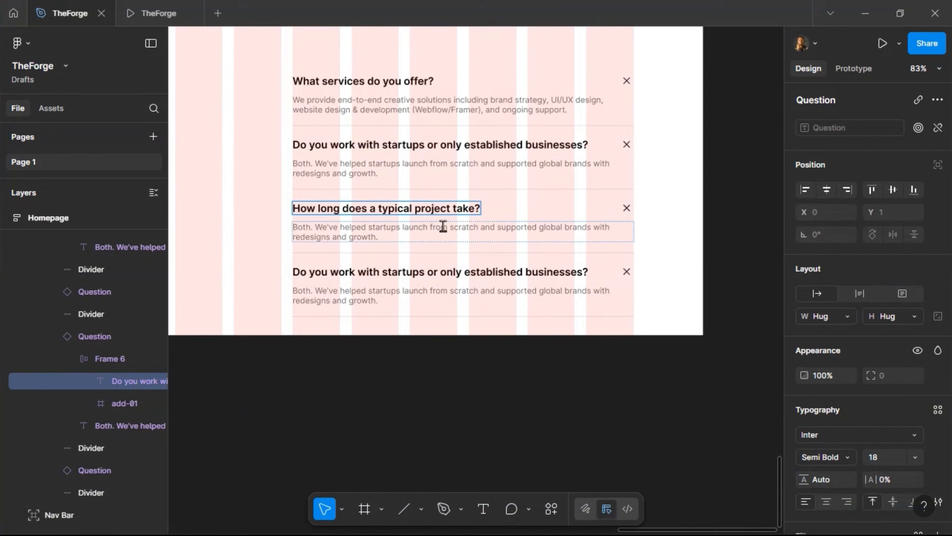
{"action": "key", "text": "Tab"}
{"action": "key", "text": "Return"}
{"action": "type", "text": "Most projects take 3–6 weeks, depending on scope and complexity."}
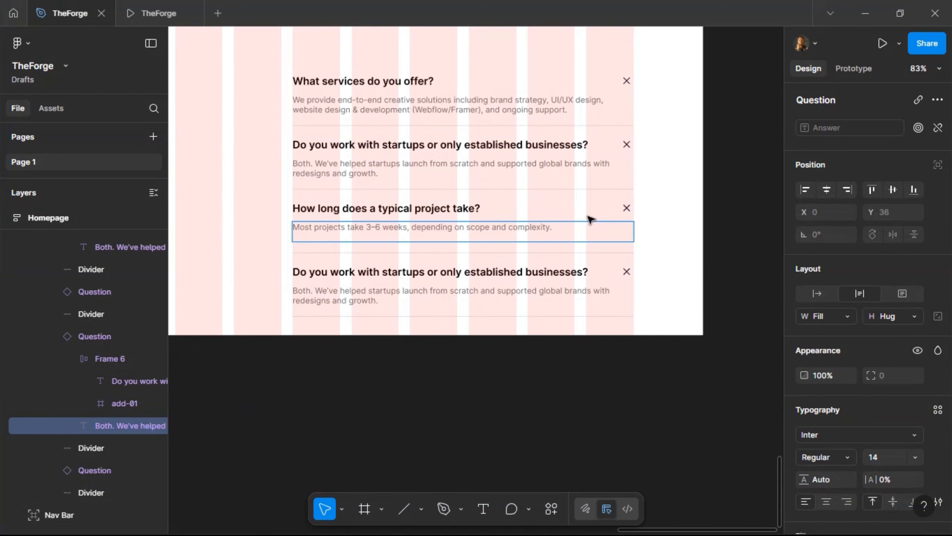
{"action": "key", "text": "BackSpace"}
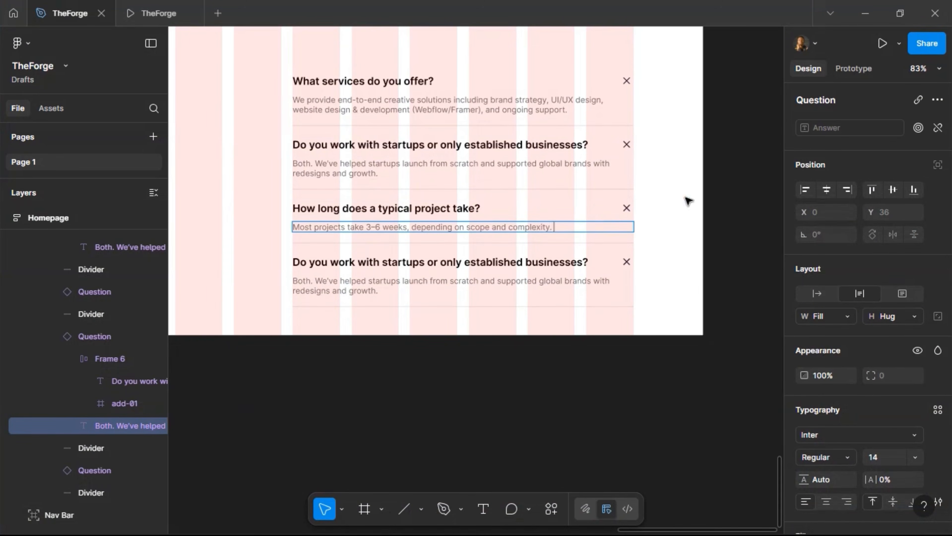
Copy "Can you design and also build my website?" from the note and use it as the fourth FAQ question's text.
{"action": "left_click", "coordinate": [868, 24]}
{"action": "left_click_drag", "start_coordinate": [237, 199], "coordinate": [24, 194]}
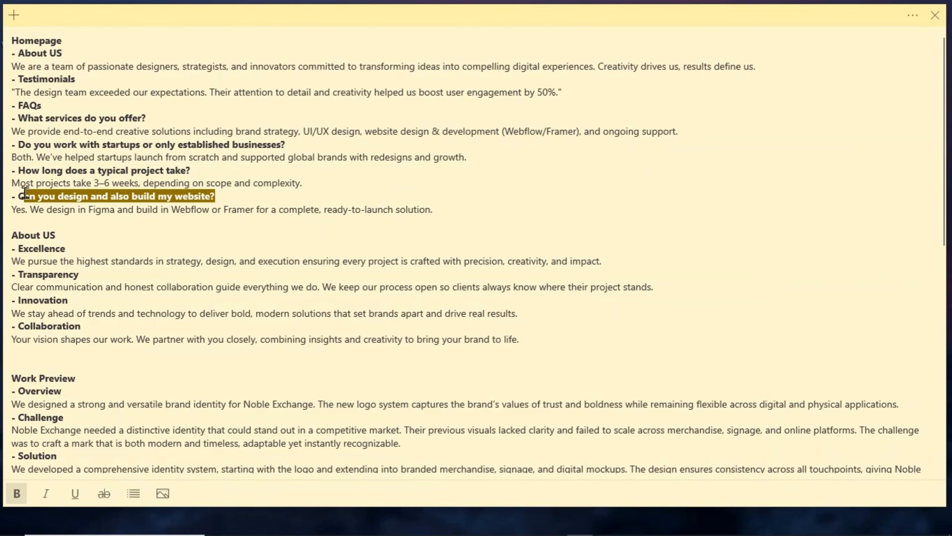
{"action": "mouse_move", "coordinate": [416, 530]}
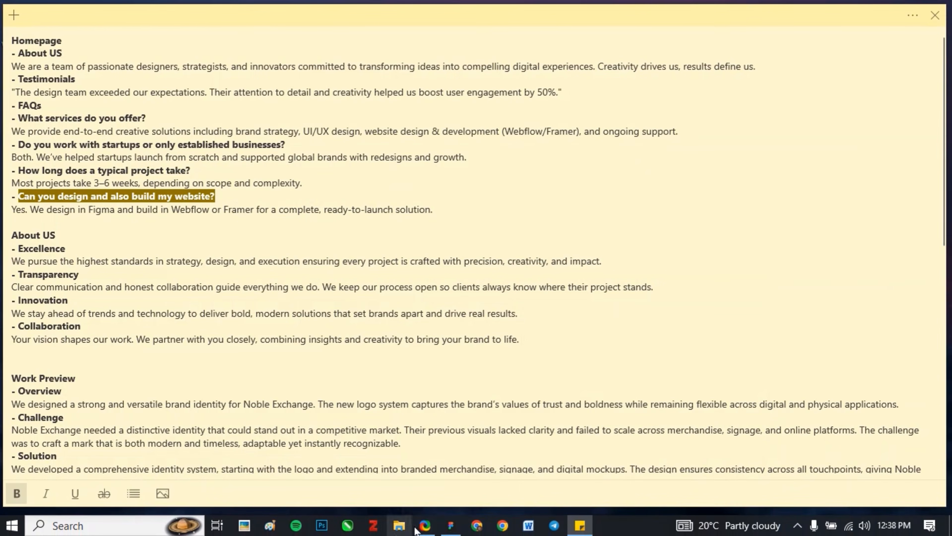
{"action": "left_click", "coordinate": [446, 528]}
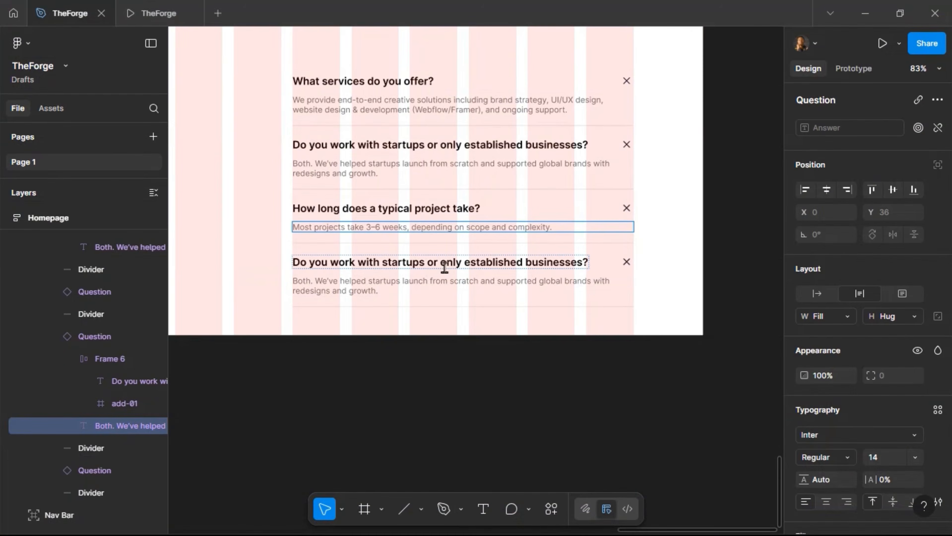
{"action": "double_click", "coordinate": [446, 268]}
{"action": "type", "text": "Can you design and also build my website?"}
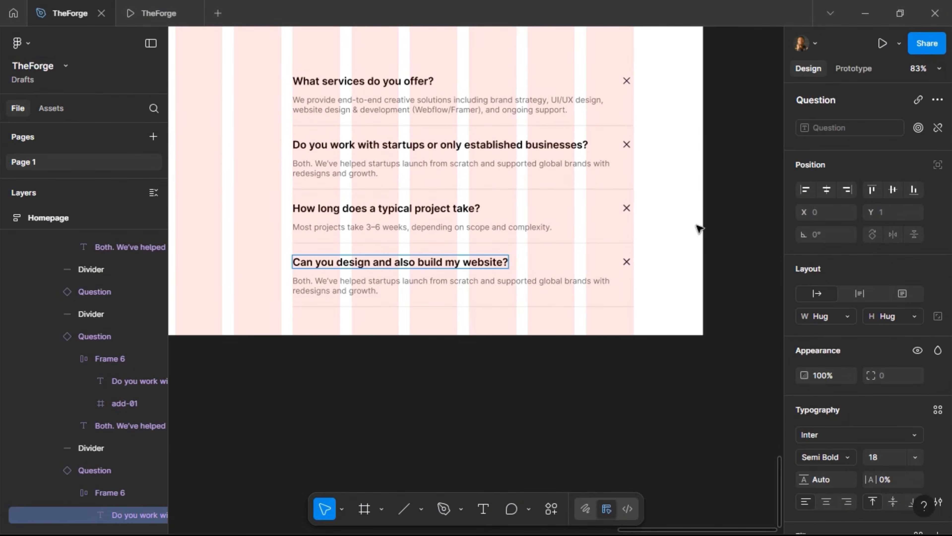
Replace the fourth FAQ answer with the note's "Yes. We design in Figma and build in Webflow or Framer for a complete, ready-to-launch solution.".
{"action": "left_click", "coordinate": [865, 13]}
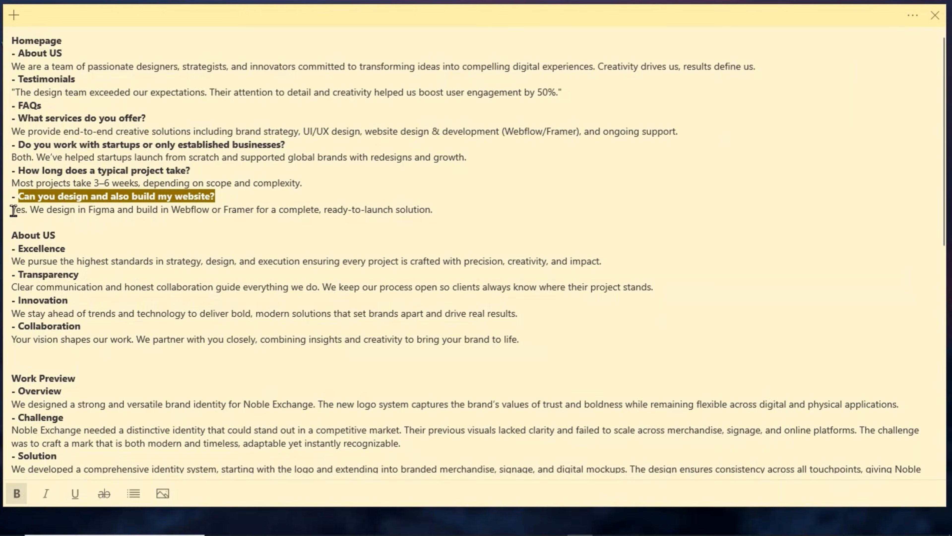
{"action": "triple_click", "coordinate": [69, 210]}
{"action": "key", "text": "ctrl+c"}
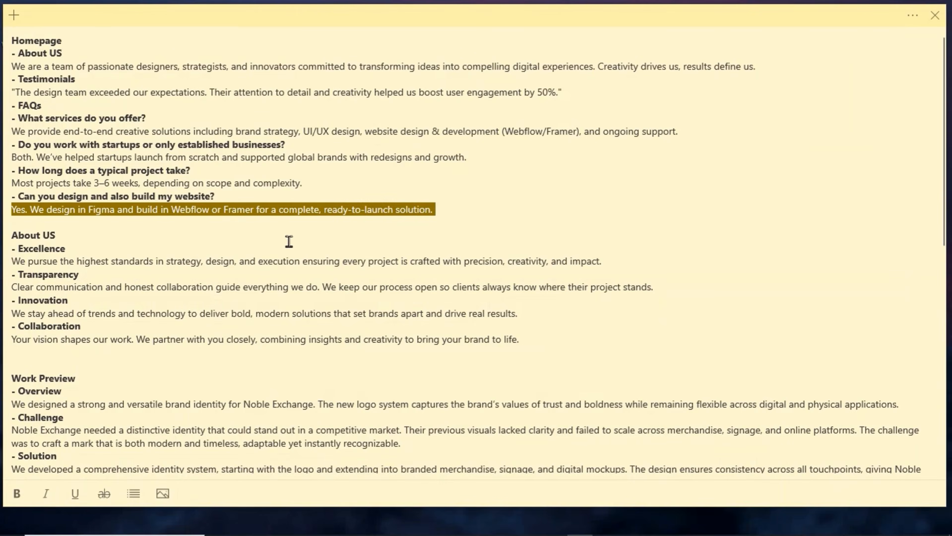
{"action": "left_click", "coordinate": [450, 525]}
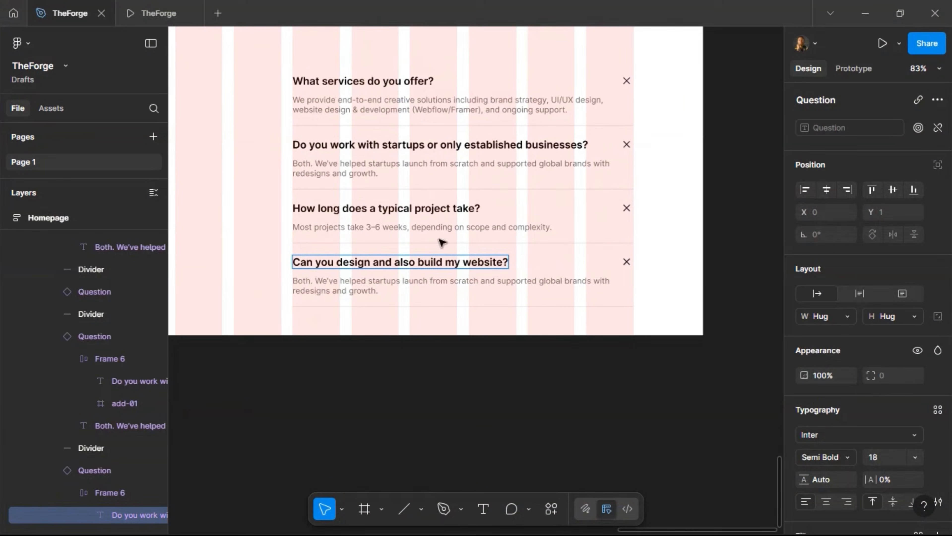
{"action": "double_click", "coordinate": [474, 295]}
{"action": "key", "text": "ctrl+a"}
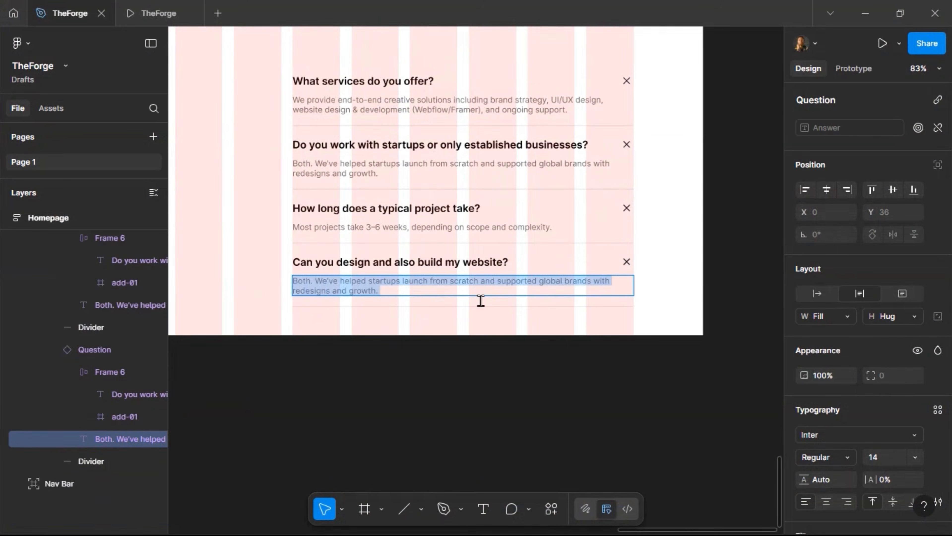
{"action": "key", "text": "ctrl+v"}
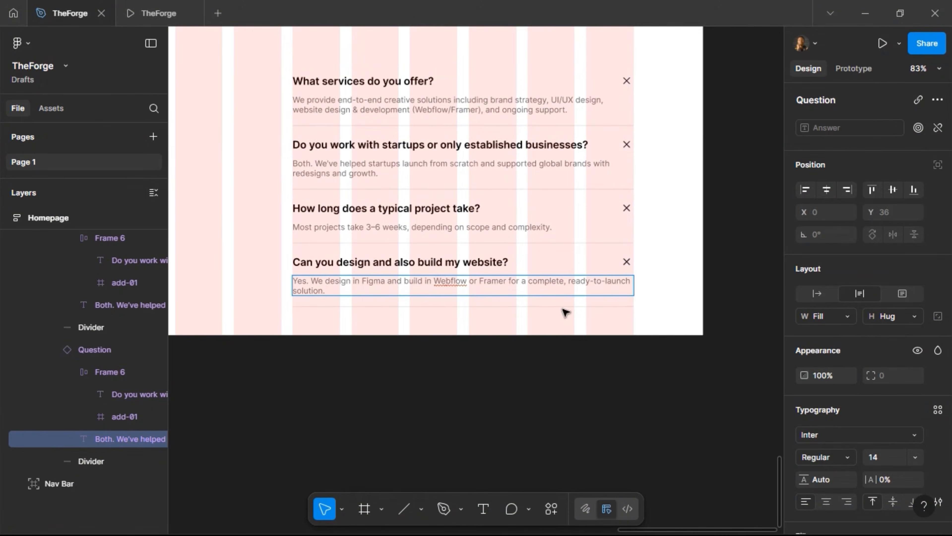
{"action": "key", "text": "Escape"}
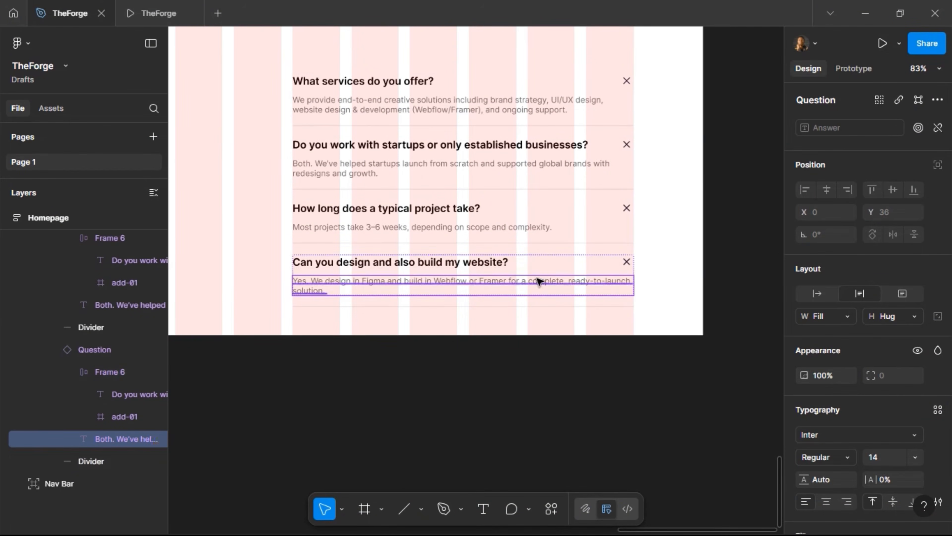
Switch off the Boolean property of the second, third and fourth FAQ questions together, leaving the first question expanded.
{"action": "left_click", "coordinate": [538, 228]}
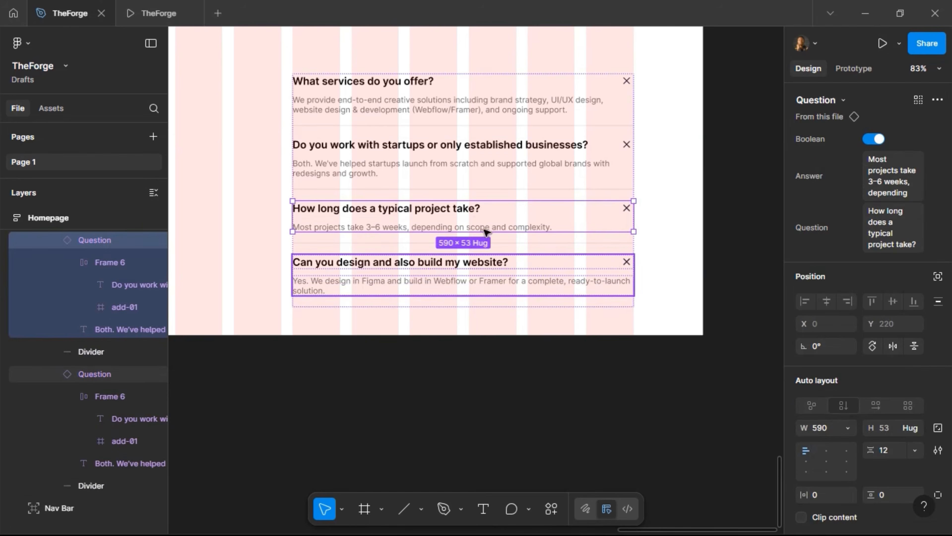
{"action": "left_click", "coordinate": [485, 259], "text": "shift"}
{"action": "left_click", "coordinate": [462, 146], "text": "shift"}
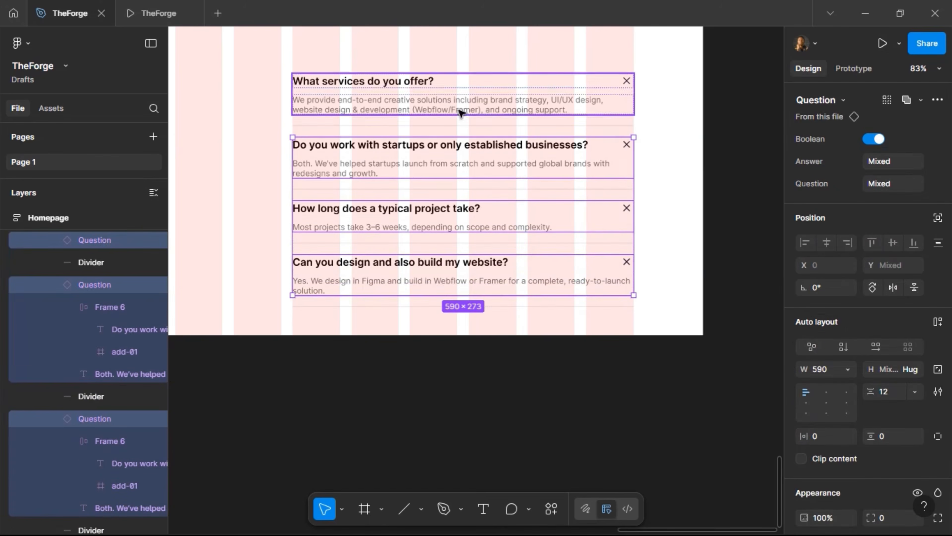
{"action": "left_click", "coordinate": [871, 140]}
{"action": "left_click", "coordinate": [686, 174]}
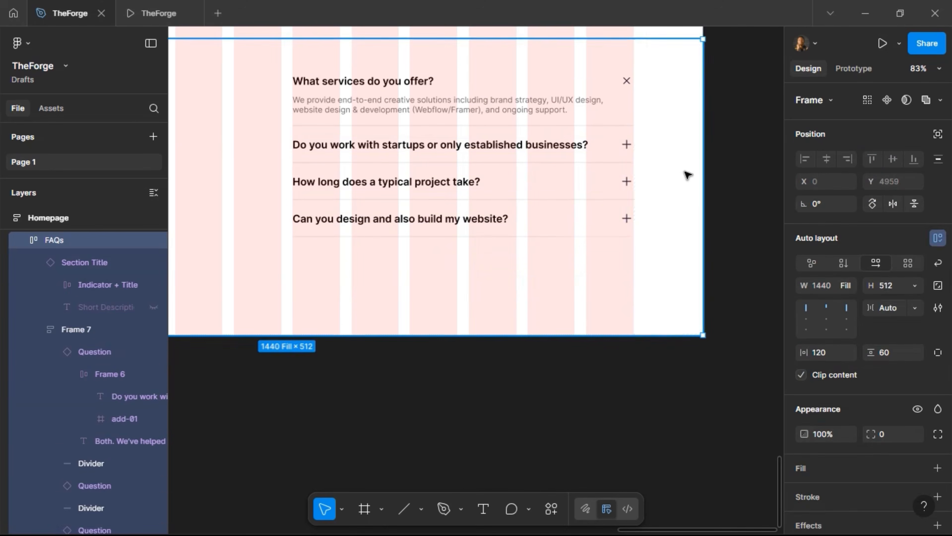
Test the FAQ accordion in the prototype preview by expanding and collapsing the second, third and fourth questions.
{"action": "left_click", "coordinate": [150, 13]}
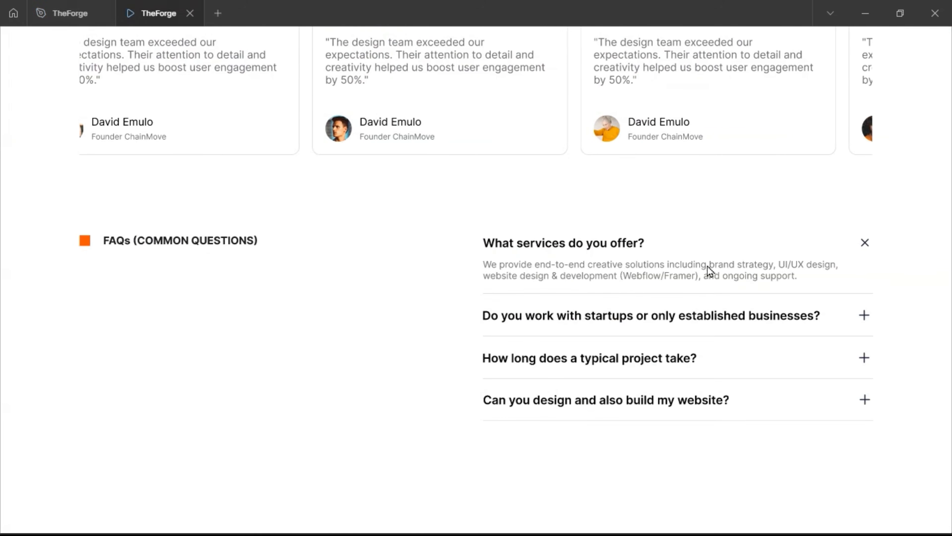
{"action": "left_click", "coordinate": [864, 318]}
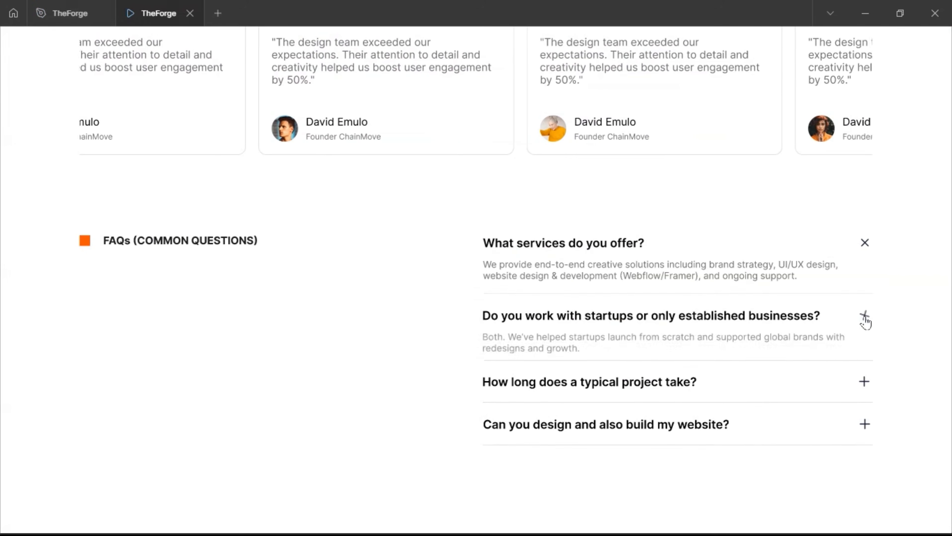
{"action": "left_click", "coordinate": [864, 319]}
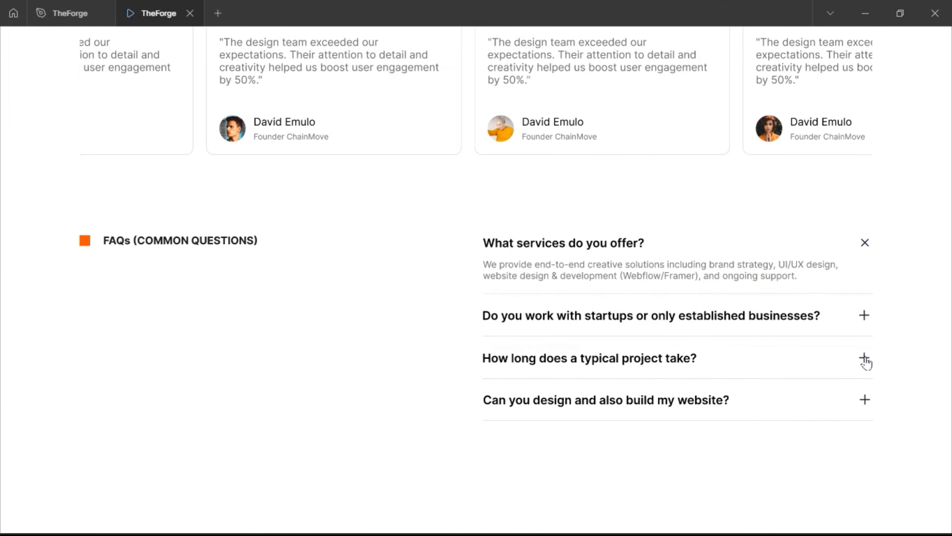
{"action": "left_click", "coordinate": [865, 359]}
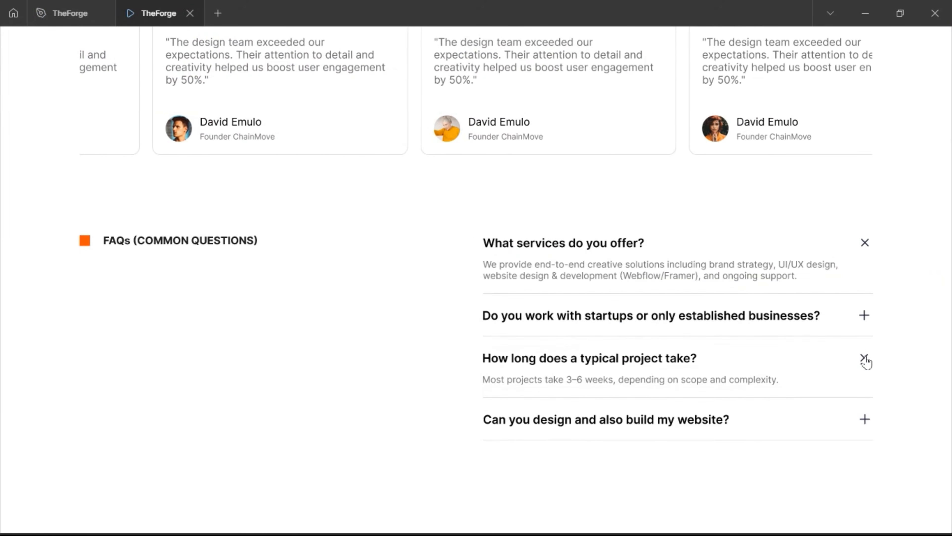
{"action": "left_click", "coordinate": [866, 319]}
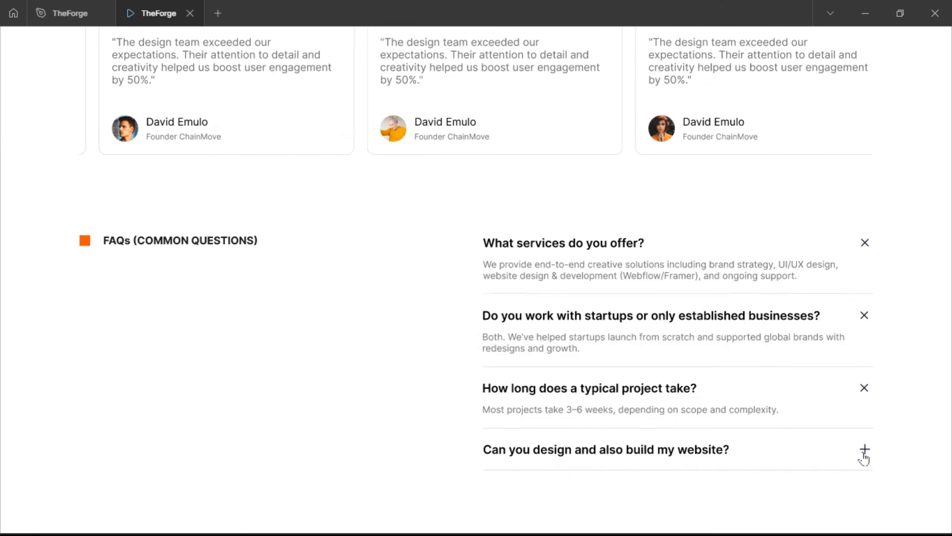
{"action": "left_click", "coordinate": [864, 452]}
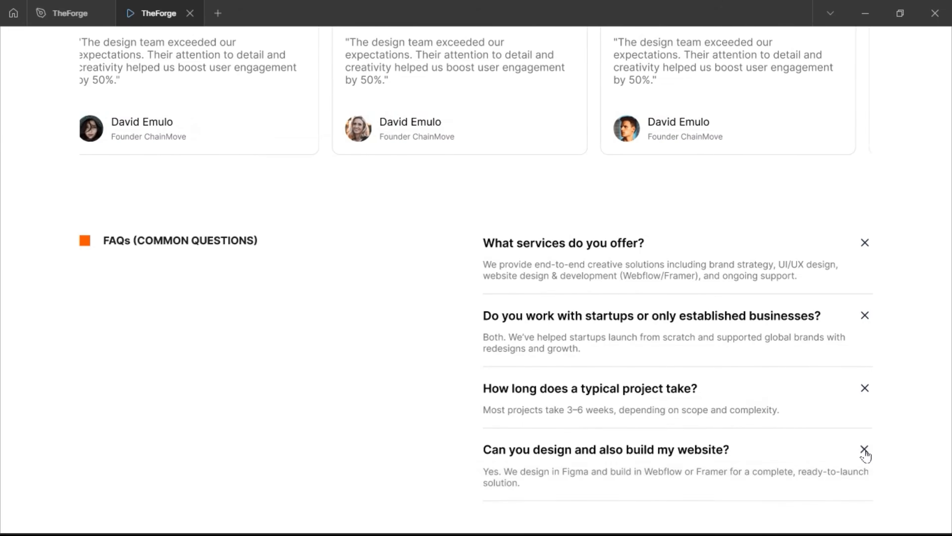
{"action": "left_click", "coordinate": [864, 451]}
{"action": "left_click", "coordinate": [864, 390]}
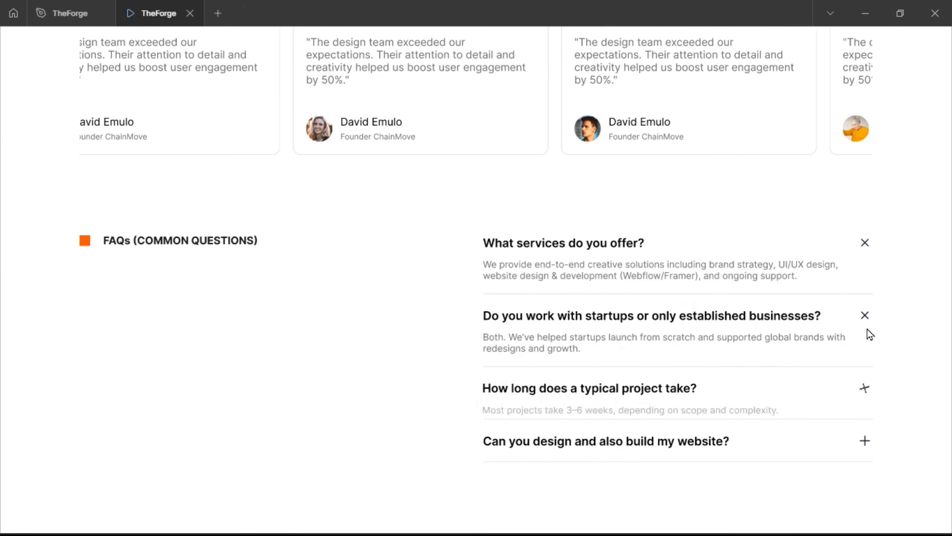
{"action": "left_click", "coordinate": [864, 316]}
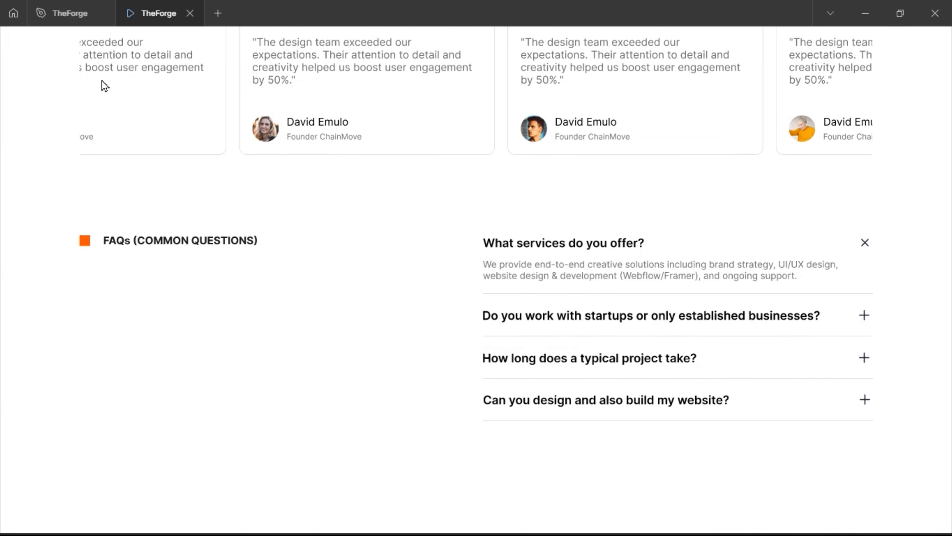
Return to the design file and set the FAQs section's height to Hug contents.
{"action": "left_click", "coordinate": [64, 13]}
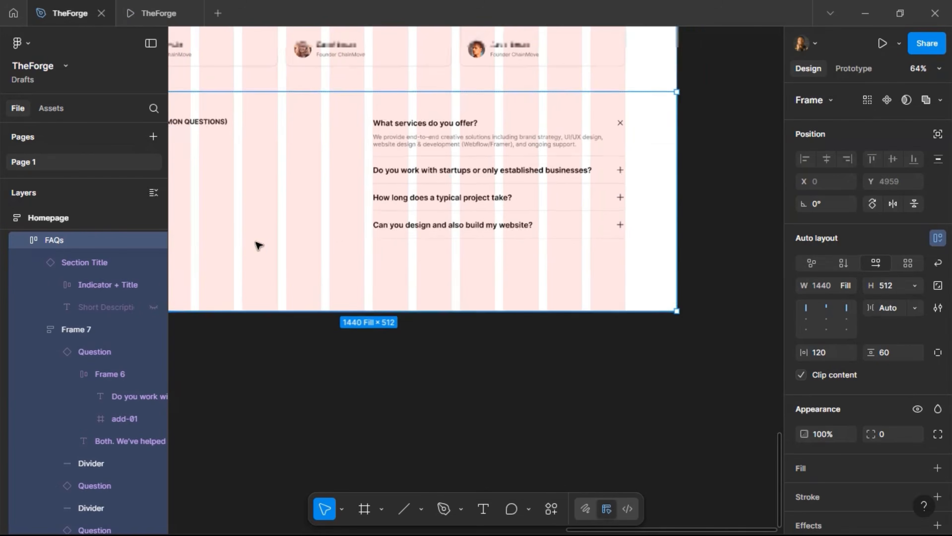
{"action": "scroll", "coordinate": [282, 227], "scroll_direction": "down", "scroll_amount": 5}
{"action": "scroll", "coordinate": [335, 244], "scroll_direction": "left", "scroll_amount": 3}
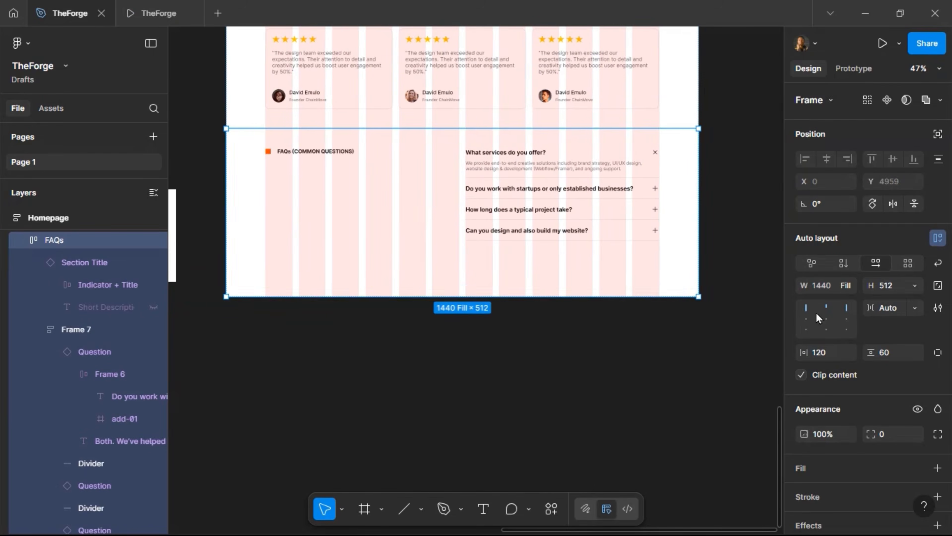
{"action": "left_click", "coordinate": [914, 285]}
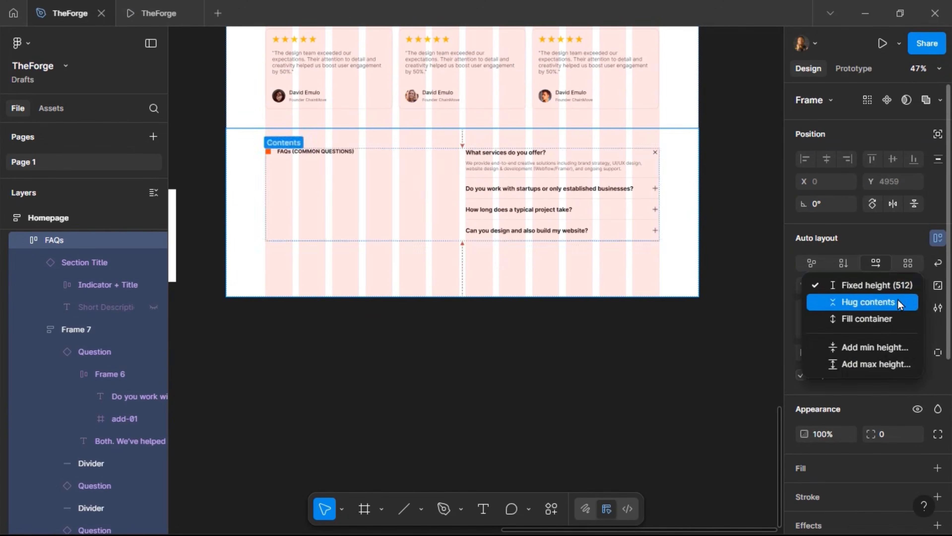
{"action": "left_click", "coordinate": [897, 301]}
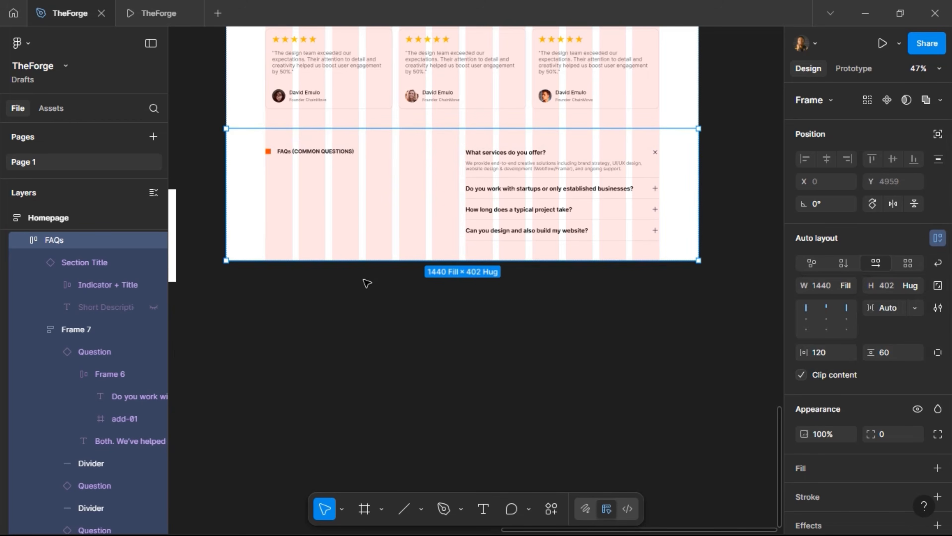
Rename the FAQs section's Frame 7 layer to "Content" and collapse the question, Content, Section Title and FAQs layers.
{"action": "double_click", "coordinate": [83, 327]}
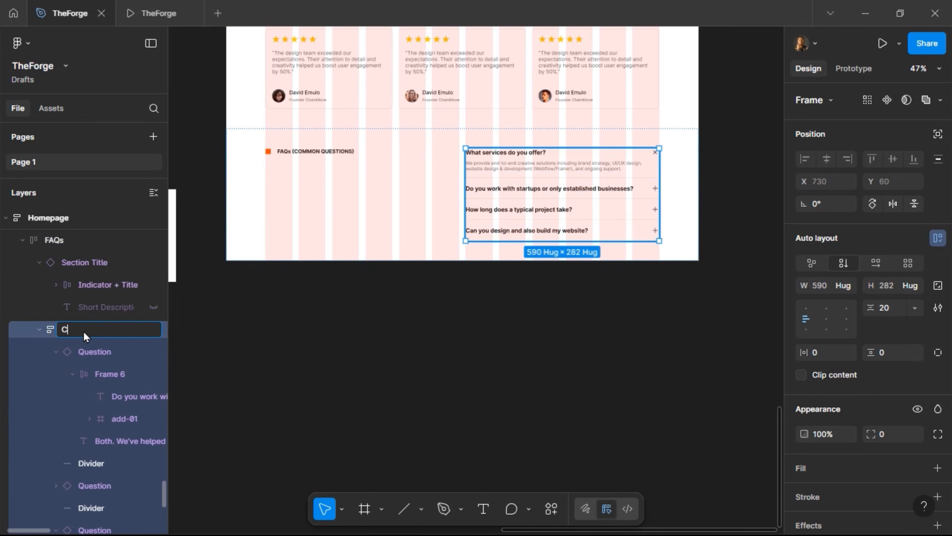
{"action": "key", "text": "Return"}
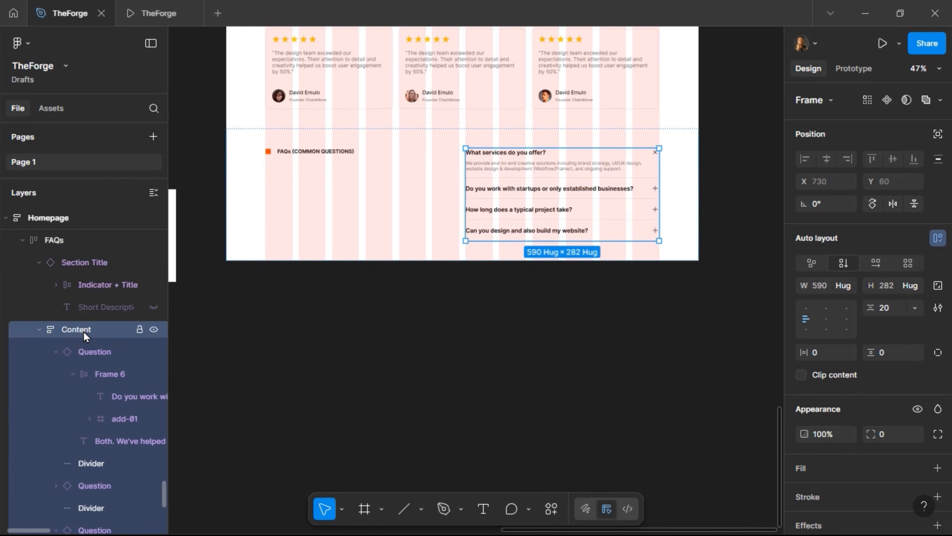
{"action": "left_click", "coordinate": [57, 351]}
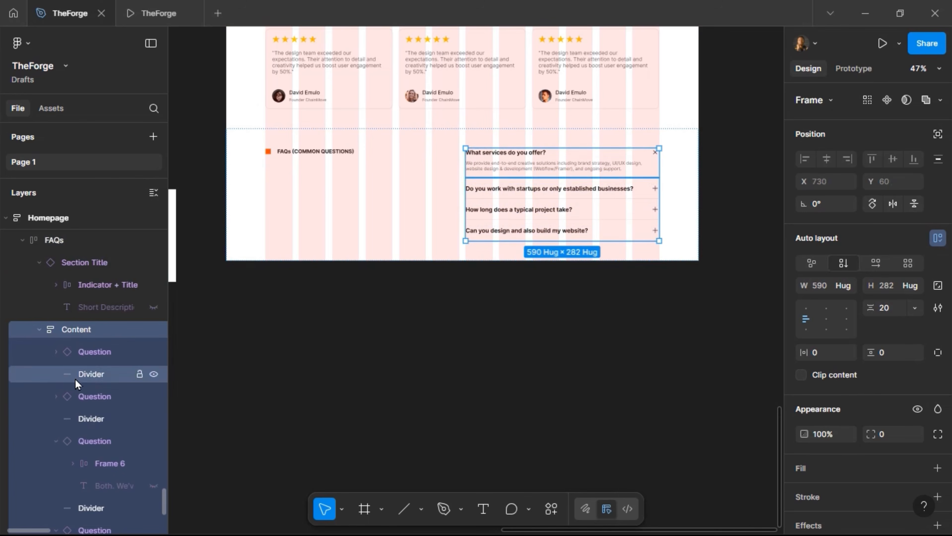
{"action": "left_click", "coordinate": [56, 441]}
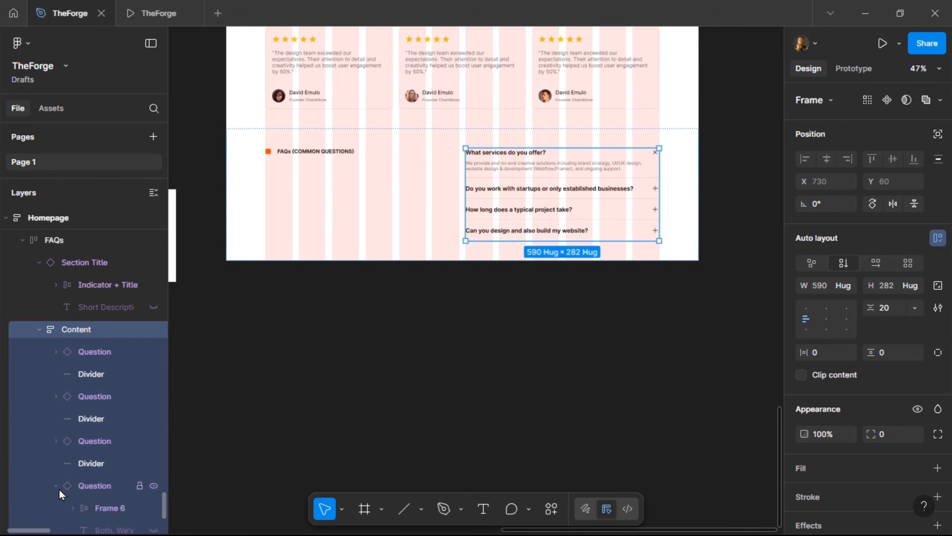
{"action": "left_click", "coordinate": [87, 509]}
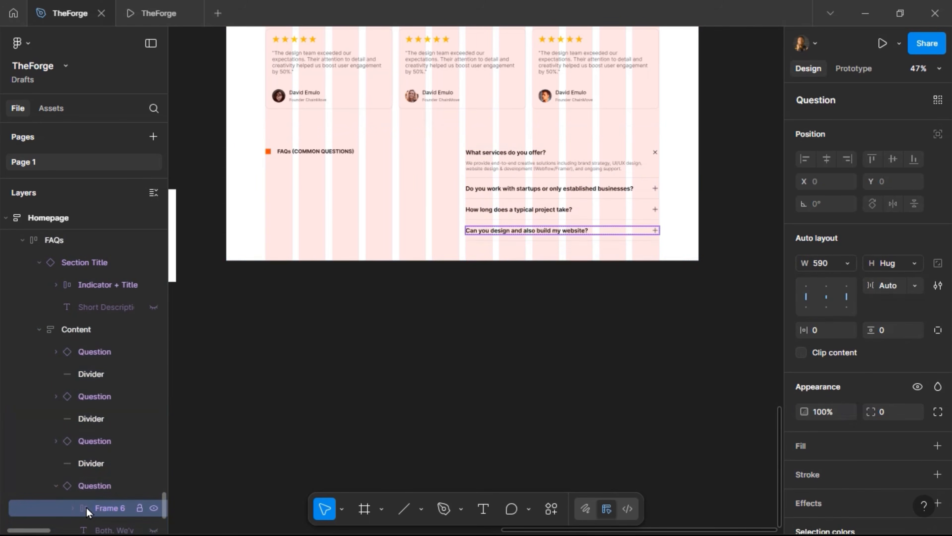
{"action": "left_click", "coordinate": [56, 486]}
{"action": "left_click", "coordinate": [37, 329]}
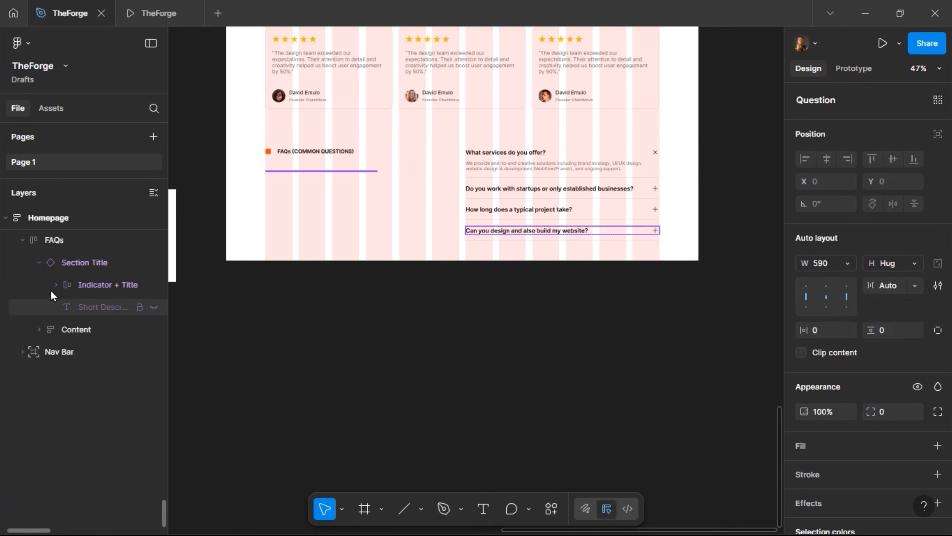
{"action": "left_click", "coordinate": [39, 262]}
{"action": "left_click", "coordinate": [23, 240]}
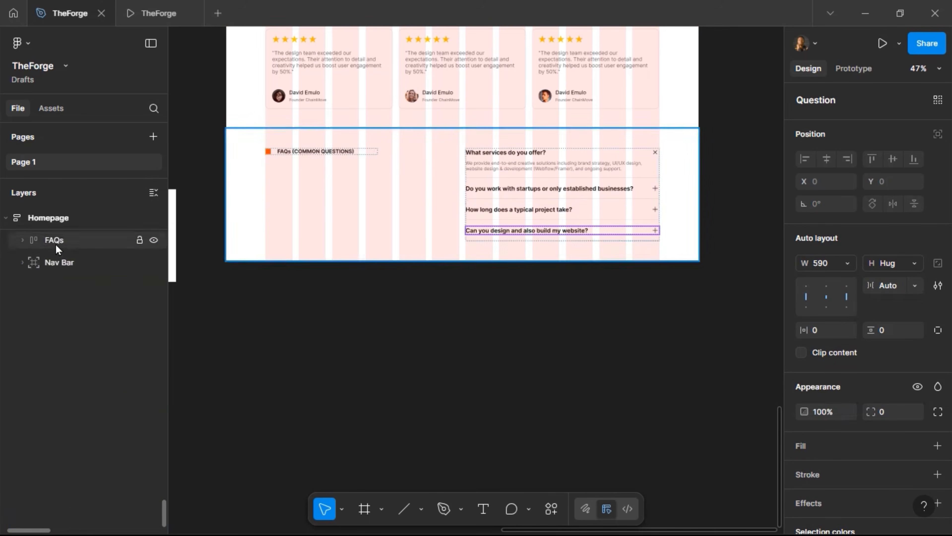
In the FAQs component frame, rename Frame 6 of the Boolean=False variant to "Question + Icon" and collapse it.
{"action": "scroll", "coordinate": [70, 264], "scroll_direction": "up", "scroll_amount": 4}
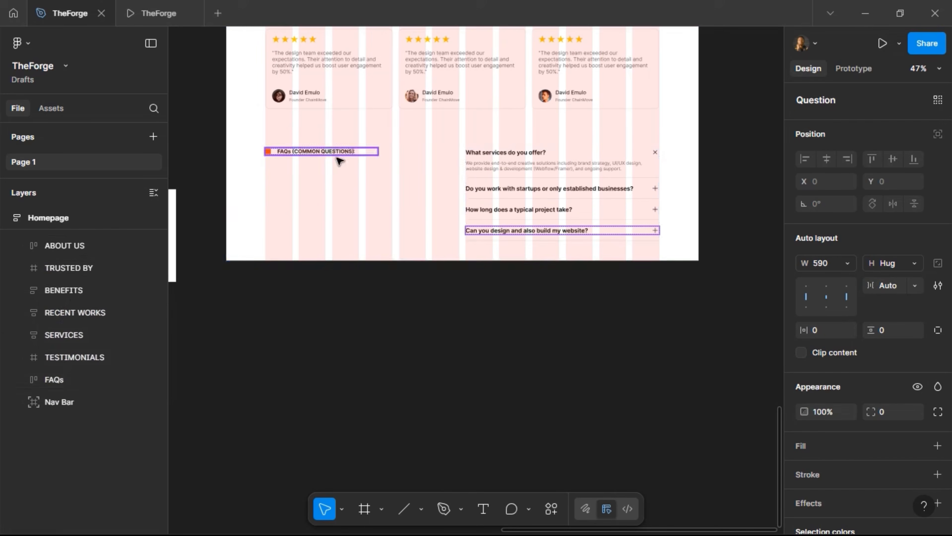
{"action": "scroll", "coordinate": [403, 206], "scroll_direction": "left", "scroll_amount": 10}
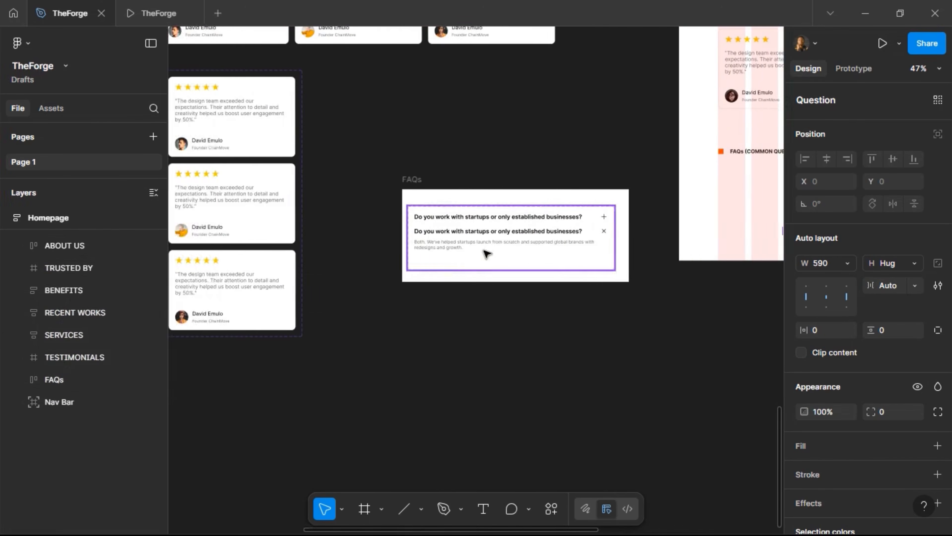
{"action": "scroll", "coordinate": [465, 237], "scroll_direction": "right", "scroll_amount": 2}
{"action": "left_click_drag", "start_coordinate": [370, 178], "coordinate": [281, 62]}
{"action": "scroll", "coordinate": [300, 77], "scroll_direction": "up", "scroll_amount": 5}
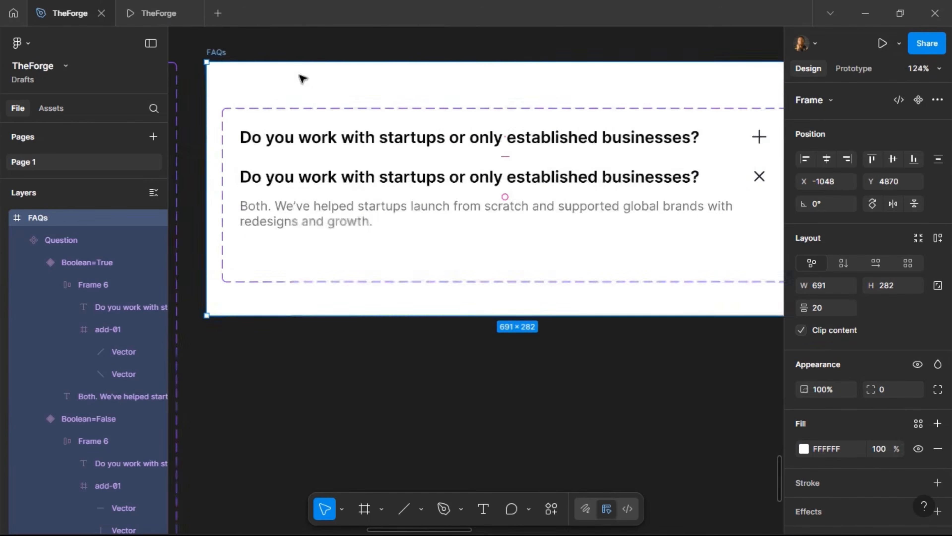
{"action": "triple_click", "coordinate": [351, 144]}
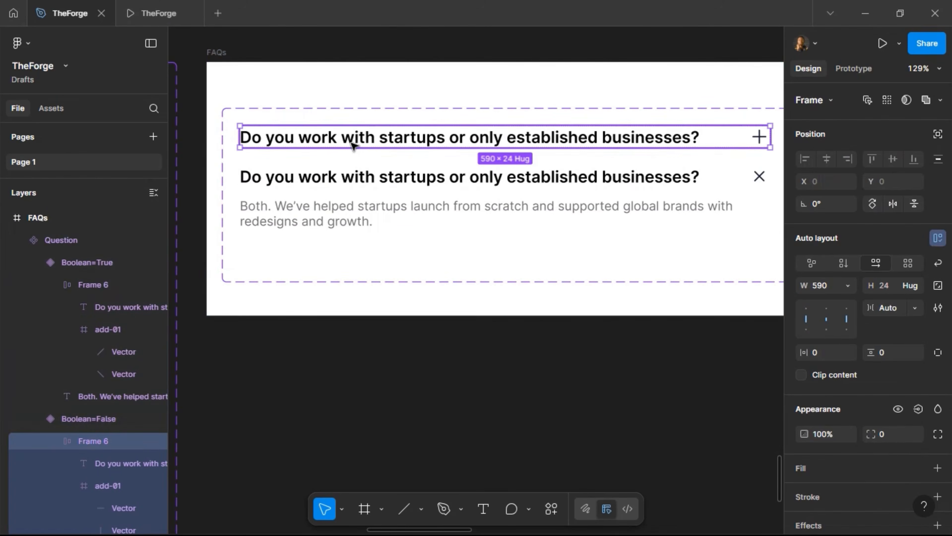
{"action": "double_click", "coordinate": [100, 441]}
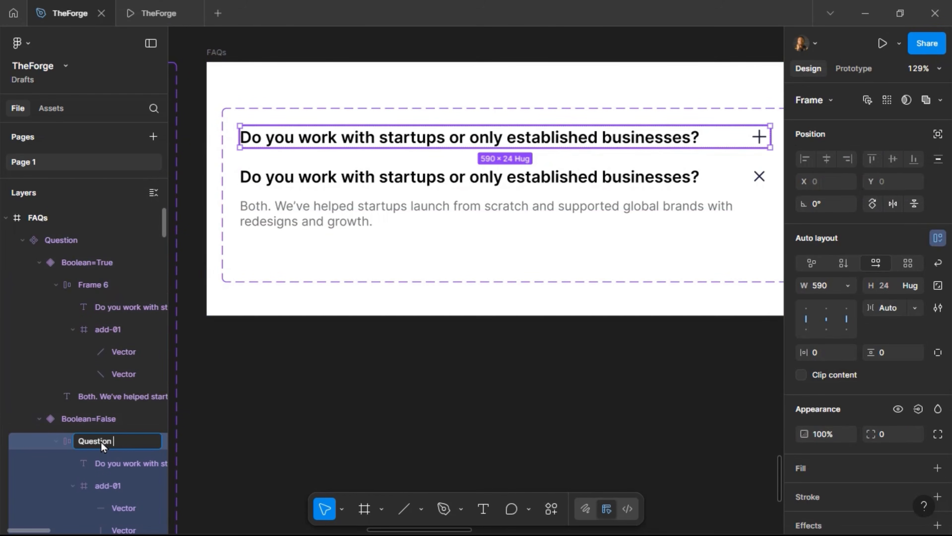
{"action": "type", "text": "Question + ICon"}
{"action": "key", "text": "BackSpace"}
{"action": "key", "text": "BackSpace"}
{"action": "key", "text": "BackSpace"}
{"action": "type", "text": "con"}
{"action": "key", "text": "Return"}
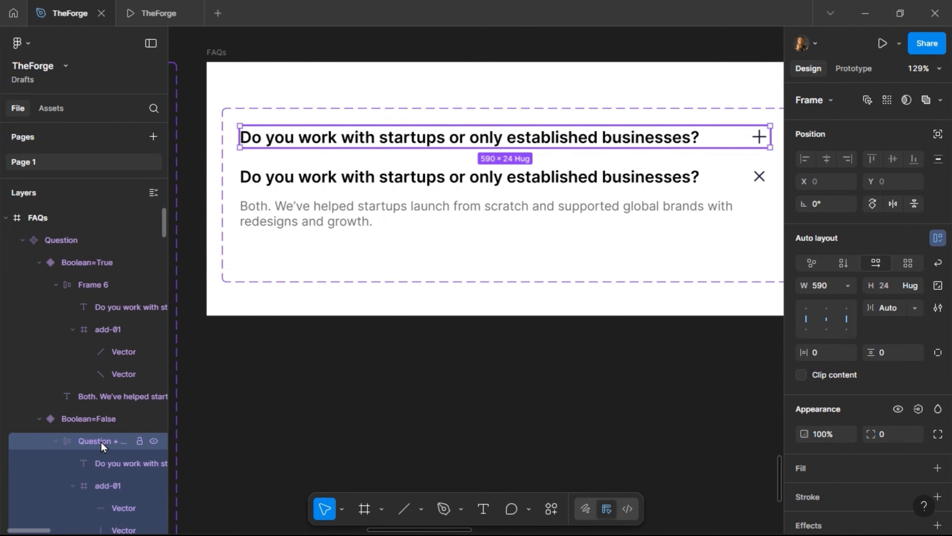
{"action": "left_click", "coordinate": [56, 441]}
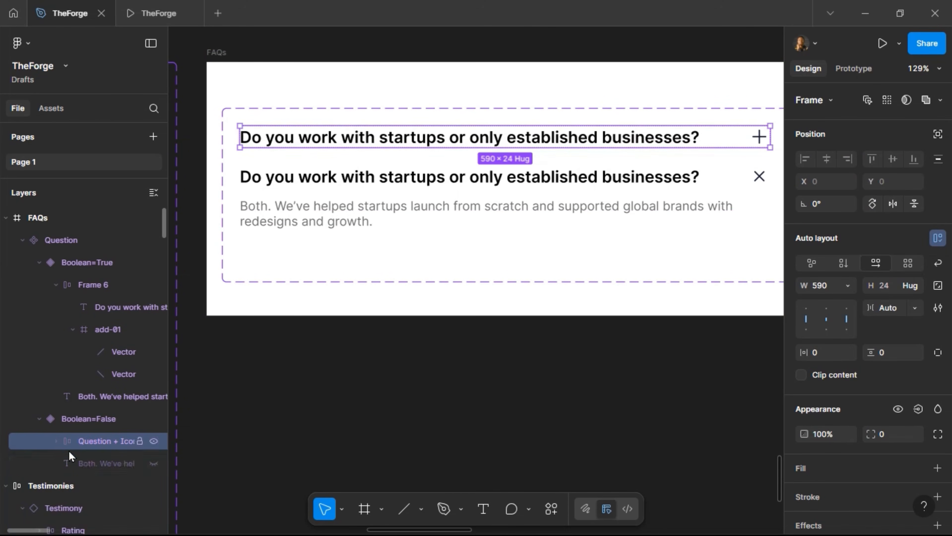
Rename Frame 6 of the Boolean=True variant to "Question + Icon" and collapse the Question component's layers.
{"action": "double_click", "coordinate": [100, 441]}
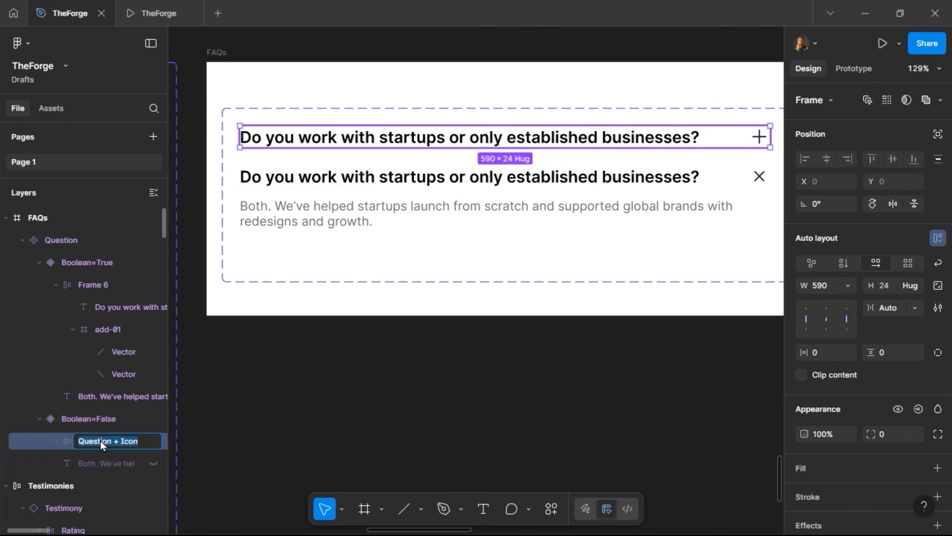
{"action": "left_click", "coordinate": [291, 183]}
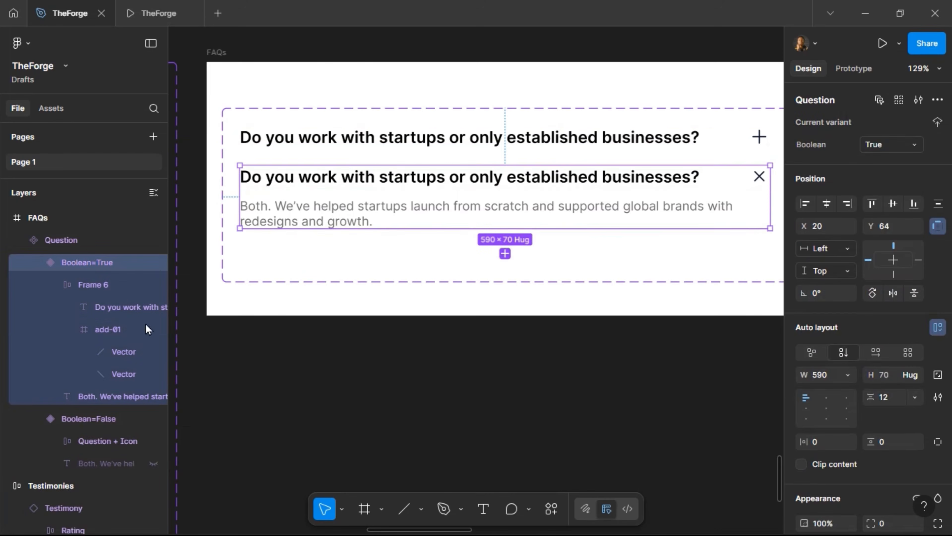
{"action": "left_click", "coordinate": [106, 291]}
{"action": "double_click", "coordinate": [107, 288]}
{"action": "type", "text": "Question + Icon"}
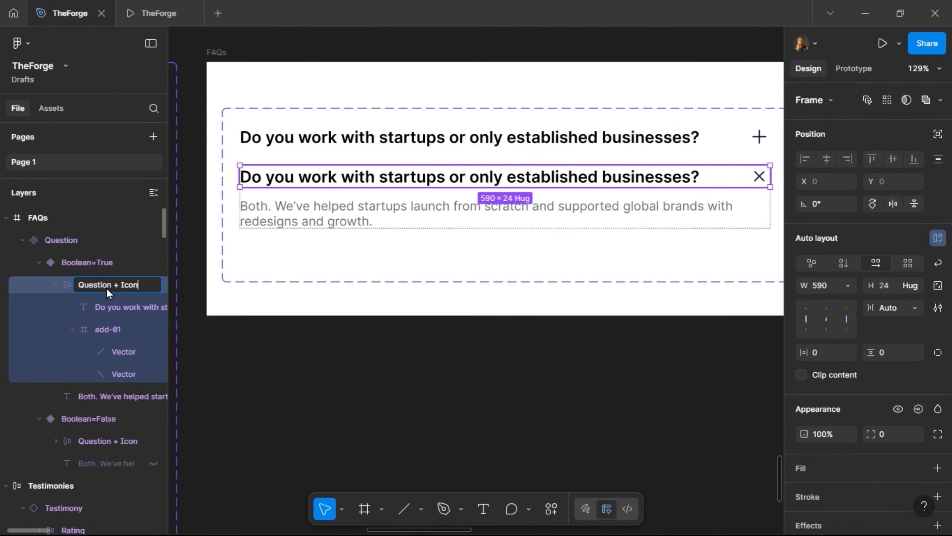
{"action": "key", "text": "Return"}
{"action": "left_click", "coordinate": [40, 262]}
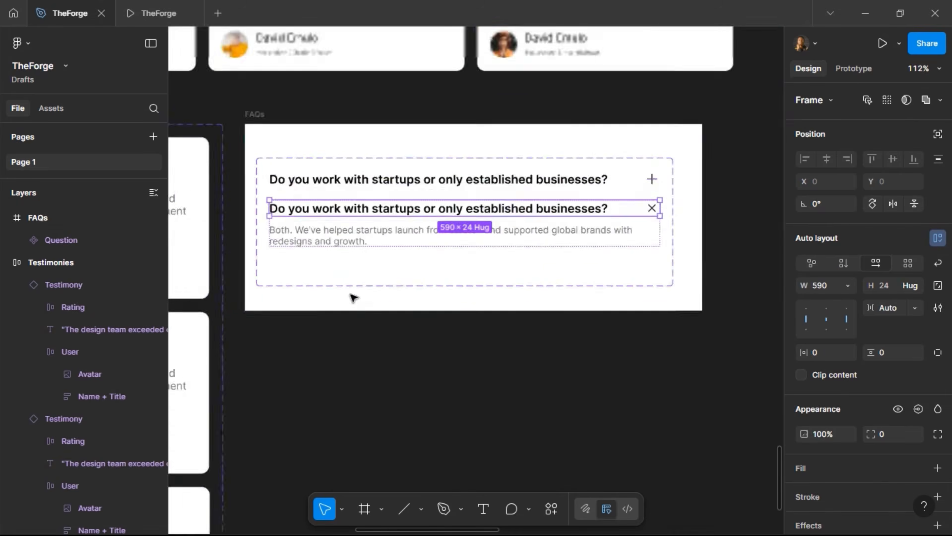
Examine the layer names inside the homepage's TESTIMONIALS section, including the Testimony (Infinite Scroll) instance and its Testimonies frame.
{"action": "scroll", "coordinate": [352, 297], "scroll_direction": "down", "scroll_amount": 5}
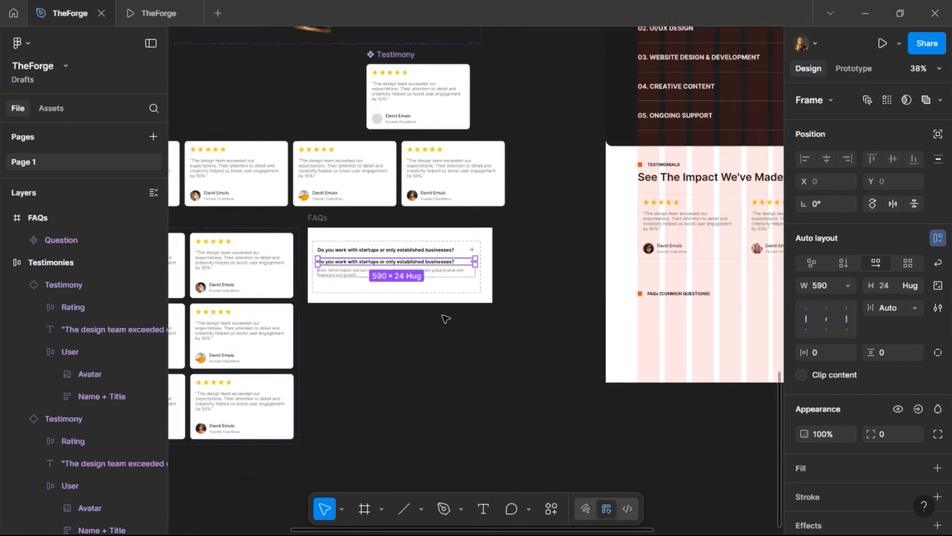
{"action": "scroll", "coordinate": [444, 316], "scroll_direction": "down", "scroll_amount": 3}
{"action": "left_click", "coordinate": [414, 219]}
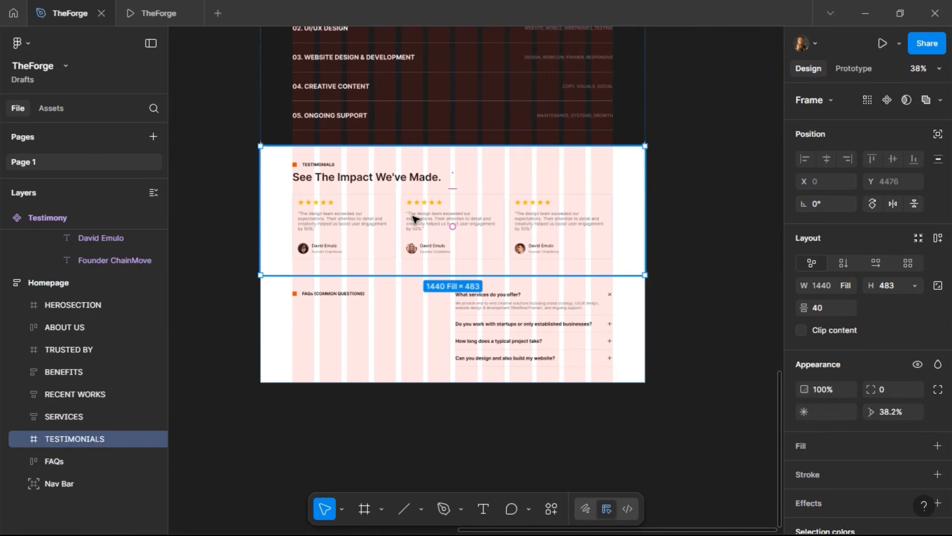
{"action": "left_click", "coordinate": [387, 251]}
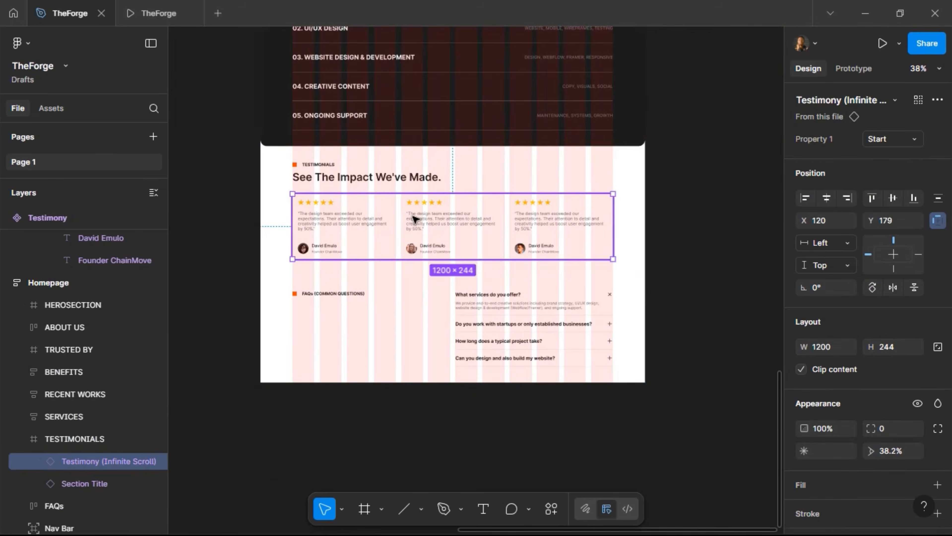
{"action": "left_click", "coordinate": [39, 461]}
{"action": "left_click", "coordinate": [55, 484]}
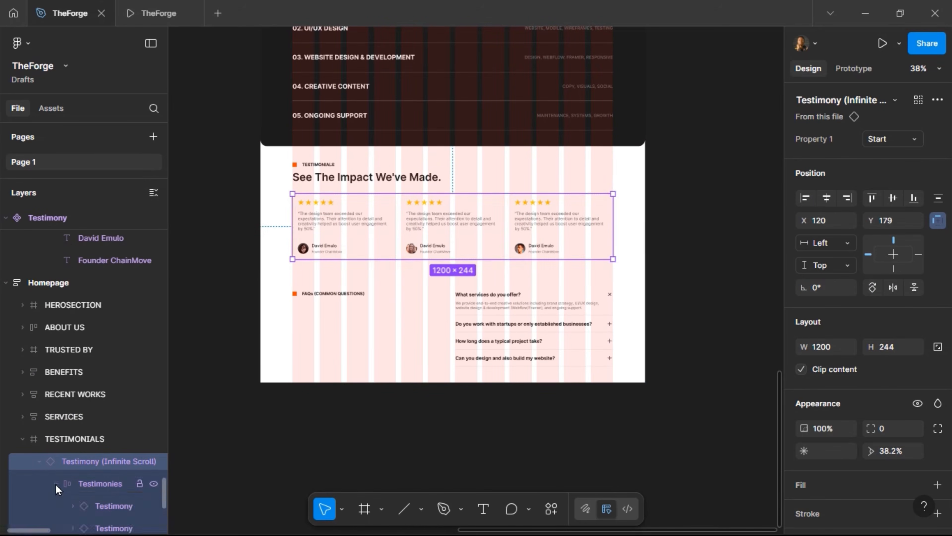
{"action": "left_click", "coordinate": [55, 483]}
Rename the Frame 3 layer in the homepage's SERVICES section to "Content".
{"action": "left_click", "coordinate": [48, 423]}
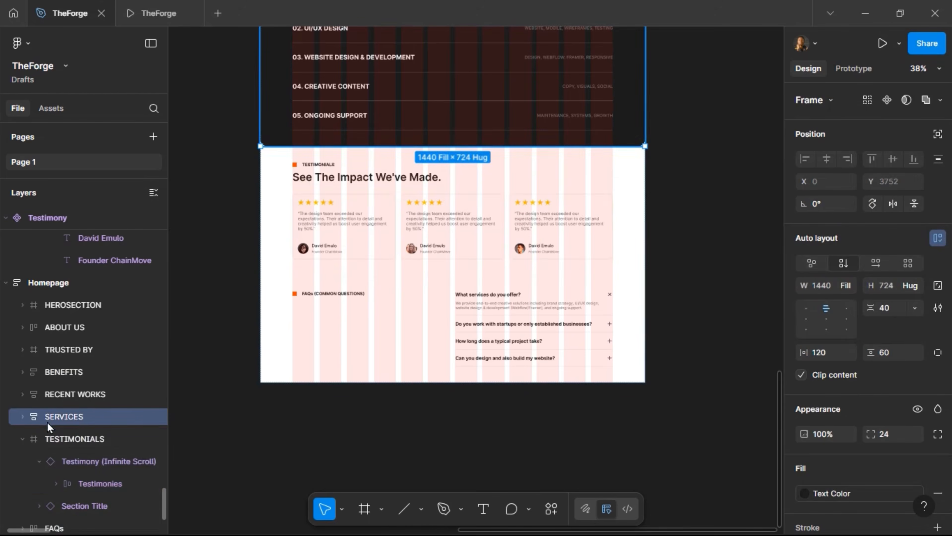
{"action": "left_click", "coordinate": [23, 417]}
{"action": "left_click", "coordinate": [73, 460]}
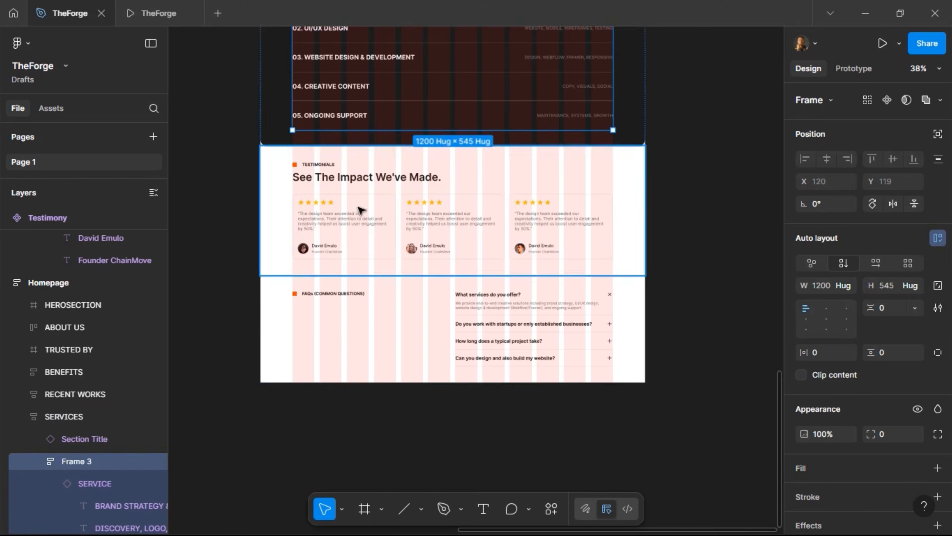
{"action": "scroll", "coordinate": [360, 210], "scroll_direction": "up", "scroll_amount": 4}
{"action": "double_click", "coordinate": [81, 462]}
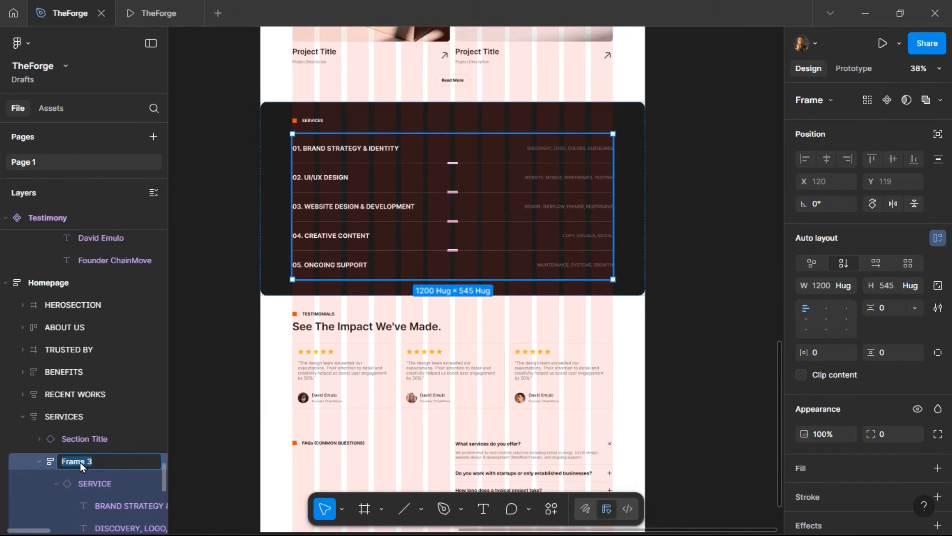
{"action": "type", "text": "Content"}
{"action": "key", "text": "Return"}
Collapse the second SERVICE instance, the Content layer and the SERVICES section in the layer list.
{"action": "scroll", "coordinate": [80, 459], "scroll_direction": "down", "scroll_amount": 3}
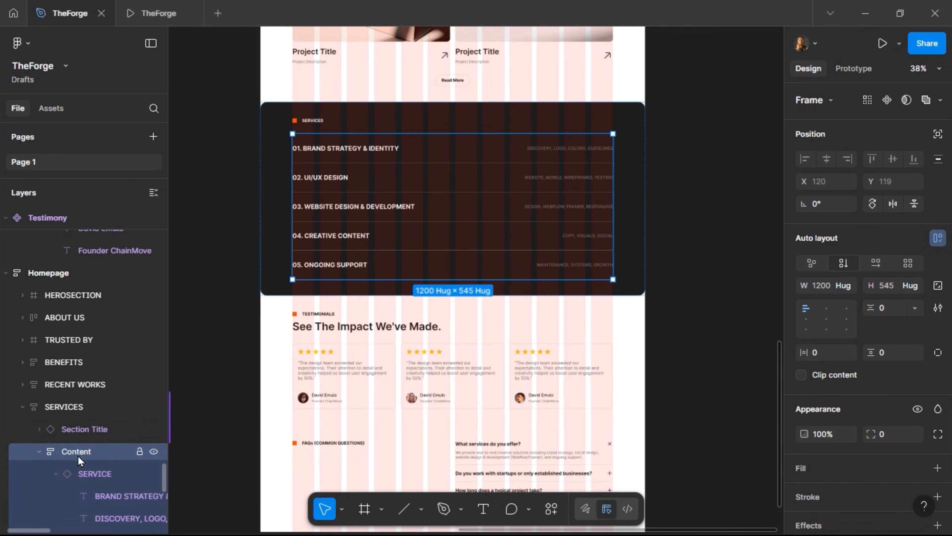
{"action": "scroll", "coordinate": [75, 431], "scroll_direction": "down", "scroll_amount": 3}
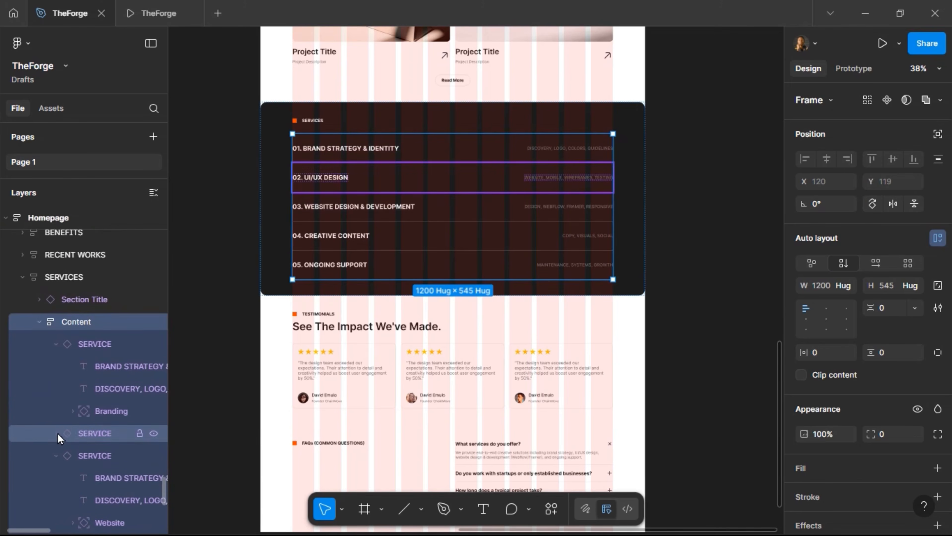
{"action": "left_click", "coordinate": [57, 434]}
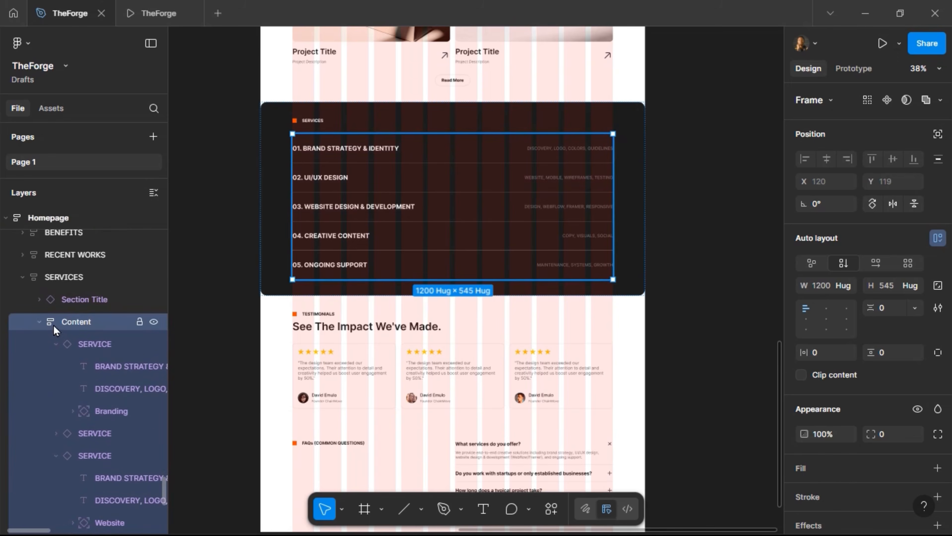
{"action": "left_click", "coordinate": [39, 322]}
{"action": "left_click", "coordinate": [22, 277]}
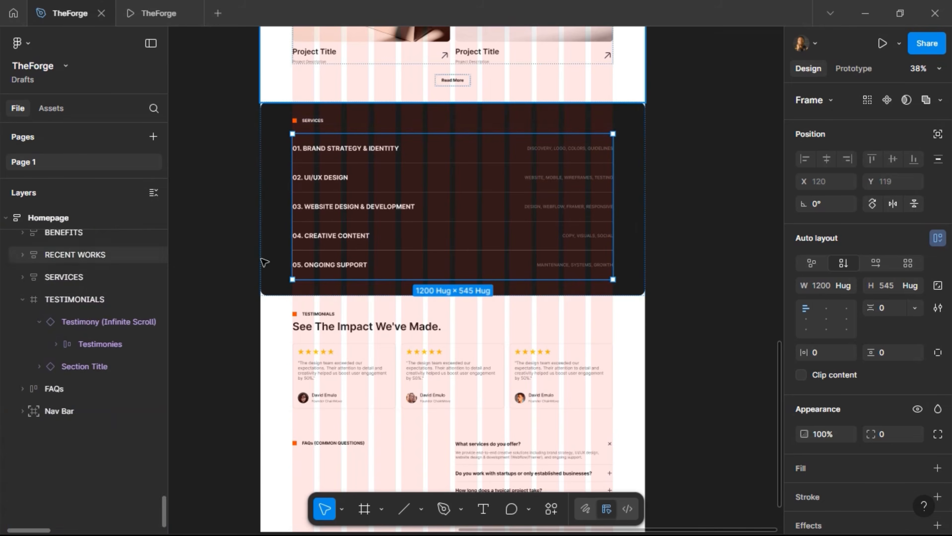
Check the RECENT WORKS section's Row 2 layer names and collapse its Project Card layers and the row.
{"action": "scroll", "coordinate": [264, 261], "scroll_direction": "up", "scroll_amount": 2}
{"action": "scroll", "coordinate": [264, 261], "scroll_direction": "up", "scroll_amount": 2}
{"action": "left_click", "coordinate": [338, 145]}
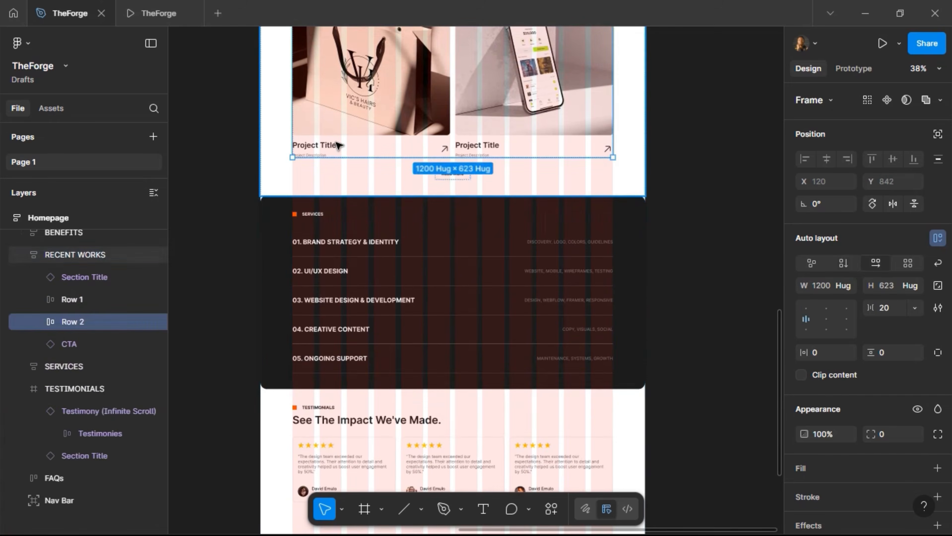
{"action": "double_click", "coordinate": [337, 145]}
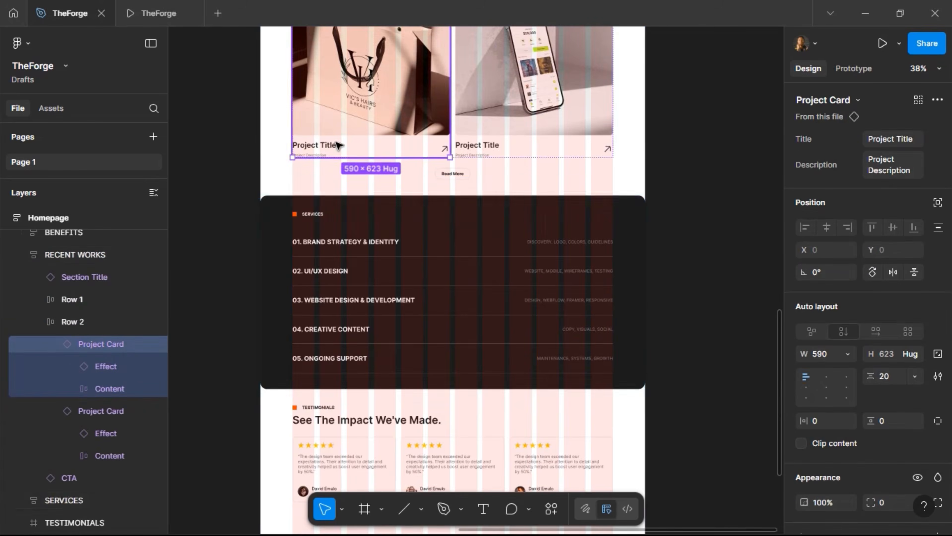
{"action": "left_click", "coordinate": [76, 393]}
{"action": "left_click", "coordinate": [76, 393]}
{"action": "left_click", "coordinate": [55, 344]}
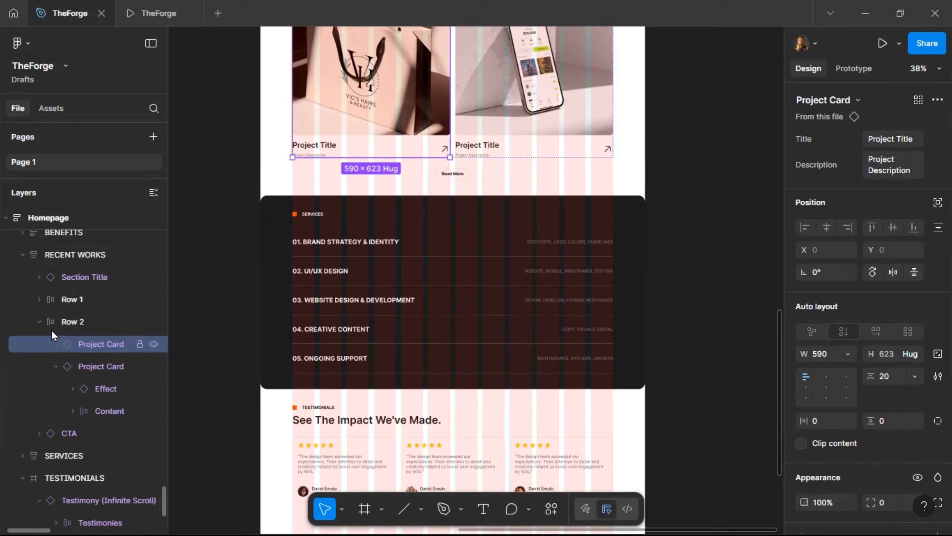
{"action": "left_click", "coordinate": [39, 321]}
Check the BENEFITS section's Content and Stats layer names, and collapse the BENEFITS, RECENT WORKS and TESTIMONIALS layers.
{"action": "scroll", "coordinate": [272, 245], "scroll_direction": "up", "scroll_amount": 10}
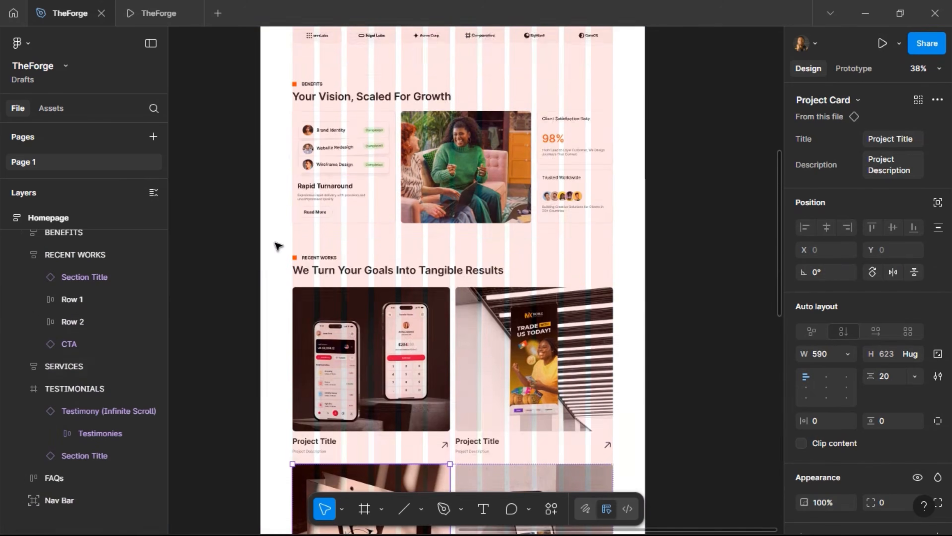
{"action": "left_click", "coordinate": [303, 216]}
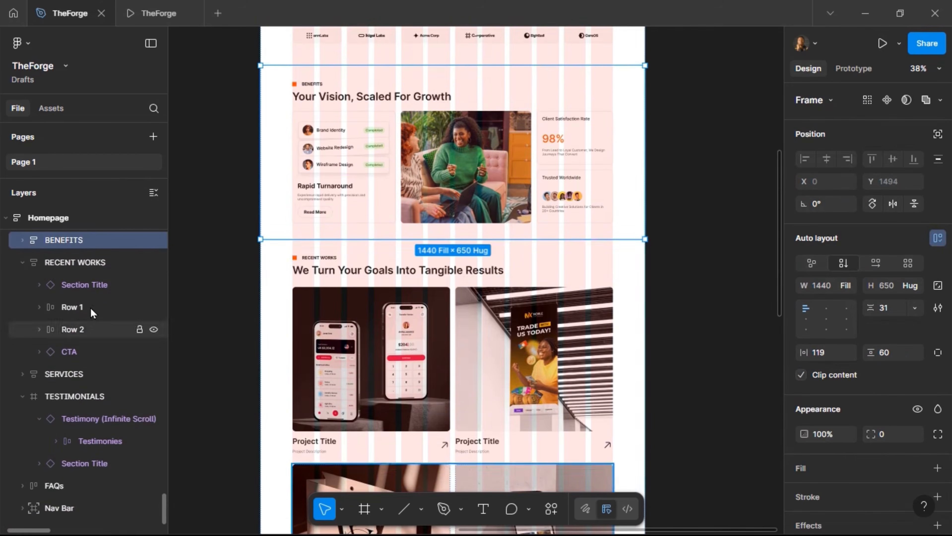
{"action": "left_click", "coordinate": [23, 239]}
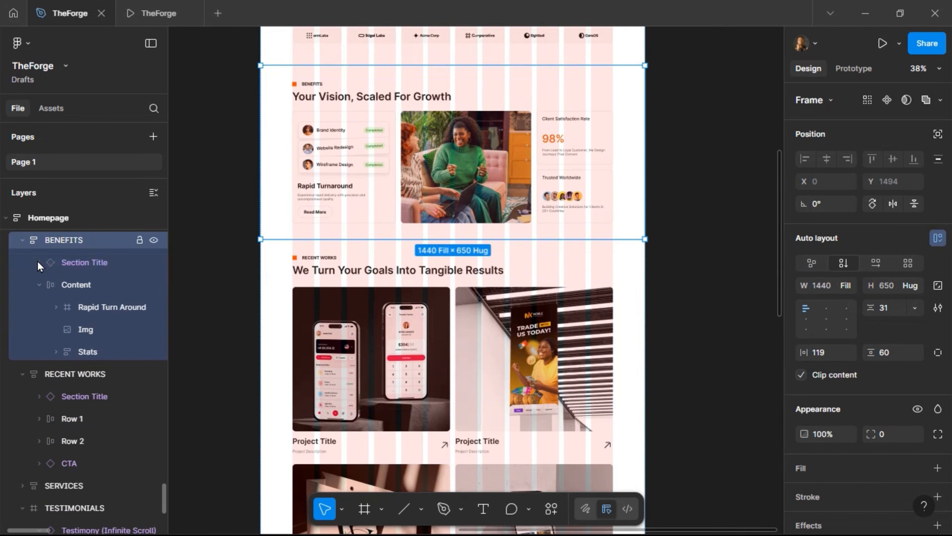
{"action": "left_click", "coordinate": [55, 352]}
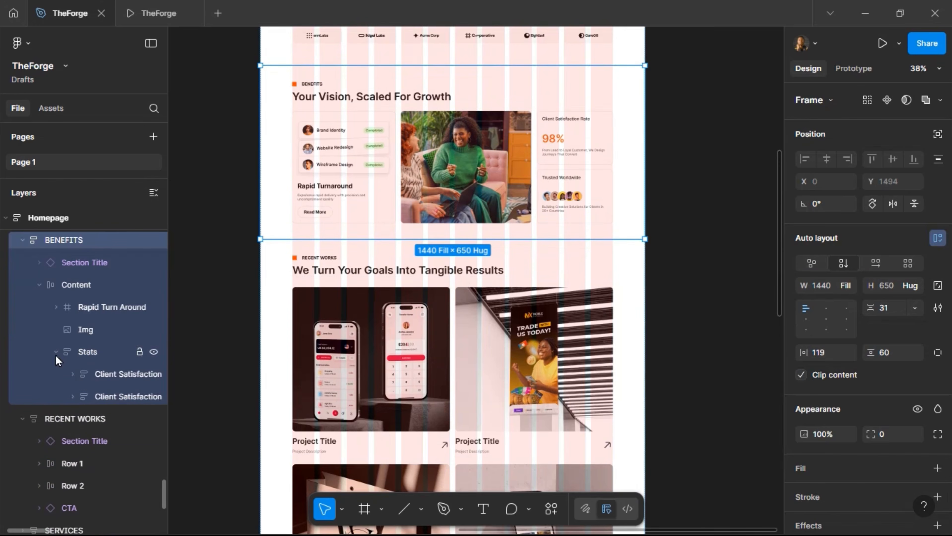
{"action": "left_click", "coordinate": [55, 352]}
{"action": "left_click", "coordinate": [37, 284]}
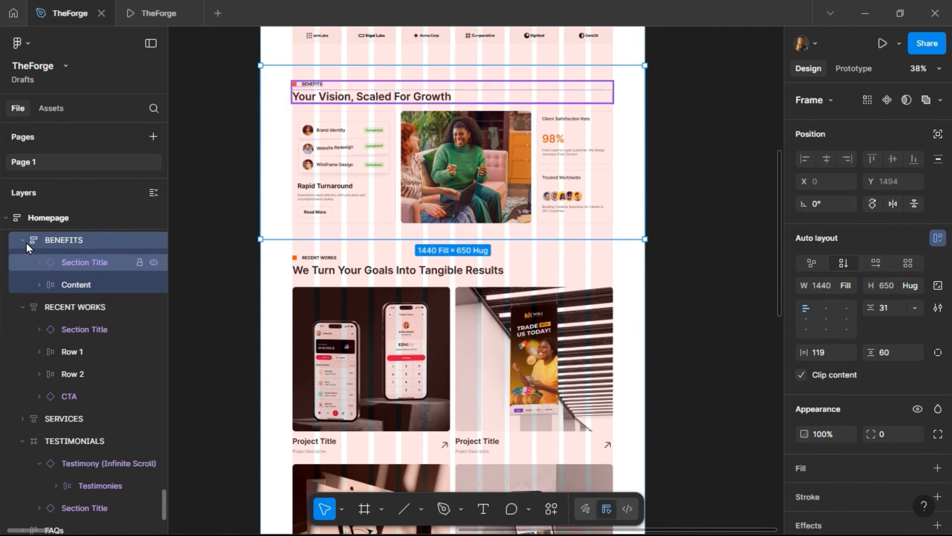
{"action": "left_click", "coordinate": [22, 270]}
{"action": "left_click", "coordinate": [21, 269]}
{"action": "left_click", "coordinate": [22, 307]}
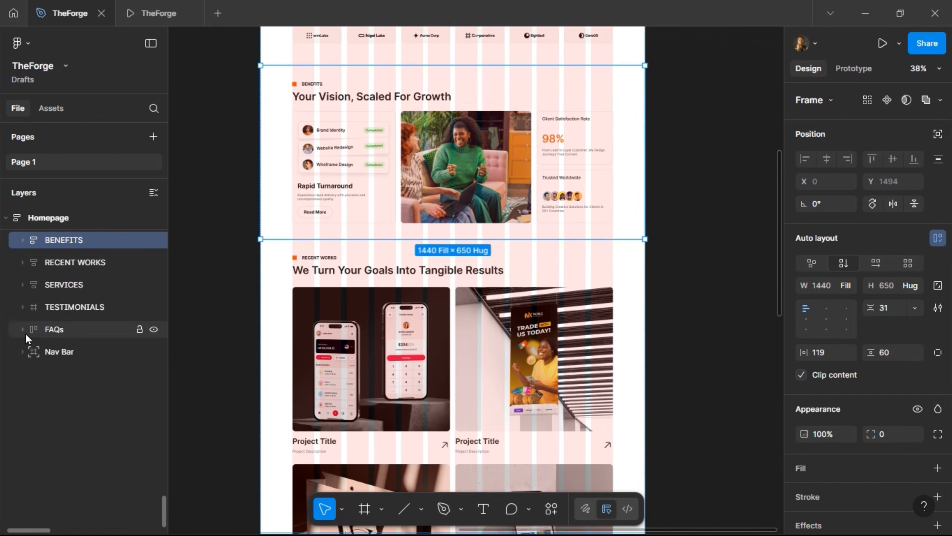
Duplicate the homepage's FAQs section directly below the original.
{"action": "left_click", "coordinate": [52, 336]}
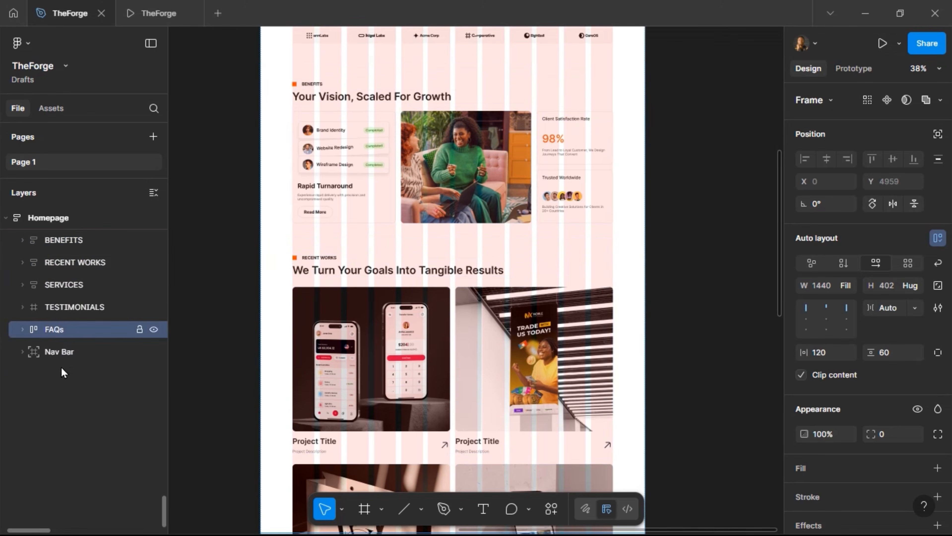
{"action": "left_click", "coordinate": [21, 330]}
{"action": "left_click", "coordinate": [21, 330]}
{"action": "scroll", "coordinate": [263, 334], "scroll_direction": "down", "scroll_amount": 10}
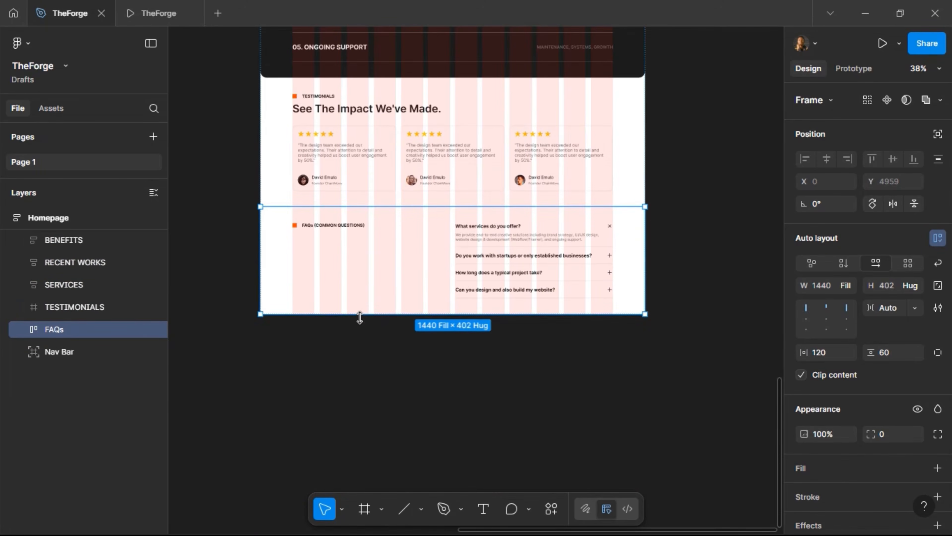
{"action": "key", "text": "ctrl+d"}
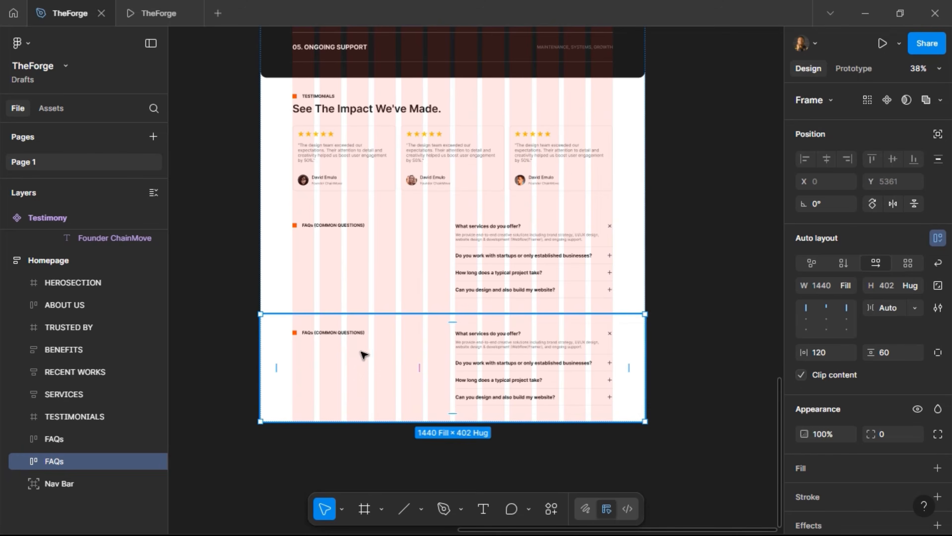
Copy the TheForge logo text from the Nav Bar and replace the duplicated FAQs section's Section Title with it.
{"action": "scroll", "coordinate": [358, 351], "scroll_direction": "up", "scroll_amount": 15}
{"action": "scroll", "coordinate": [366, 354], "scroll_direction": "up", "scroll_amount": 6}
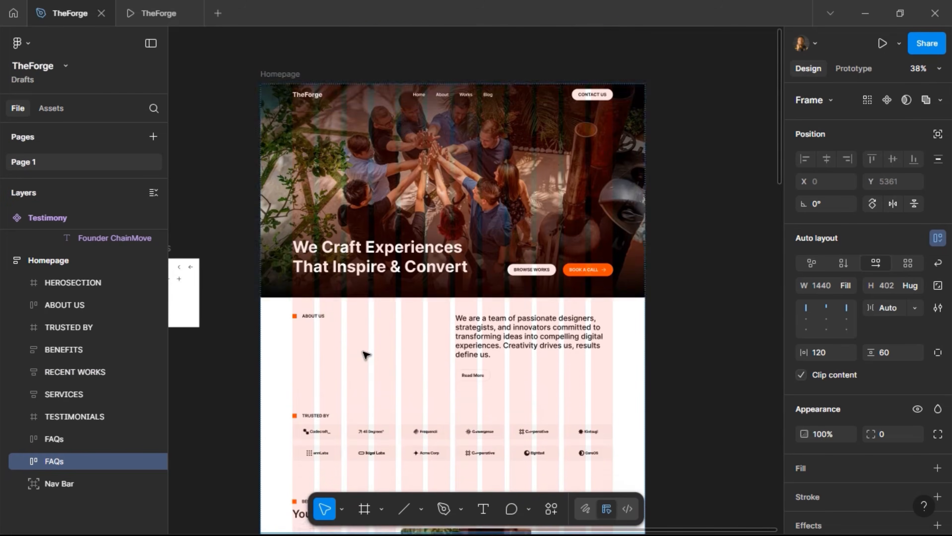
{"action": "left_click", "coordinate": [315, 109]}
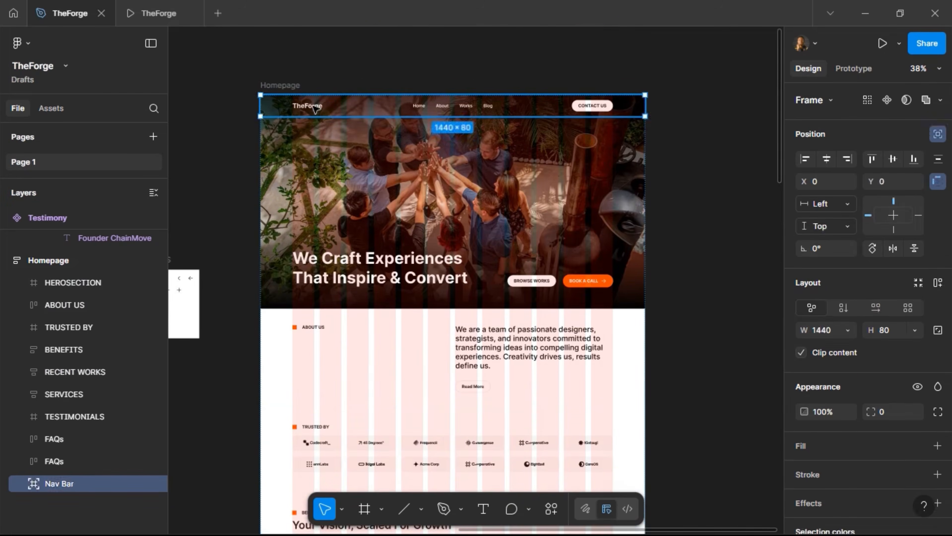
{"action": "left_click", "coordinate": [315, 109]}
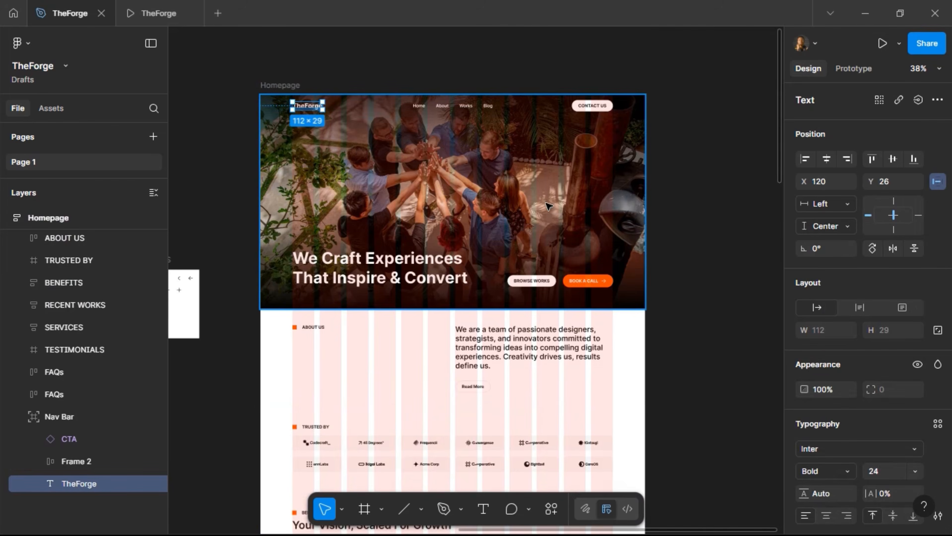
{"action": "scroll", "coordinate": [548, 206], "scroll_direction": "down", "scroll_amount": 15}
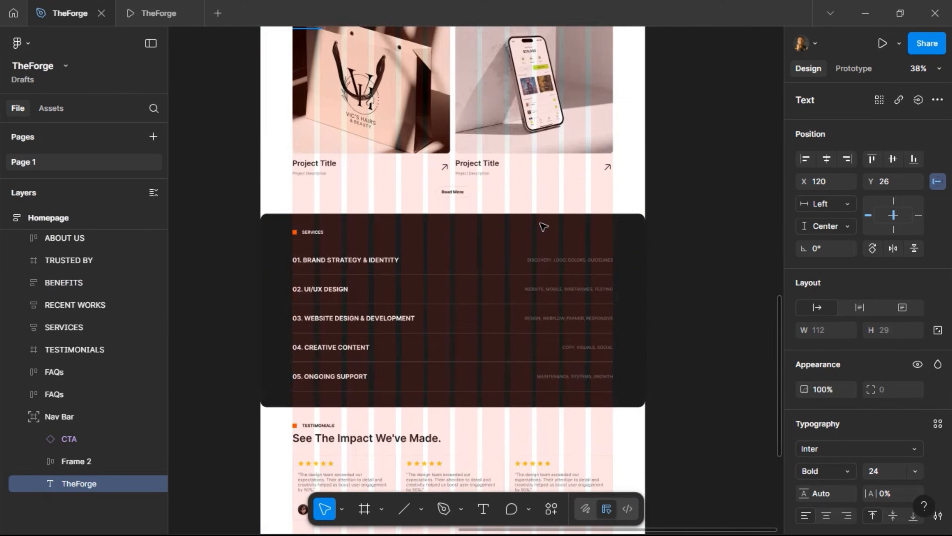
{"action": "scroll", "coordinate": [420, 236], "scroll_direction": "down", "scroll_amount": 10}
{"action": "scroll", "coordinate": [383, 117], "scroll_direction": "up", "scroll_amount": 4}
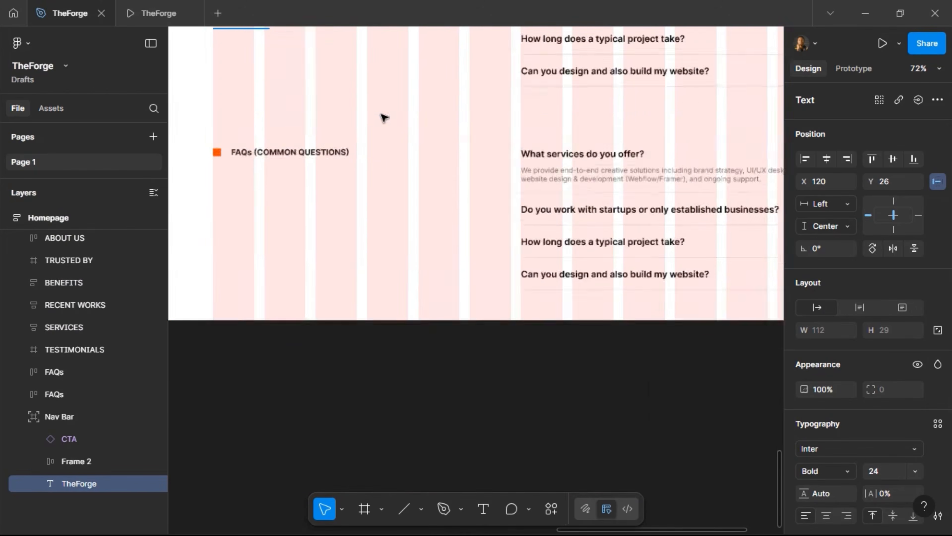
{"action": "scroll", "coordinate": [383, 117], "scroll_direction": "up", "scroll_amount": 1}
{"action": "left_click", "coordinate": [275, 157]}
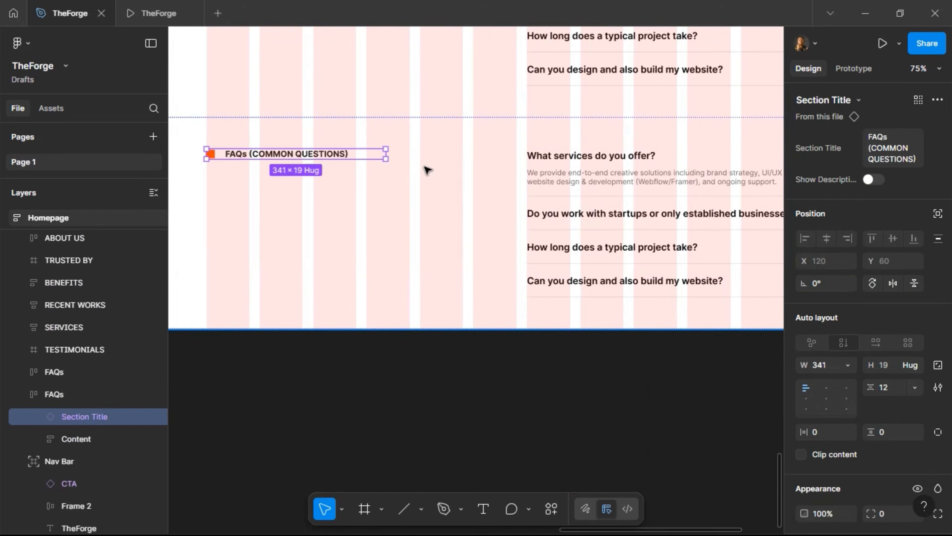
{"action": "key", "text": "ctrl+shift+r"}
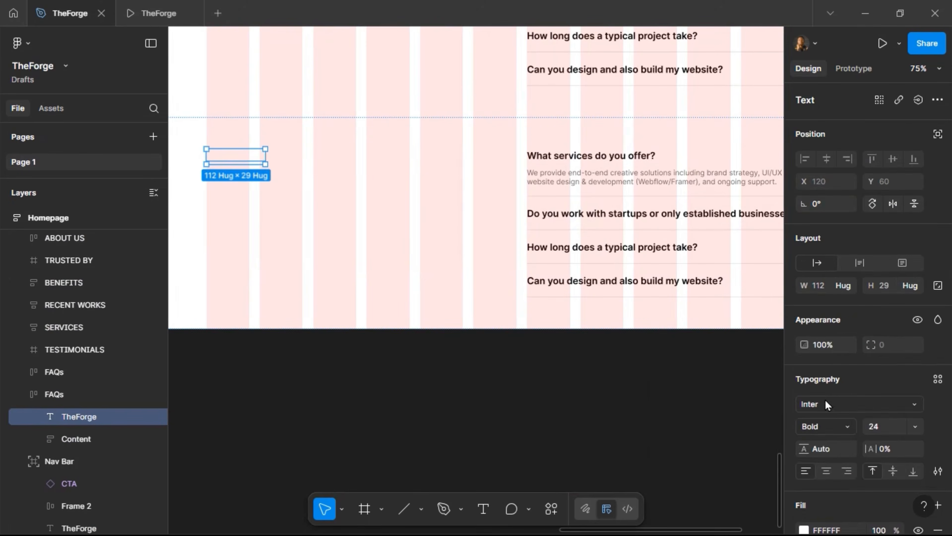
Apply the orange Foundation/Primary colour style to the duplicated section's TheForge text and check it in the prototype preview.
{"action": "scroll", "coordinate": [827, 403], "scroll_direction": "down", "scroll_amount": 3}
{"action": "left_click", "coordinate": [918, 367]}
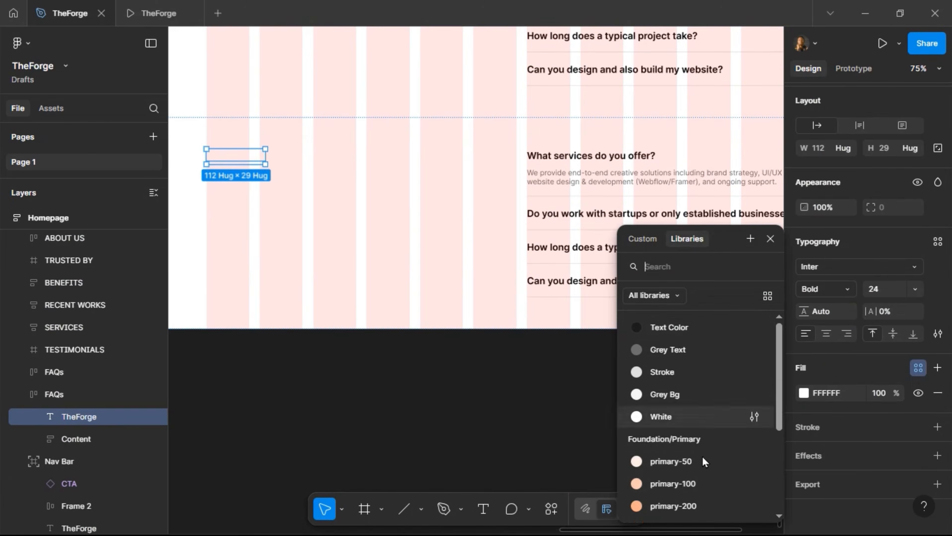
{"action": "scroll", "coordinate": [702, 455], "scroll_direction": "down", "scroll_amount": 3}
{"action": "left_click", "coordinate": [703, 425]}
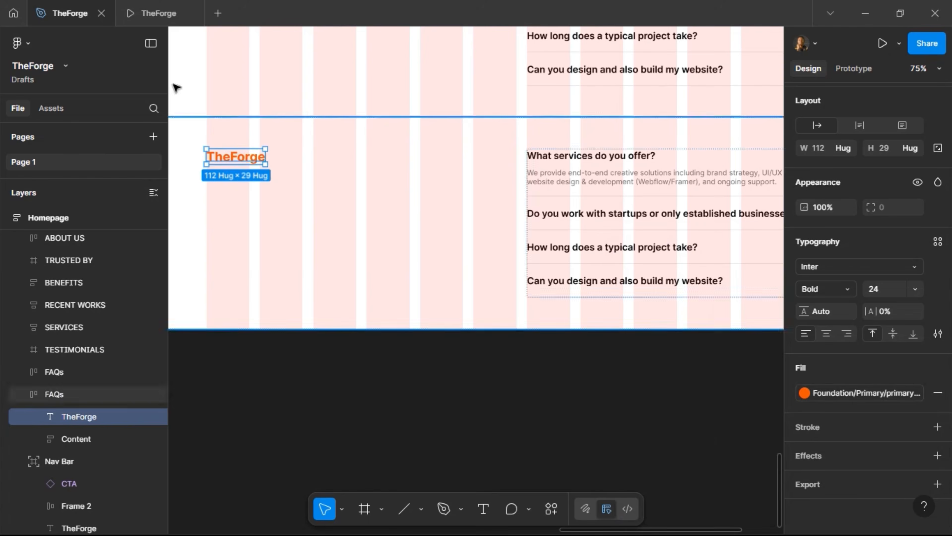
{"action": "left_click", "coordinate": [158, 13]}
{"action": "scroll", "coordinate": [468, 220], "scroll_direction": "down", "scroll_amount": 5}
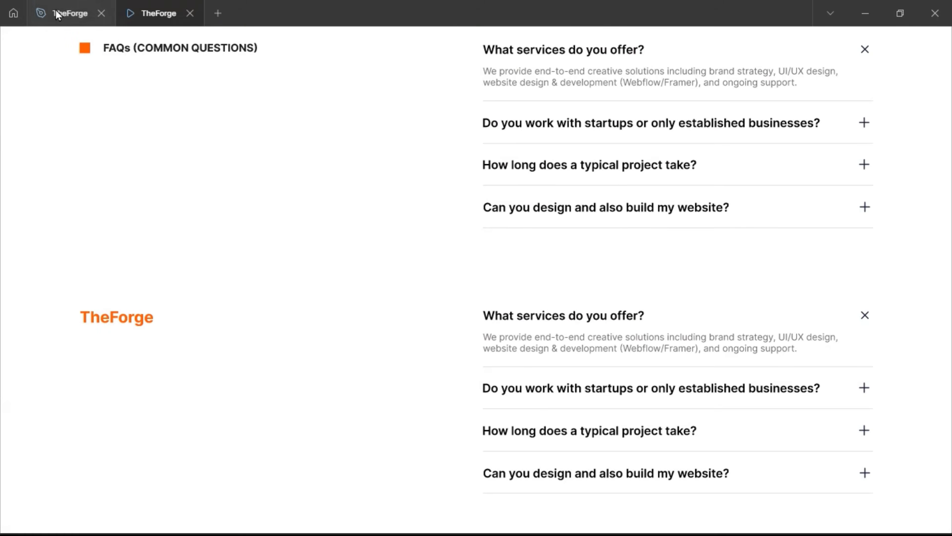
{"action": "left_click", "coordinate": [65, 13]}
Fill the duplicated FAQs section with the Text Color style and check the section in the prototype preview.
{"action": "left_click", "coordinate": [449, 277]}
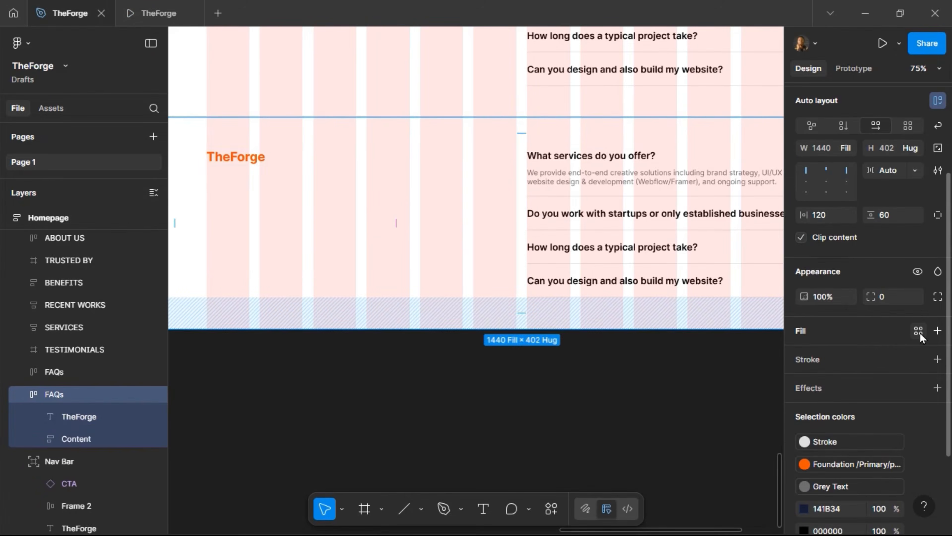
{"action": "left_click", "coordinate": [918, 331]}
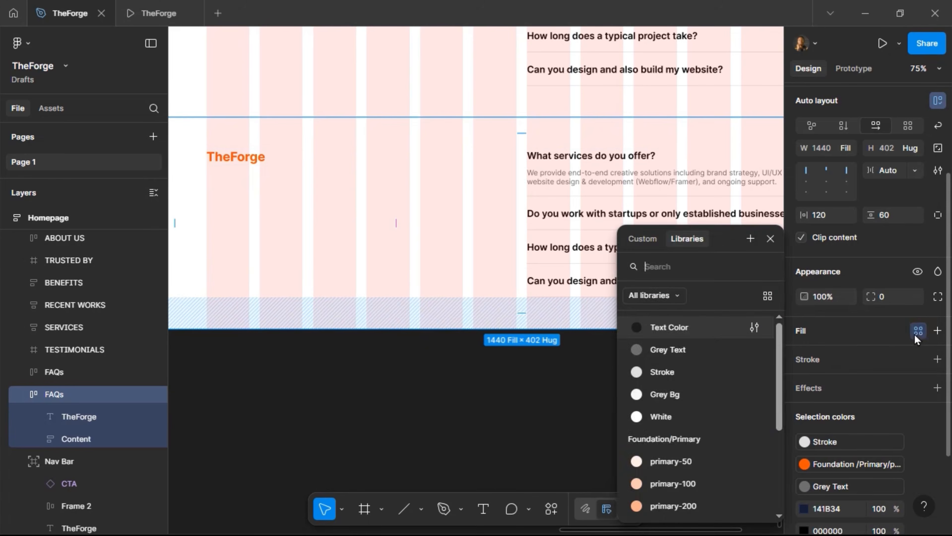
{"action": "left_click", "coordinate": [694, 326]}
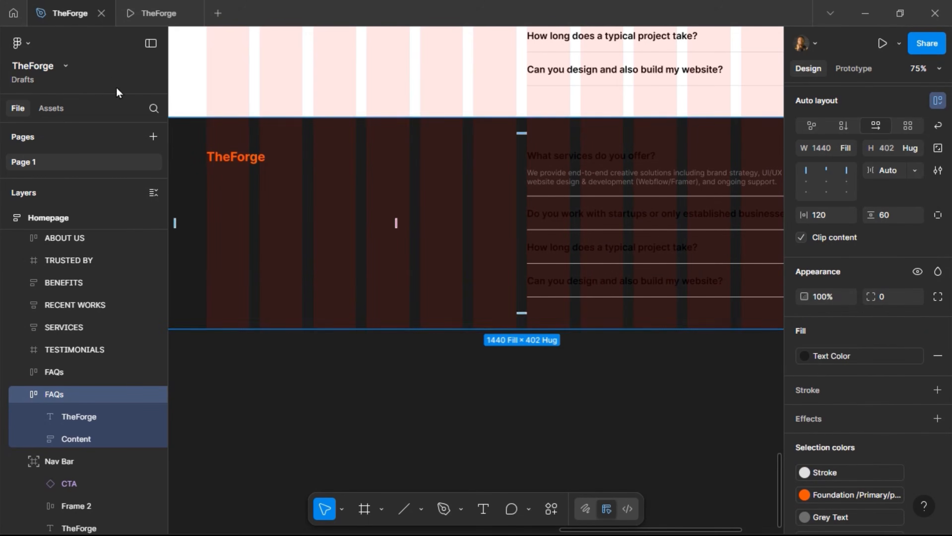
{"action": "left_click", "coordinate": [141, 12]}
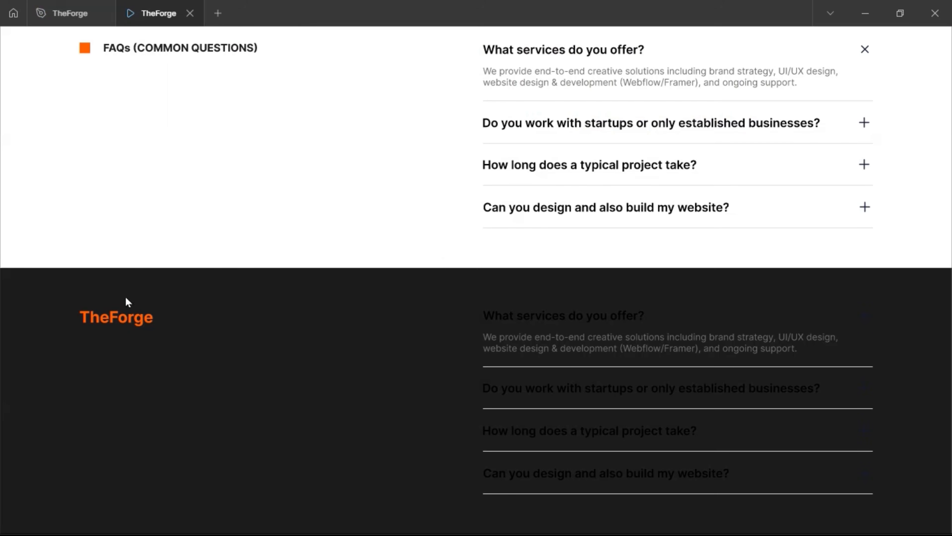
{"action": "left_click", "coordinate": [65, 22]}
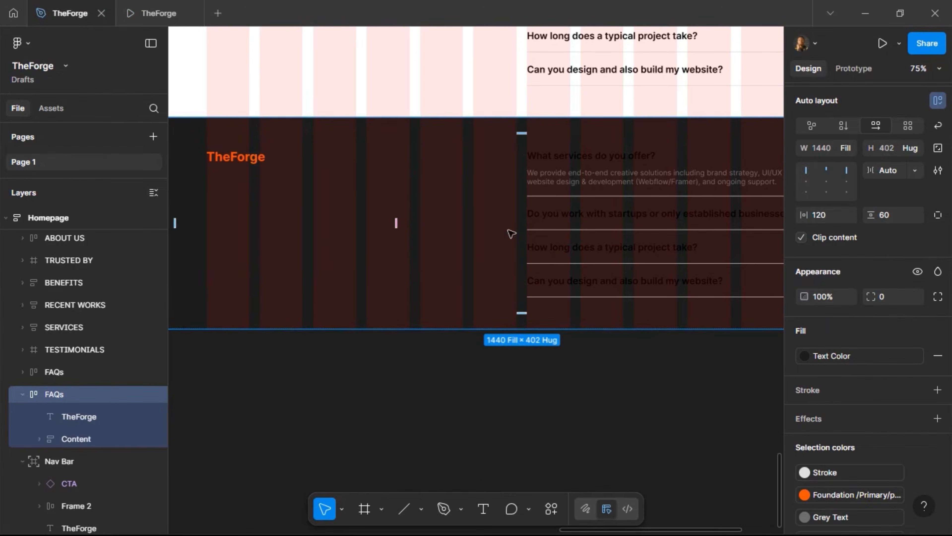
Delete the dark section's Content layer and draw a frame of about 400 × 55 within its right-hand grid columns.
{"action": "left_click", "coordinate": [569, 194]}
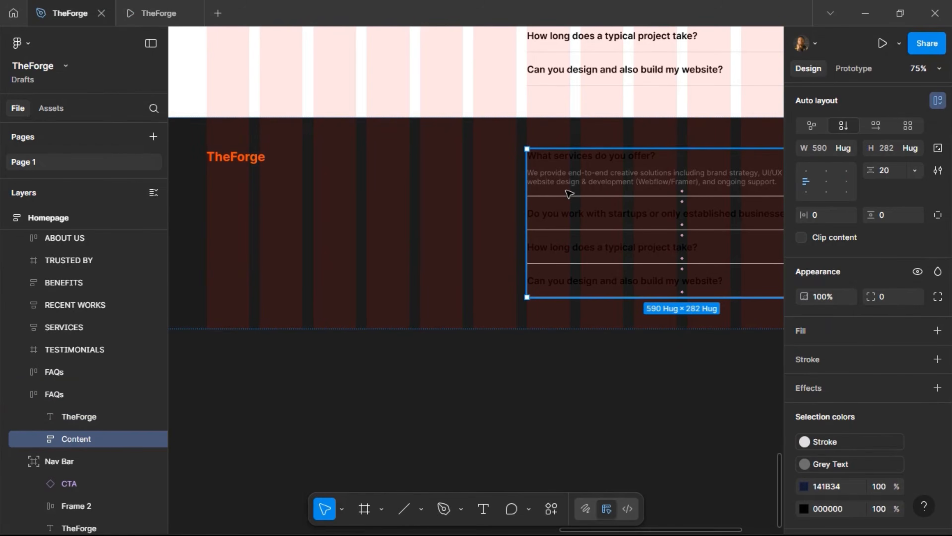
{"action": "key", "text": "Delete"}
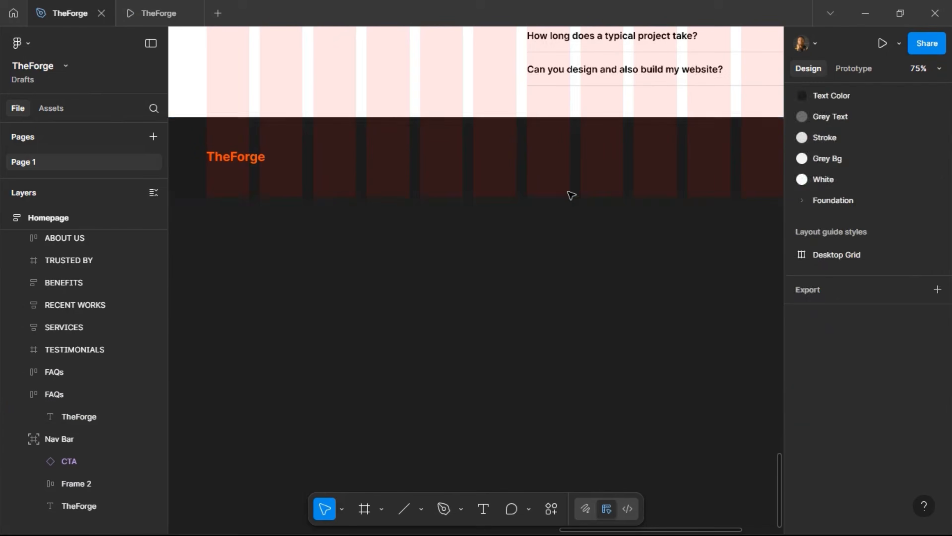
{"action": "scroll", "coordinate": [420, 193], "scroll_direction": "right", "scroll_amount": 3}
{"action": "scroll", "coordinate": [420, 192], "scroll_direction": "right", "scroll_amount": 2}
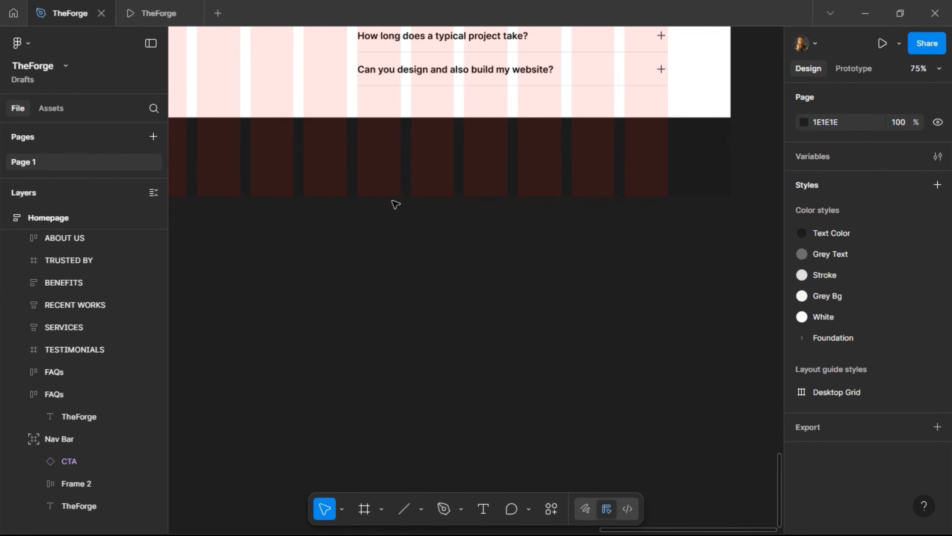
{"action": "left_click", "coordinate": [398, 189]}
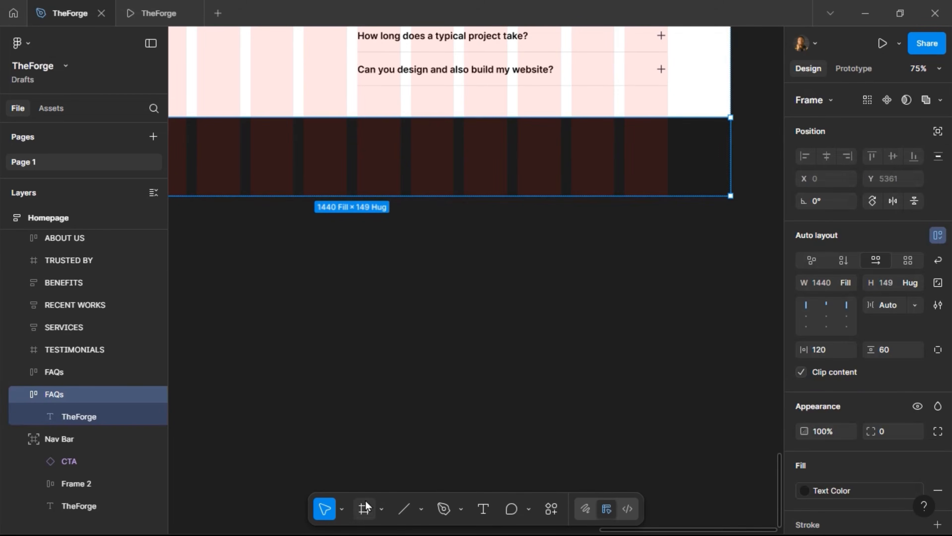
{"action": "left_click", "coordinate": [364, 509]}
{"action": "mouse_move", "coordinate": [376, 149]}
{"action": "left_mouse_down"}
{"action": "mouse_move", "coordinate": [580, 165]}
{"action": "mouse_move", "coordinate": [587, 178]}
{"action": "left_mouse_up"}
Copy the Read More CTA from the RECENT WORKS section and return to the dark bottom section.
{"action": "scroll", "coordinate": [540, 250], "scroll_direction": "down", "scroll_amount": 5}
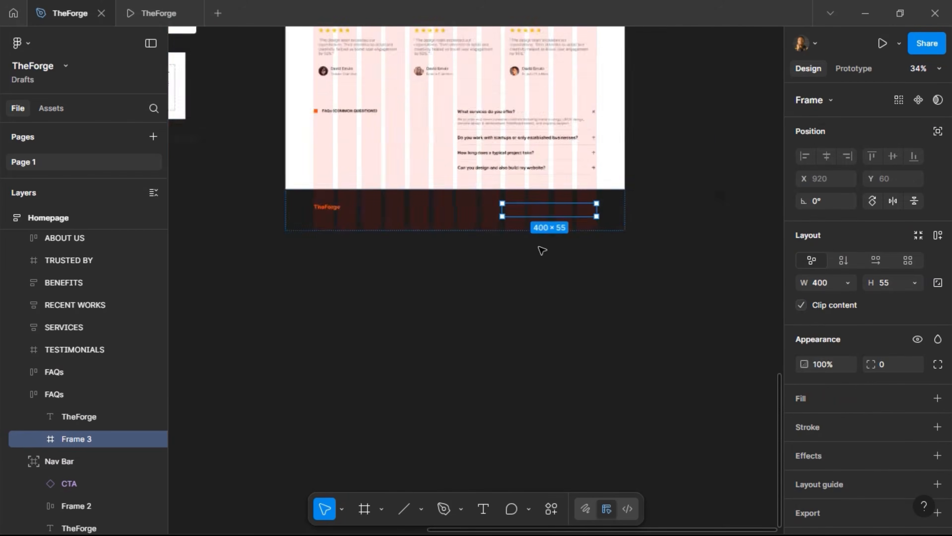
{"action": "scroll", "coordinate": [527, 252], "scroll_direction": "up", "scroll_amount": 6}
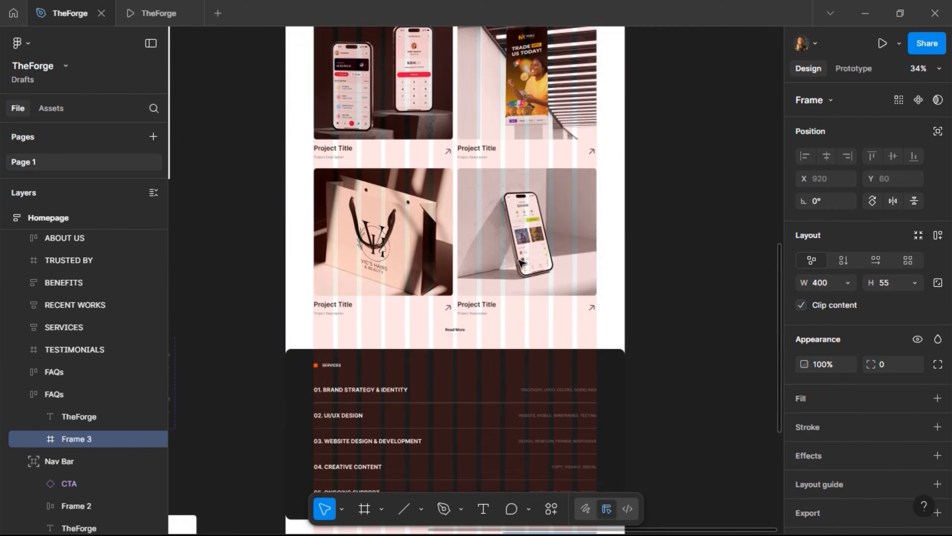
{"action": "left_click", "coordinate": [464, 330]}
{"action": "left_click", "coordinate": [469, 330]}
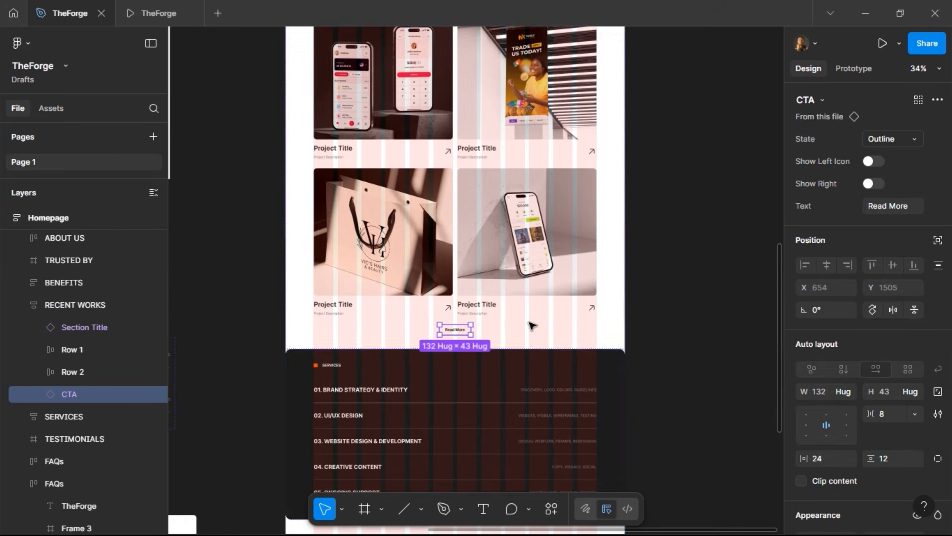
{"action": "scroll", "coordinate": [518, 306], "scroll_direction": "down", "scroll_amount": 2}
{"action": "scroll", "coordinate": [518, 306], "scroll_direction": "down", "scroll_amount": 6}
{"action": "scroll", "coordinate": [553, 263], "scroll_direction": "up", "scroll_amount": 3}
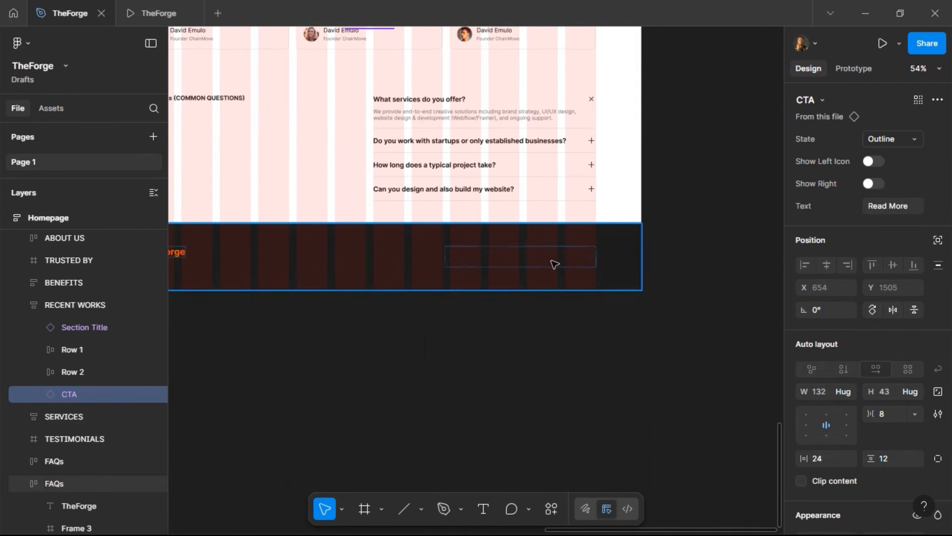
Give the new frame a 0.5 outside stroke in the Stroke colour style and a corner radius of 100.
{"action": "left_click", "coordinate": [555, 264]}
{"action": "scroll", "coordinate": [593, 262], "scroll_direction": "up", "scroll_amount": 5}
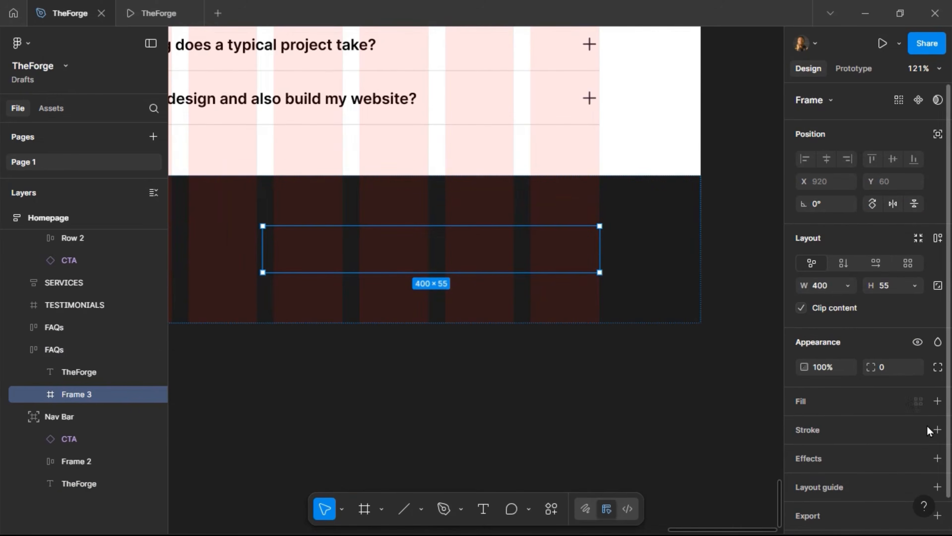
{"action": "left_click", "coordinate": [918, 430]}
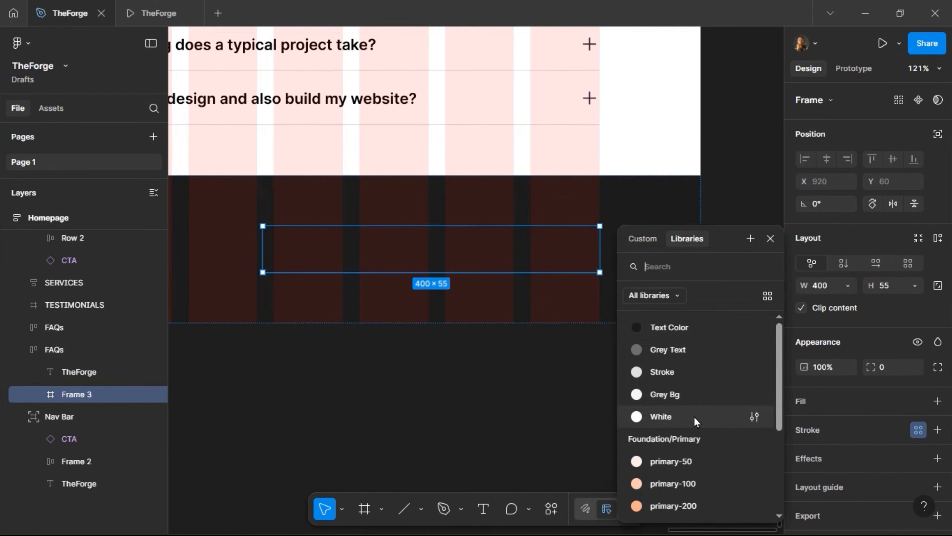
{"action": "left_click", "coordinate": [694, 376]}
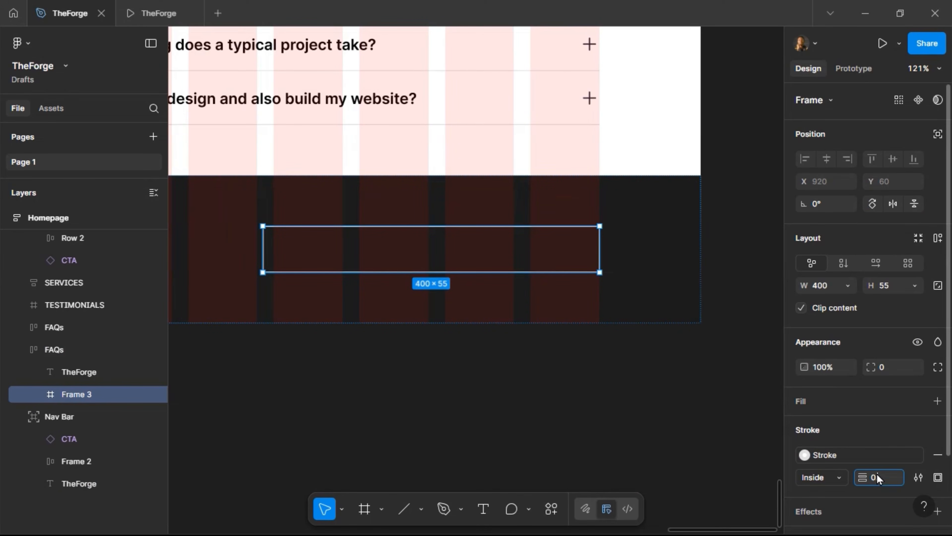
{"action": "key", "text": "Return"}
{"action": "left_click", "coordinate": [839, 484]}
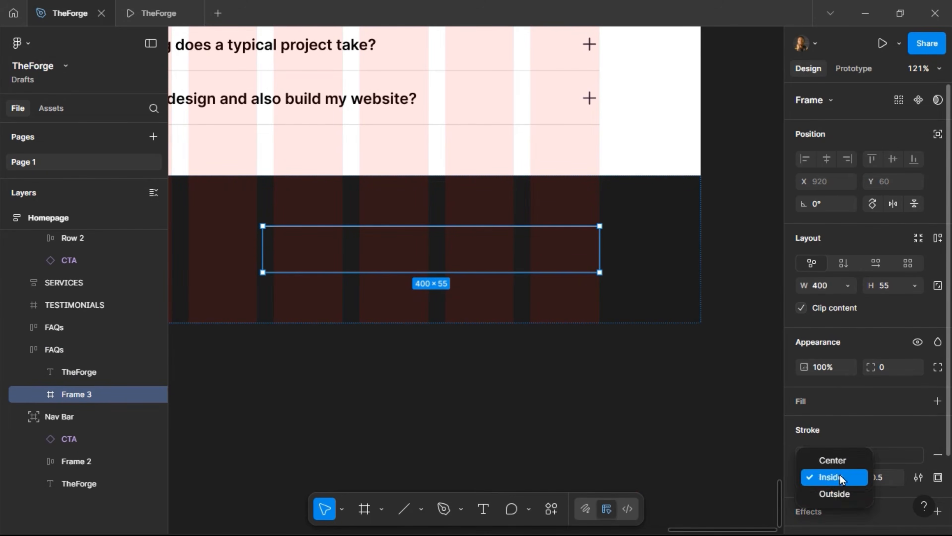
{"action": "left_click", "coordinate": [842, 493]}
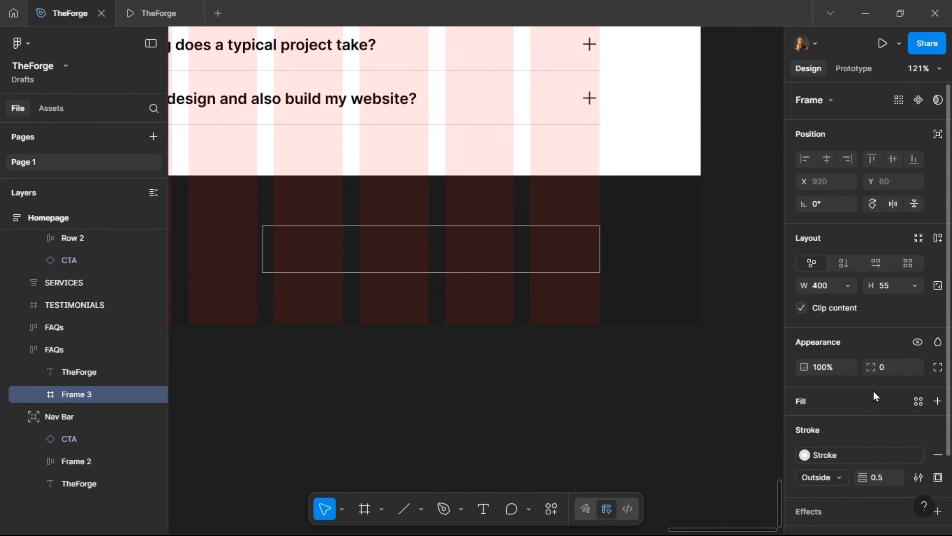
{"action": "left_click", "coordinate": [884, 368]}
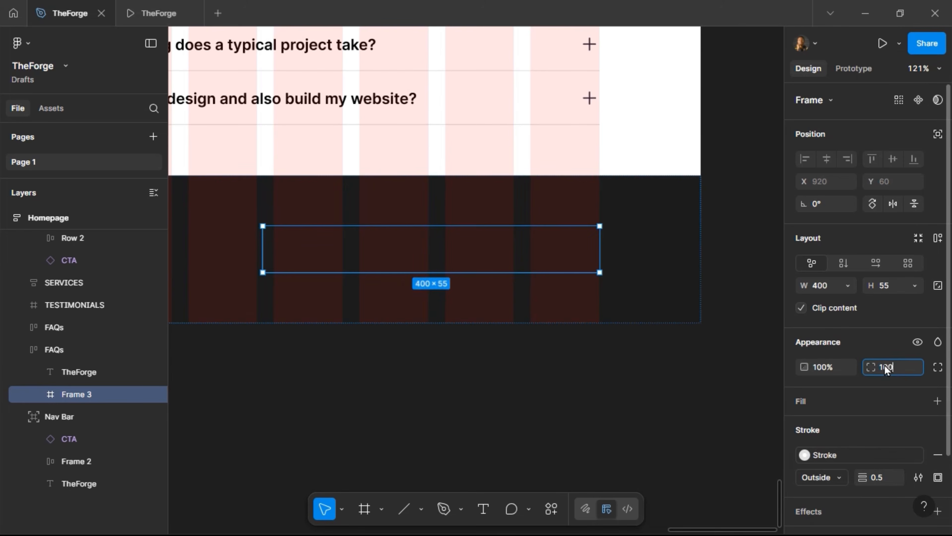
{"action": "key", "text": "Return"}
Duplicate the rounded frame in the dark section and replace the duplicate with the copied Read More CTA.
{"action": "key", "text": "ctrl+d"}
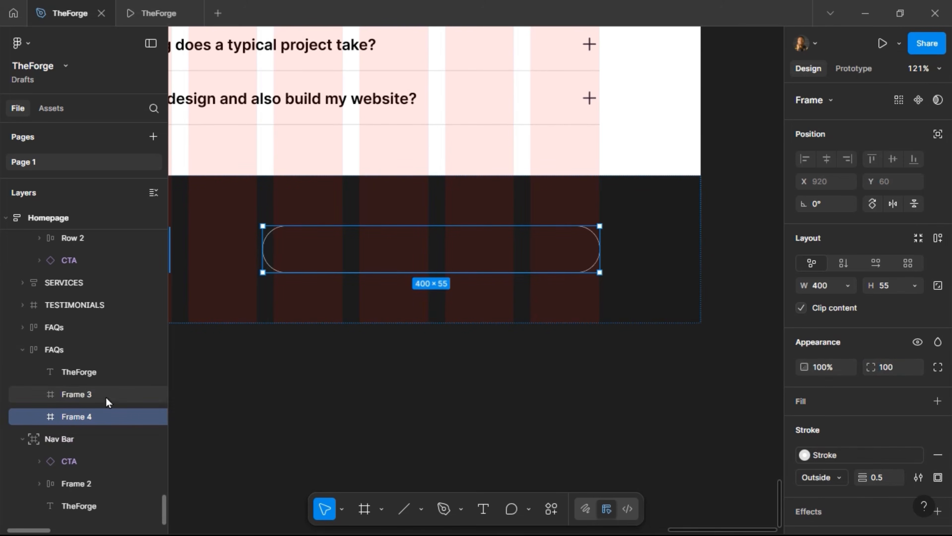
{"action": "left_click", "coordinate": [57, 394]}
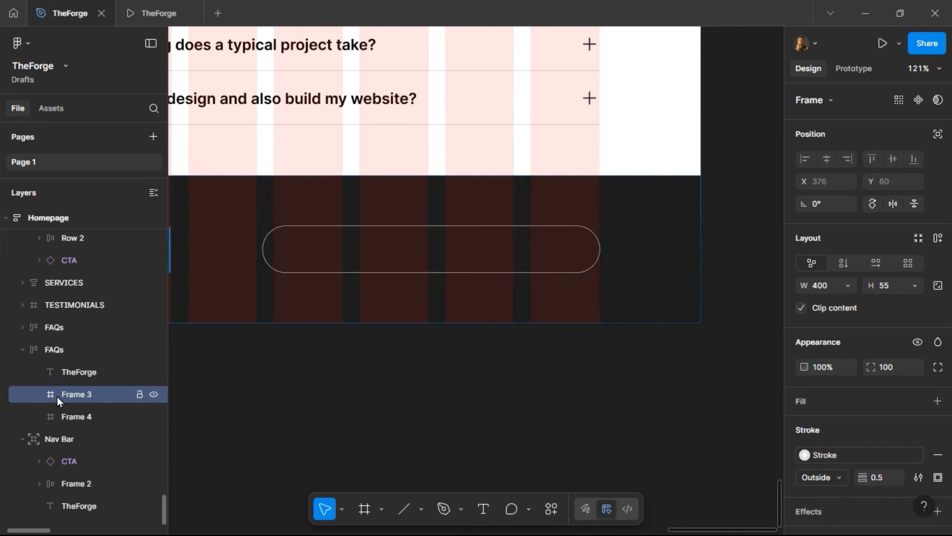
{"action": "left_click", "coordinate": [61, 416]}
{"action": "scroll", "coordinate": [379, 358], "scroll_direction": "down", "scroll_amount": 3, "text": "ctrl"}
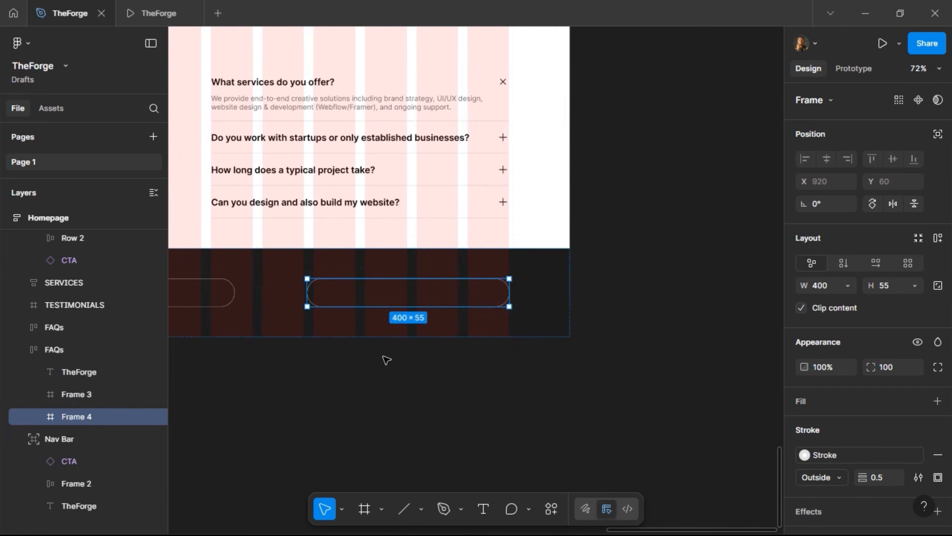
{"action": "scroll", "coordinate": [386, 364], "scroll_direction": "left", "scroll_amount": 3}
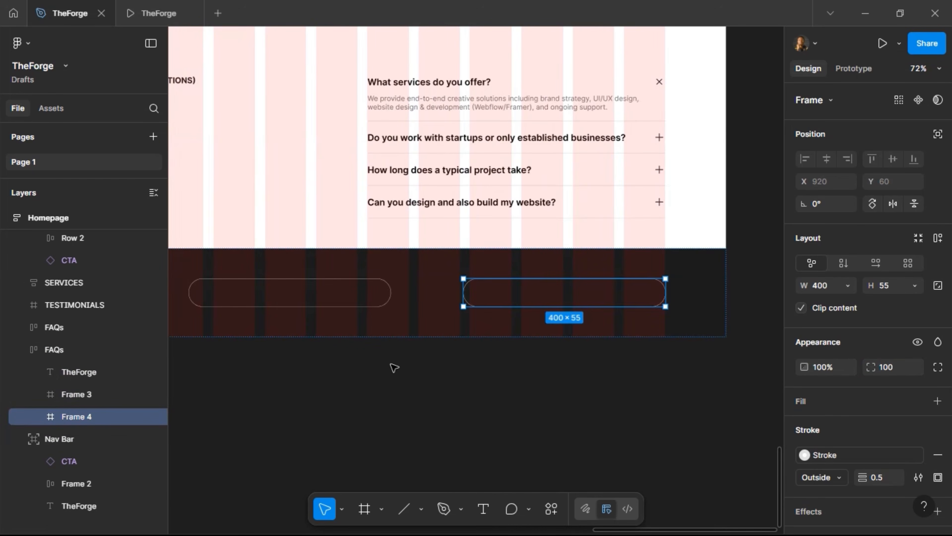
{"action": "key", "text": "ctrl+shift+r"}
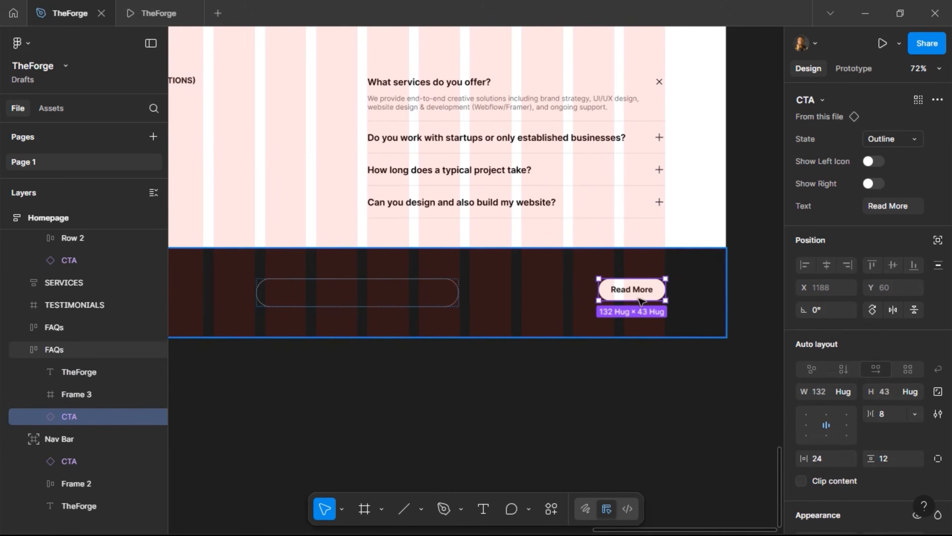
Set the dark section's CTA to the Primary state and change its text to "Subscribe!".
{"action": "scroll", "coordinate": [640, 300], "scroll_direction": "up", "scroll_amount": 2, "text": "ctrl"}
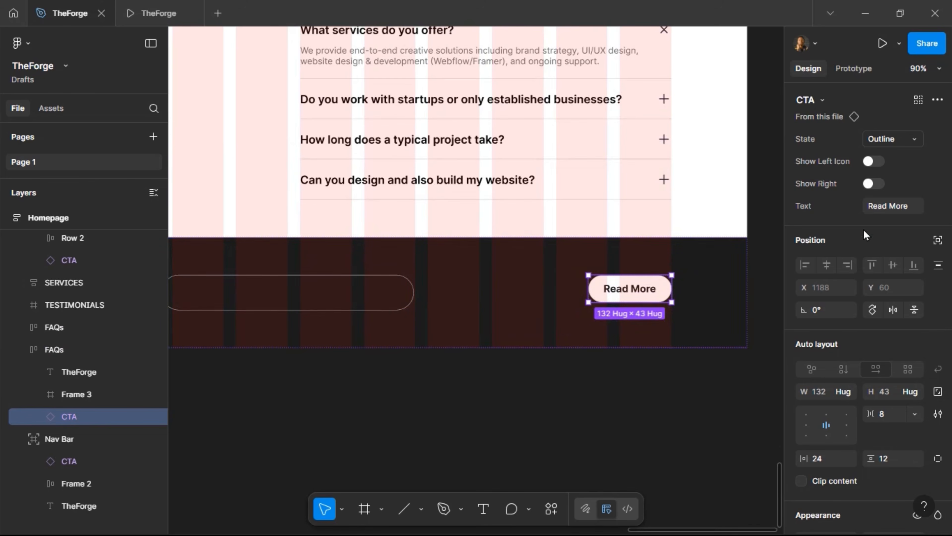
{"action": "left_click", "coordinate": [893, 144]}
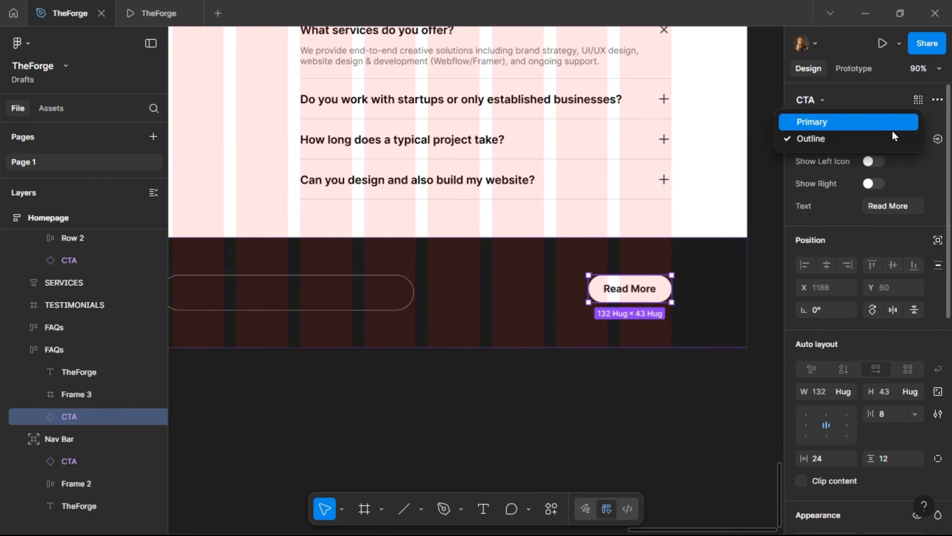
{"action": "left_click", "coordinate": [892, 123]}
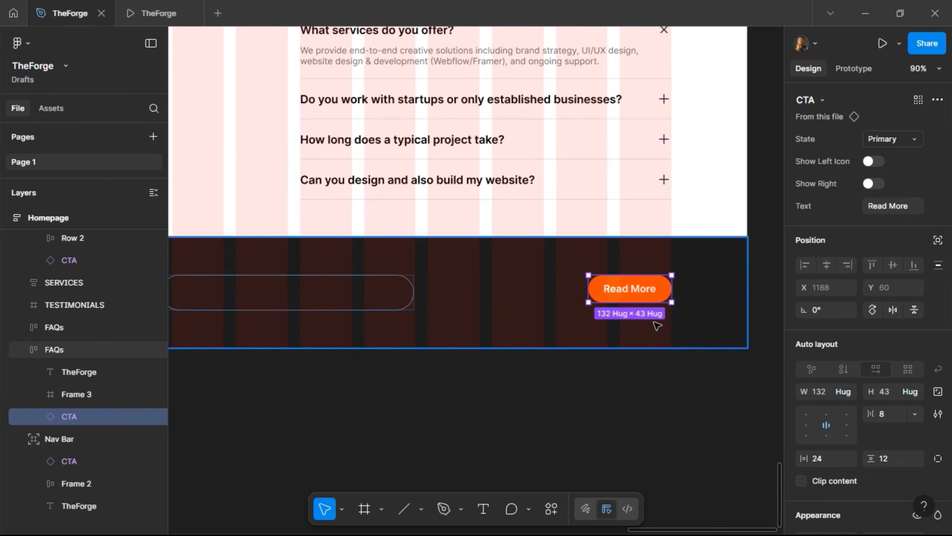
{"action": "left_click", "coordinate": [901, 206]}
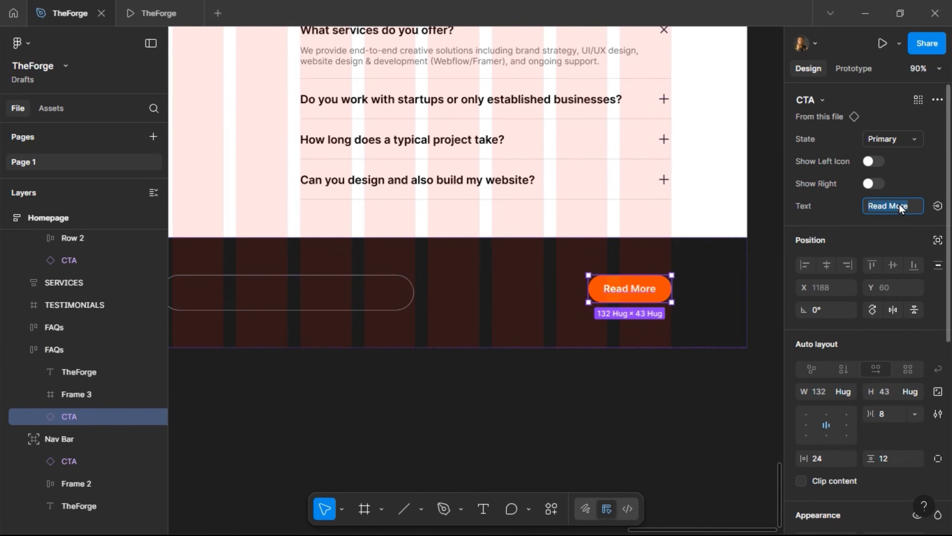
{"action": "type", "text": "Subscribe!"}
{"action": "key", "text": "Return"}
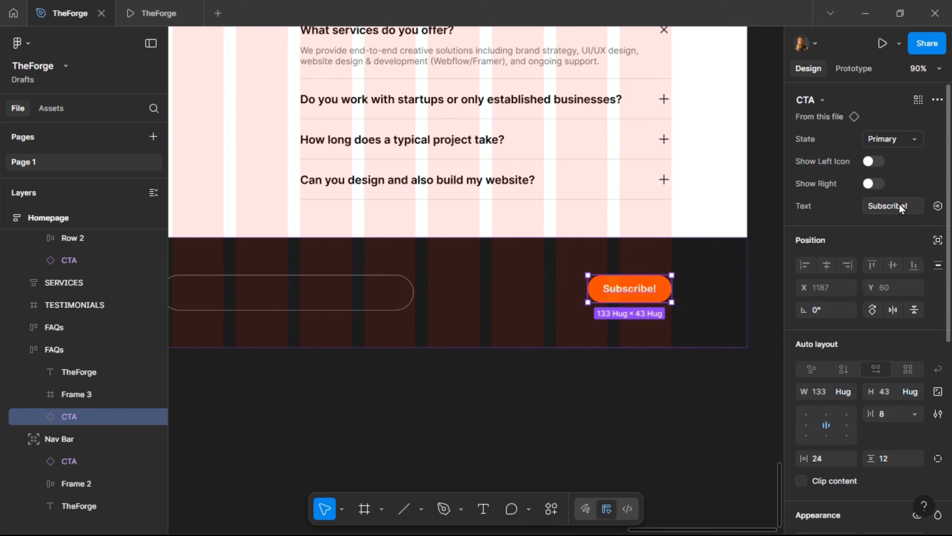
Group the rounded Frame 3 and the Subscribe! CTA into one auto layout frame.
{"action": "left_click", "coordinate": [378, 295]}
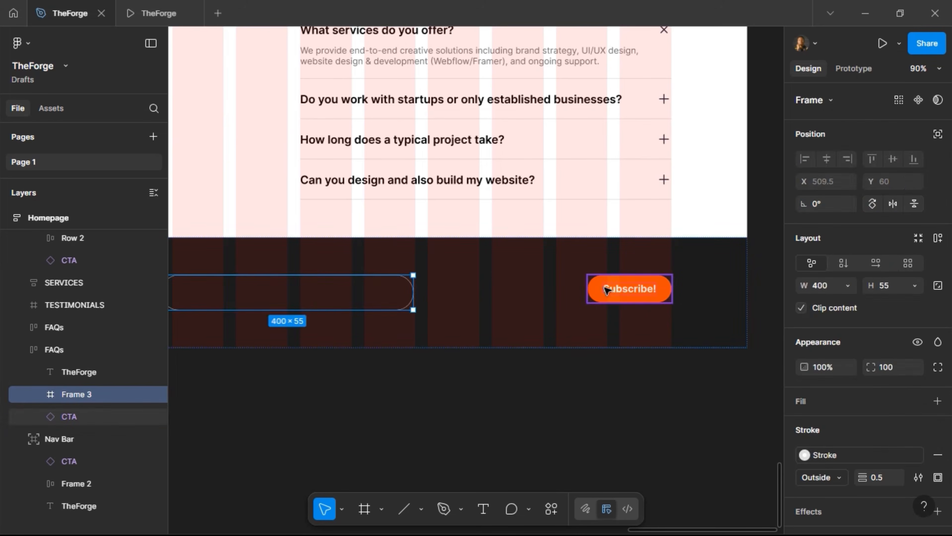
{"action": "left_click", "coordinate": [605, 288], "text": "shift"}
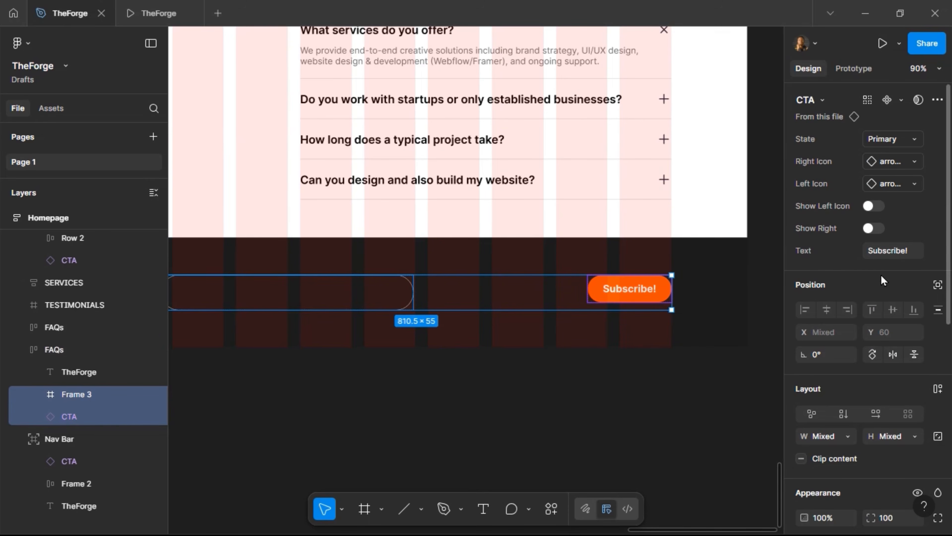
{"action": "left_click", "coordinate": [937, 388]}
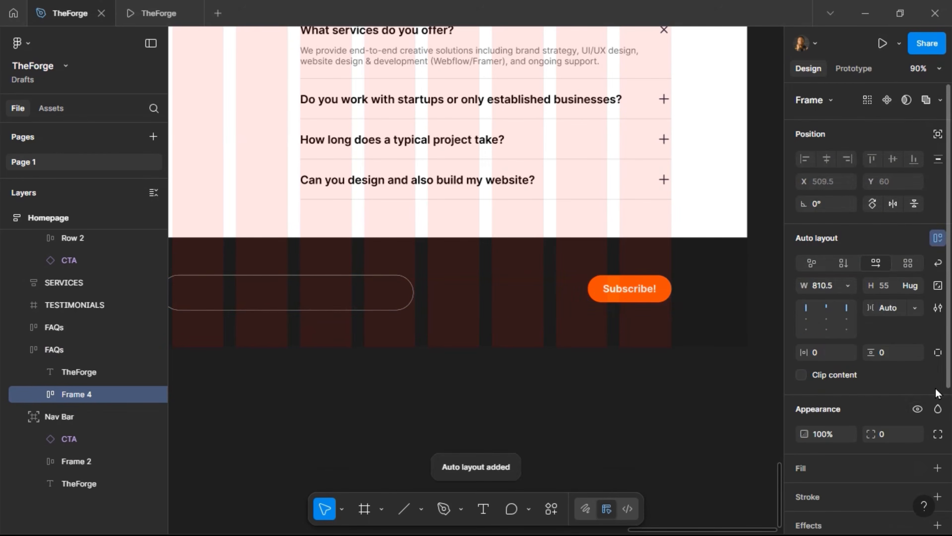
Set the gap between the rounded frame and the Subscribe! button in Frame 4 to 12.
{"action": "left_click", "coordinate": [890, 311]}
{"action": "type", "text": "12"}
{"action": "key", "text": "Return"}
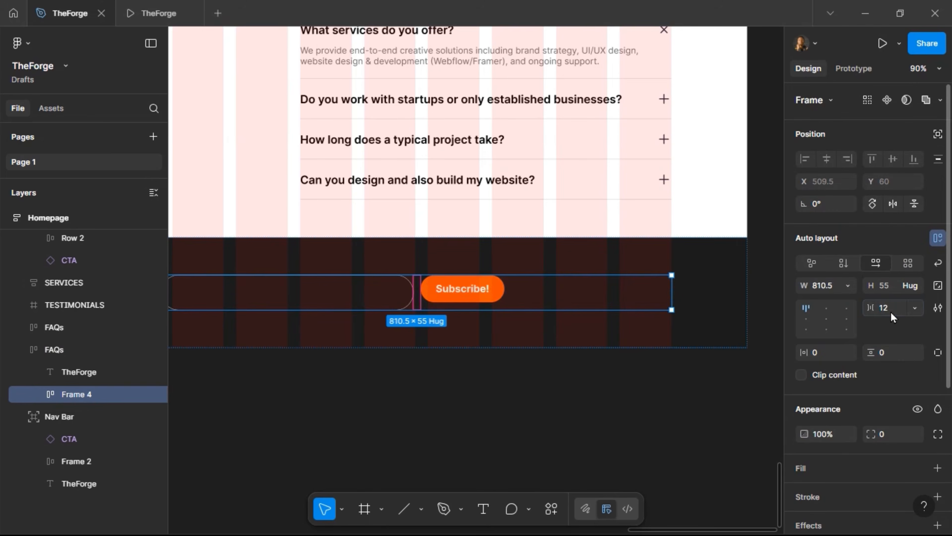
Align Frame 4's contents to the left and vertically centred, and make its width hug the contents.
{"action": "left_click", "coordinate": [823, 319]}
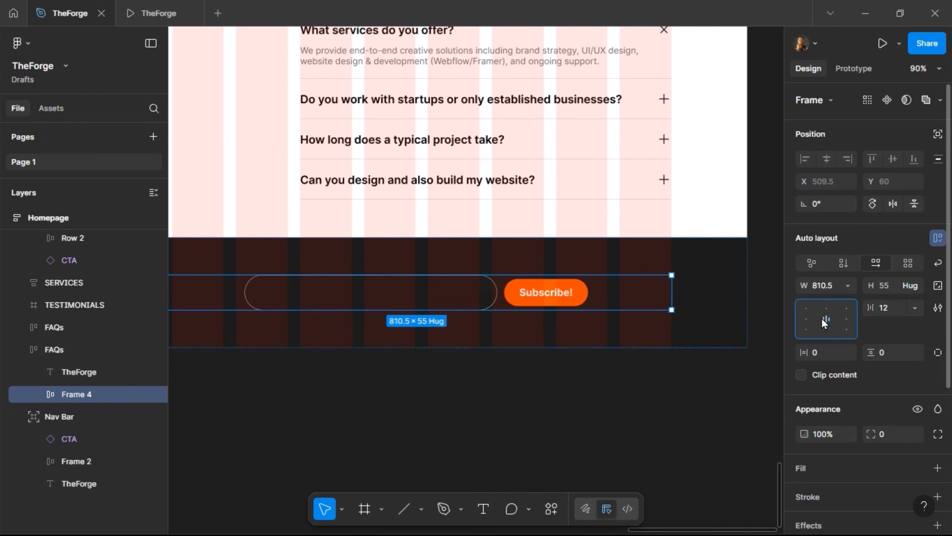
{"action": "left_click", "coordinate": [808, 324]}
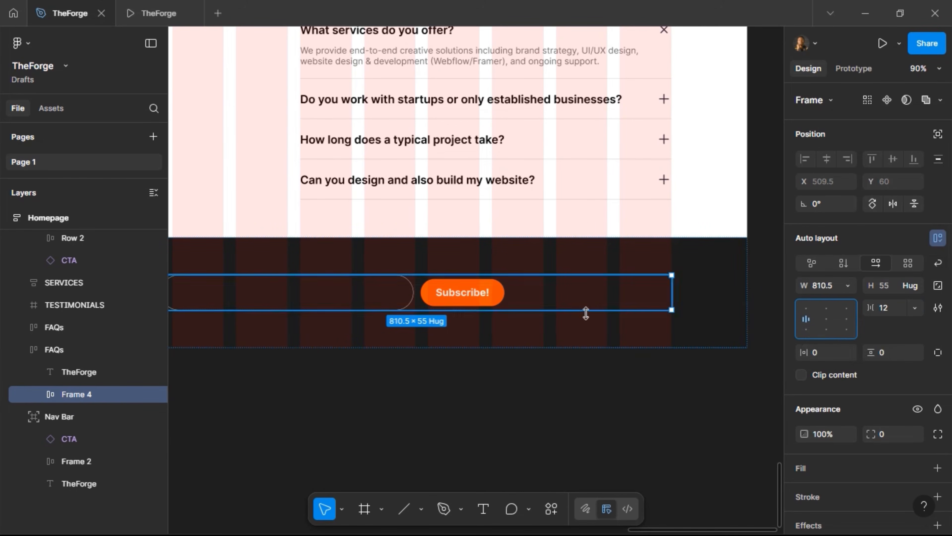
{"action": "left_click", "coordinate": [848, 285]}
{"action": "left_click", "coordinate": [850, 302]}
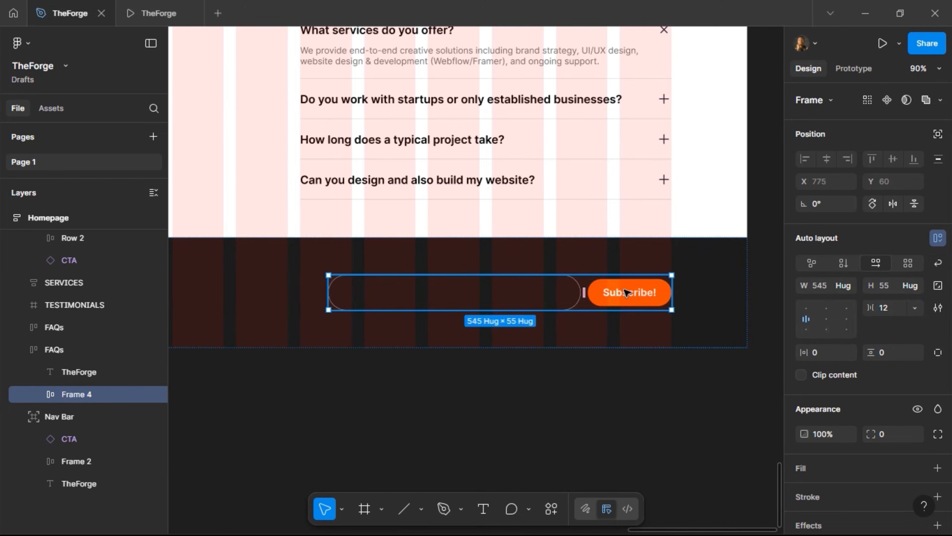
Set the rounded Frame 3's height to 43 to match the Subscribe! button.
{"action": "left_click", "coordinate": [627, 292]}
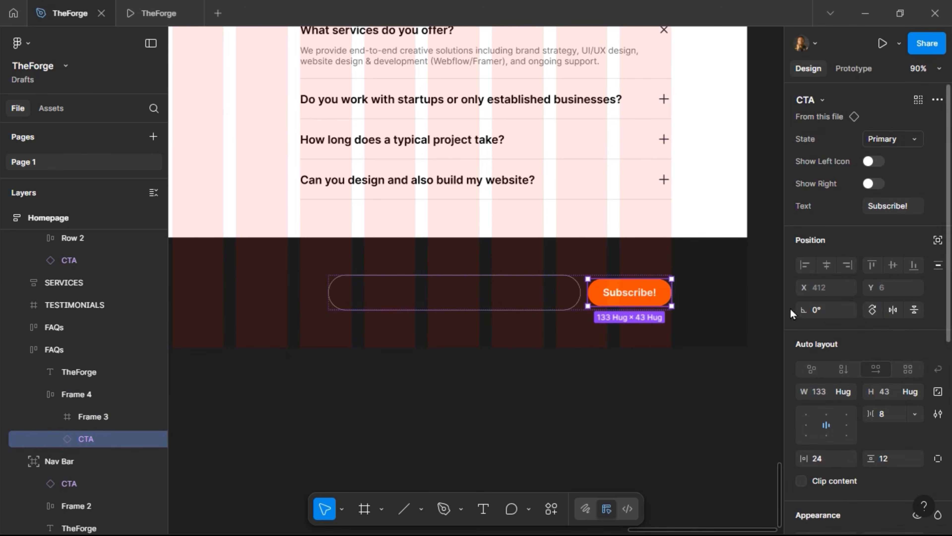
{"action": "left_click", "coordinate": [516, 306]}
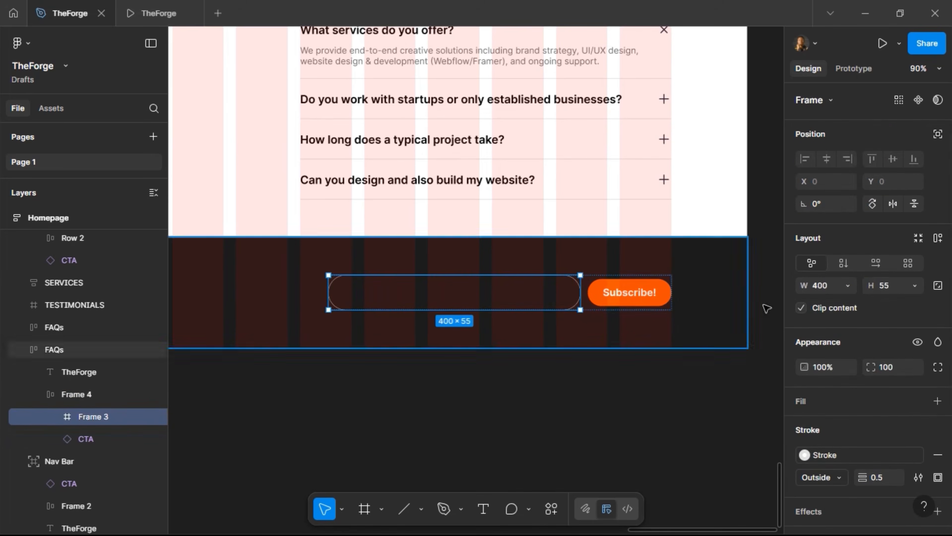
{"action": "type", "text": "43"}
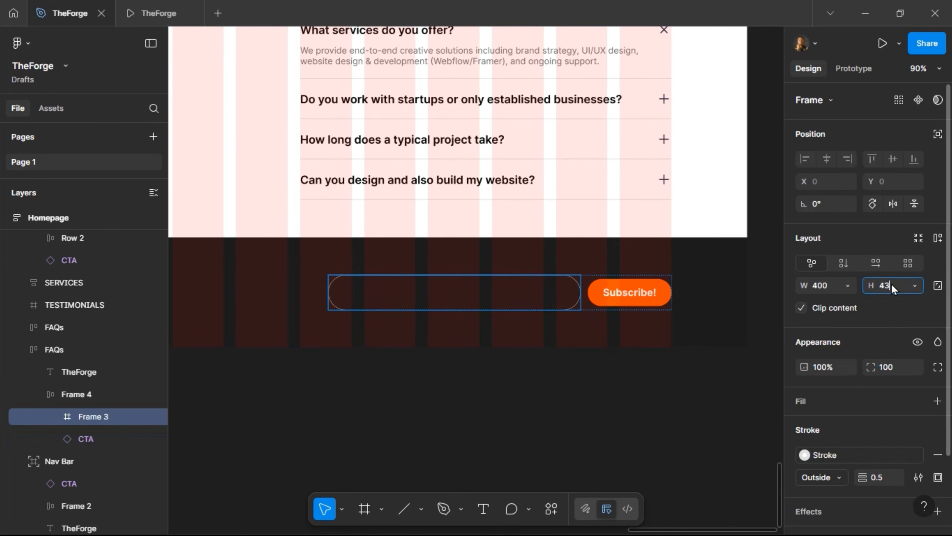
{"action": "key", "text": "Return"}
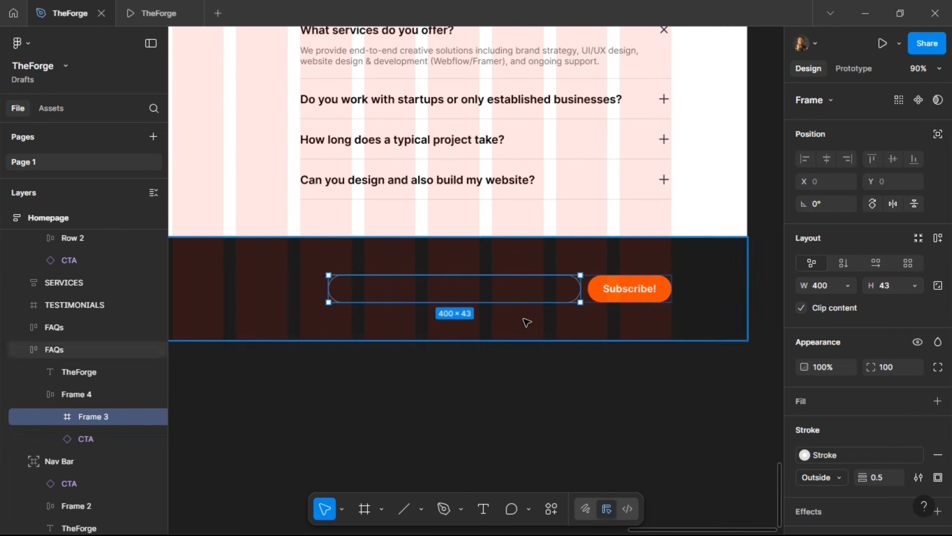
Add the placeholder text "Subscribe to our newsletter..." inside the rounded input frame.
{"action": "left_click", "coordinate": [484, 510]}
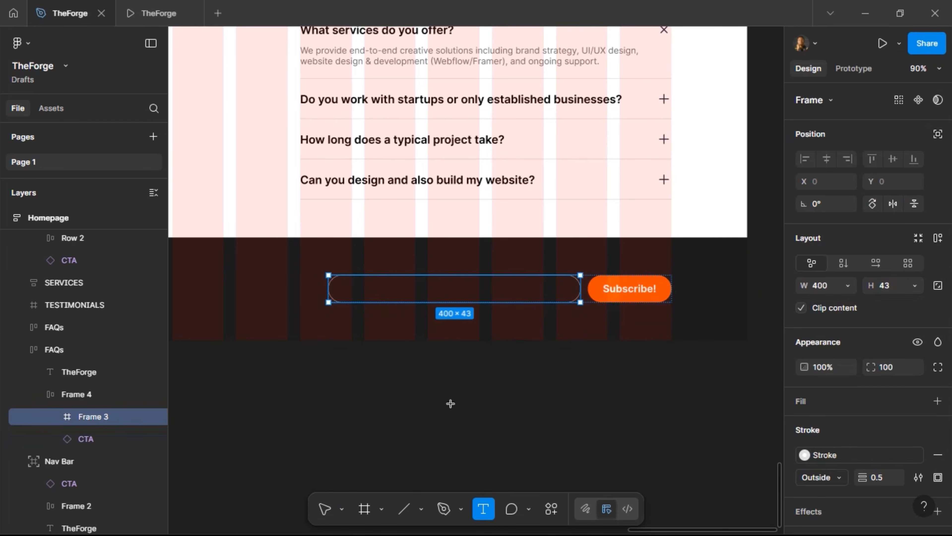
{"action": "left_click", "coordinate": [374, 284]}
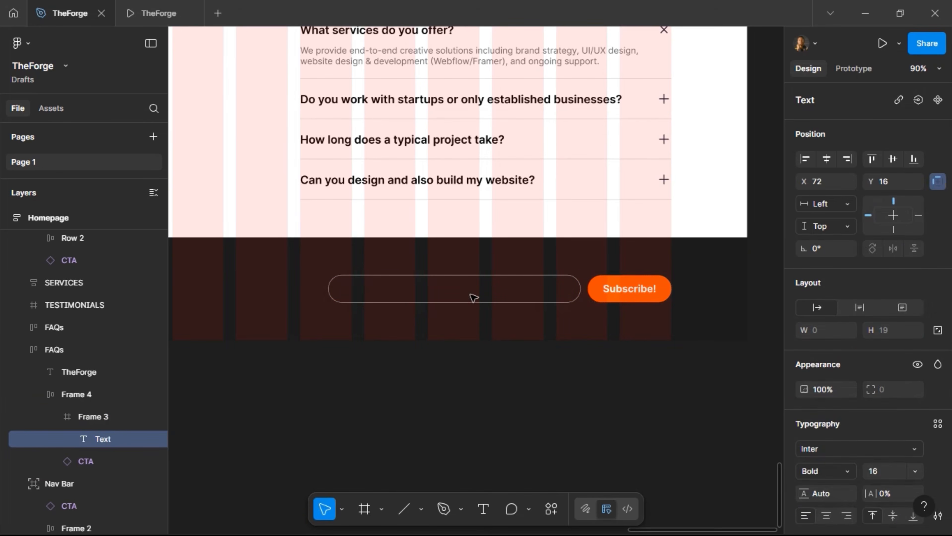
{"action": "type", "text": "Subscribe"}
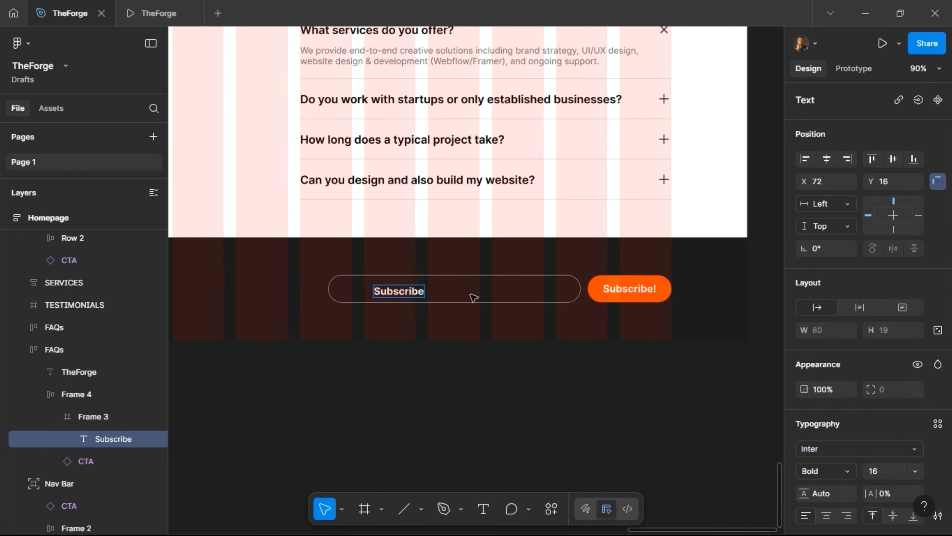
{"action": "type", "text": " to our"}
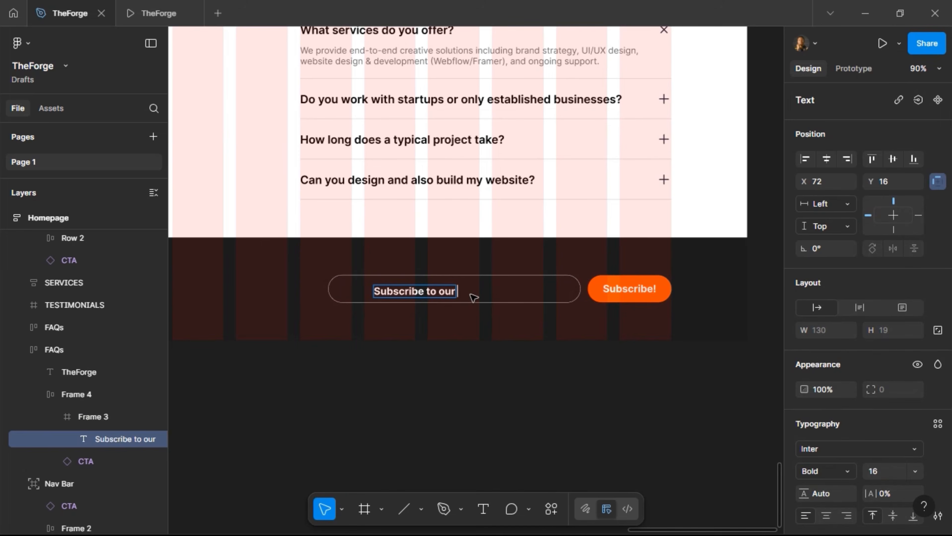
{"action": "type", "text": " newslett"}
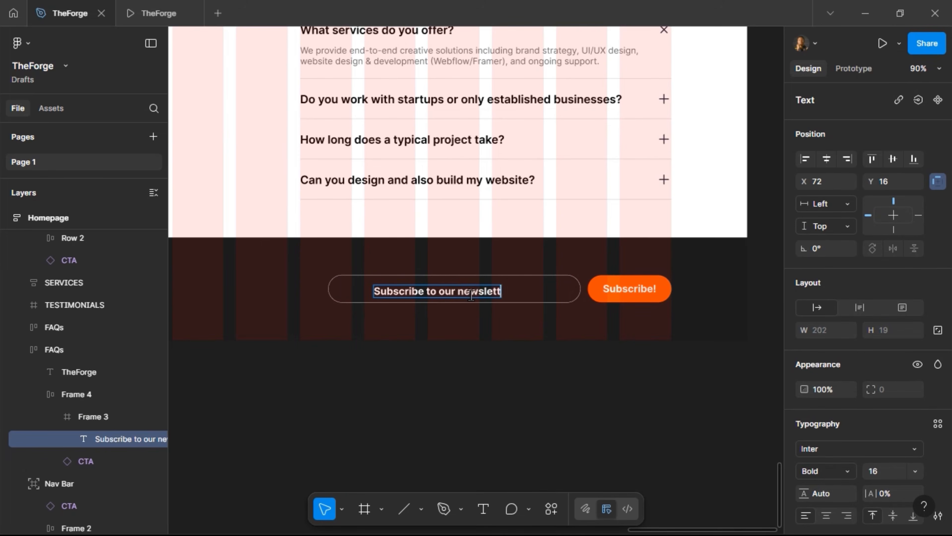
{"action": "type", "text": "er..."}
{"action": "key", "text": "Escape"}
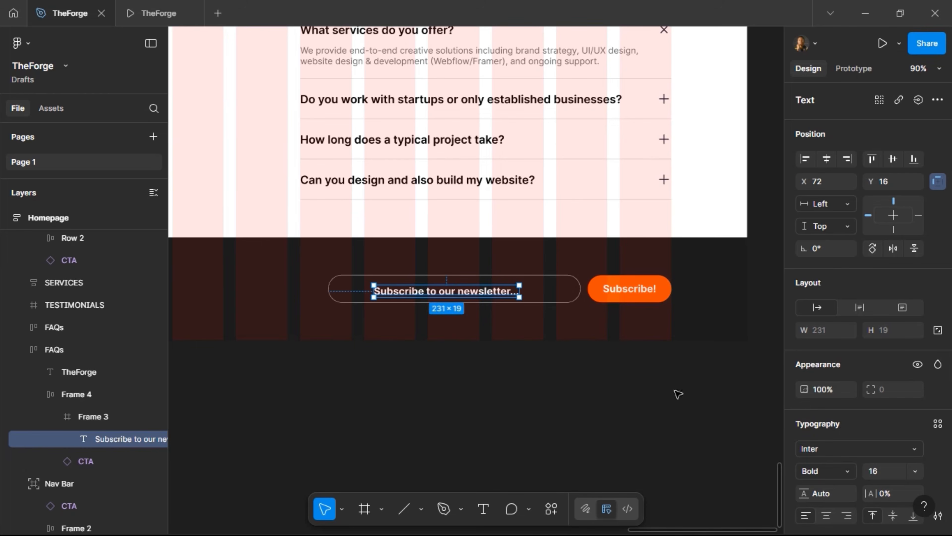
Set the newsletter placeholder text to Regular weight and font size 12.
{"action": "left_click", "coordinate": [845, 473]}
{"action": "left_click", "coordinate": [833, 240]}
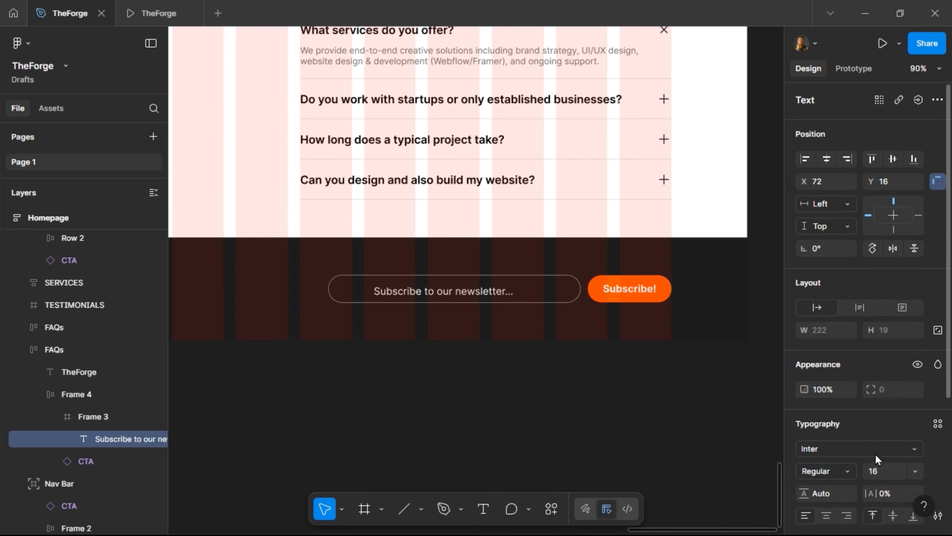
{"action": "left_click", "coordinate": [873, 471]}
{"action": "type", "text": "12"}
{"action": "key", "text": "Return"}
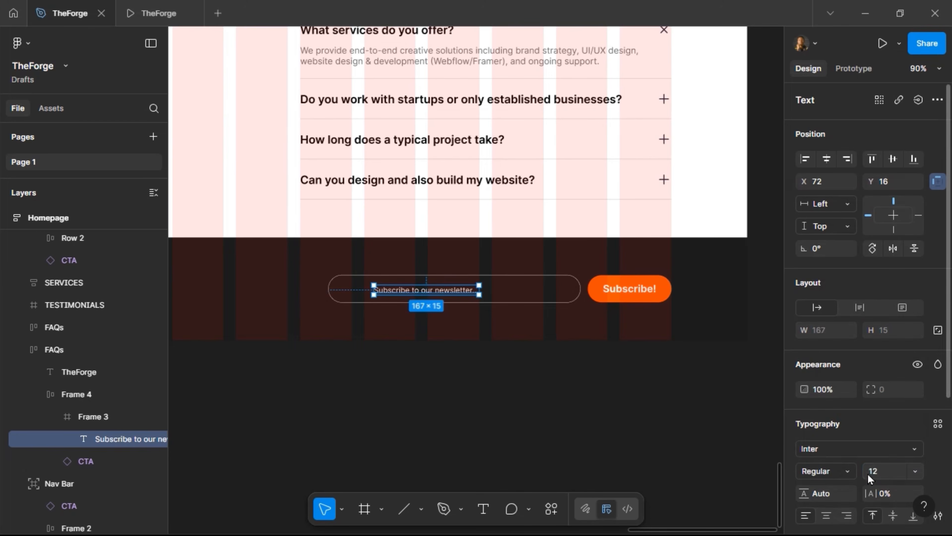
Apply the Grey Text colour style to the newsletter placeholder text.
{"action": "scroll", "coordinate": [870, 478], "scroll_direction": "down", "scroll_amount": 5}
{"action": "left_click", "coordinate": [918, 410]}
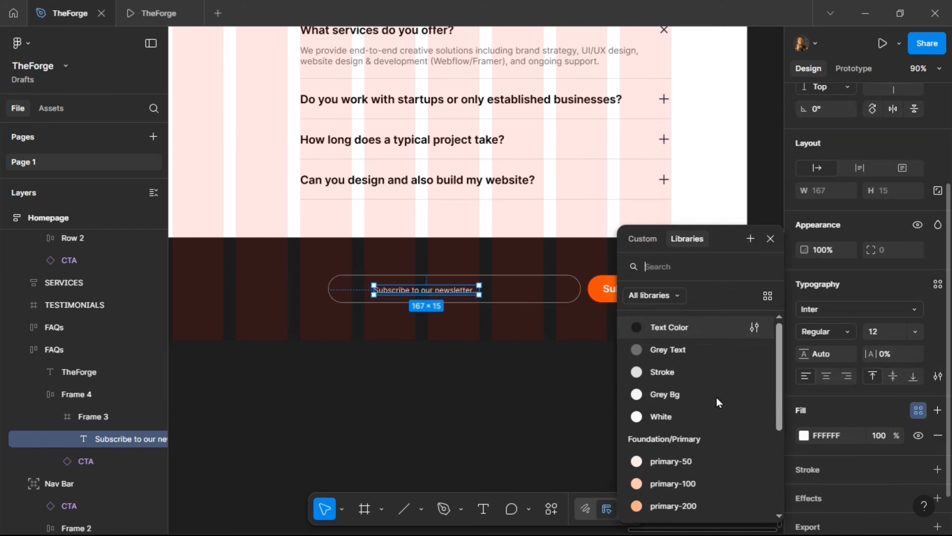
{"action": "left_click", "coordinate": [680, 350]}
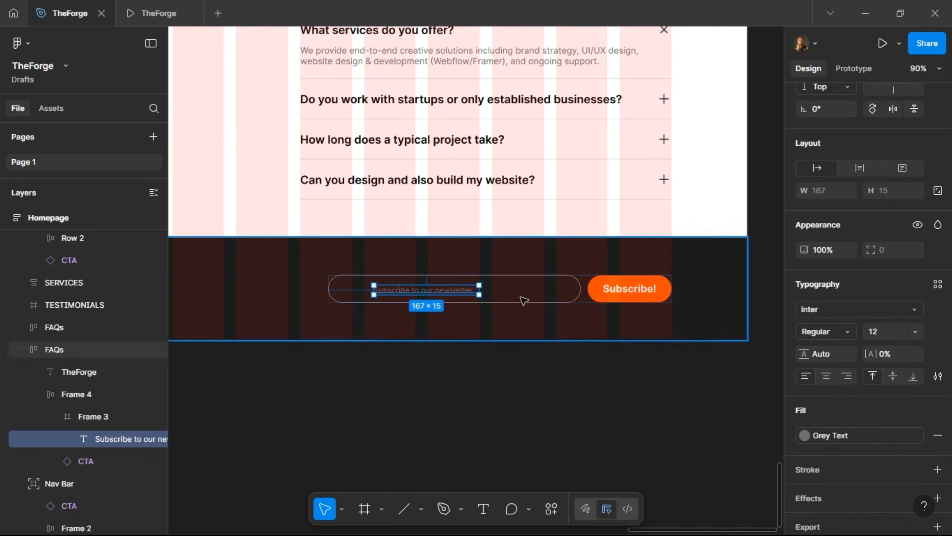
Align the placeholder text to the left edge and vertical centre of the rounded input frame.
{"action": "left_click", "coordinate": [500, 291]}
{"action": "left_click", "coordinate": [430, 295]}
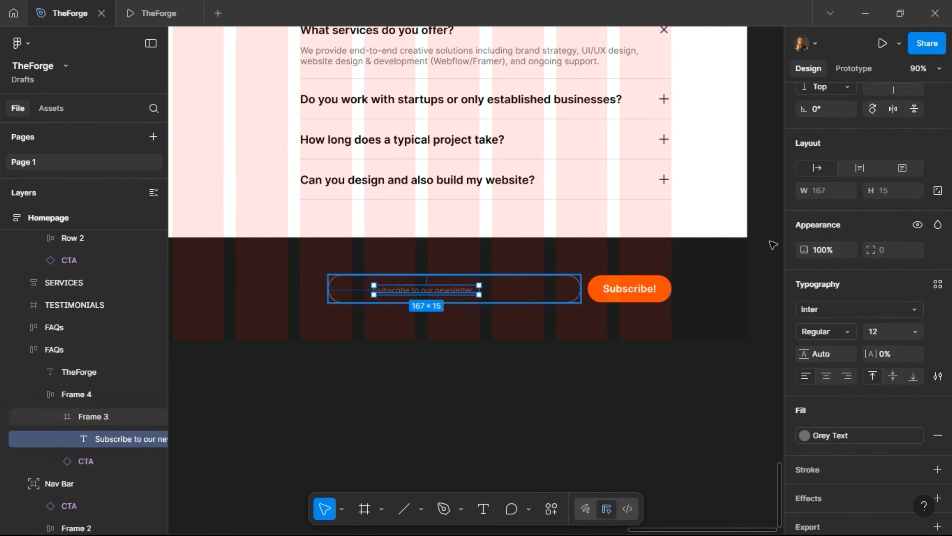
{"action": "left_click", "coordinate": [806, 159]}
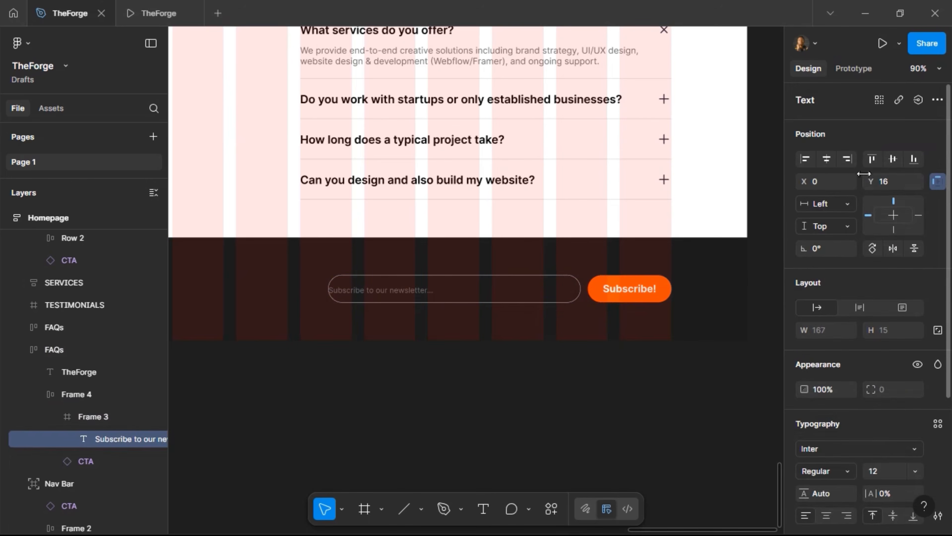
{"action": "left_click", "coordinate": [892, 159]}
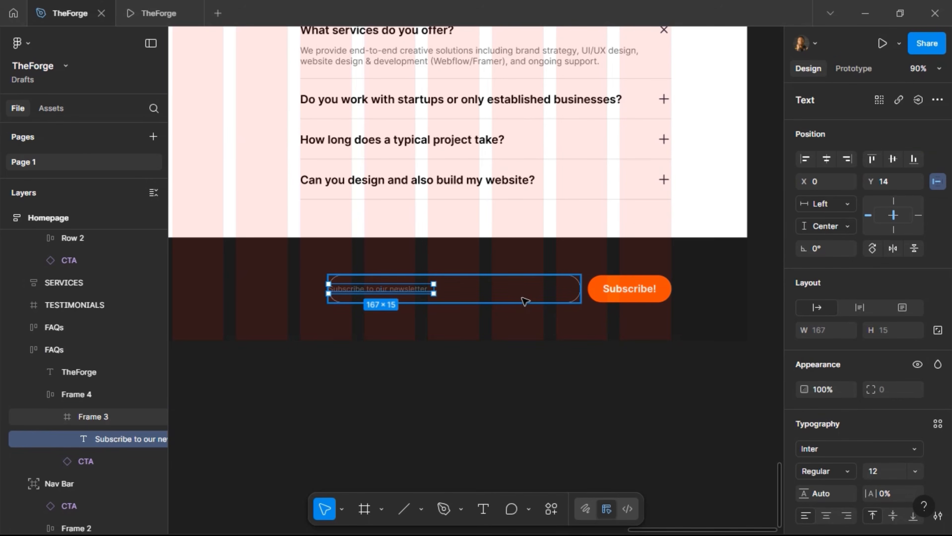
Nudge the placeholder text right to X 12 and check the dark section in the prototype preview.
{"action": "key", "text": "Right"}
{"action": "key", "text": "Right"}
{"action": "key", "text": "shift+Right"}
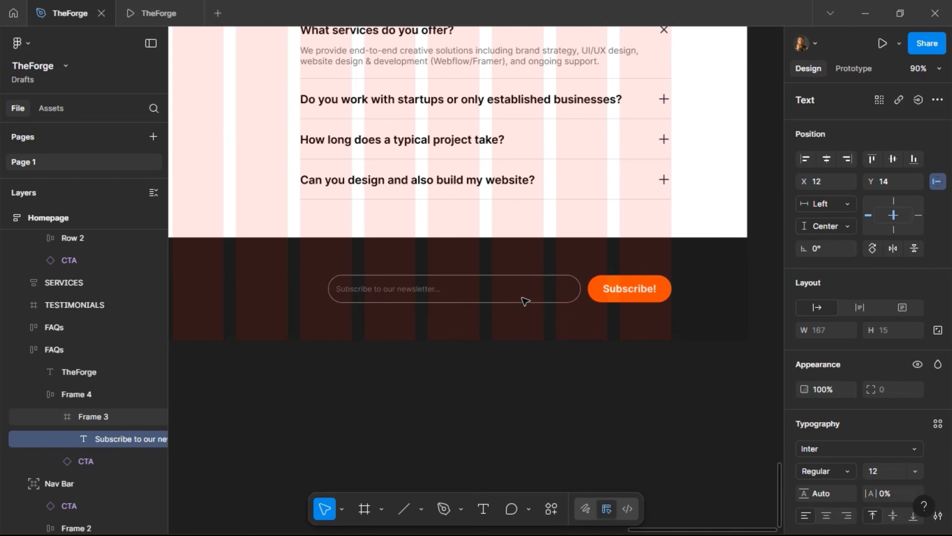
{"action": "left_click", "coordinate": [158, 14]}
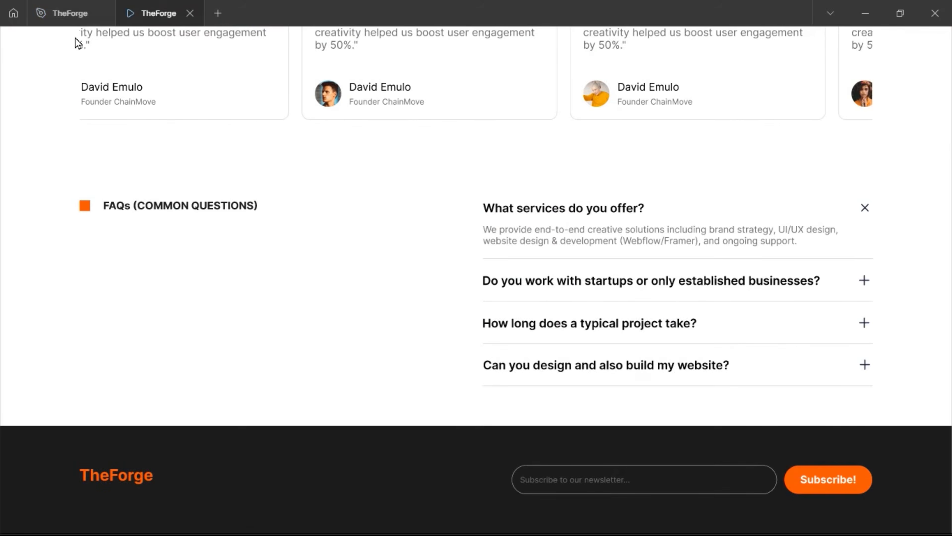
{"action": "left_click", "coordinate": [62, 10]}
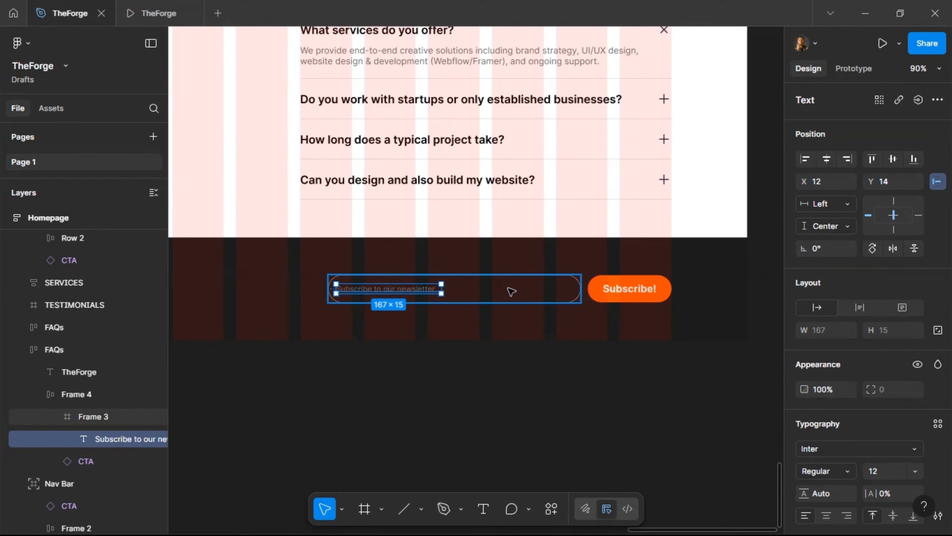
Nudge the placeholder text so it sits 16 px from the input frame's left edge.
{"action": "key", "text": "Right"}
{"action": "key", "text": "Right"}
{"action": "key", "text": "Right"}
{"action": "key", "text": "Right"}
{"action": "key", "text": "Right"}
{"action": "key", "text": "Right"}
{"action": "key", "text": "alt"}
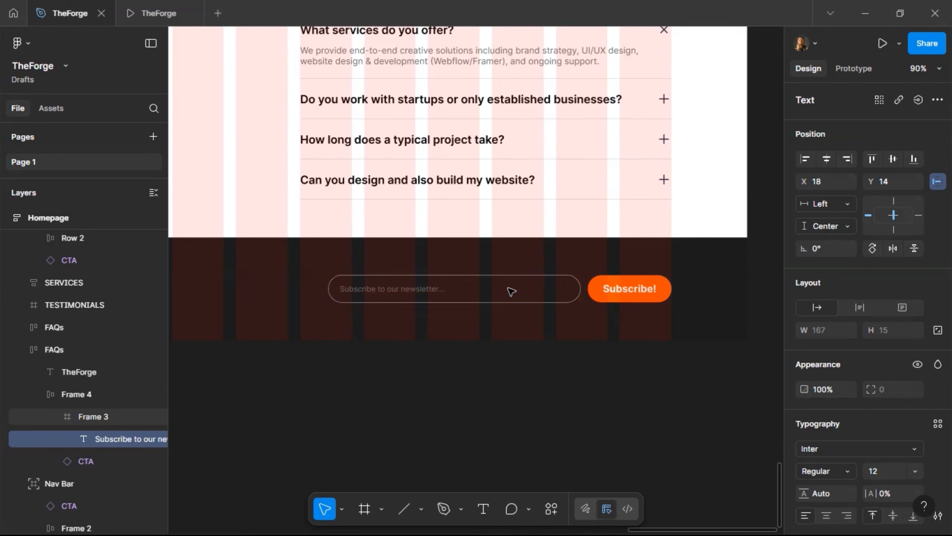
{"action": "key", "text": "Left"}
{"action": "key", "text": "Left"}
{"action": "key", "text": "alt"}
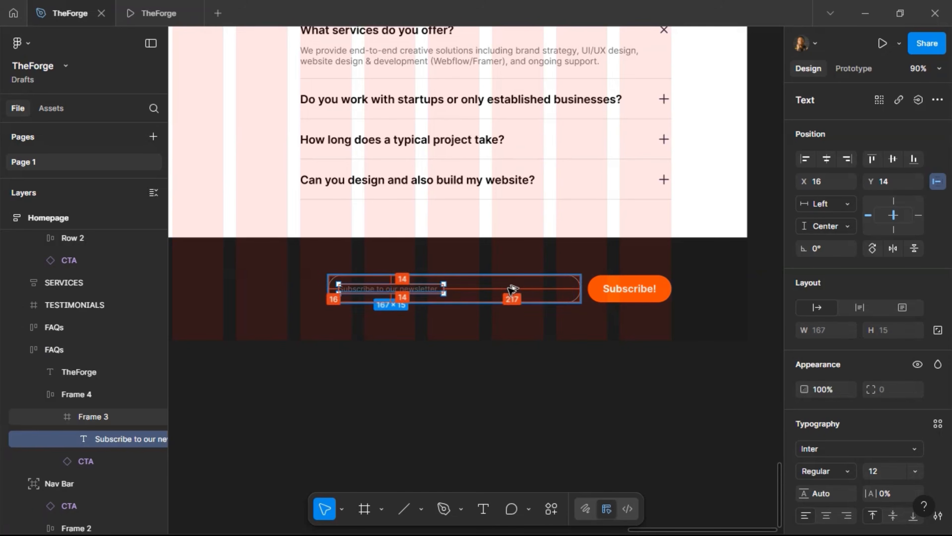
Set the rounded input frame's width to 320 and check the dark section in the prototype preview.
{"action": "key", "text": "Escape"}
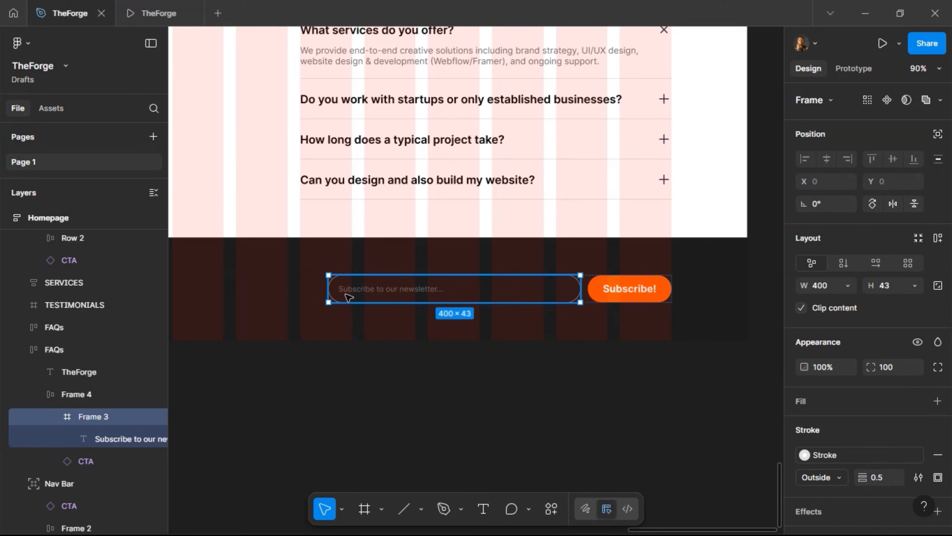
{"action": "left_click", "coordinate": [835, 292]}
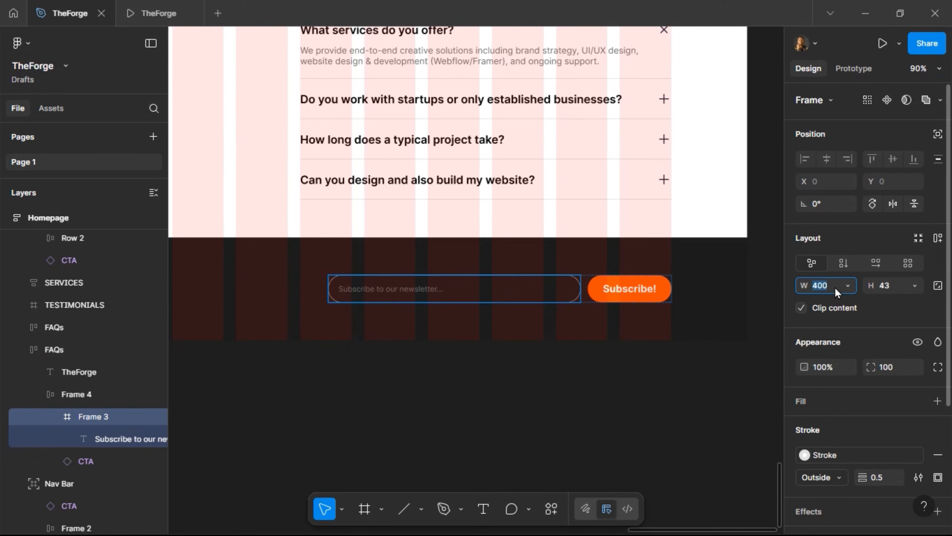
{"action": "type", "text": "320"}
{"action": "key", "text": "Return"}
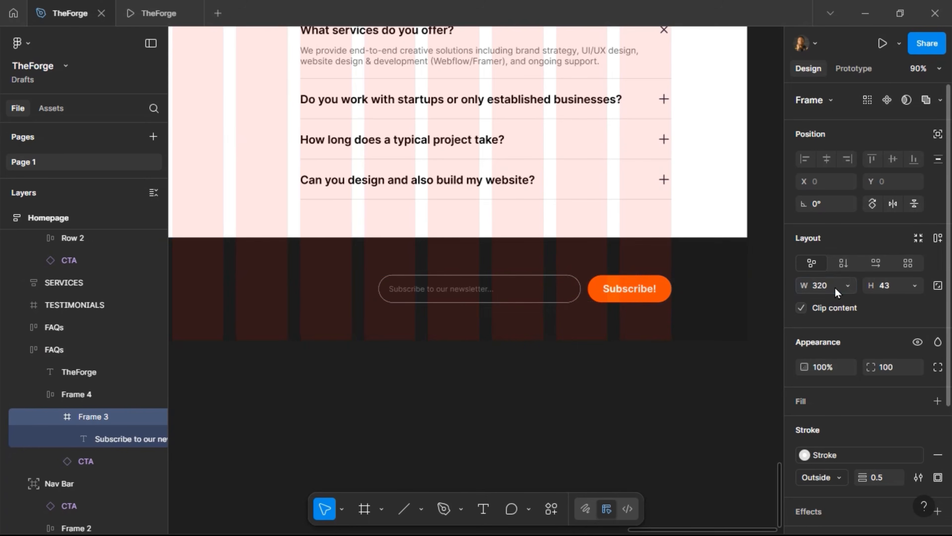
{"action": "left_click", "coordinate": [149, 13]}
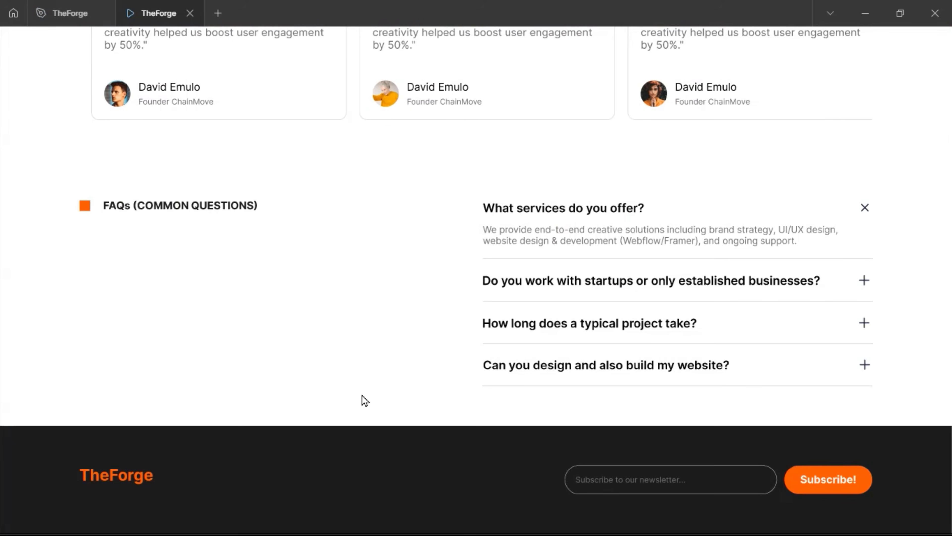
{"action": "left_click", "coordinate": [70, 13]}
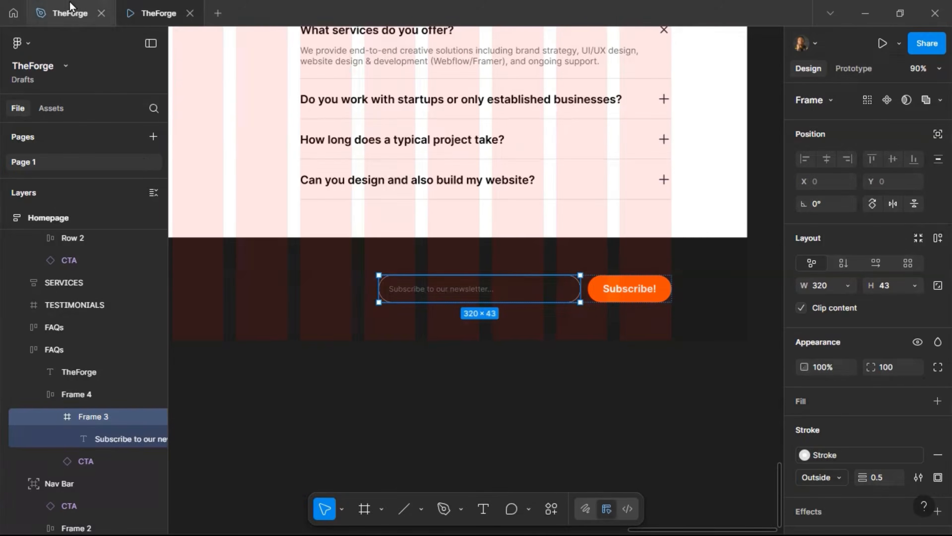
Change the fill of the TheForge logo text in the dark bottom section to the White library colour.
{"action": "scroll", "coordinate": [295, 295], "scroll_direction": "left", "scroll_amount": 5}
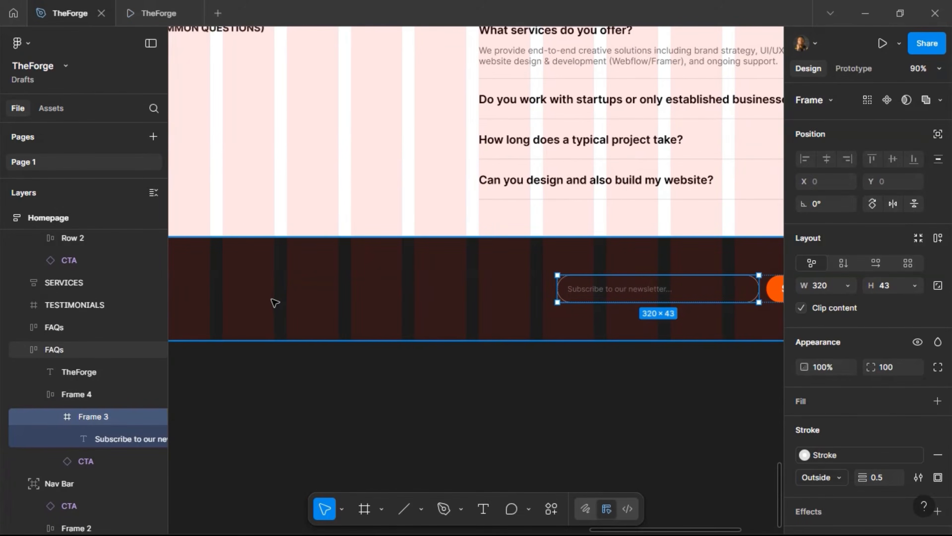
{"action": "scroll", "coordinate": [275, 303], "scroll_direction": "left", "scroll_amount": 4}
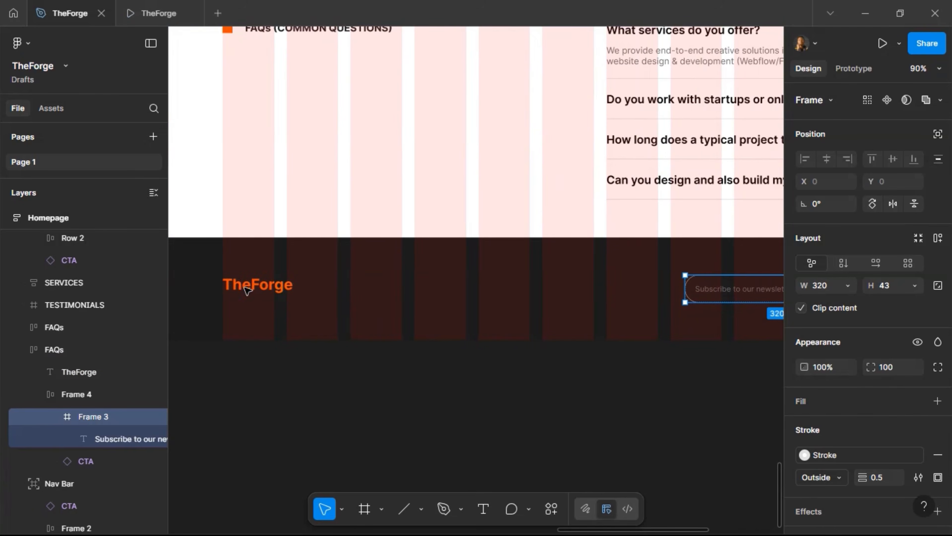
{"action": "left_click", "coordinate": [249, 290]}
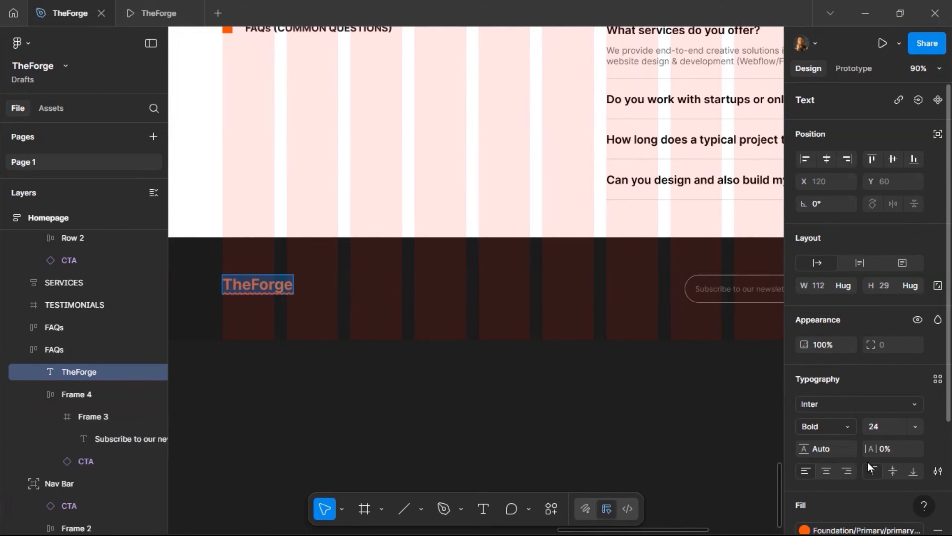
{"action": "scroll", "coordinate": [870, 467], "scroll_direction": "down", "scroll_amount": 3}
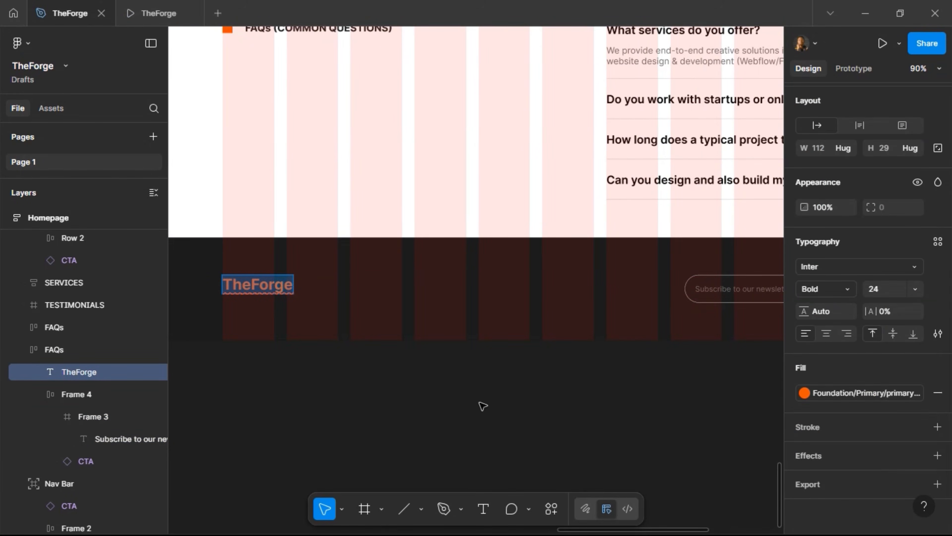
{"action": "key", "text": "Escape"}
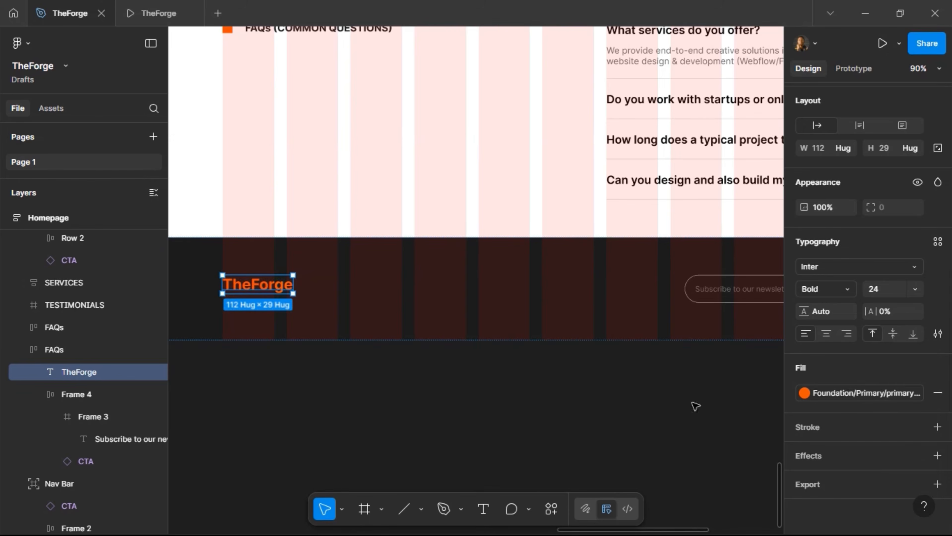
{"action": "left_click", "coordinate": [833, 394]}
{"action": "scroll", "coordinate": [692, 394], "scroll_direction": "up", "scroll_amount": 3}
{"action": "scroll", "coordinate": [691, 393], "scroll_direction": "up", "scroll_amount": 1}
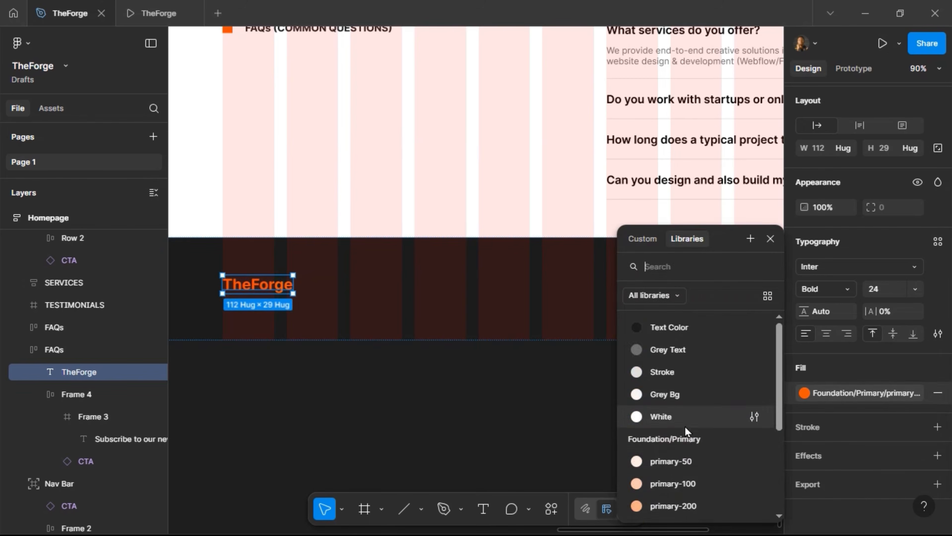
{"action": "left_click", "coordinate": [686, 416]}
{"action": "key", "text": "Escape"}
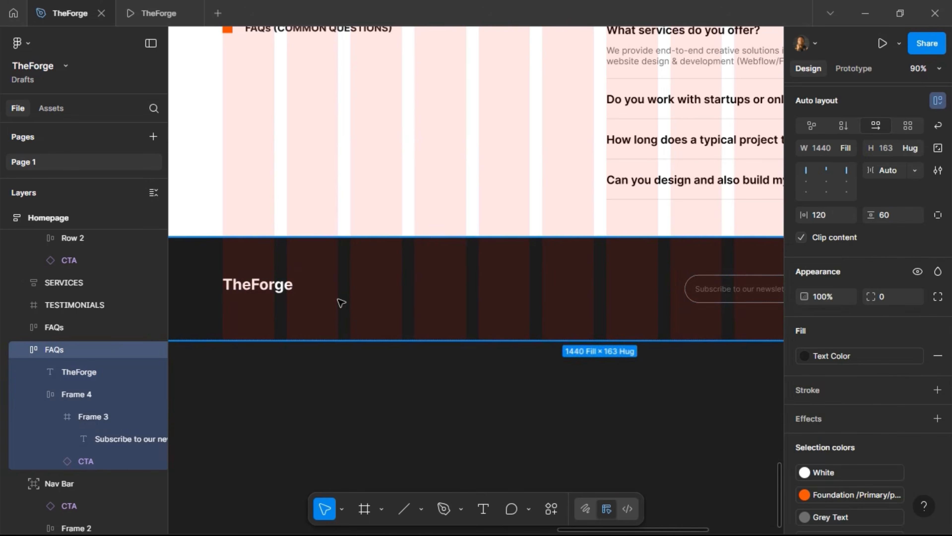
Add a text layer reading "By subscribe you agree to our Privacy Policy" to the dark section beside the newsletter input.
{"action": "scroll", "coordinate": [340, 302], "scroll_direction": "right", "scroll_amount": 6}
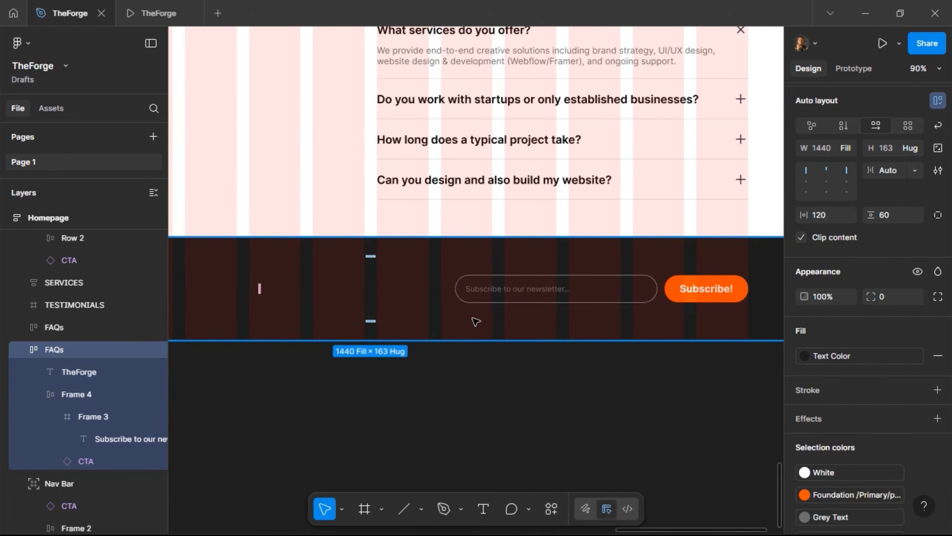
{"action": "left_click", "coordinate": [483, 507]}
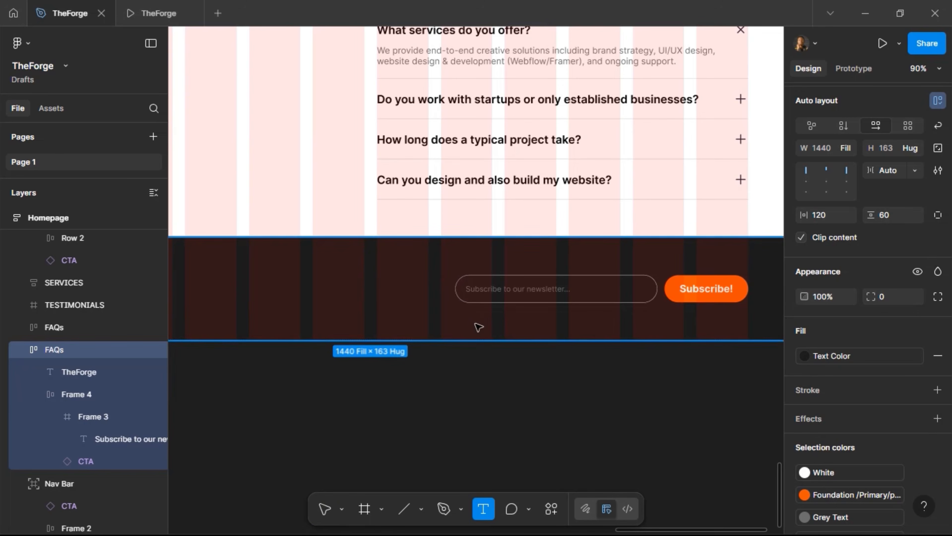
{"action": "left_click", "coordinate": [476, 325]}
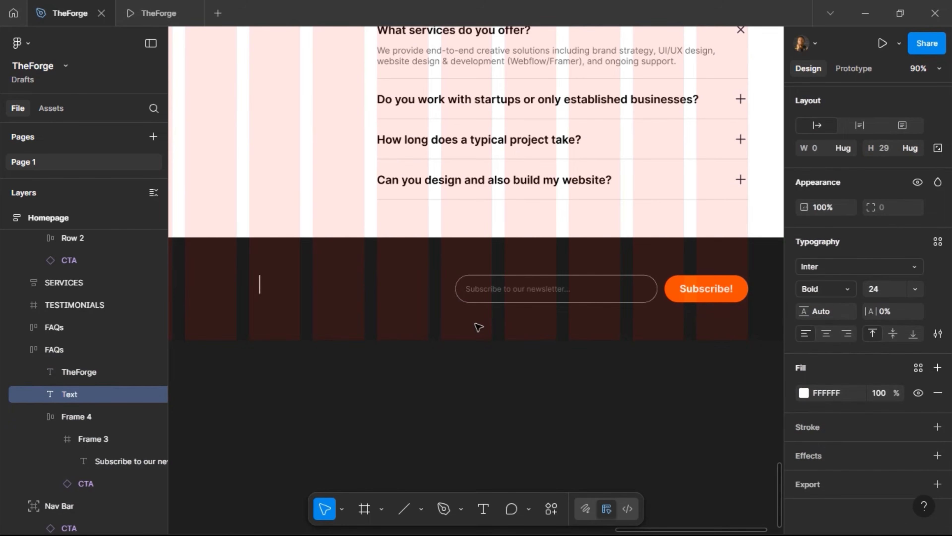
{"action": "type", "text": "By"}
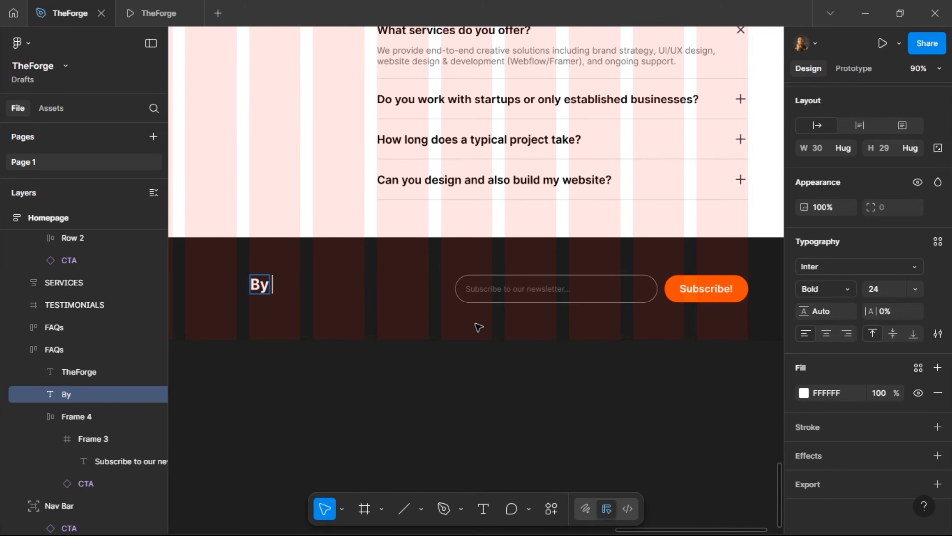
{"action": "type", "text": " subscribe"}
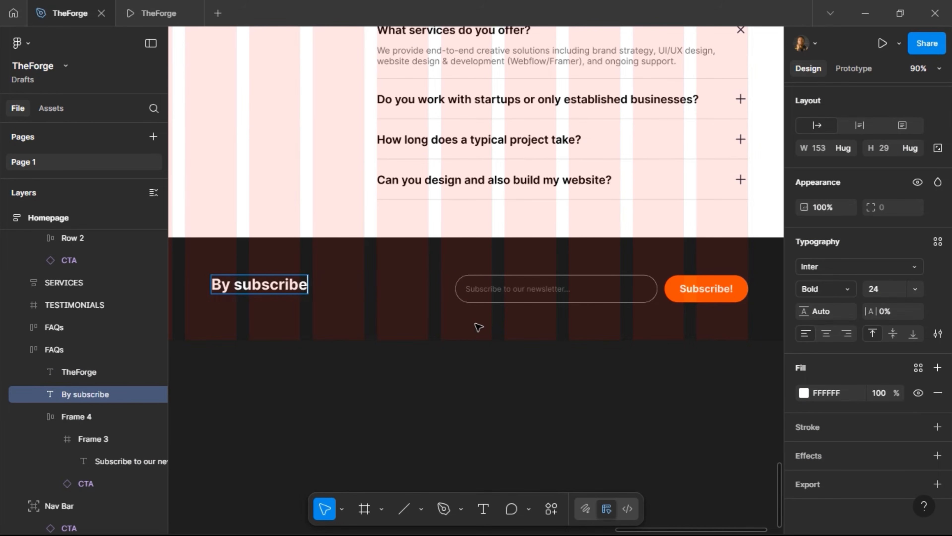
{"action": "type", "text": " you"}
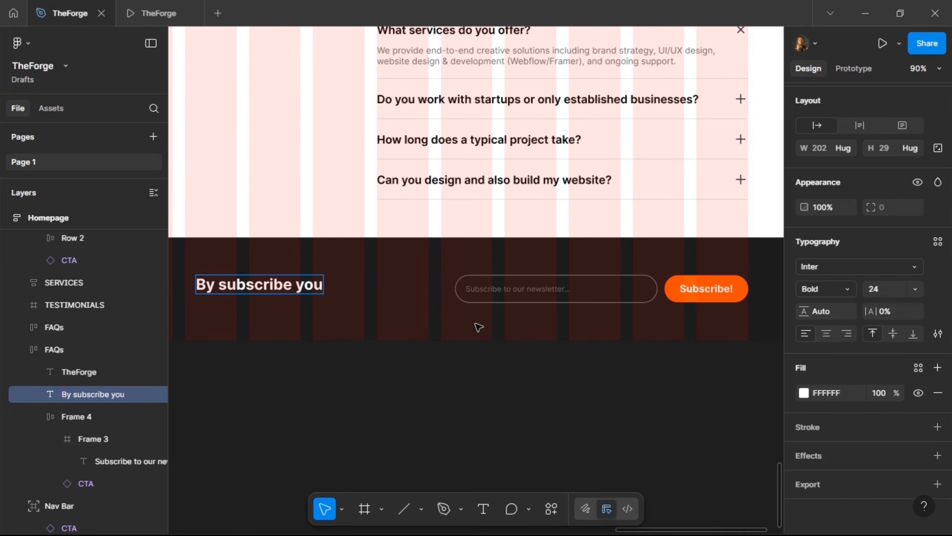
{"action": "type", "text": " agree"}
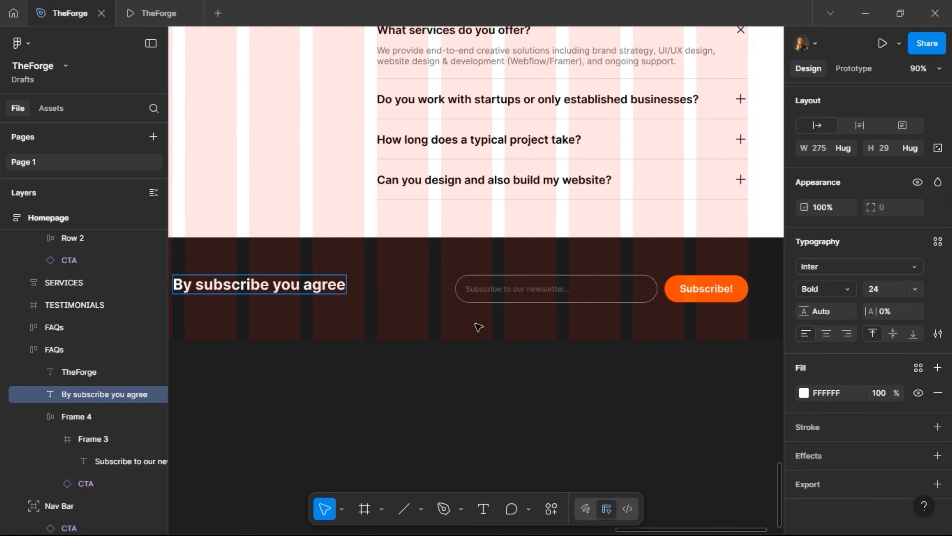
{"action": "type", "text": " to our"}
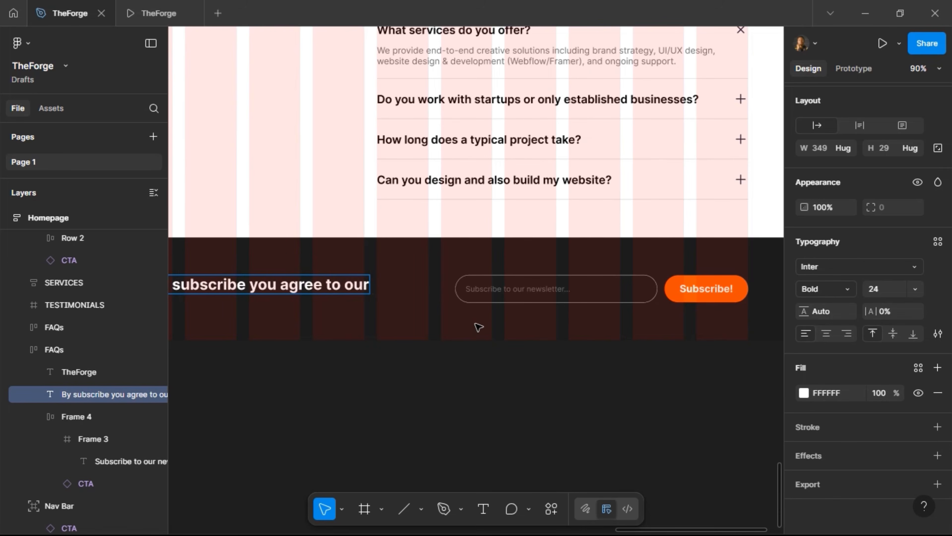
{"action": "type", "text": " Pr"}
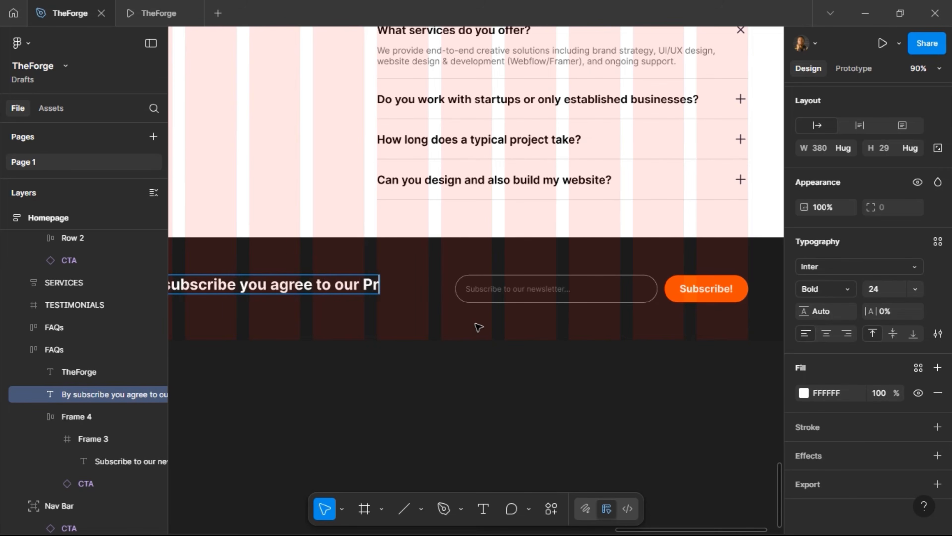
{"action": "type", "text": "ivacy P"}
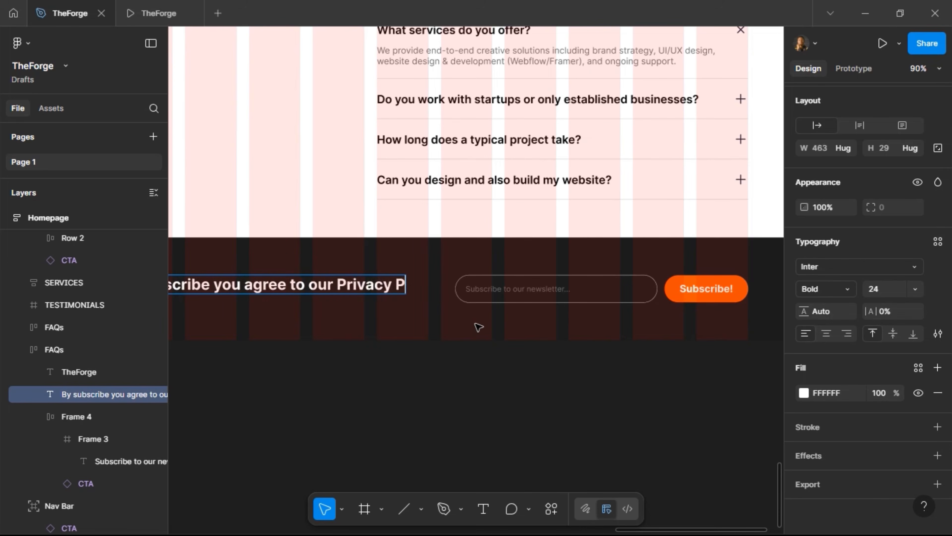
{"action": "type", "text": "olicy"}
Take "Privacy Policy" out of the consent sentence and put it in a duplicate text layer of its own right after it.
{"action": "key", "text": "shift+Left"}
{"action": "key", "text": "shift+Left"}
{"action": "key", "text": "shift+Left"}
{"action": "key", "text": "shift+Left"}
{"action": "key", "text": "shift+Left"}
{"action": "key", "text": "shift+Left"}
{"action": "key", "text": "shift+Left"}
{"action": "key", "text": "shift+Left"}
{"action": "key", "text": "shift+Left"}
{"action": "key", "text": "shift+Left"}
{"action": "key", "text": "shift+Left"}
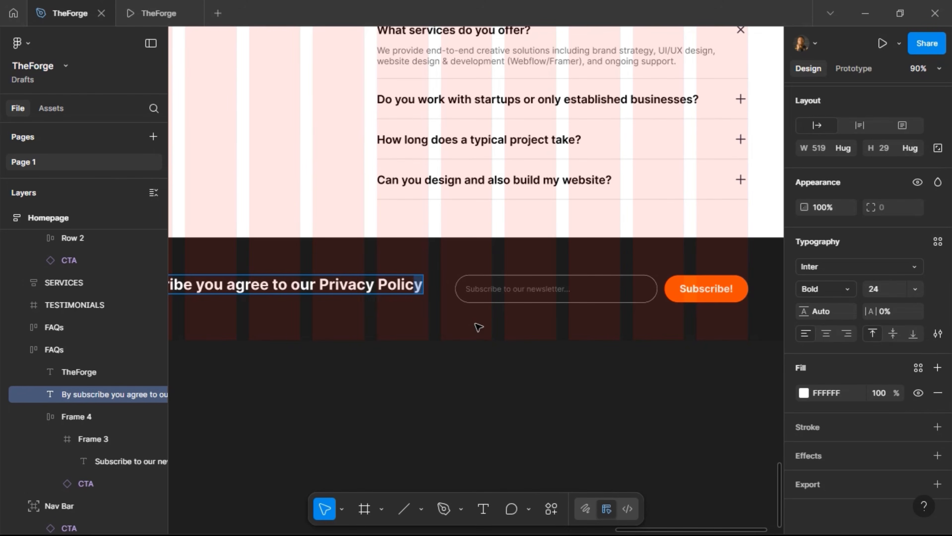
{"action": "key", "text": "shift+Left"}
{"action": "key", "text": "shift+Left"}
{"action": "key", "text": "shift+Left"}
{"action": "key", "text": "ctrl+c"}
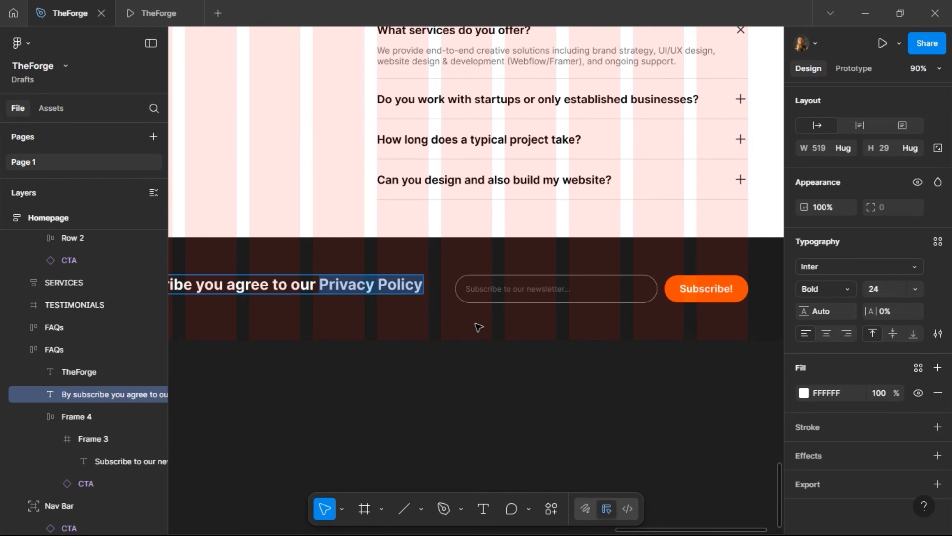
{"action": "key", "text": "BackSpace"}
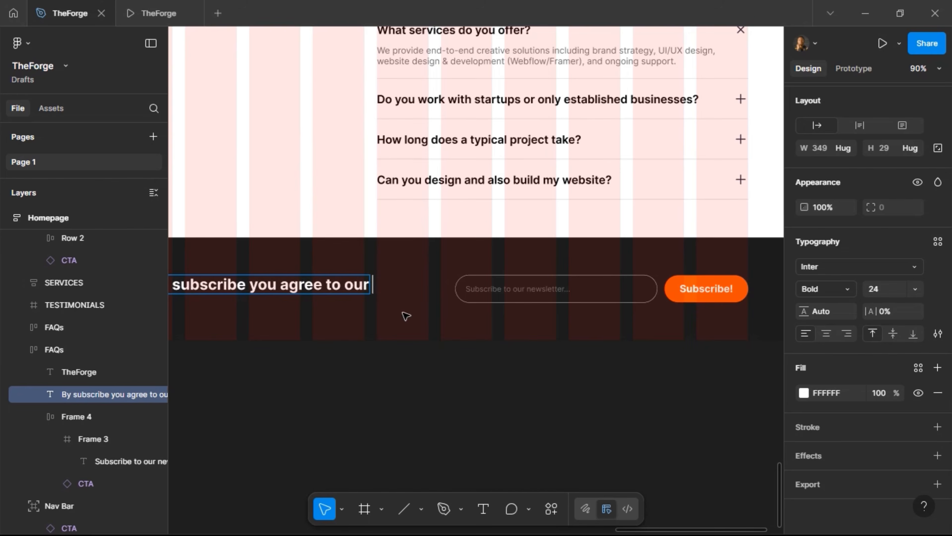
{"action": "key", "text": "Escape"}
{"action": "key", "text": "ctrl+d"}
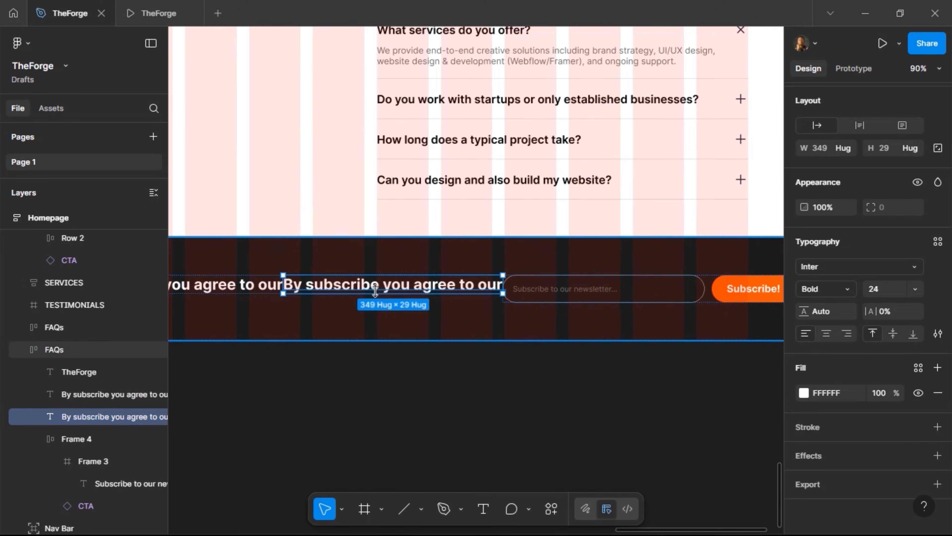
{"action": "key", "text": "Return"}
{"action": "key", "text": "ctrl+v"}
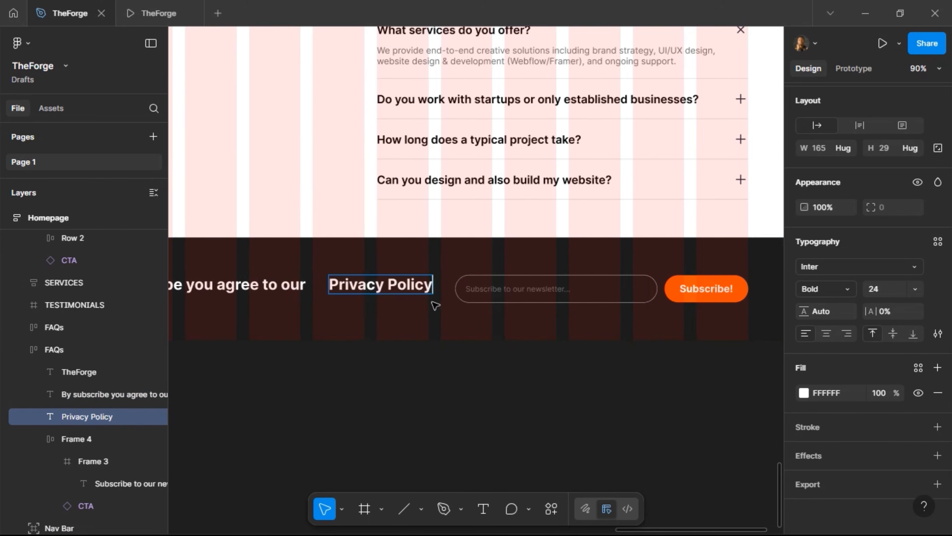
Wrap the consent sentence and the Privacy Policy text in a horizontal auto layout with a gap of 8.
{"action": "left_click", "coordinate": [296, 300]}
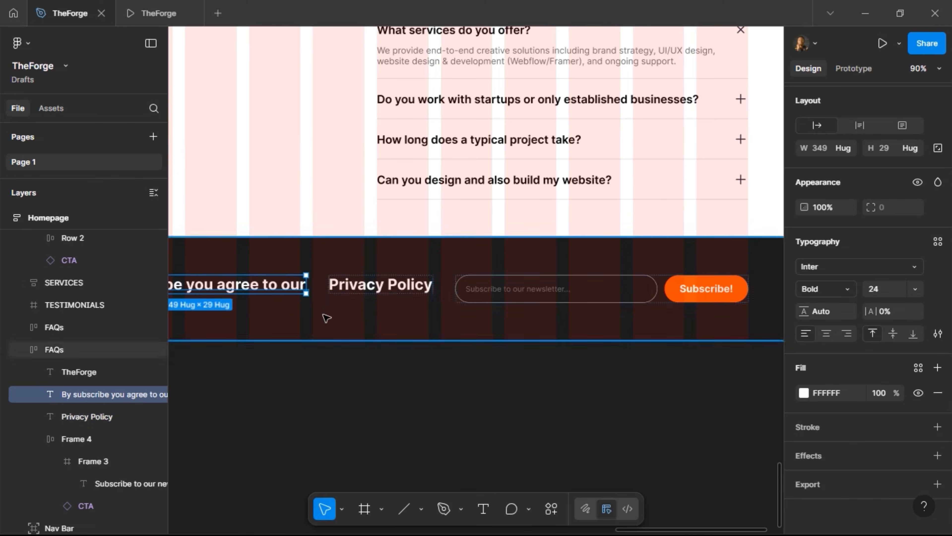
{"action": "left_click", "coordinate": [342, 289], "text": "shift"}
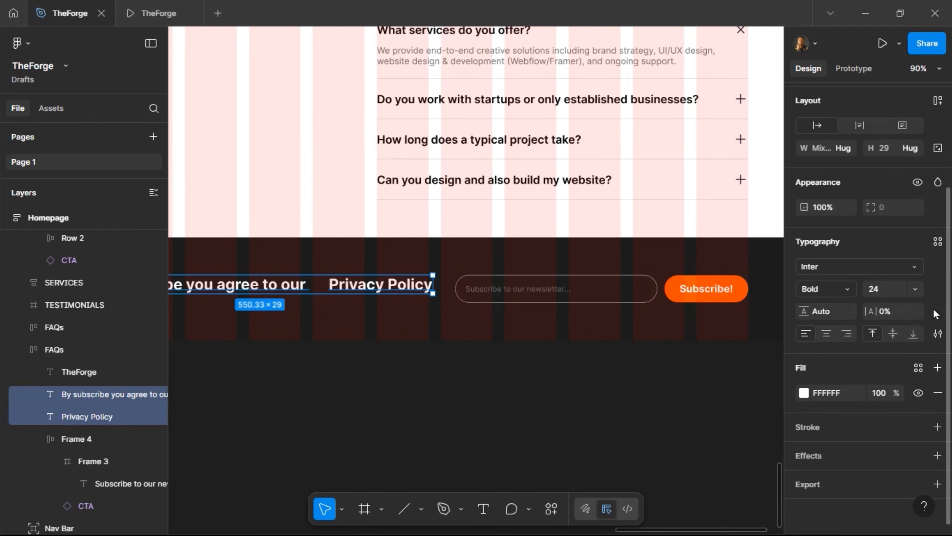
{"action": "left_click", "coordinate": [938, 102]}
{"action": "left_click", "coordinate": [887, 174]}
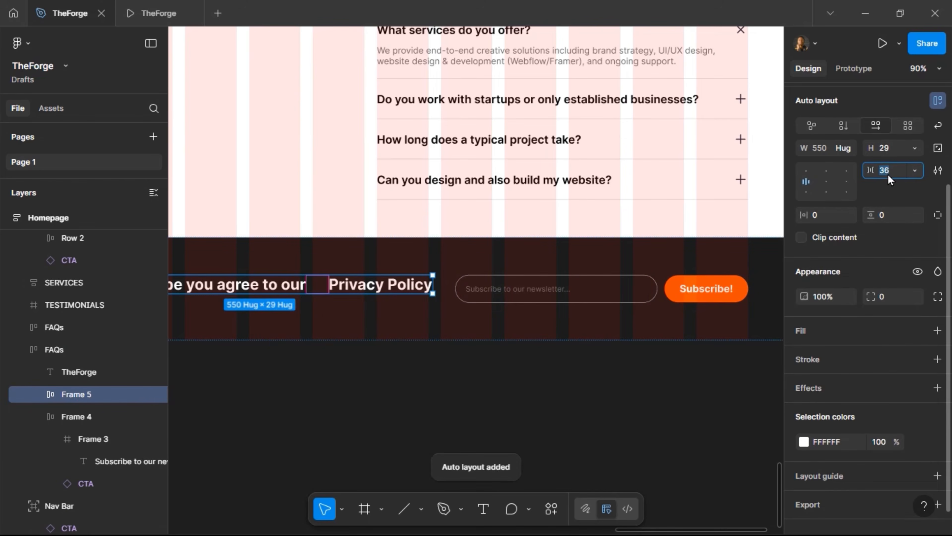
{"action": "type", "text": "4"}
{"action": "key", "text": "Return"}
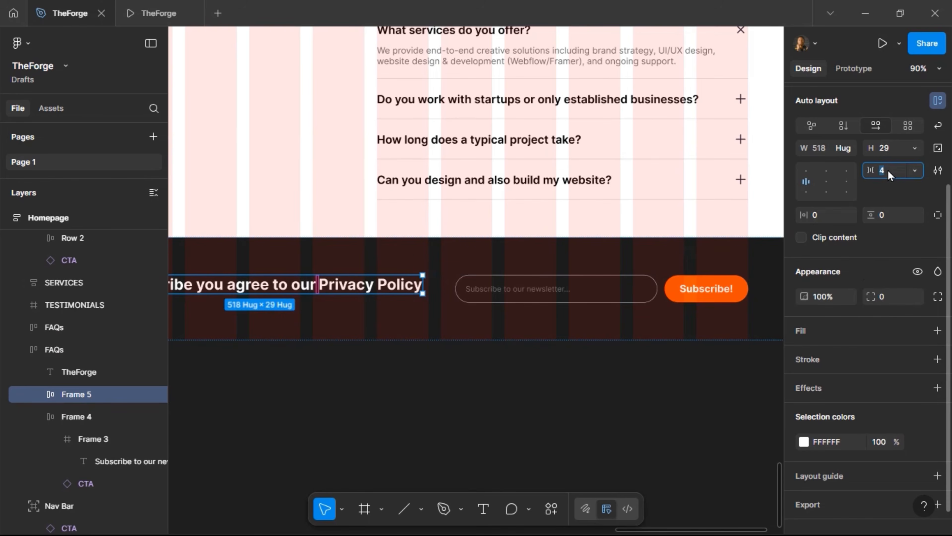
{"action": "type", "text": "8"}
{"action": "key", "text": "Return"}
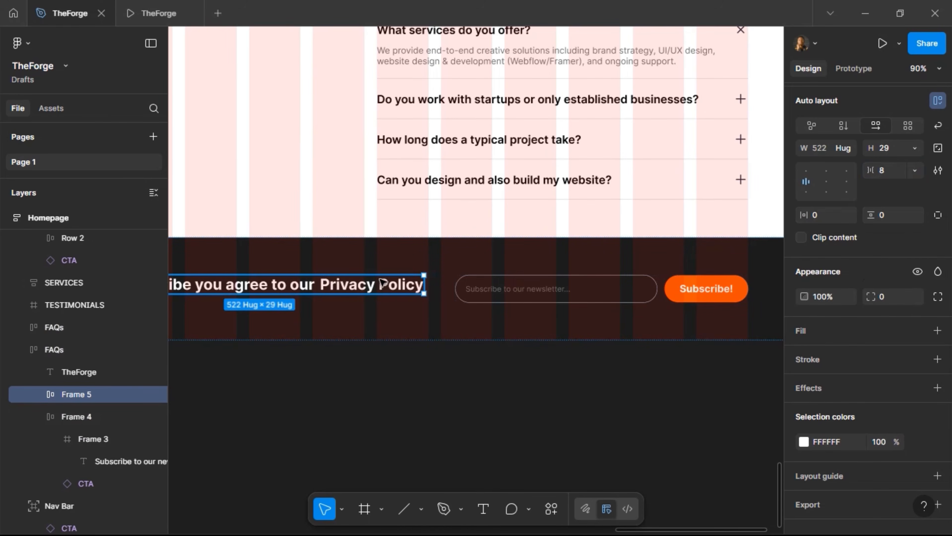
Underline only the Privacy Policy text, with no decoration on the consent sentence, and select both text layers together.
{"action": "key", "text": "Return"}
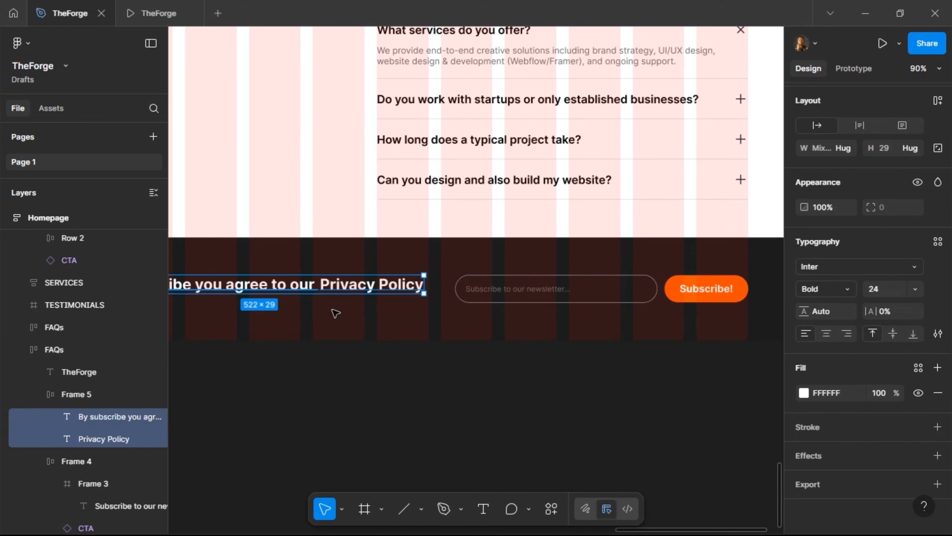
{"action": "left_click", "coordinate": [937, 334]}
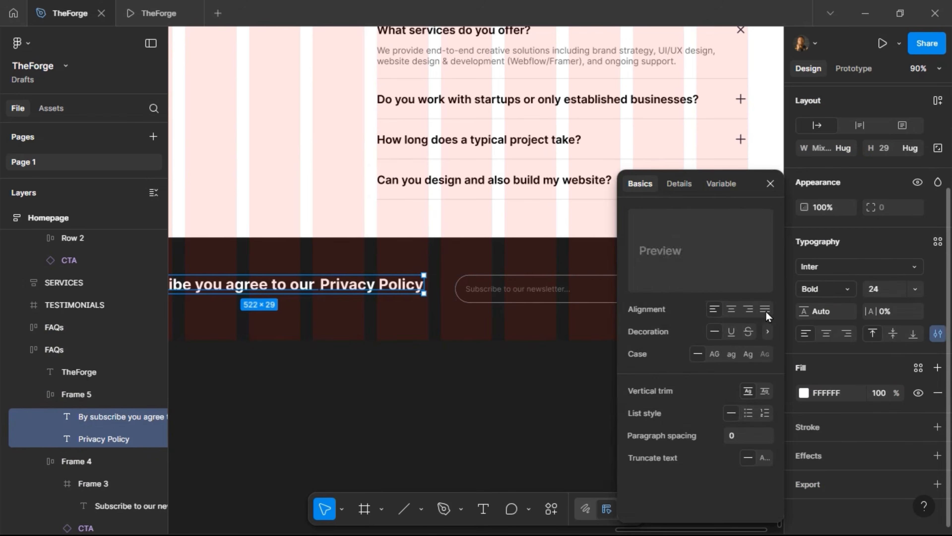
{"action": "left_click", "coordinate": [728, 333]}
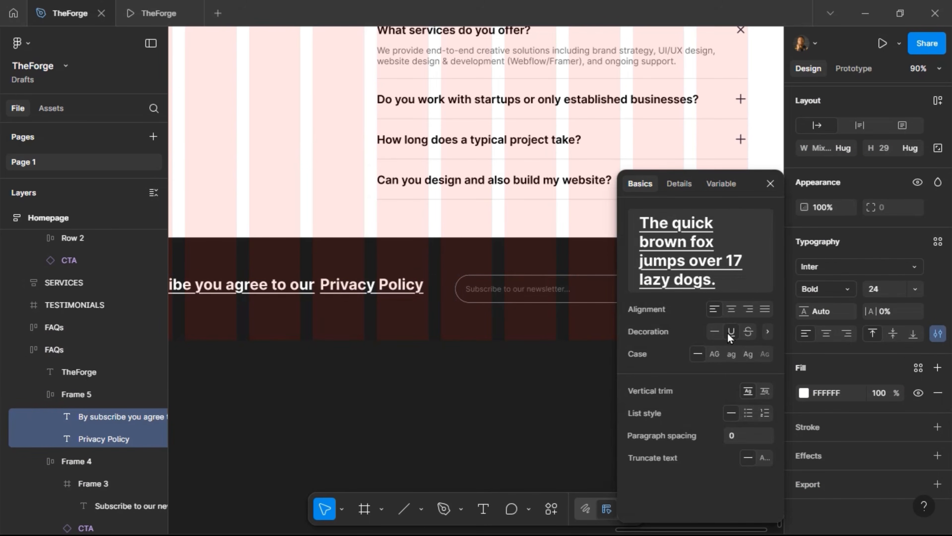
{"action": "left_click", "coordinate": [293, 292]}
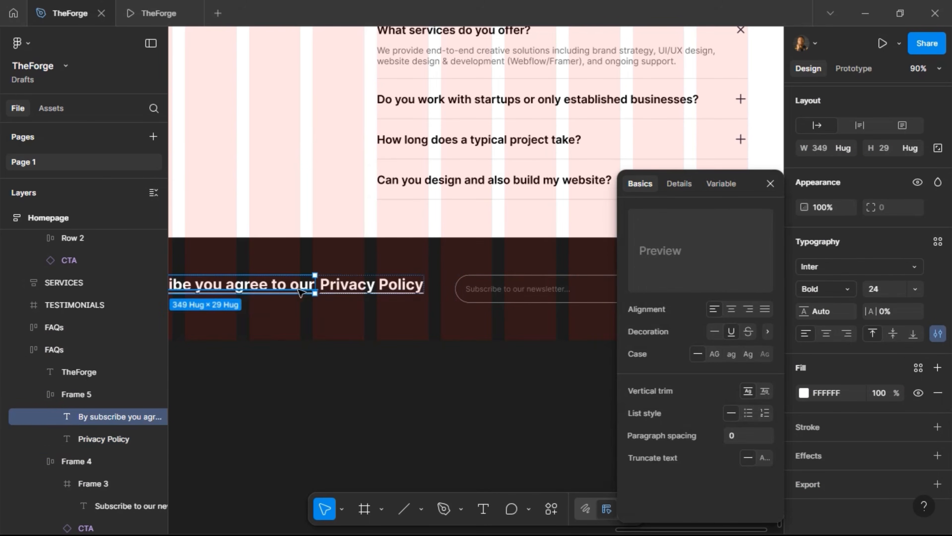
{"action": "left_click", "coordinate": [715, 331]}
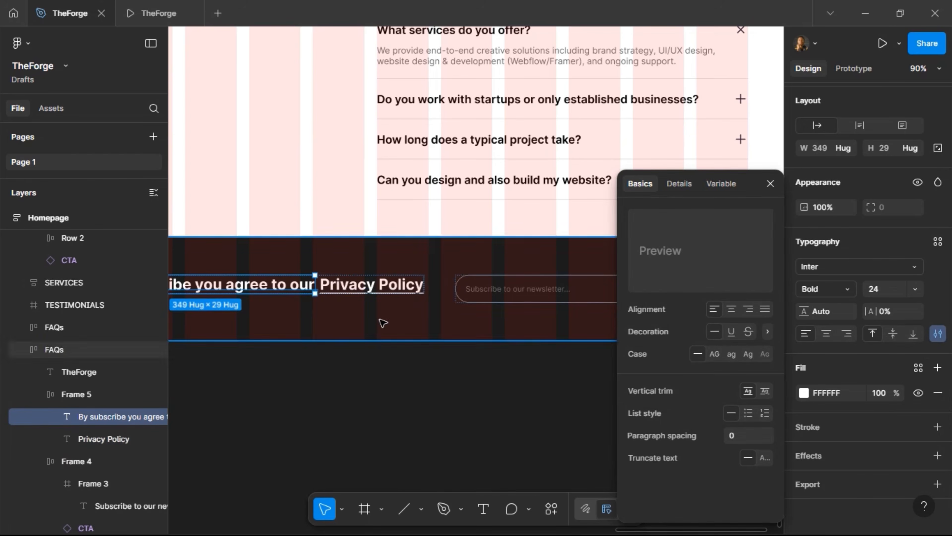
{"action": "left_click", "coordinate": [370, 289]}
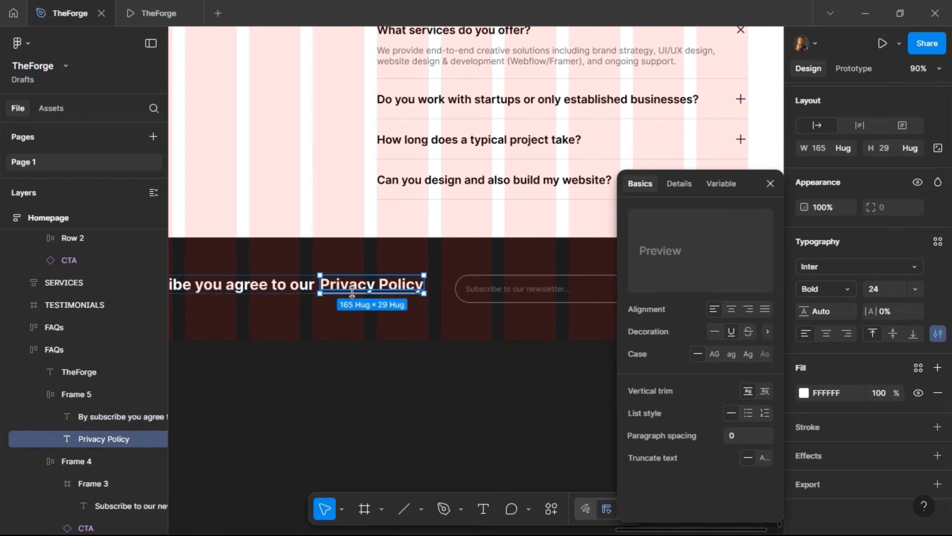
{"action": "left_click", "coordinate": [270, 287], "text": "shift"}
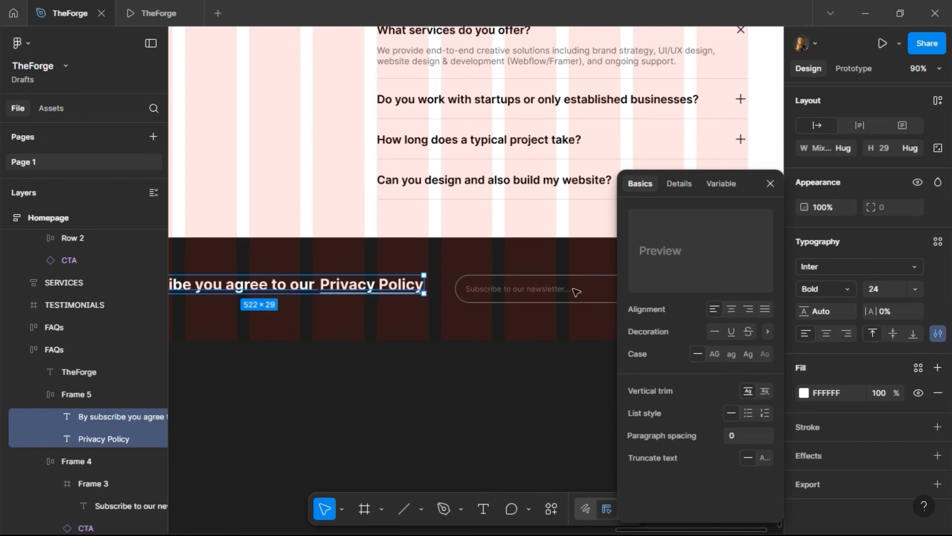
{"action": "left_click", "coordinate": [770, 184]}
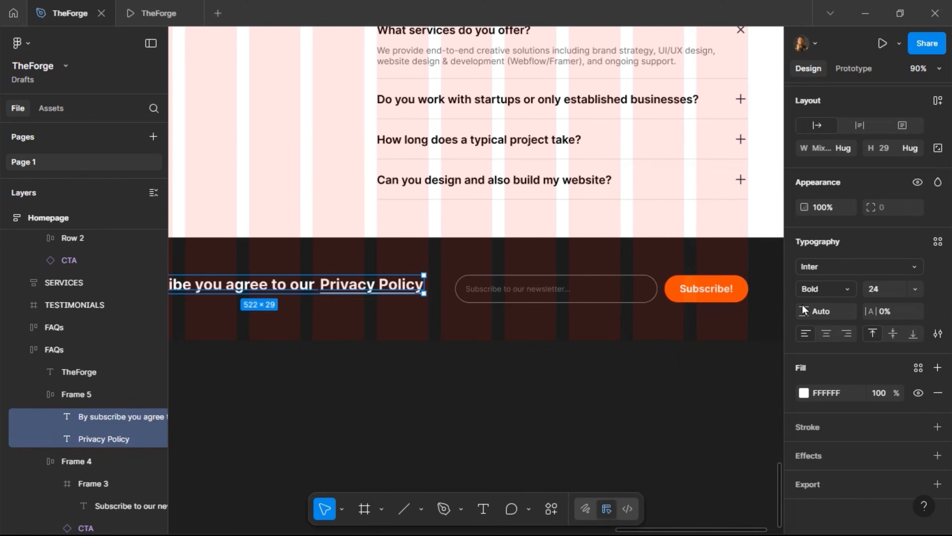
Set the consent sentence's font weight to Regular and the Privacy Policy text's weight to Medium.
{"action": "left_click", "coordinate": [843, 285]}
{"action": "left_click", "coordinate": [840, 241]}
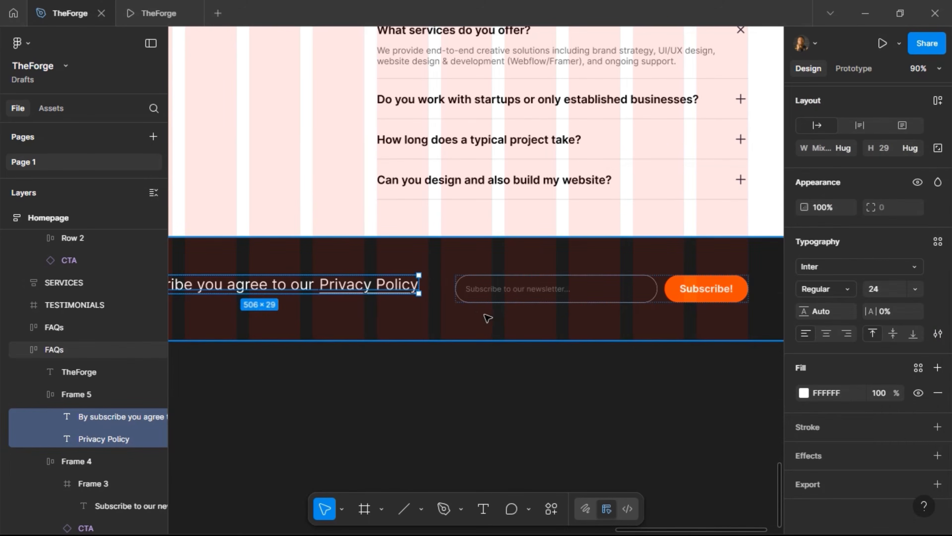
{"action": "left_click", "coordinate": [379, 285]}
{"action": "left_click", "coordinate": [843, 292]}
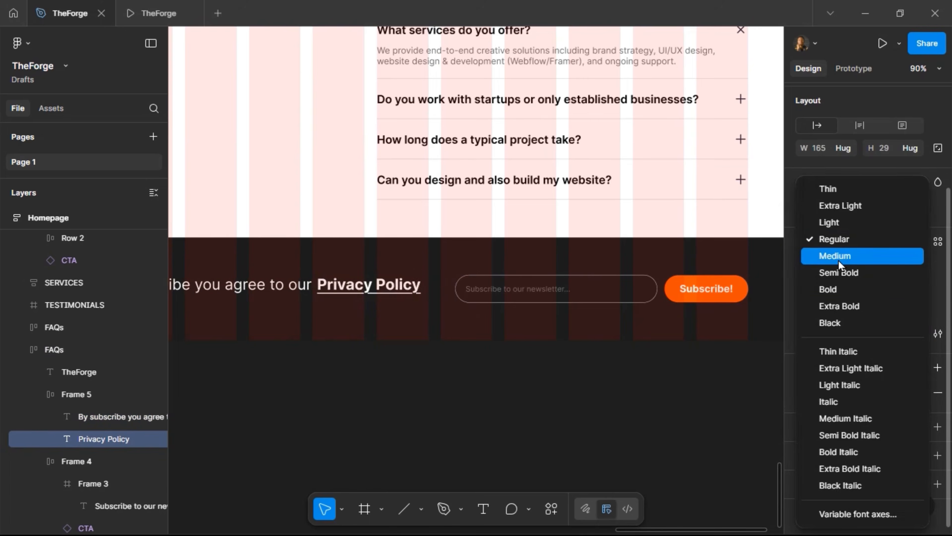
{"action": "left_click", "coordinate": [831, 265]}
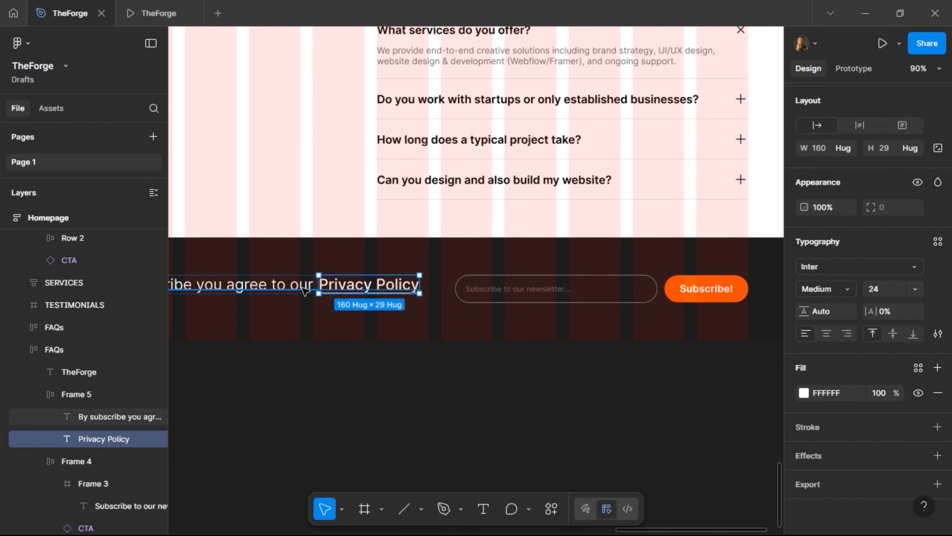
Set the font size of both the consent sentence and the Privacy Policy text to 12.
{"action": "left_click", "coordinate": [311, 291], "text": "shift"}
{"action": "left_click", "coordinate": [881, 290]}
{"action": "type", "text": "12"}
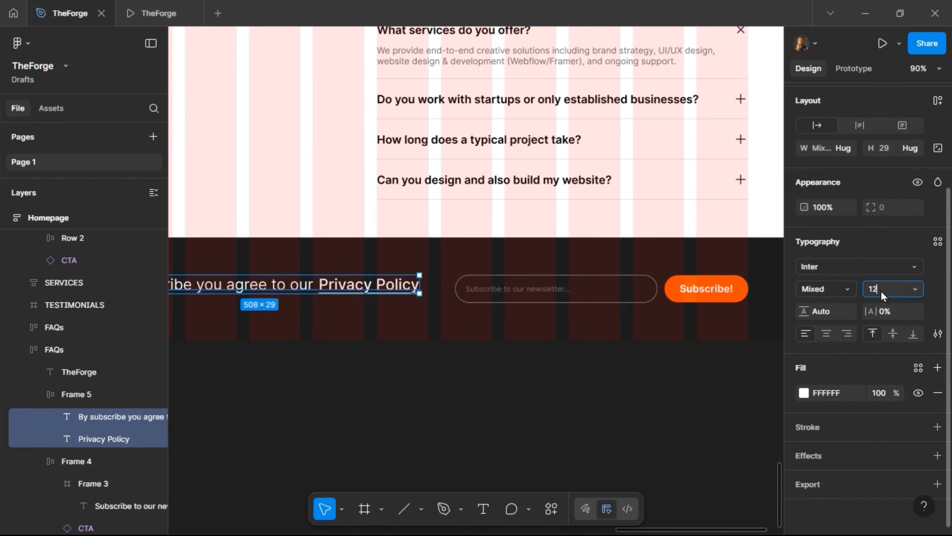
{"action": "key", "text": "Return"}
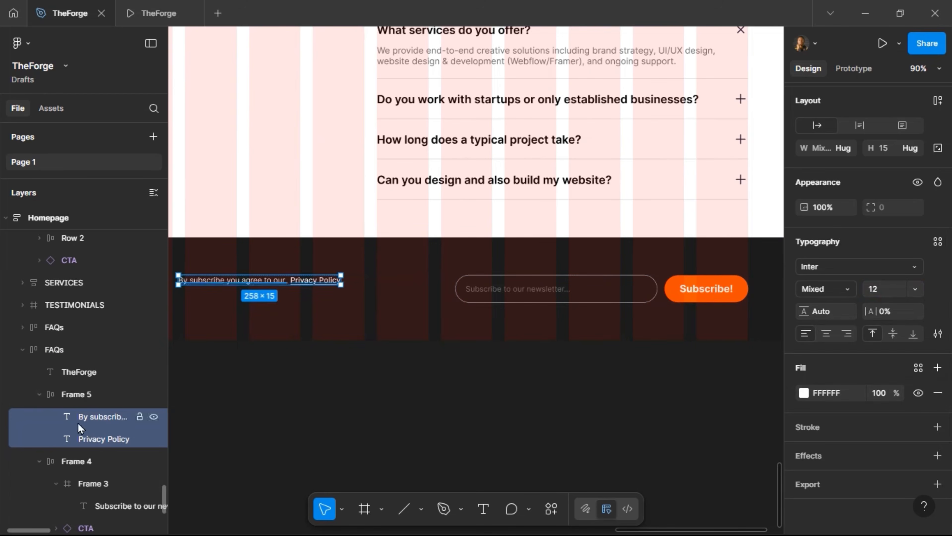
Rename the auto layout frame holding the consent sentence and its link as Privacy Policy.
{"action": "double_click", "coordinate": [81, 391]}
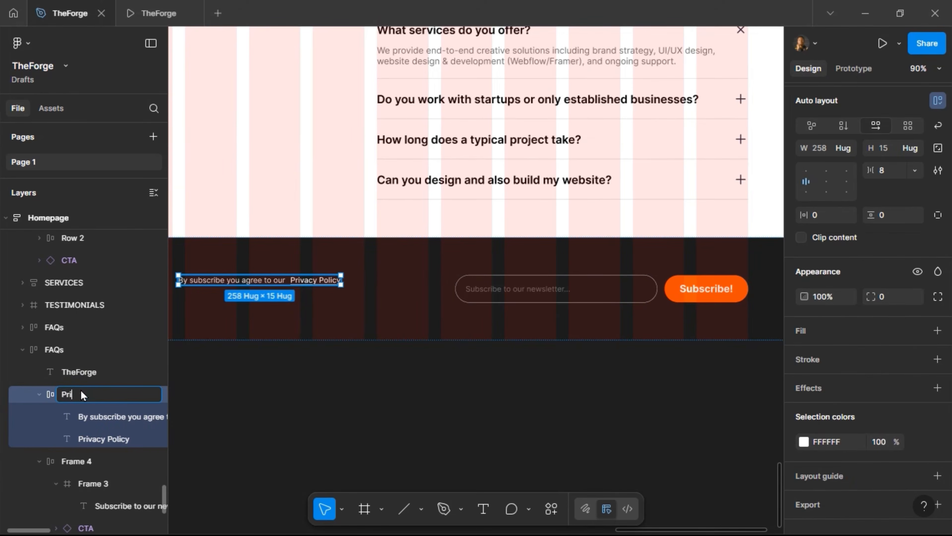
{"action": "type", "text": "Privacy Policy"}
{"action": "key", "text": "Return"}
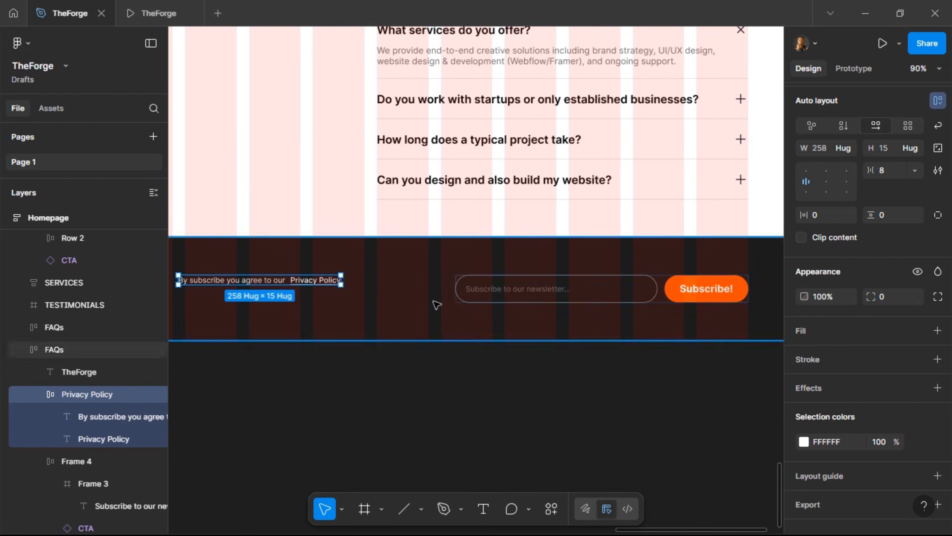
Stack the consent line and the newsletter row in a vertical auto layout with a gap of 20, with the newsletter row first.
{"action": "left_click", "coordinate": [498, 286], "text": "shift"}
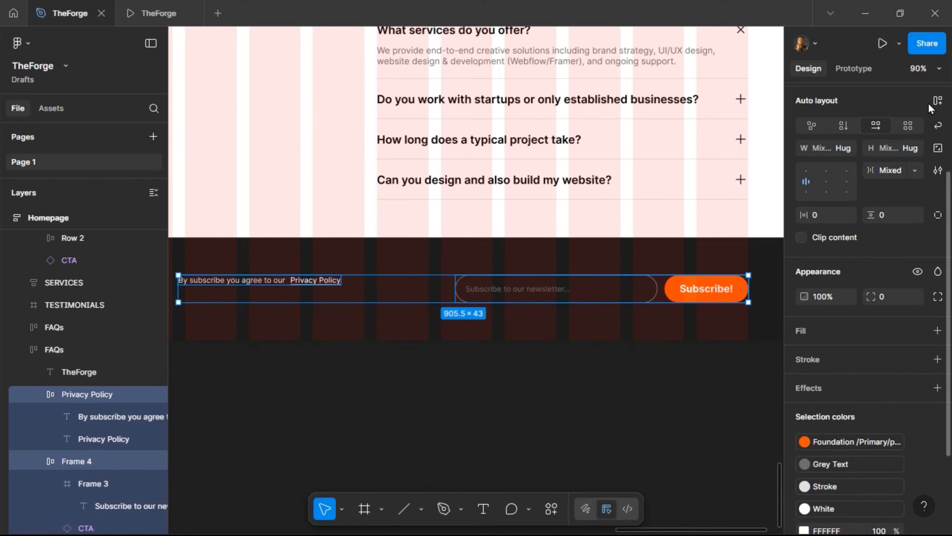
{"action": "left_click", "coordinate": [938, 100]}
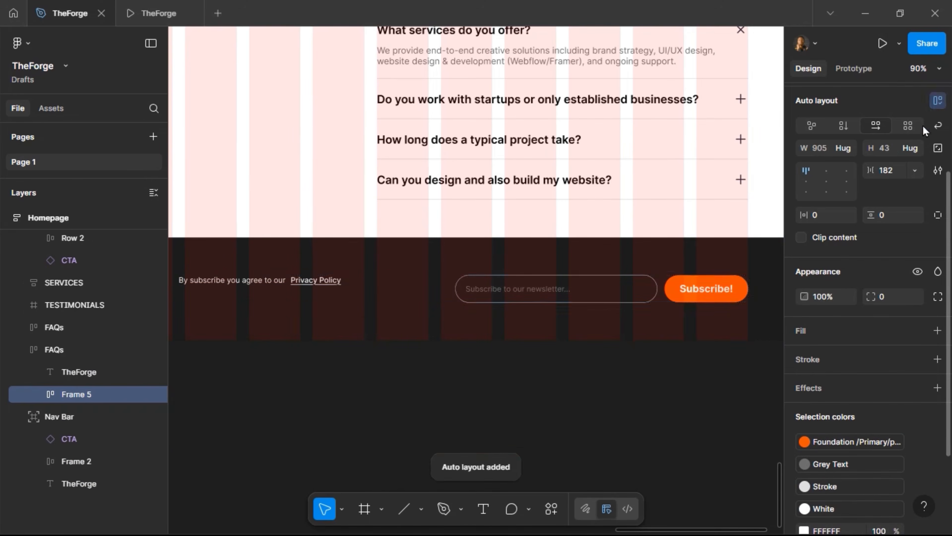
{"action": "left_click", "coordinate": [846, 127]}
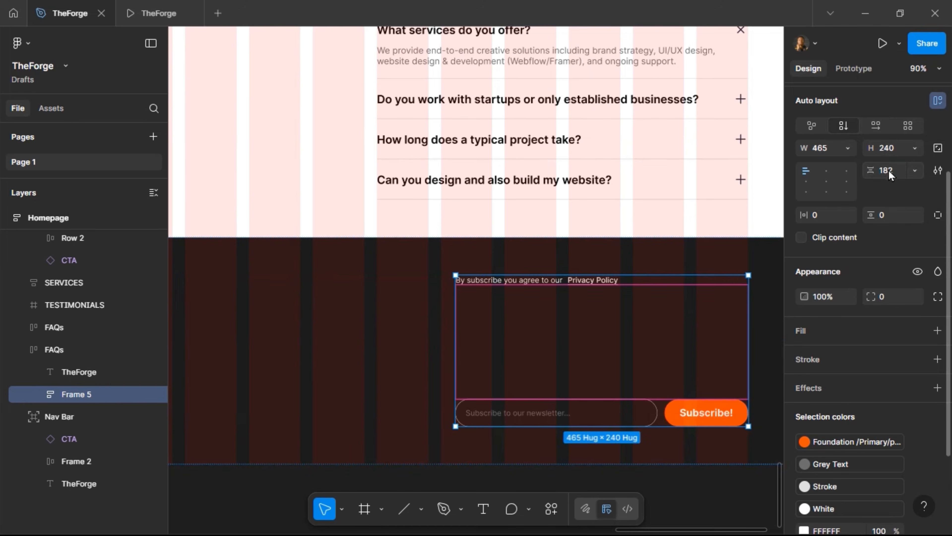
{"action": "key", "text": "Return"}
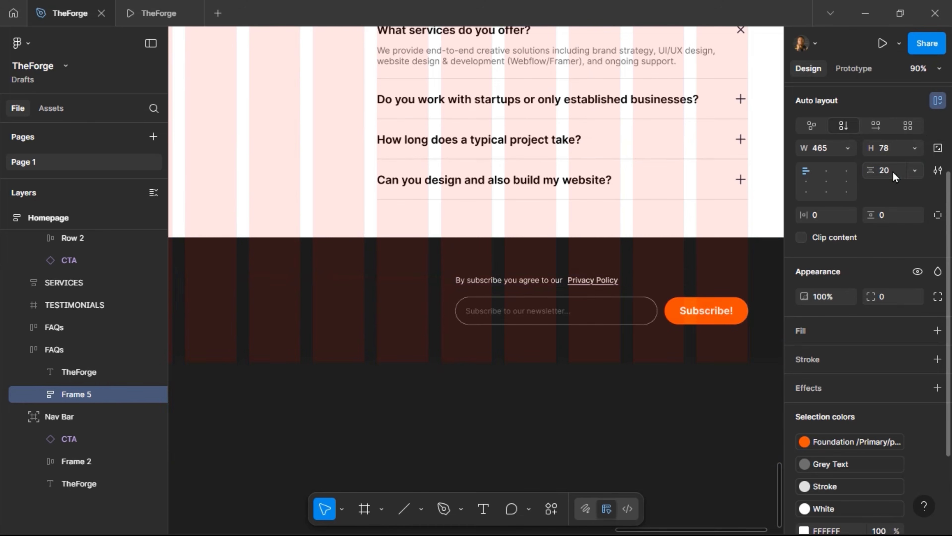
{"action": "left_click", "coordinate": [558, 313]}
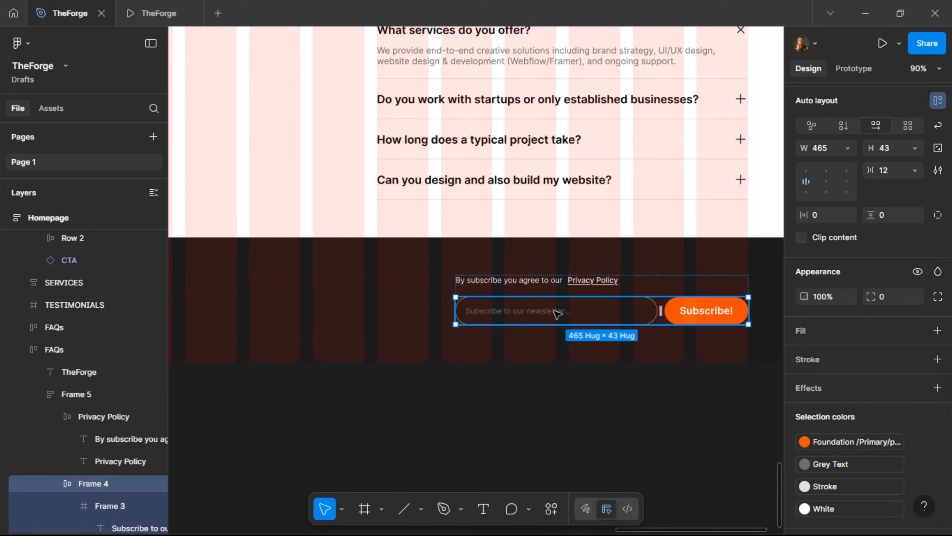
{"action": "key", "text": "Up"}
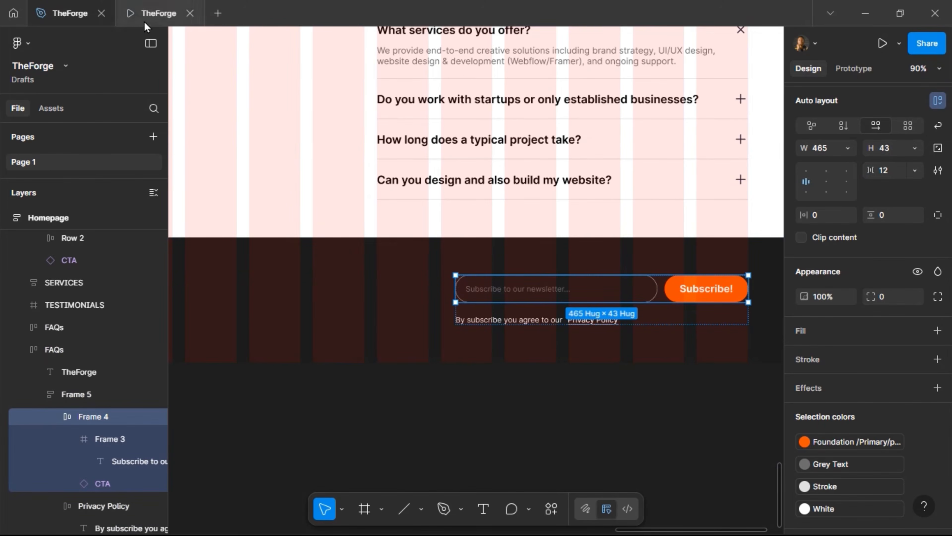
Check the dark bottom section in the TheForge prototype preview and return to the design file.
{"action": "left_click", "coordinate": [147, 14]}
{"action": "scroll", "coordinate": [360, 411], "scroll_direction": "down", "scroll_amount": 1}
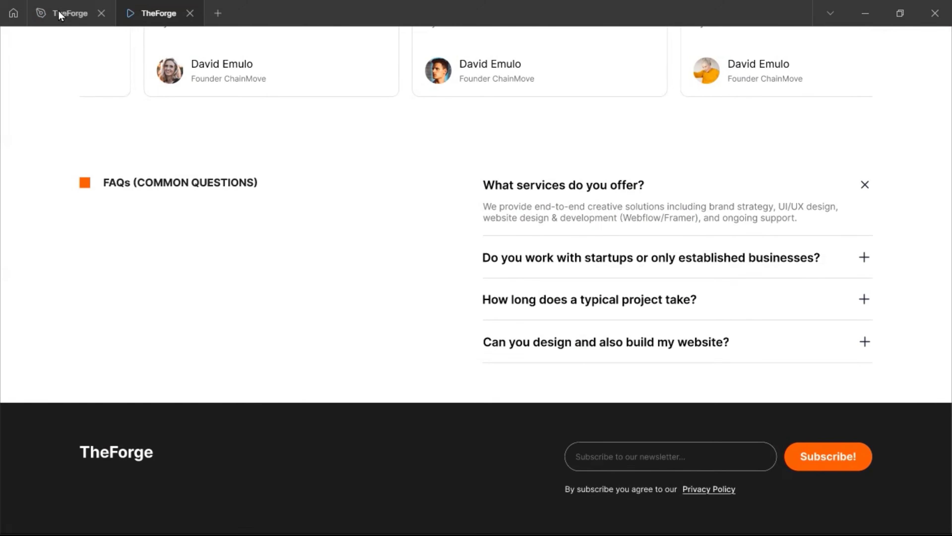
{"action": "mouse_move", "coordinate": [60, 15]}
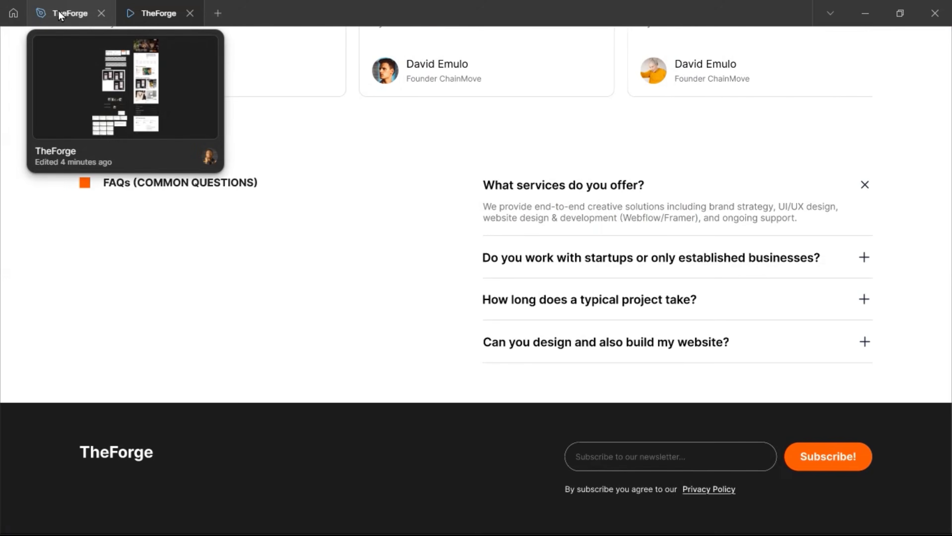
{"action": "left_click", "coordinate": [60, 15]}
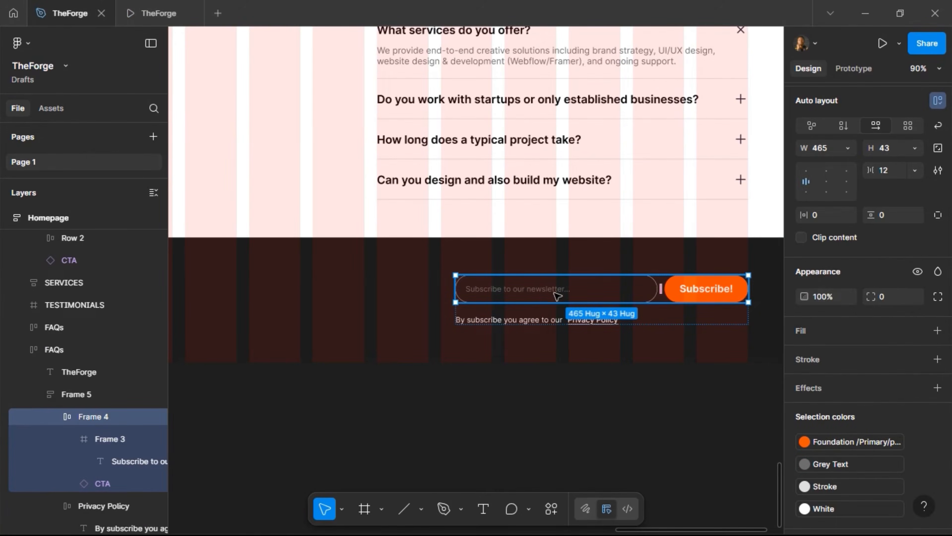
Narrow the newsletter input frame, trying a fixed width of 280 and settling on 300.
{"action": "left_click", "coordinate": [615, 300]}
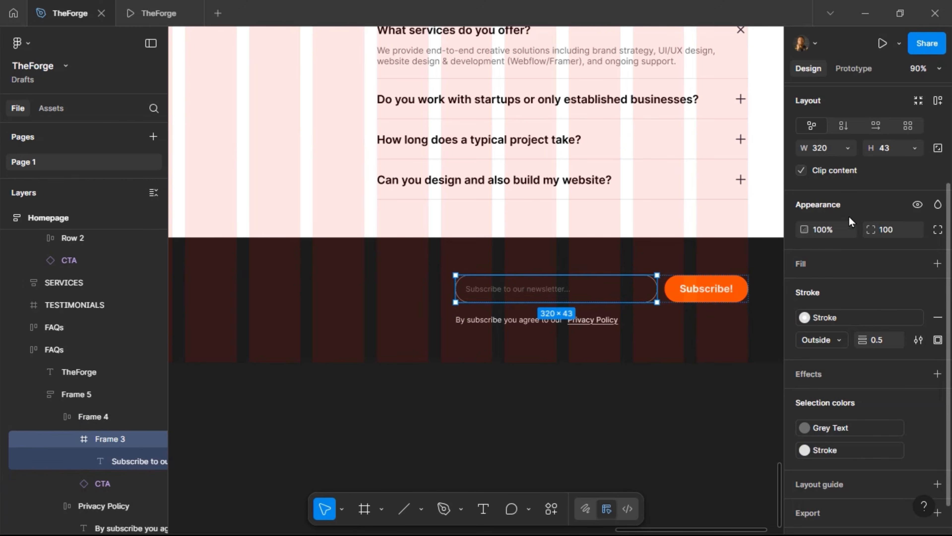
{"action": "left_click", "coordinate": [832, 147]}
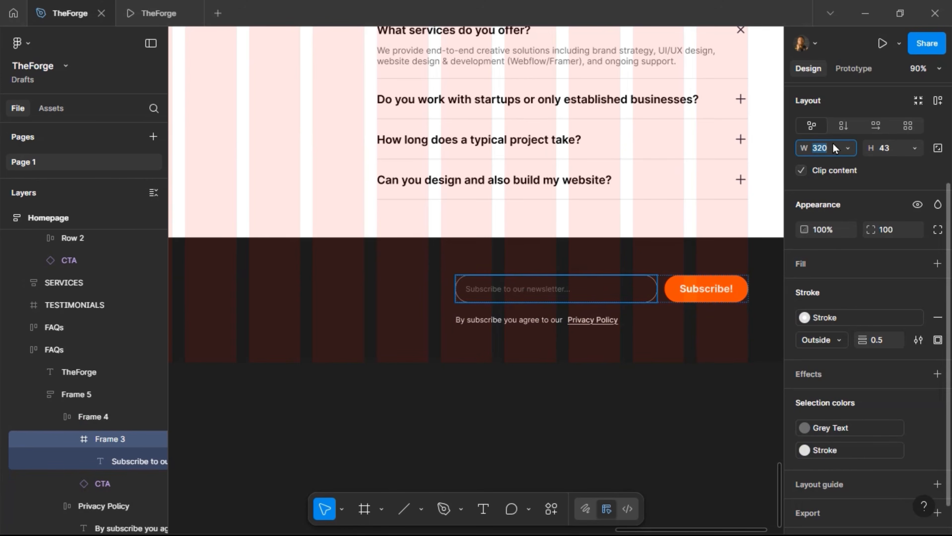
{"action": "type", "text": "280"}
{"action": "key", "text": "Return"}
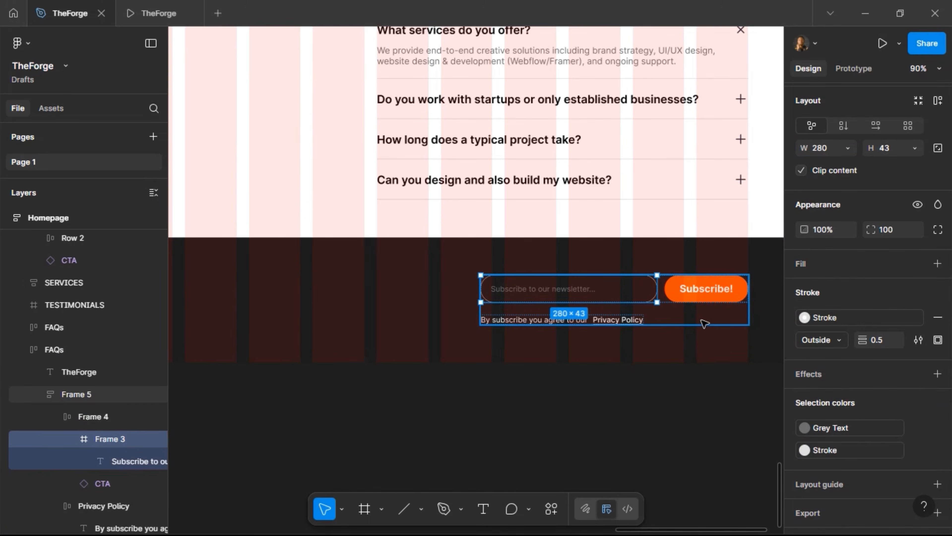
{"action": "left_click", "coordinate": [845, 148]}
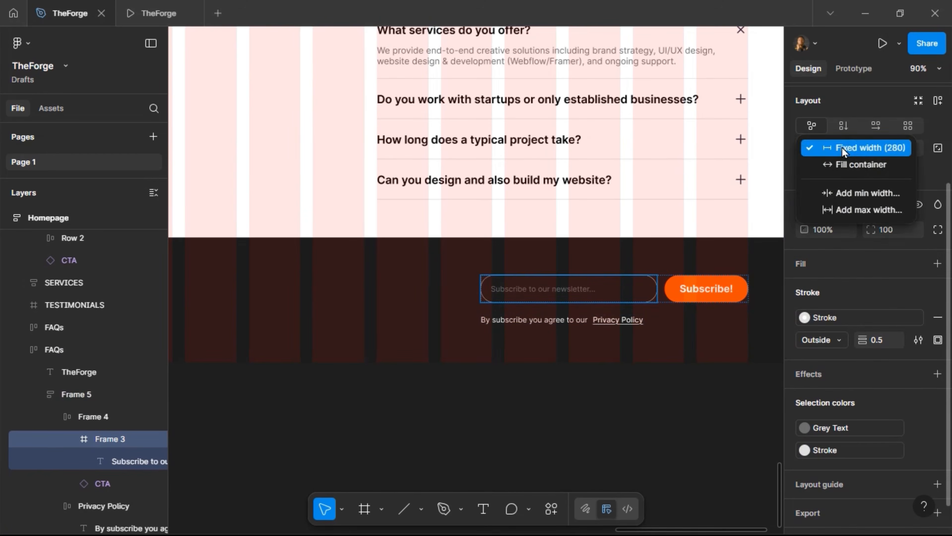
{"action": "left_click", "coordinate": [843, 150]}
{"action": "type", "text": "4"}
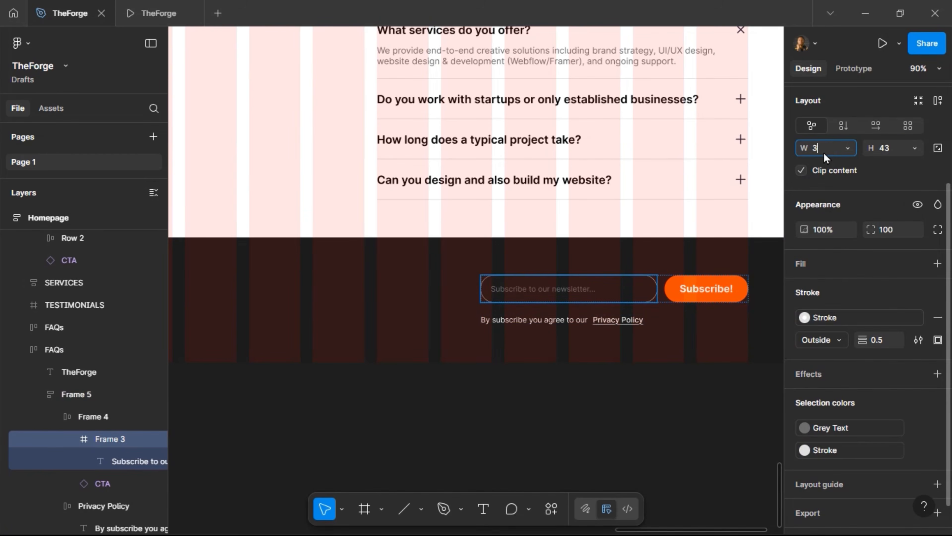
{"action": "key", "text": "Return"}
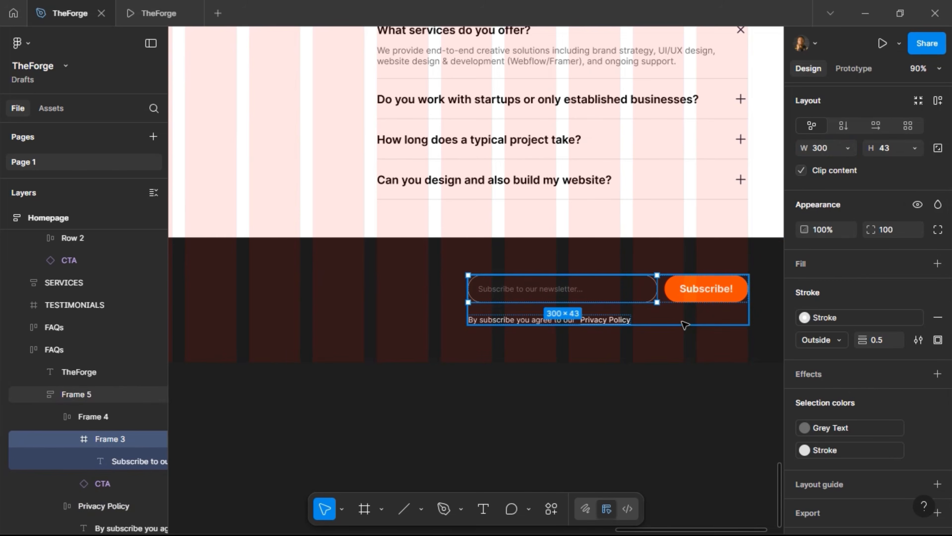
Duplicate the consent line below itself and replace the copy's sentence with "Contact with Us".
{"action": "left_click", "coordinate": [544, 323]}
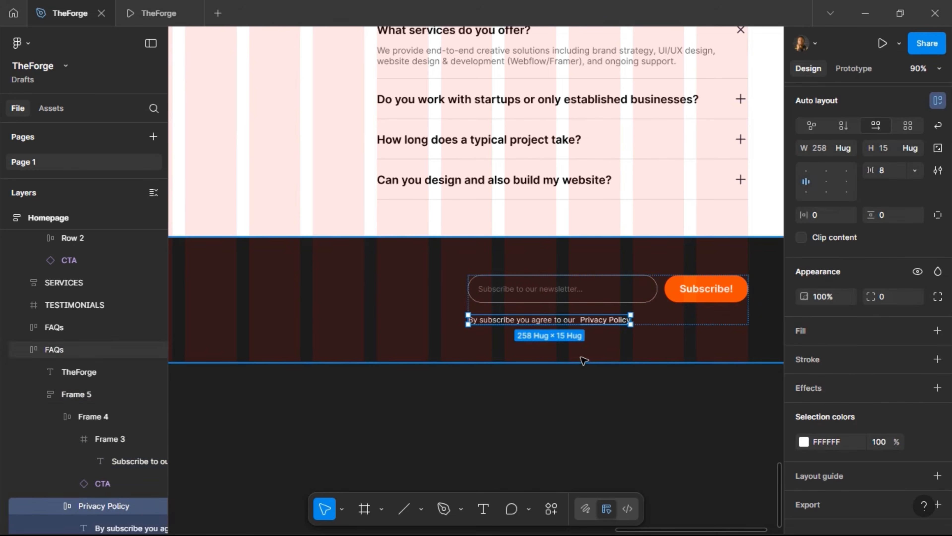
{"action": "key", "text": "ctrl+d"}
{"action": "double_click", "coordinate": [514, 342]}
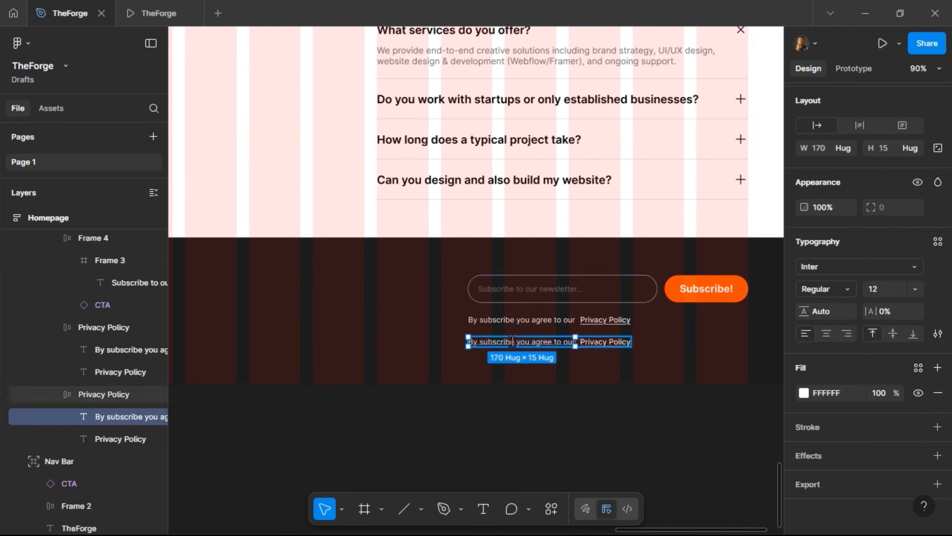
{"action": "key", "text": "Return"}
{"action": "type", "text": "C"}
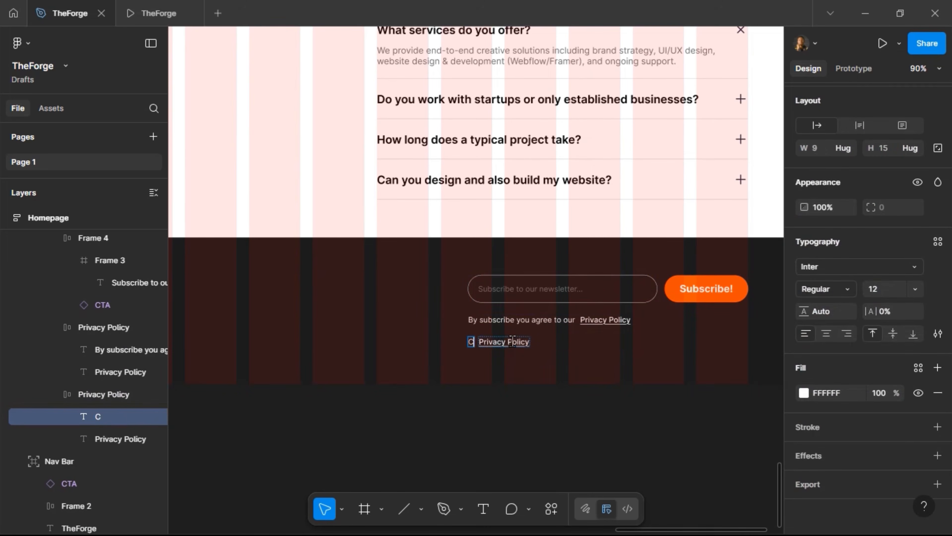
{"action": "type", "text": "ontact"}
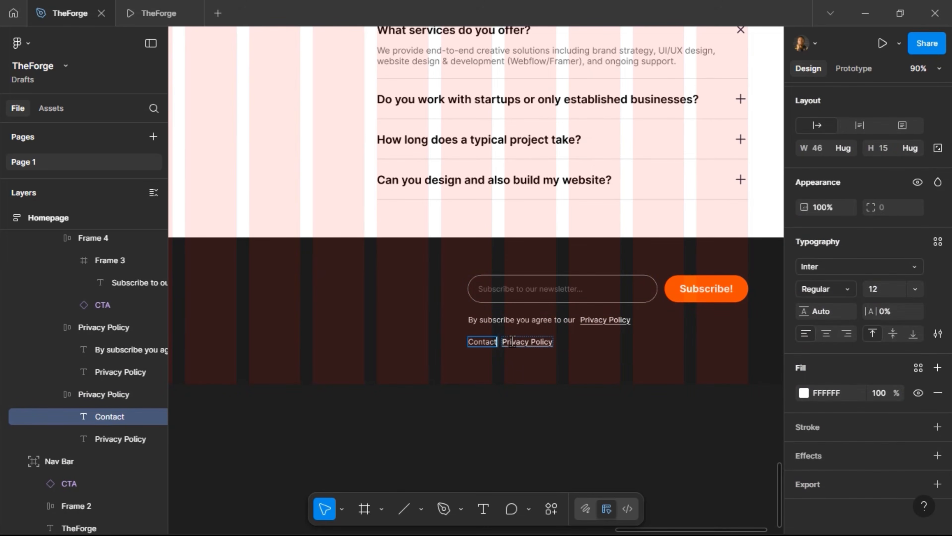
{"action": "type", "text": " with Us"}
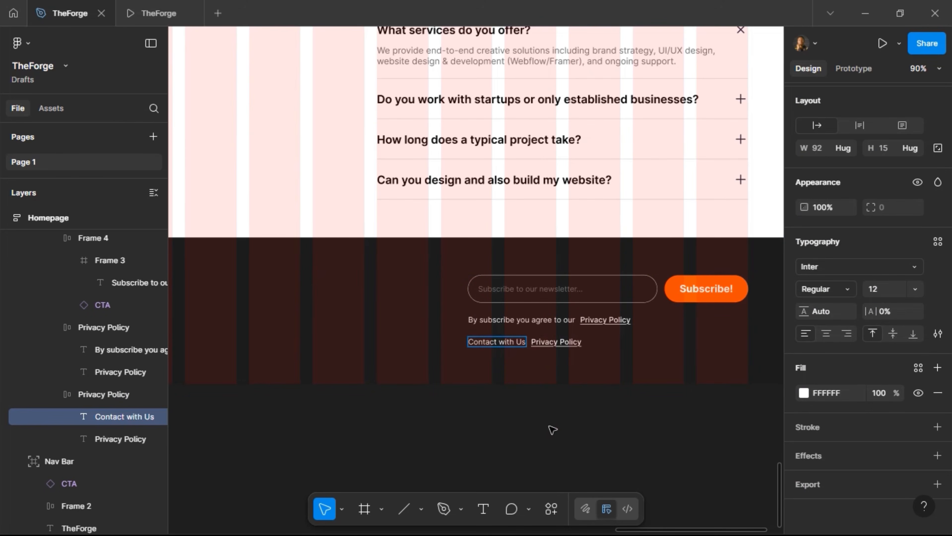
{"action": "key", "text": "Escape"}
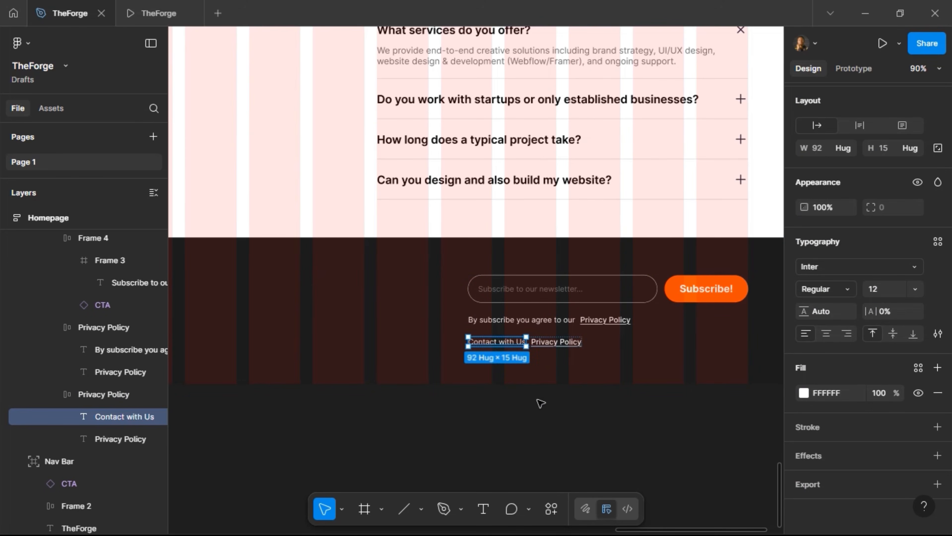
Draw a square frame about 39 × 39 on the empty canvas below the dark section and name it X.
{"action": "left_click", "coordinate": [363, 511]}
{"action": "left_click_drag", "start_coordinate": [563, 426], "coordinate": [588, 451]}
{"action": "double_click", "coordinate": [574, 417]}
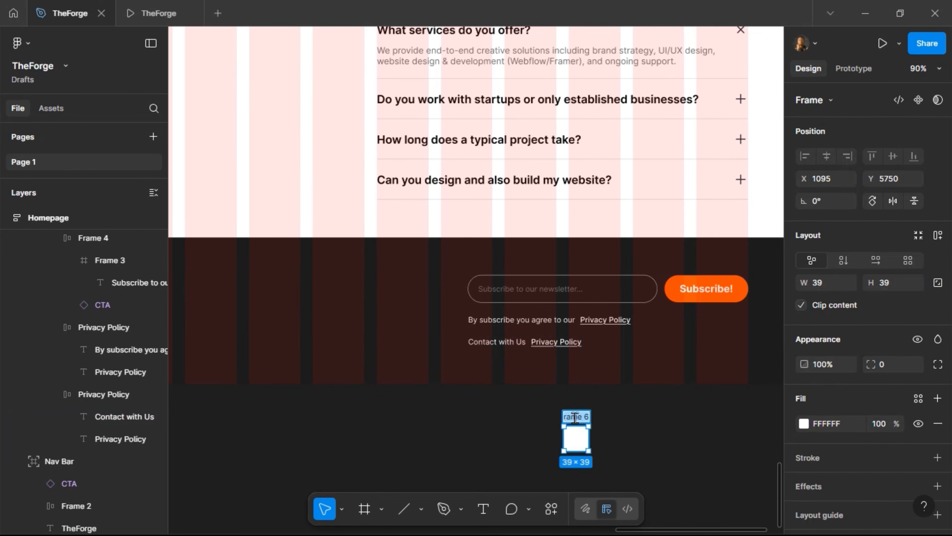
{"action": "type", "text": "X"}
{"action": "key", "text": "Return"}
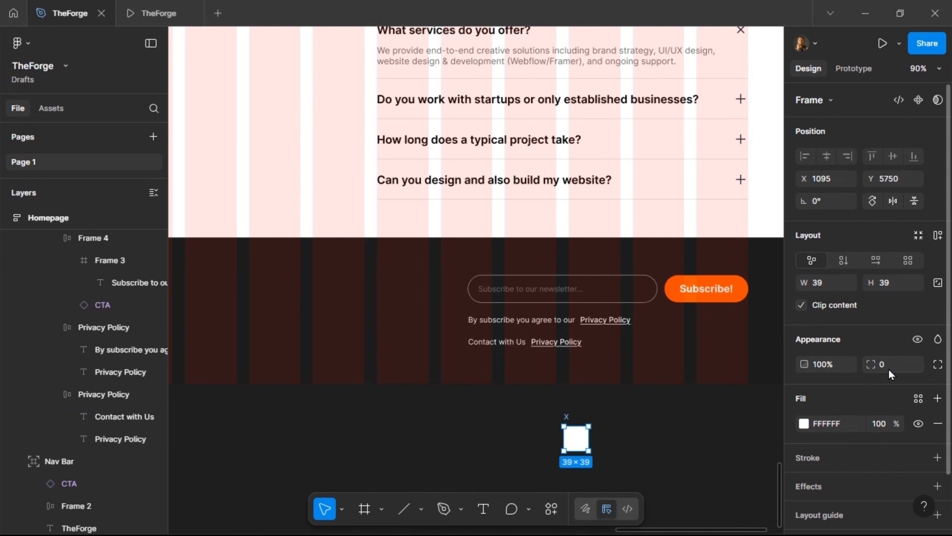
Give the X frame a corner radius of 8 and resize it to 24 × 24 with its aspect ratio locked.
{"action": "type", "text": "8"}
{"action": "key", "text": "Return"}
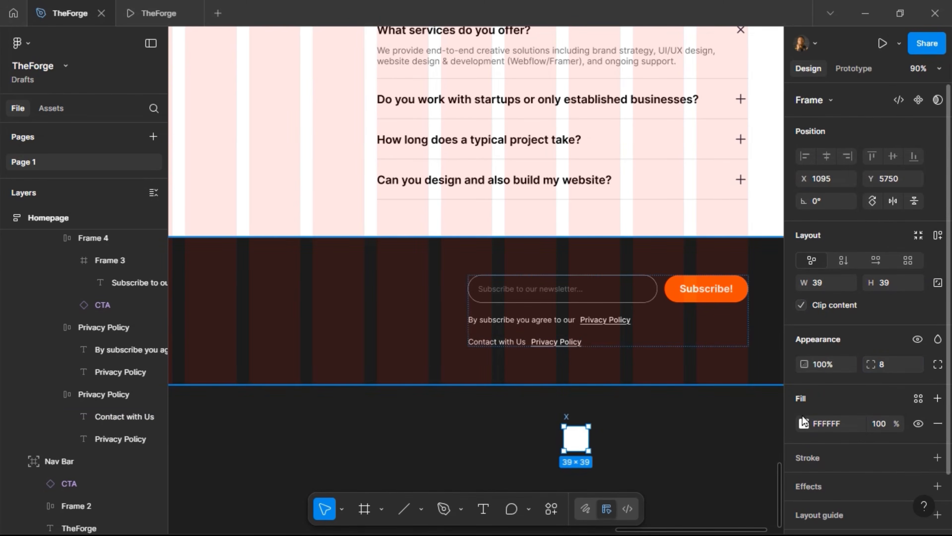
{"action": "left_click", "coordinate": [906, 283]}
{"action": "type", "text": "24"}
{"action": "key", "text": "Return"}
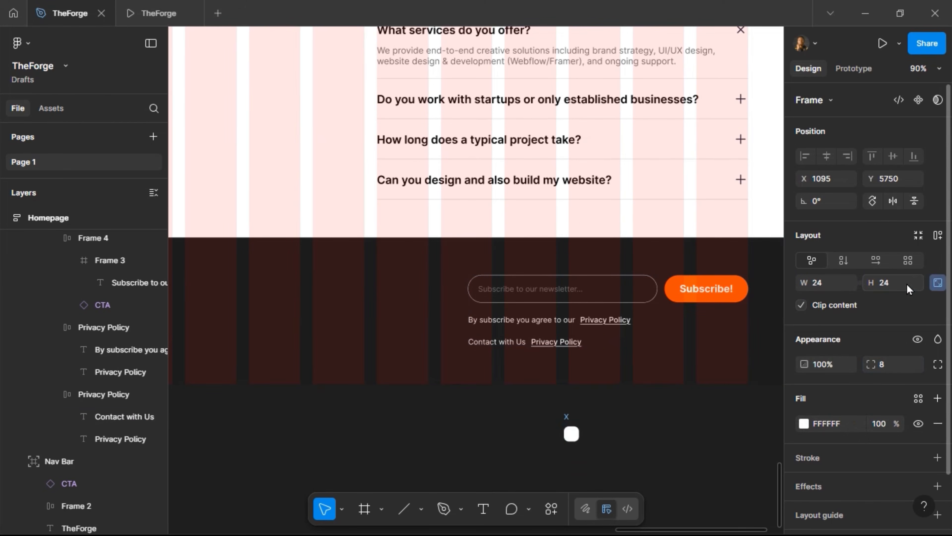
Set the X frame's corner radius to 4 and fill it with the Grey Text color style.
{"action": "left_click", "coordinate": [894, 371]}
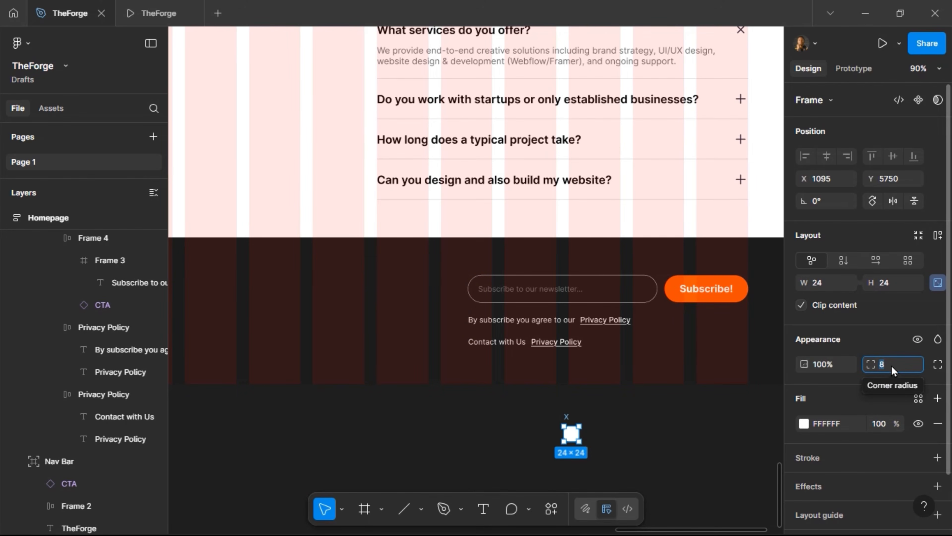
{"action": "type", "text": "4"}
{"action": "key", "text": "Return"}
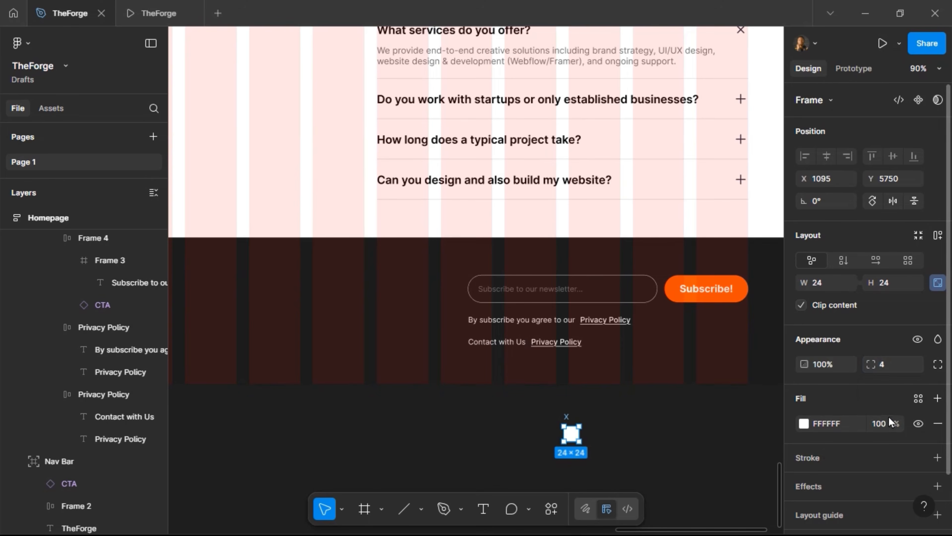
{"action": "left_click", "coordinate": [912, 399]}
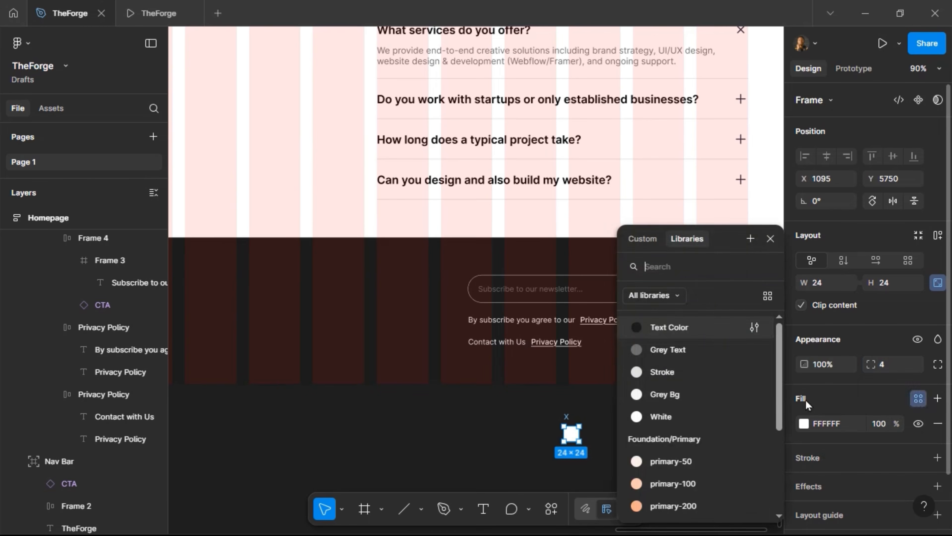
{"action": "left_click", "coordinate": [680, 350]}
Cut the X frame from the empty canvas and replace the Privacy Policy text beside "Contact with Us" with it.
{"action": "left_click", "coordinate": [599, 441]}
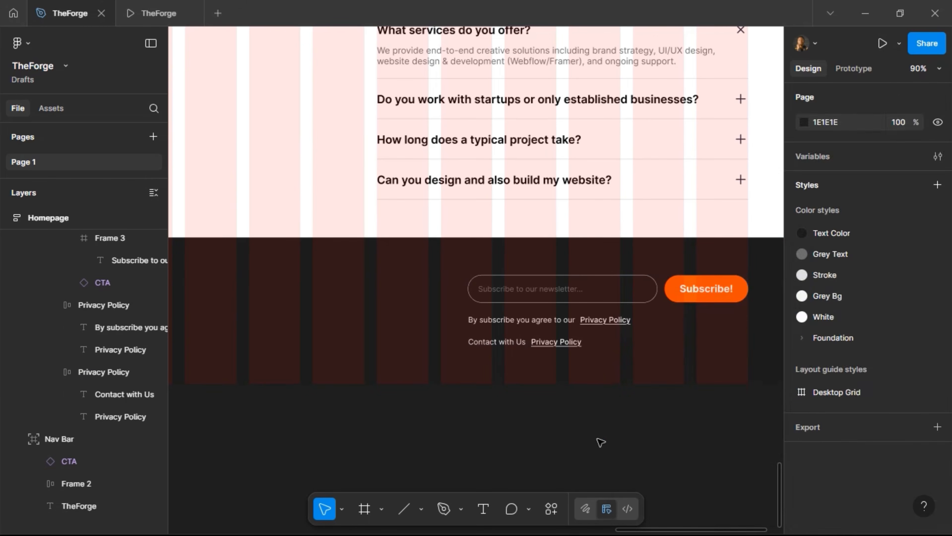
{"action": "left_click", "coordinate": [569, 343]}
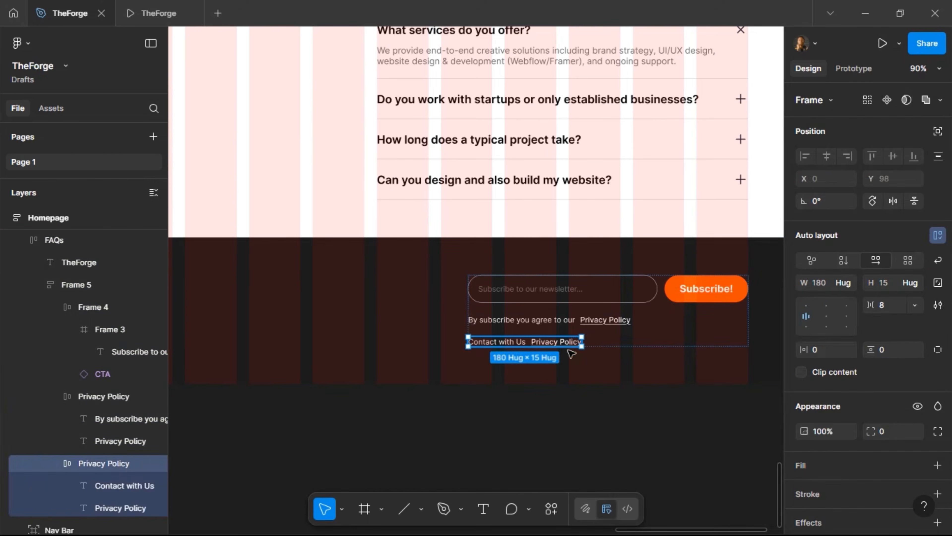
{"action": "double_click", "coordinate": [562, 342]}
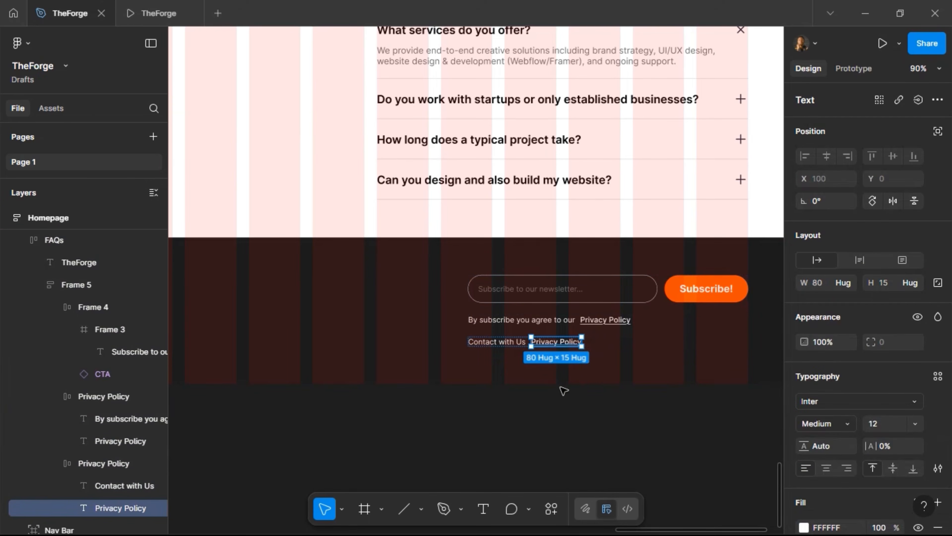
{"action": "key", "text": "ctrl+shift+r"}
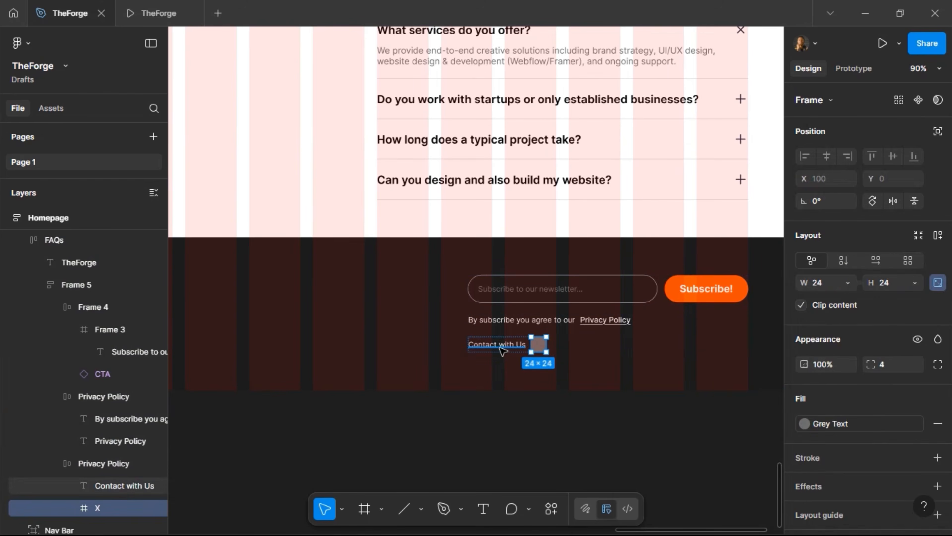
Set the contact row's auto layout gap to 12.
{"action": "key", "text": "Escape"}
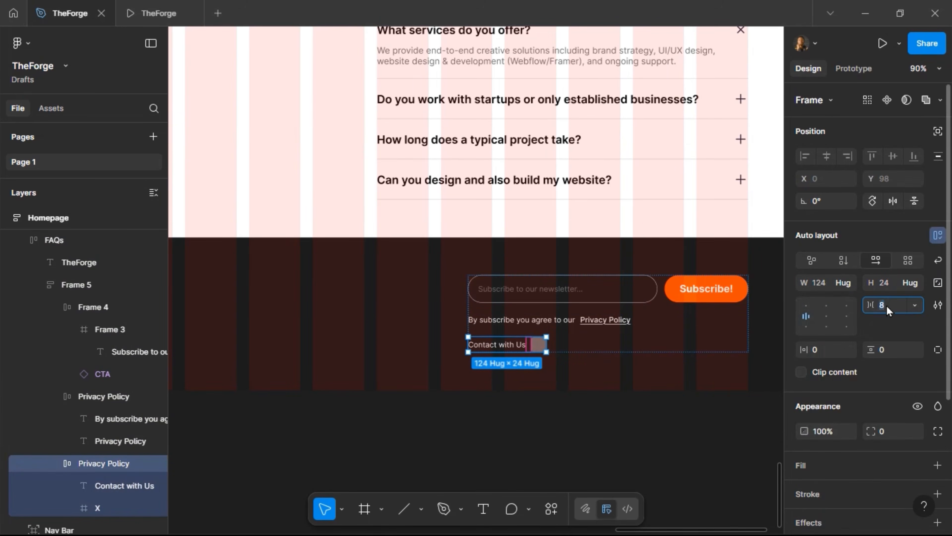
{"action": "type", "text": "12"}
{"action": "key", "text": "Return"}
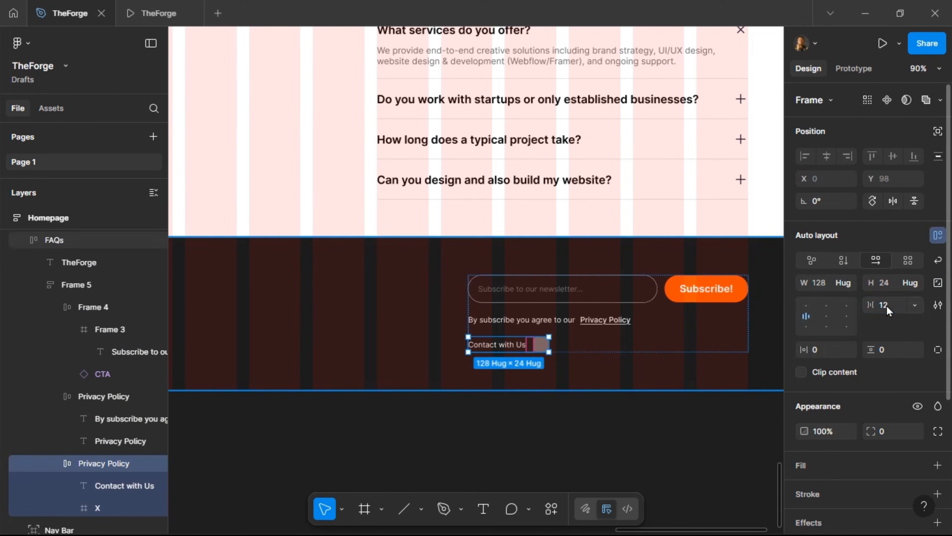
Duplicate the X square three times in the contact row and name the copies Linkedin, Instagram and Youtube in order.
{"action": "left_click", "coordinate": [540, 344]}
{"action": "key", "text": "ctrl+d"}
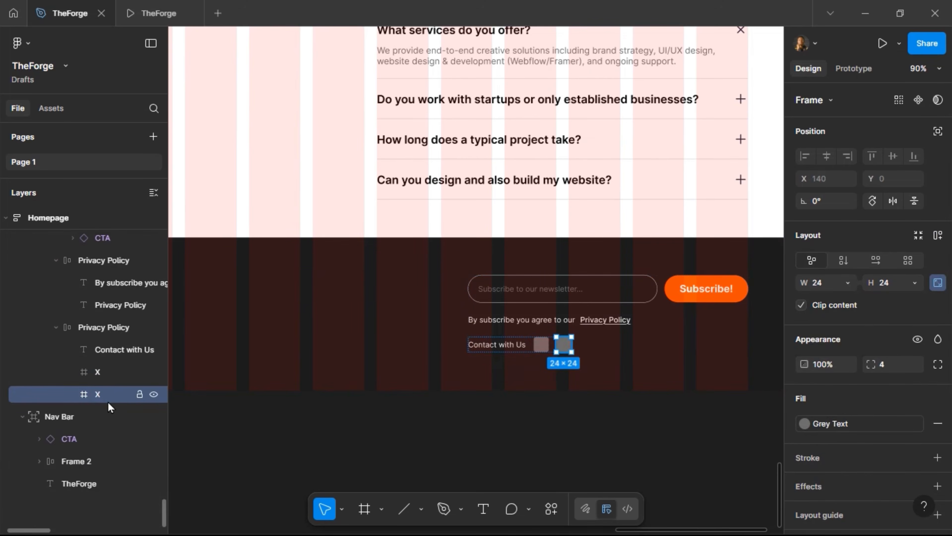
{"action": "double_click", "coordinate": [100, 396]}
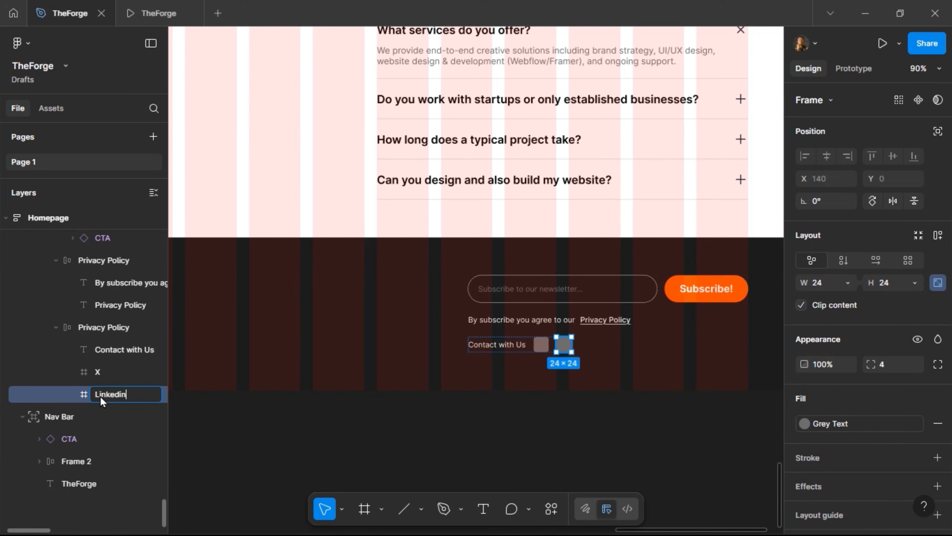
{"action": "key", "text": "Return"}
{"action": "key", "text": "ctrl+d"}
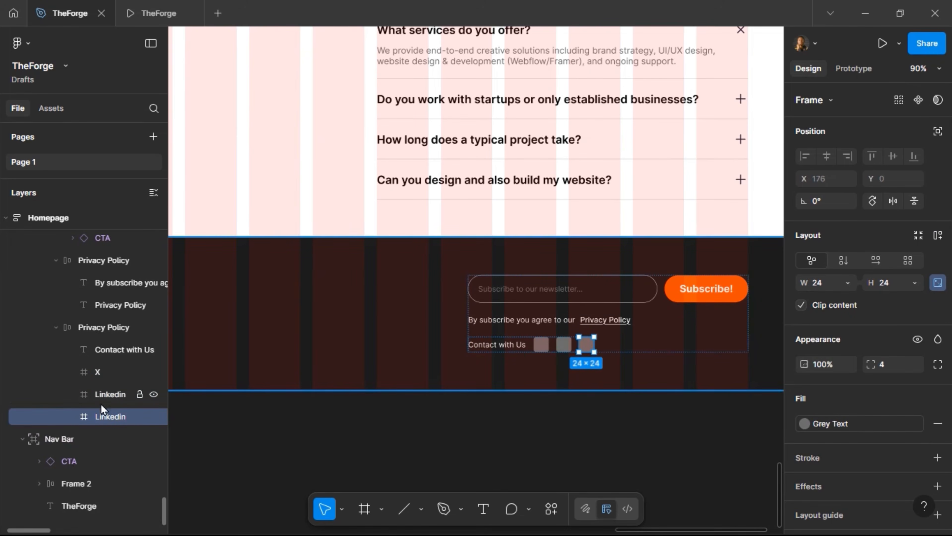
{"action": "double_click", "coordinate": [100, 417]}
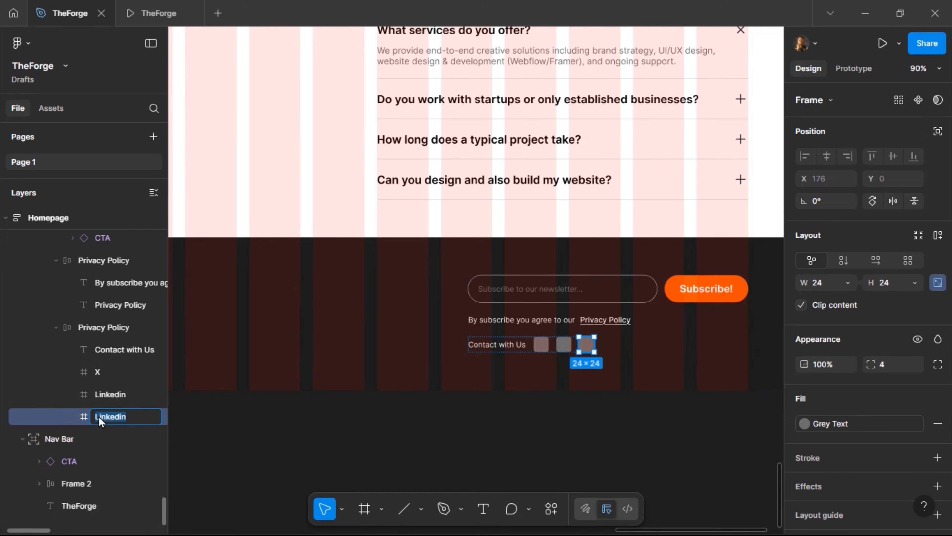
{"action": "type", "text": "Instagram"}
{"action": "key", "text": "Return"}
{"action": "key", "text": "ctrl+d"}
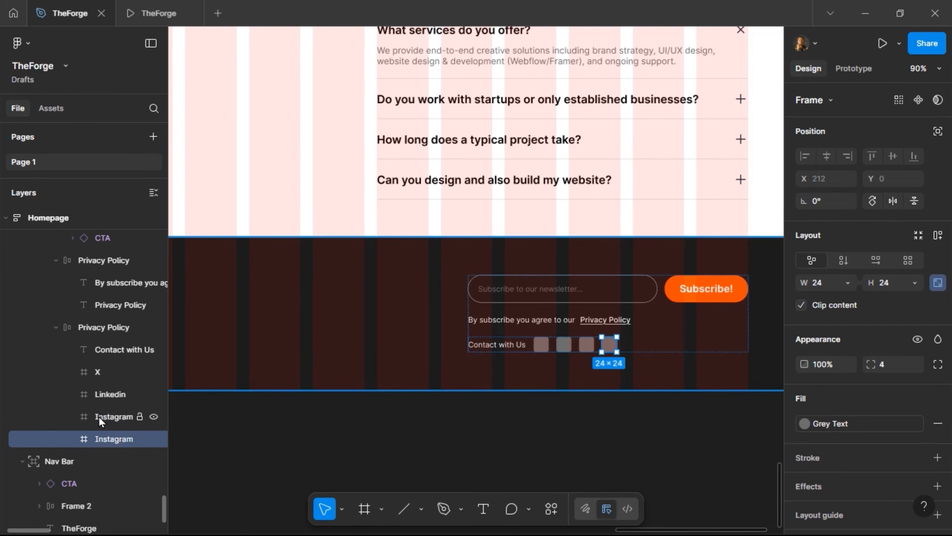
{"action": "double_click", "coordinate": [101, 440]}
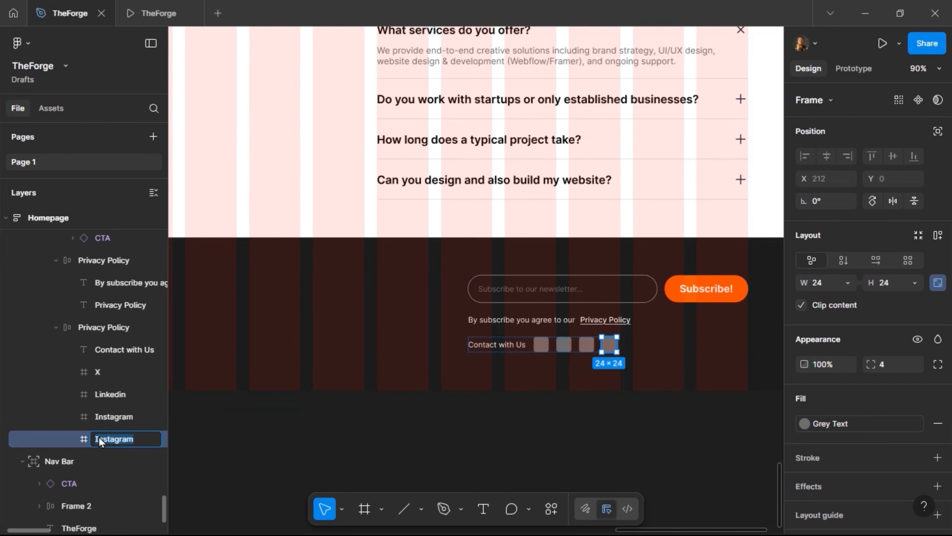
{"action": "type", "text": "Youtube"}
{"action": "key", "text": "Return"}
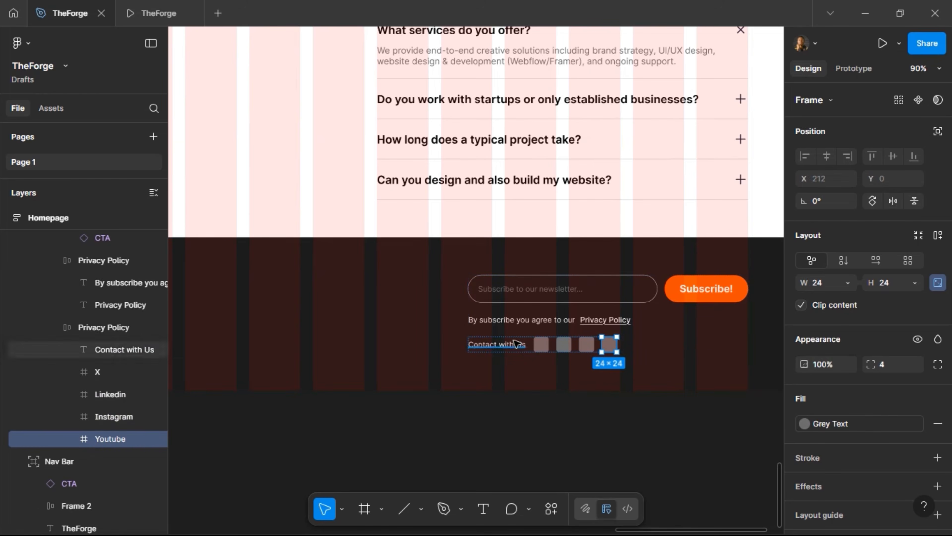
Duplicate the add-01 plus icon in the ICONS frame and place the copy at X 152, under the left-pointing arrow.
{"action": "left_click", "coordinate": [540, 344]}
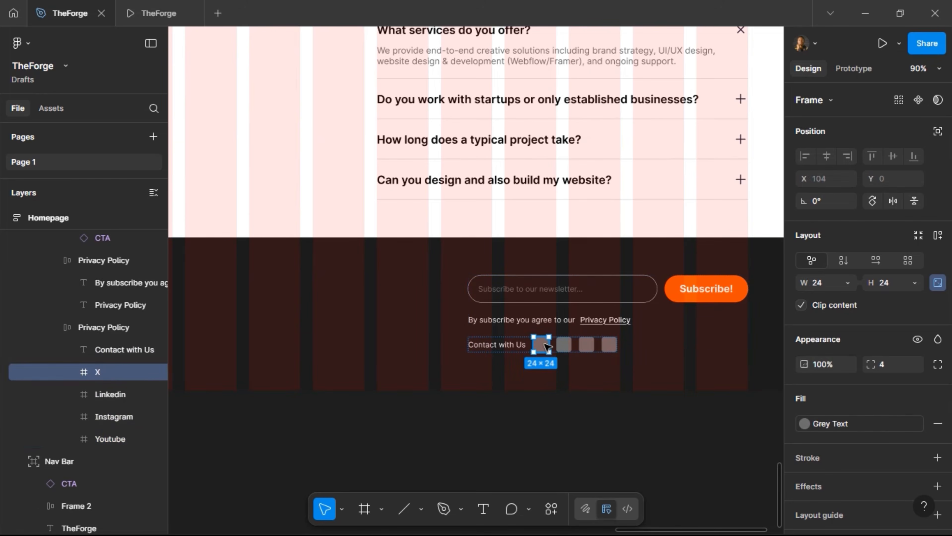
{"action": "scroll", "coordinate": [630, 356], "scroll_direction": "down", "scroll_amount": 4}
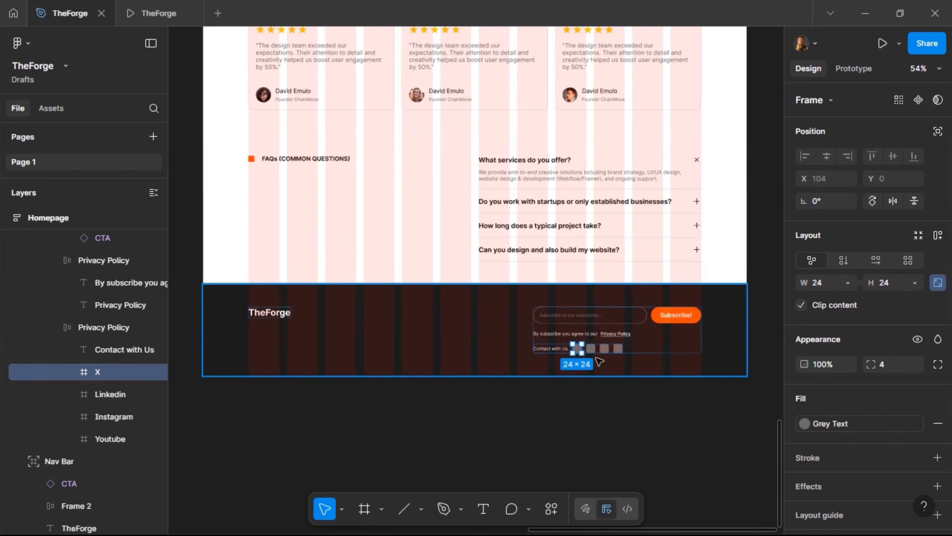
{"action": "scroll", "coordinate": [656, 339], "scroll_direction": "down", "scroll_amount": 4}
{"action": "scroll", "coordinate": [450, 337], "scroll_direction": "up", "scroll_amount": 6}
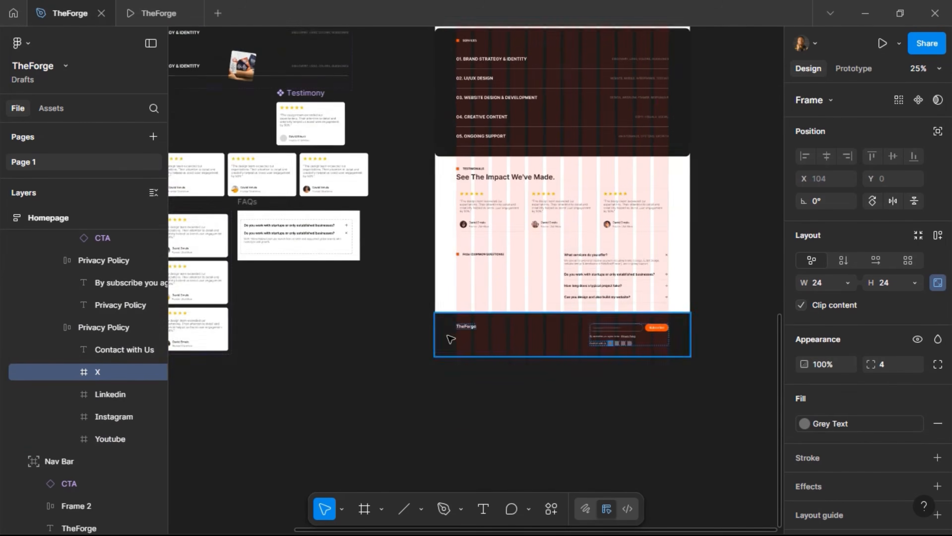
{"action": "scroll", "coordinate": [443, 342], "scroll_direction": "up", "scroll_amount": 6}
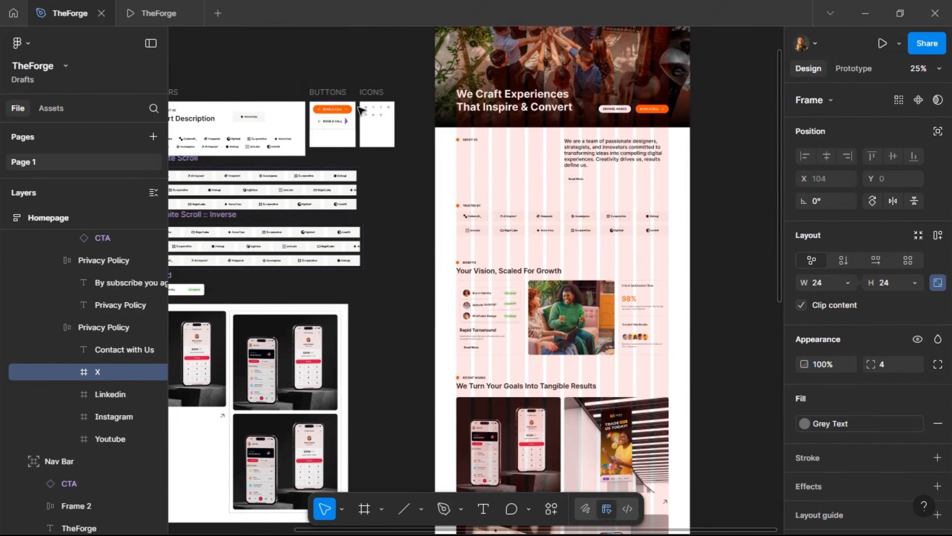
{"action": "scroll", "coordinate": [377, 106], "scroll_direction": "up", "scroll_amount": 3}
{"action": "scroll", "coordinate": [377, 106], "scroll_direction": "up", "scroll_amount": 5}
{"action": "left_click", "coordinate": [458, 182]}
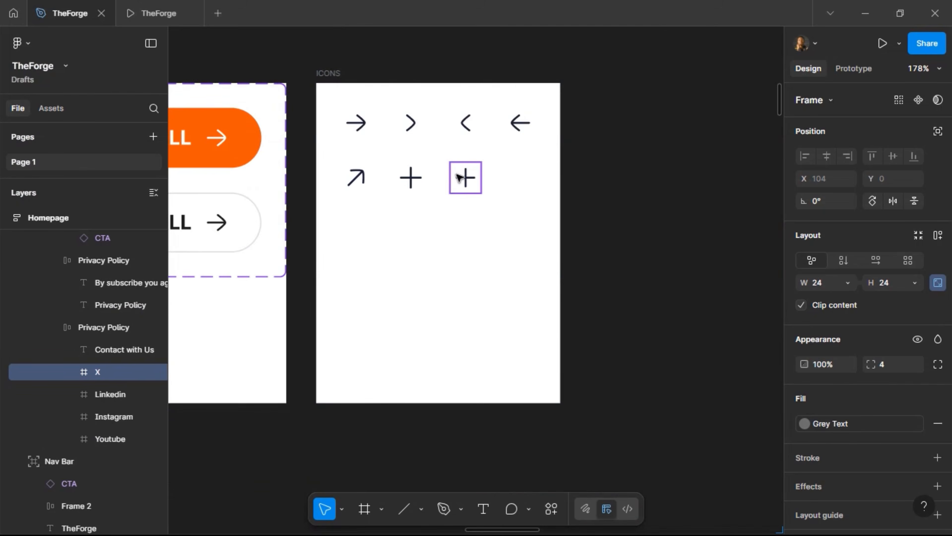
{"action": "key", "text": "ctrl+d"}
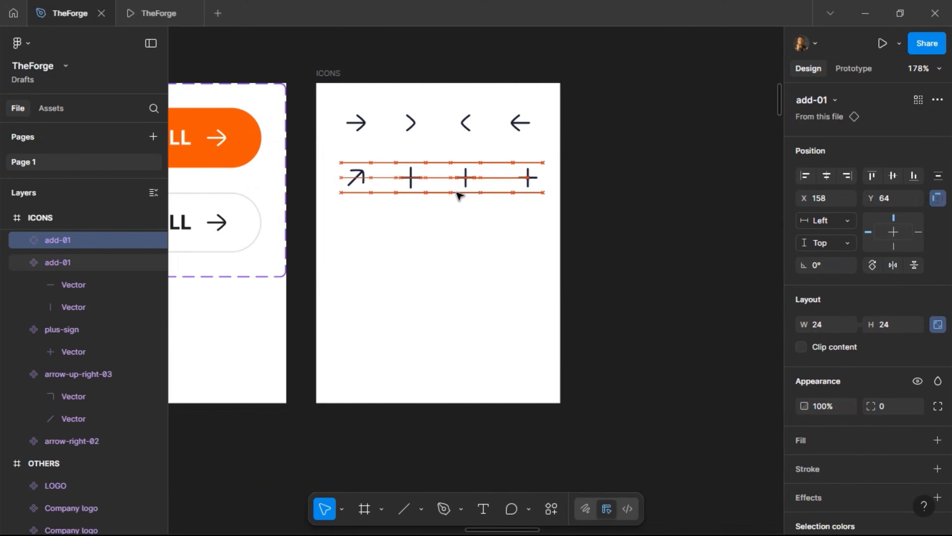
{"action": "key", "text": "Left"}
{"action": "key", "text": "Left"}
{"action": "key", "text": "Left"}
{"action": "key", "text": "Left"}
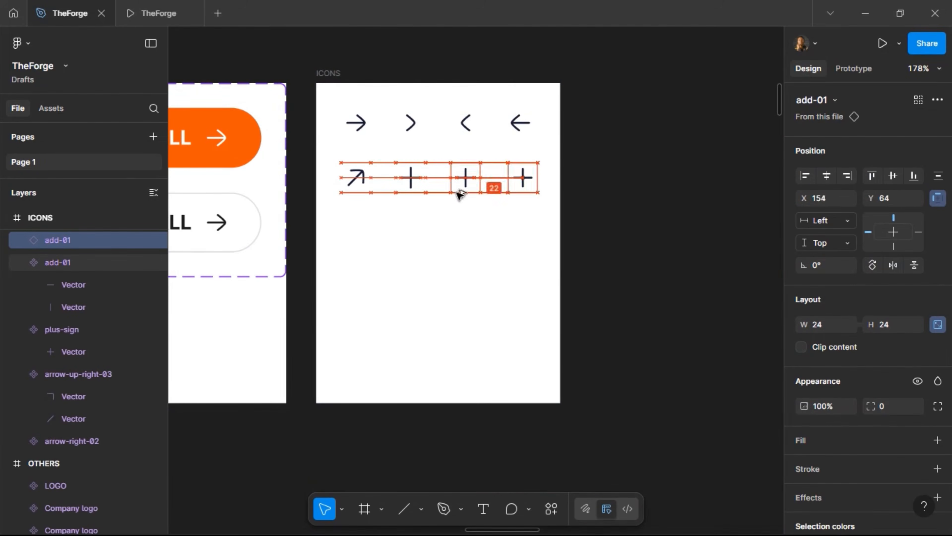
{"action": "key", "text": "Left"}
{"action": "key", "text": "Left"}
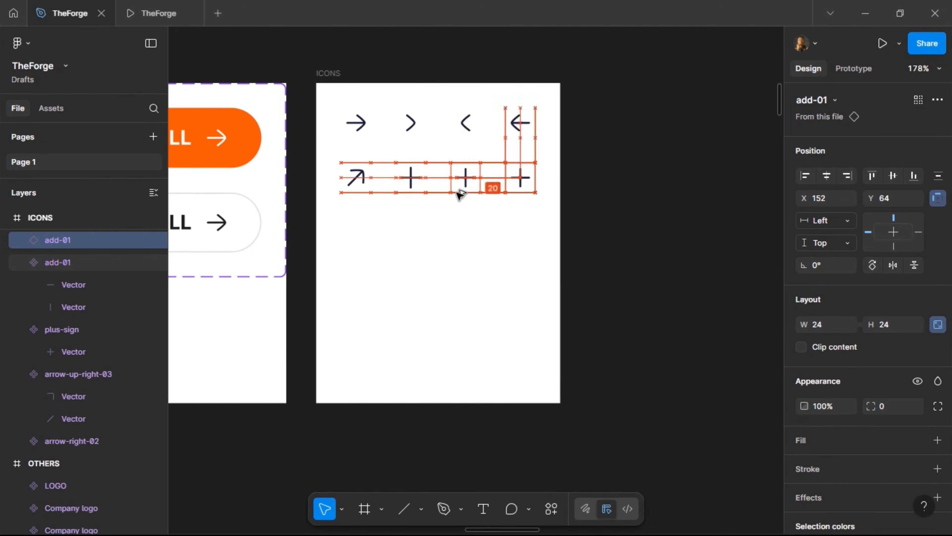
Duplicate the four second-row icons in the ICONS frame and move the copies down to Y 108 as a third row.
{"action": "left_click", "coordinate": [354, 183], "text": "shift"}
{"action": "left_click", "coordinate": [411, 178], "text": "shift"}
{"action": "left_click", "coordinate": [465, 177], "text": "shift"}
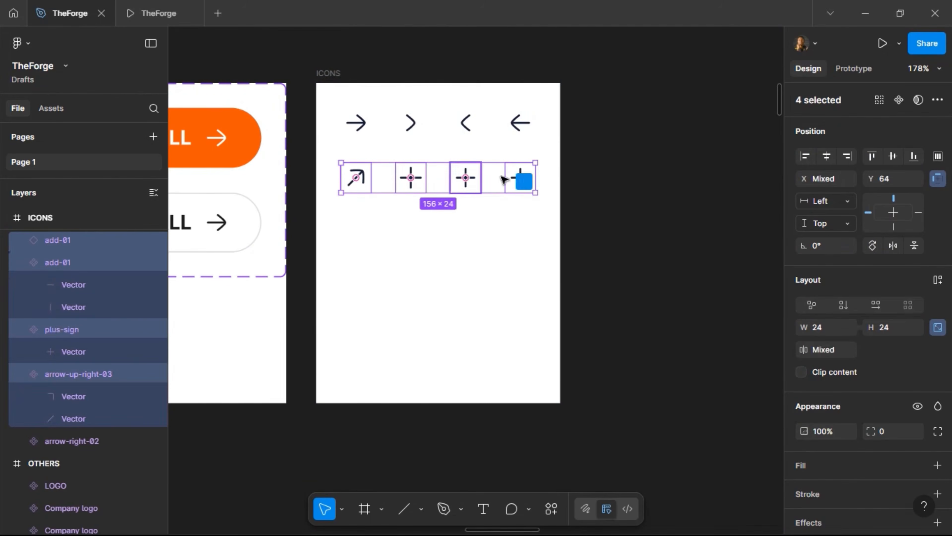
{"action": "key", "text": "ctrl+d"}
{"action": "key", "text": "shift+Down"}
{"action": "key", "text": "shift+Down"}
{"action": "key", "text": "shift+Down"}
{"action": "key", "text": "shift+Down"}
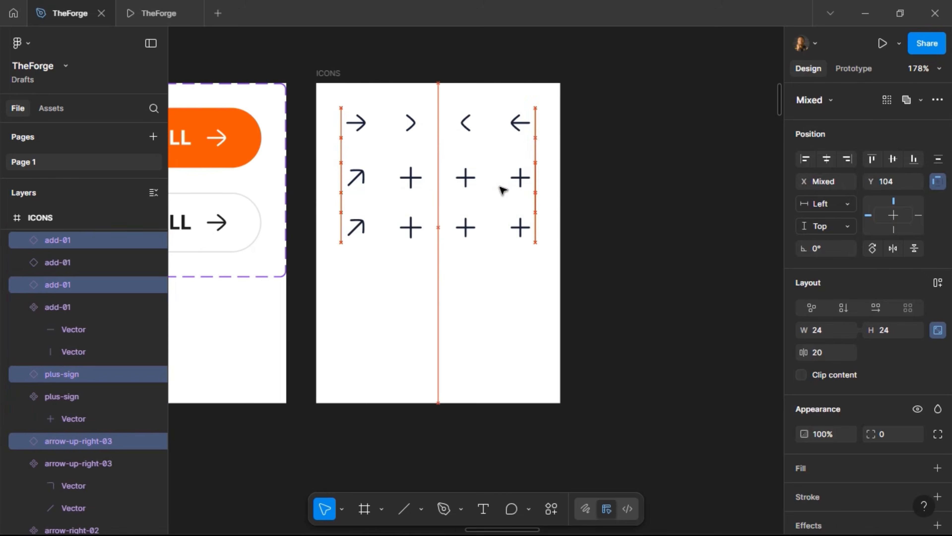
{"action": "key", "text": "Down"}
{"action": "key", "text": "Down"}
{"action": "key", "text": "Down"}
{"action": "key", "text": "Down"}
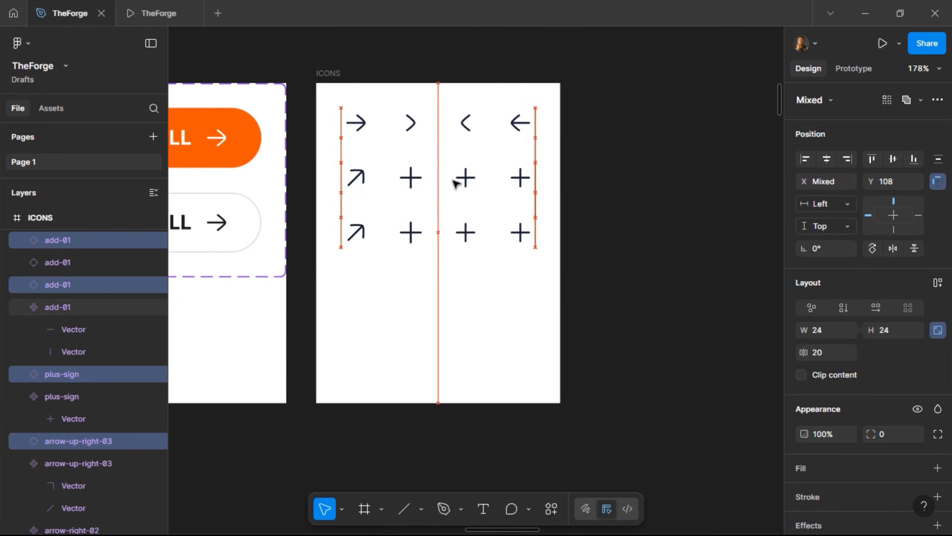
Delete the last plus icon in the third row and the plus-sign component in the second row.
{"action": "left_click", "coordinate": [514, 239]}
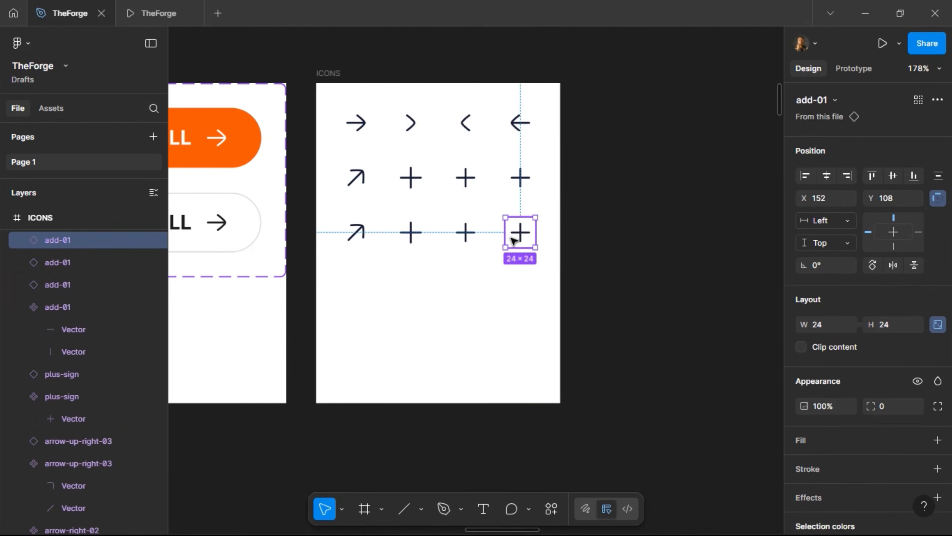
{"action": "key", "text": "Delete"}
{"action": "left_click", "coordinate": [519, 184]}
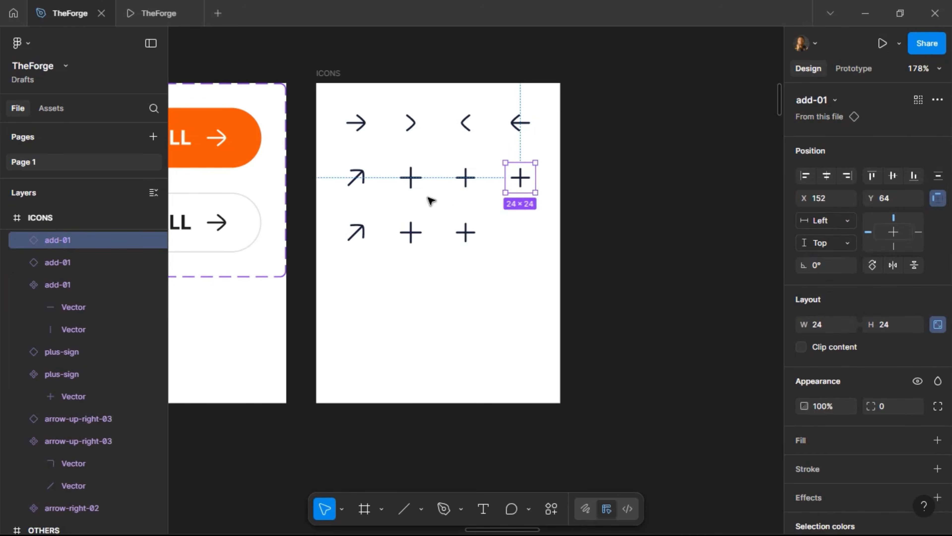
{"action": "left_click", "coordinate": [419, 190]}
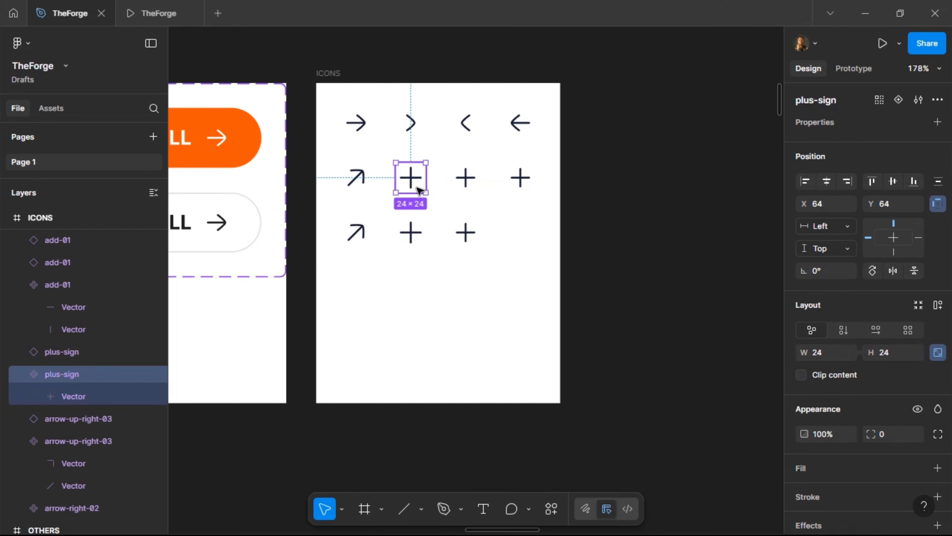
{"action": "key", "text": "Delete"}
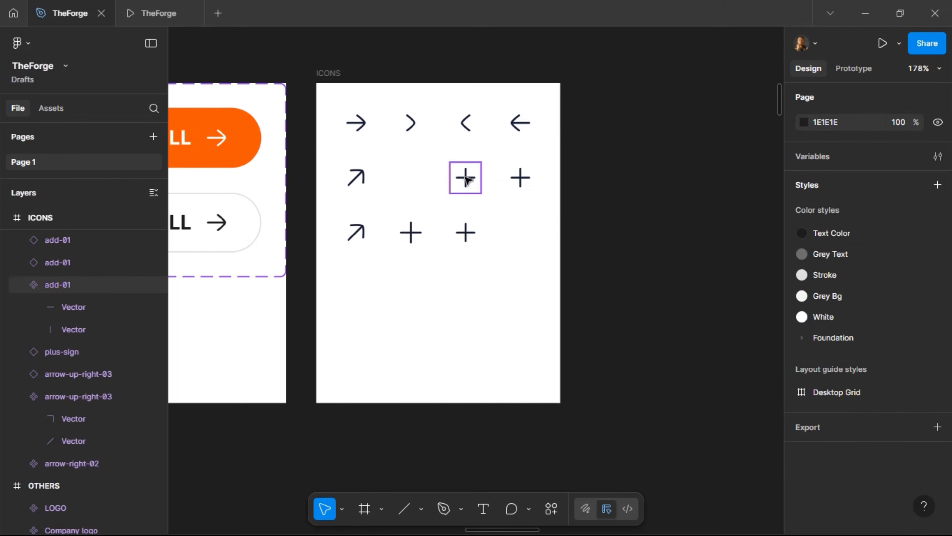
Move the two remaining plus icons of the second row left together into the gap, aligning them with the columns above.
{"action": "left_click", "coordinate": [461, 195]}
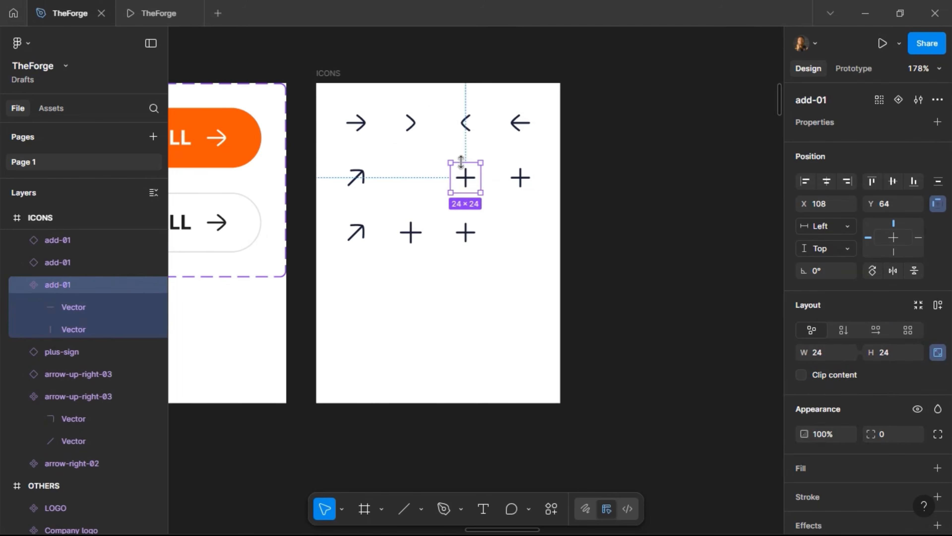
{"action": "left_click", "coordinate": [513, 182], "text": "shift"}
{"action": "key", "text": "shift+Left"}
{"action": "key", "text": "shift+Left"}
{"action": "key", "text": "shift+Left"}
{"action": "key", "text": "shift+Left"}
{"action": "key", "text": "shift+Left"}
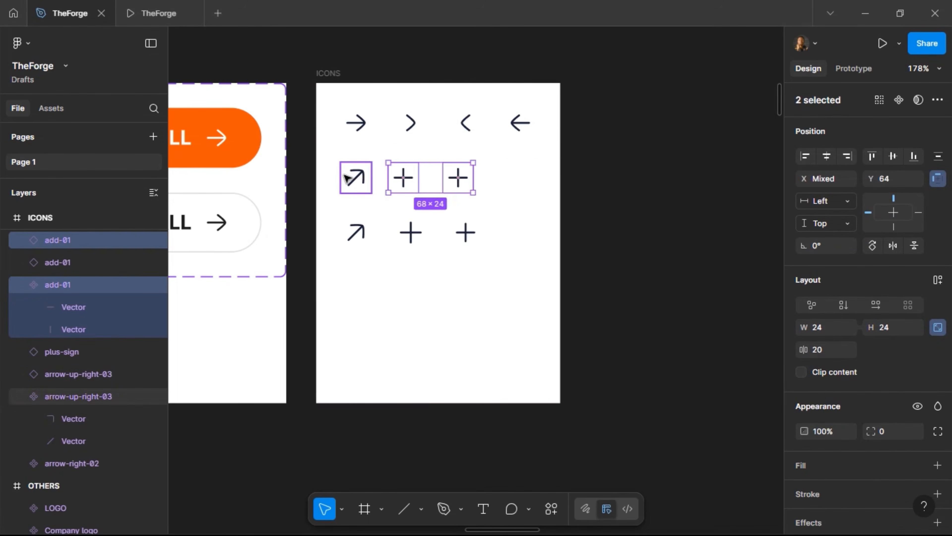
{"action": "left_click_drag", "start_coordinate": [425, 185], "coordinate": [432, 186]}
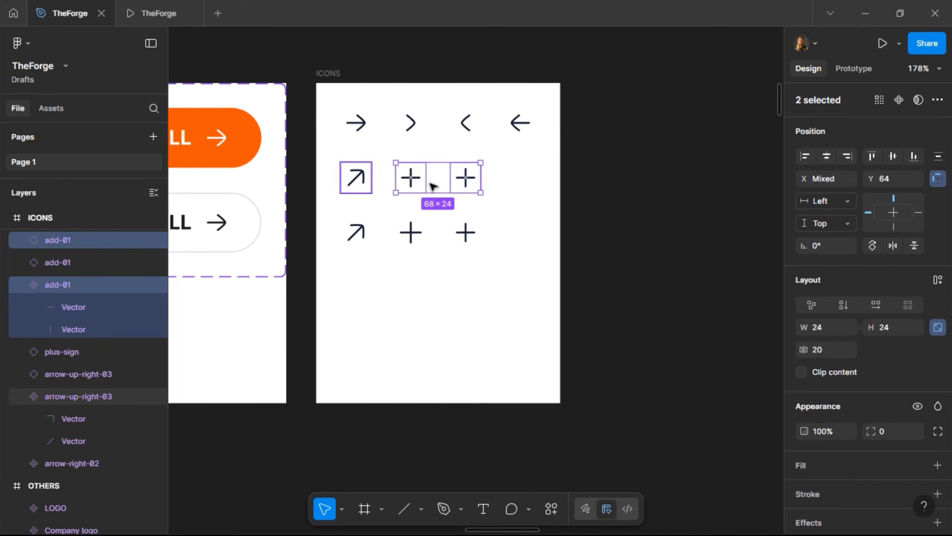
Duplicate the second row's last plus icon to X 152 under the left-pointing arrow, and delete the third row's last plus icon.
{"action": "left_click", "coordinate": [458, 184]}
{"action": "key", "text": "ctrl+d"}
{"action": "key", "text": "shift+Right"}
{"action": "key", "text": "shift+Right"}
{"action": "key", "text": "shift+Right"}
{"action": "key", "text": "shift+Right"}
{"action": "key", "text": "shift+Right"}
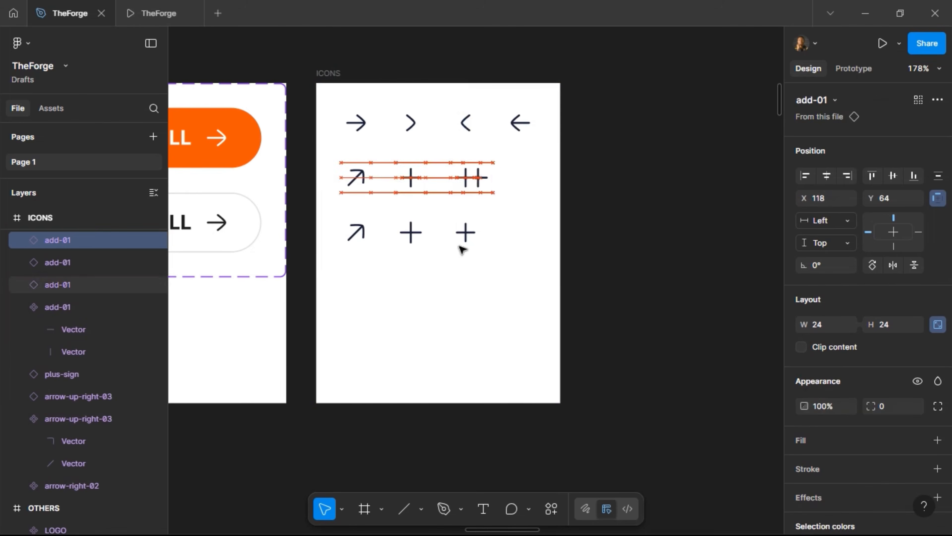
{"action": "key", "text": "Left"}
{"action": "key", "text": "Left"}
{"action": "key", "text": "Left"}
{"action": "key", "text": "Left"}
{"action": "key", "text": "Left"}
{"action": "key", "text": "Left"}
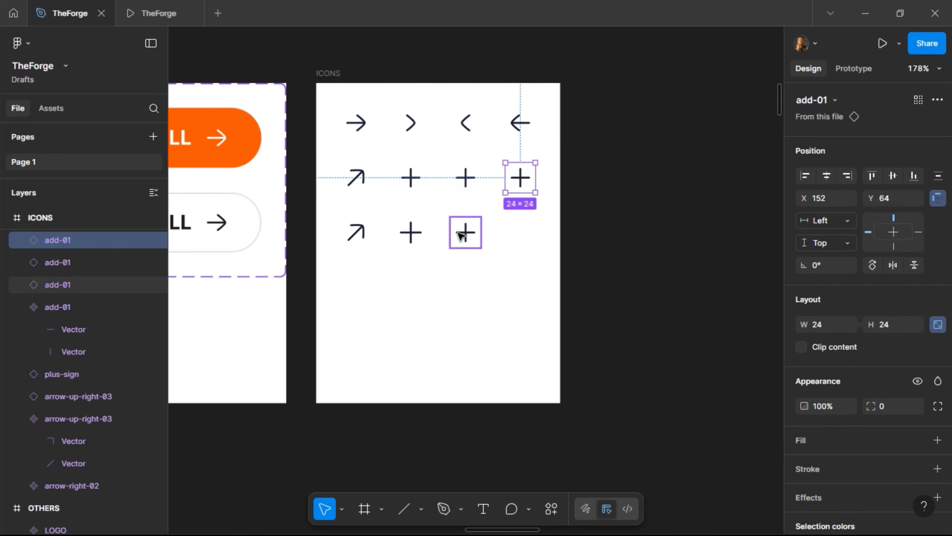
{"action": "left_click", "coordinate": [464, 230]}
{"action": "key", "text": "Delete"}
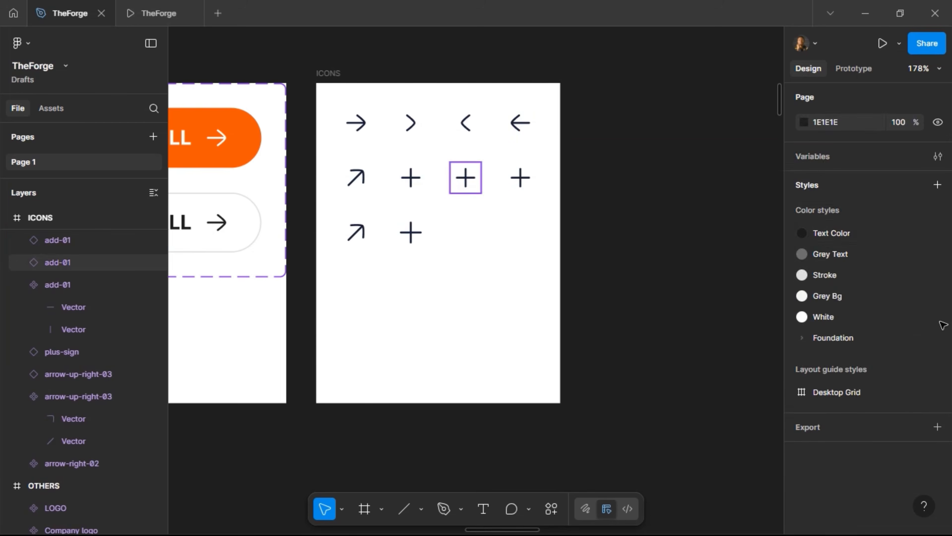
Swap the third icon of the second row for the free Stroke (Rounded) new-twitter icon, found in Hugeicons with "twitter".
{"action": "scroll", "coordinate": [864, 448], "scroll_direction": "down", "scroll_amount": 3}
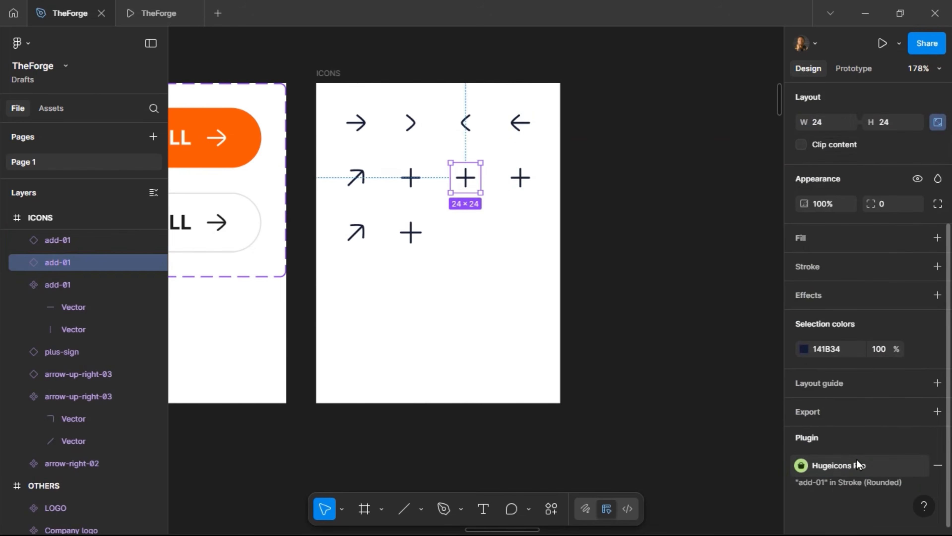
{"action": "left_click", "coordinate": [858, 465]}
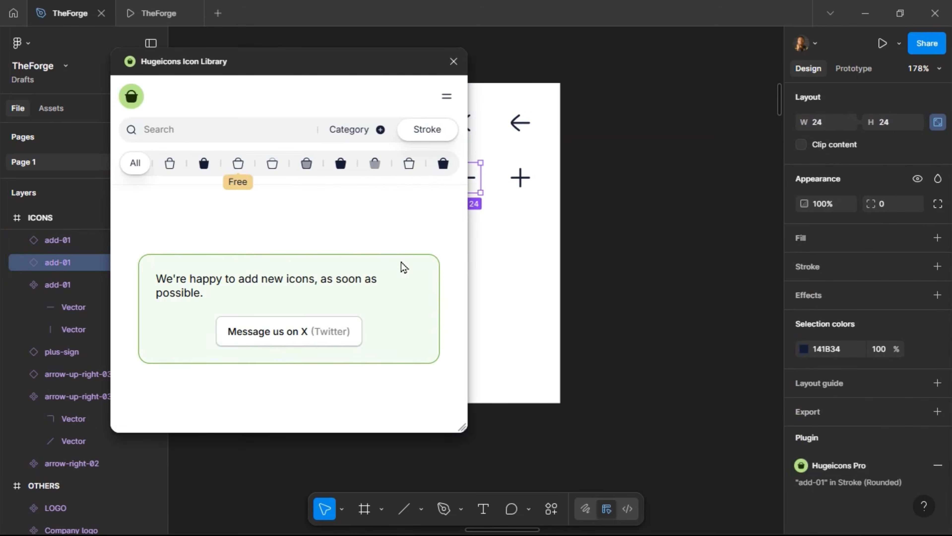
{"action": "left_click", "coordinate": [238, 165]}
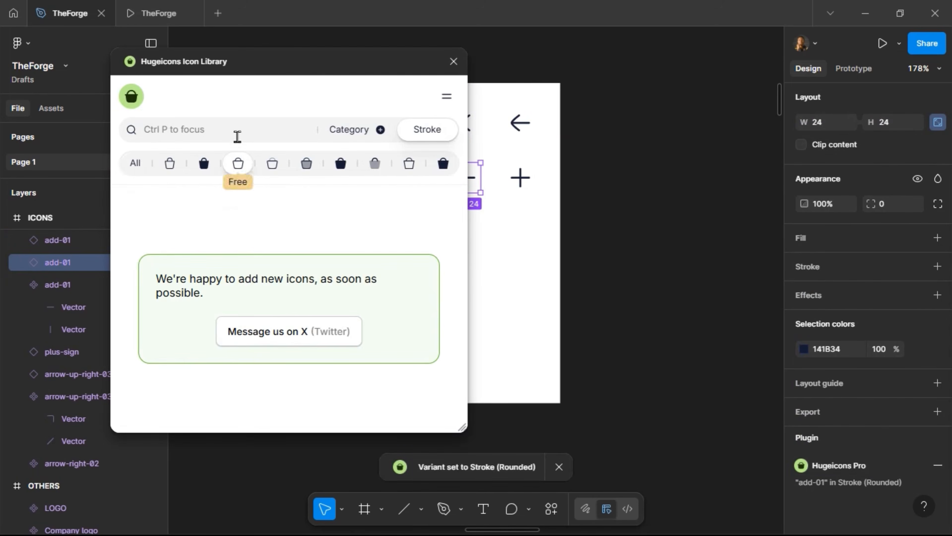
{"action": "left_click_drag", "start_coordinate": [265, 174], "coordinate": [528, 231]}
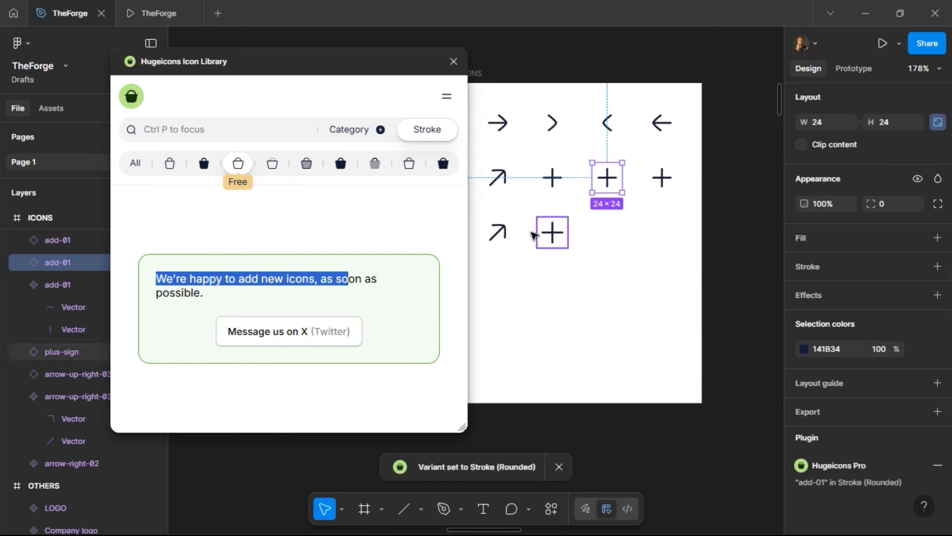
{"action": "left_click", "coordinate": [230, 126]}
{"action": "left_click", "coordinate": [224, 125]}
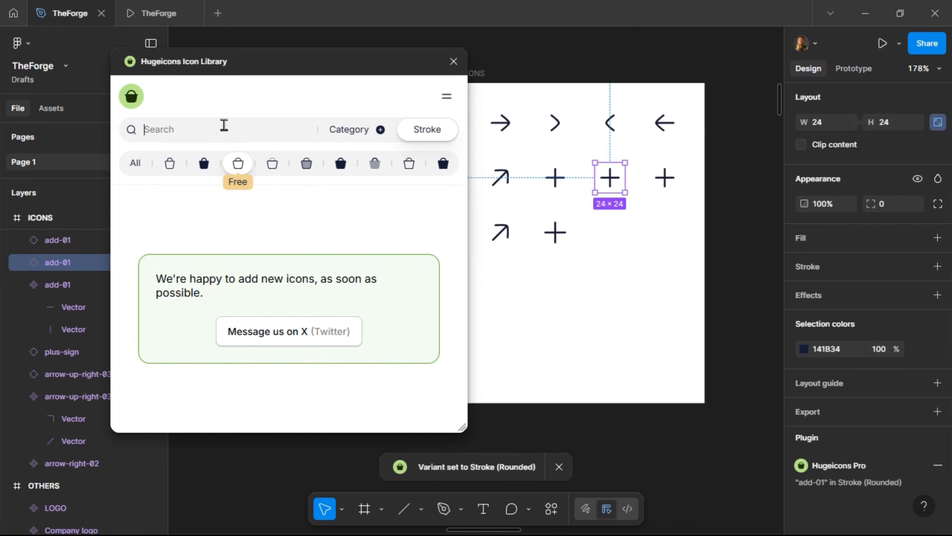
{"action": "type", "text": "twitter"}
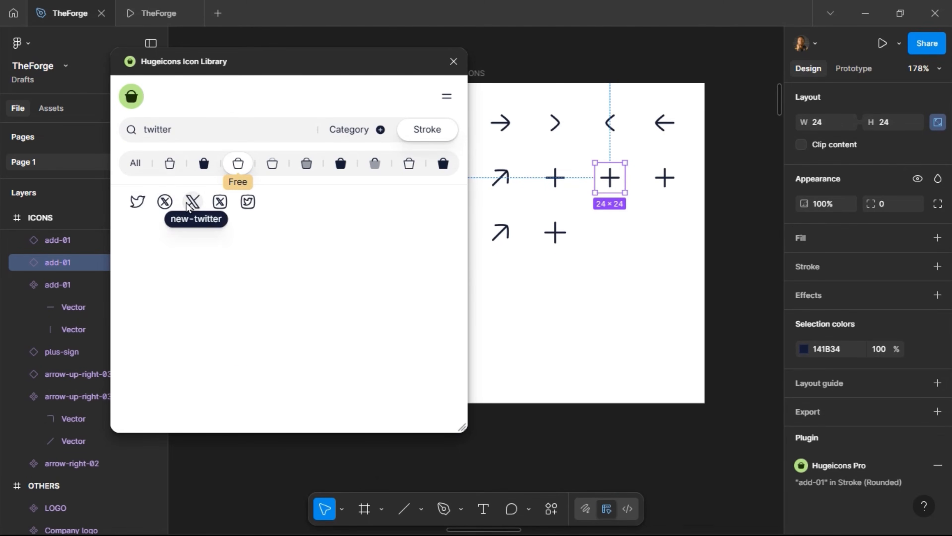
{"action": "left_click", "coordinate": [192, 201]}
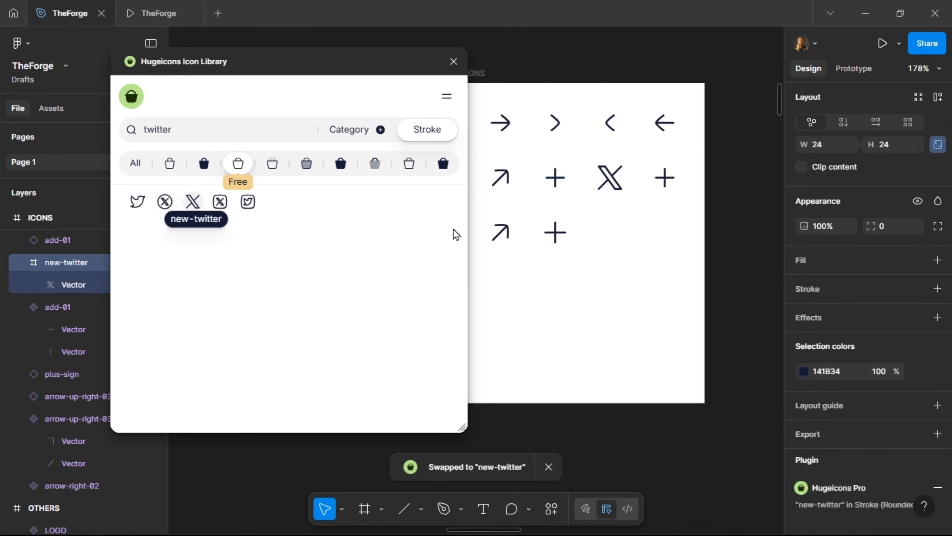
Swap the last plus icon of the second row for the linkedin-02 icon, searching Hugeicons for "linkedin".
{"action": "left_click", "coordinate": [665, 177]}
{"action": "left_click_drag", "start_coordinate": [199, 127], "coordinate": [61, 143]}
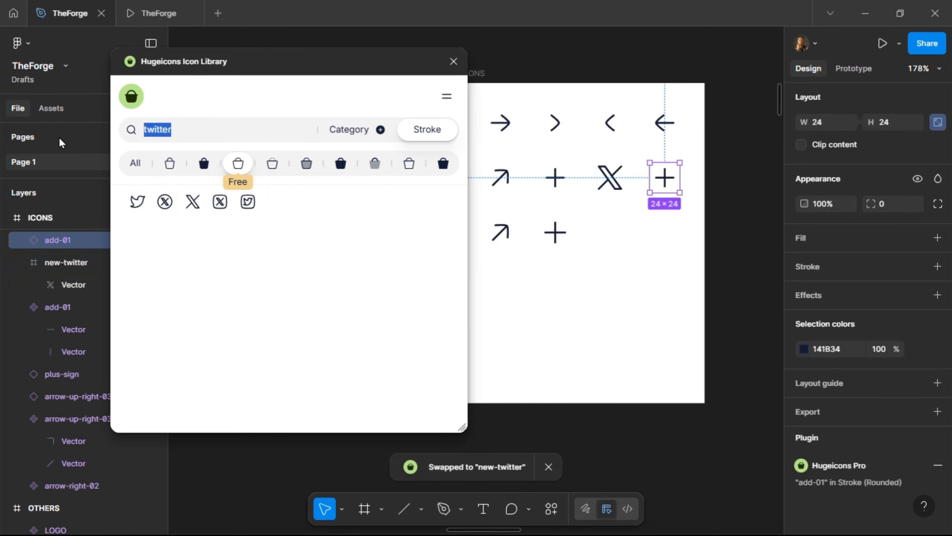
{"action": "type", "text": "linkedin"}
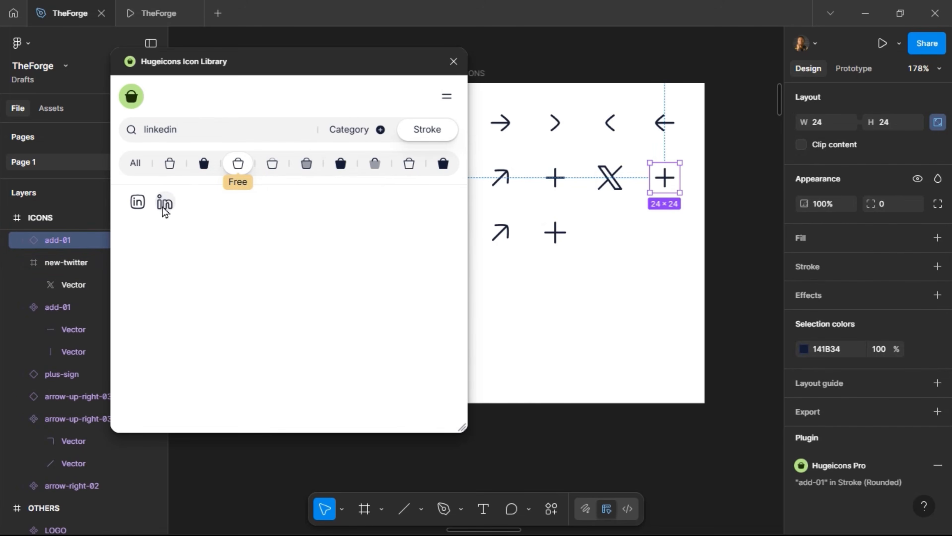
{"action": "left_click", "coordinate": [164, 212]}
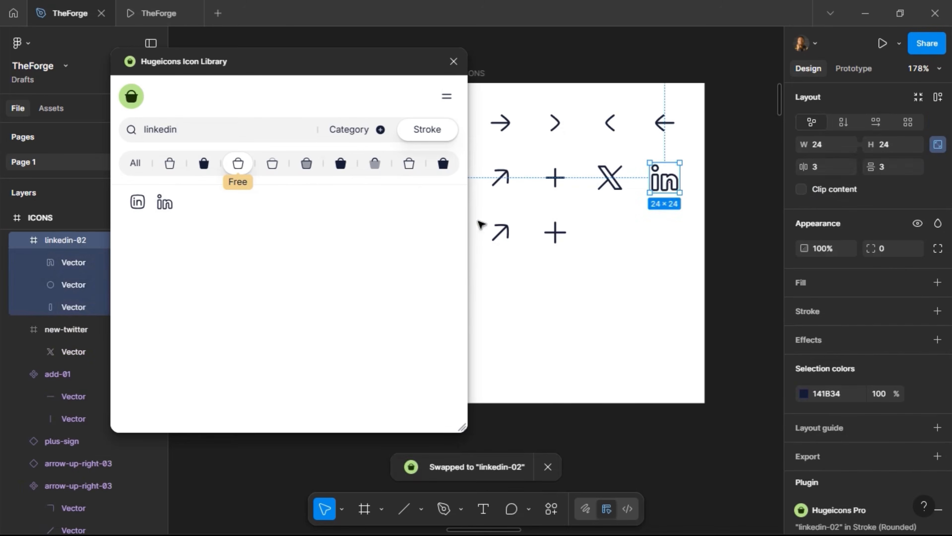
Swap the third-row diagonal arrow for the instagram icon, searching Hugeicons for "instagram".
{"action": "left_click", "coordinate": [499, 230]}
{"action": "left_click_drag", "start_coordinate": [188, 135], "coordinate": [106, 137]}
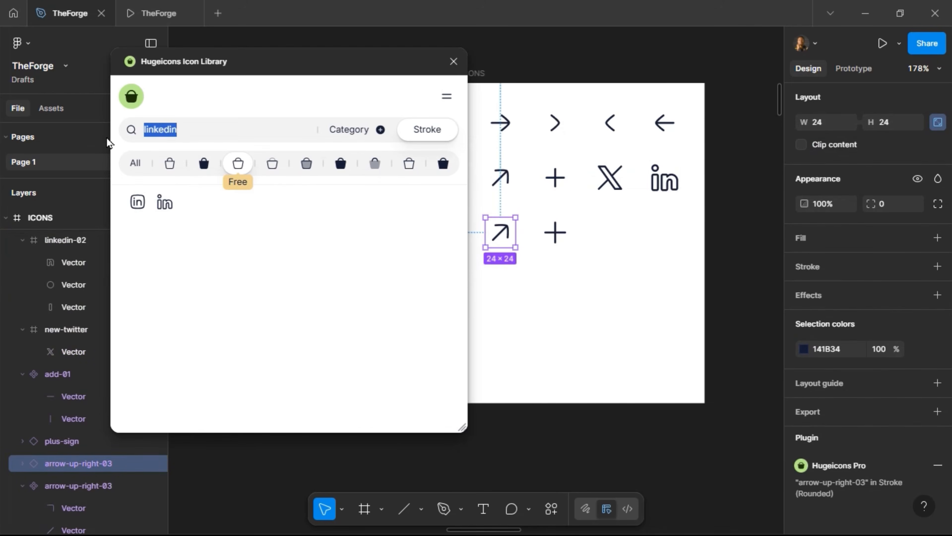
{"action": "type", "text": "instagram"}
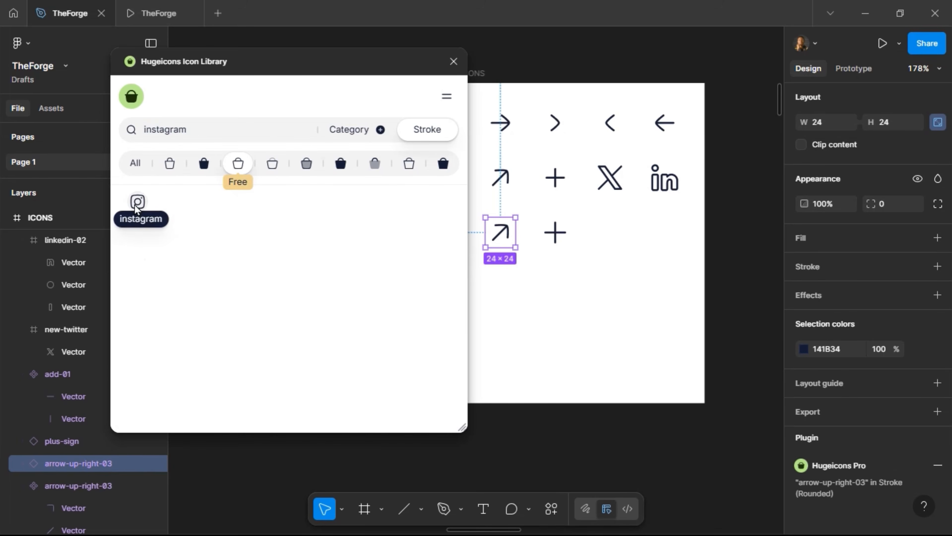
{"action": "left_click", "coordinate": [137, 206]}
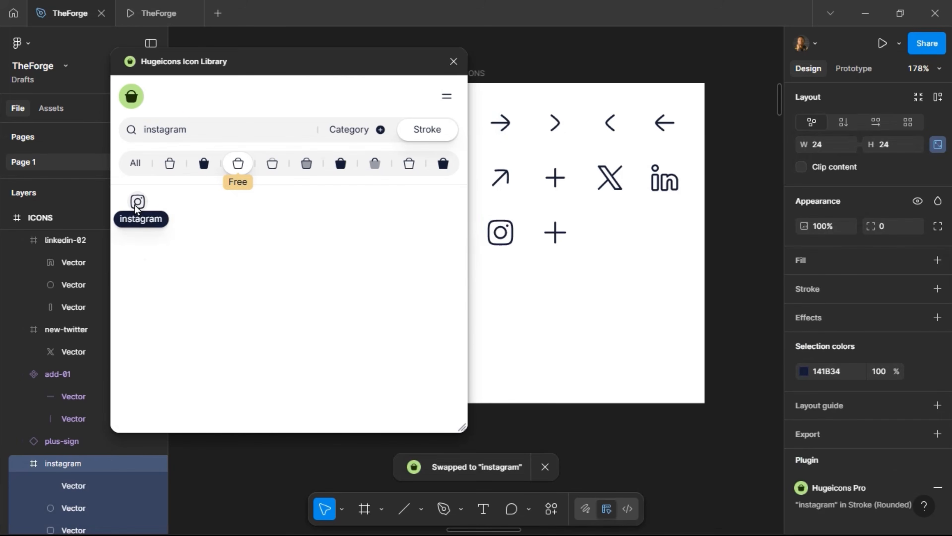
Swap the third-row plus icon for the youtube icon, searching Hugeicons for "youtube", and close the plugin.
{"action": "left_click", "coordinate": [554, 231]}
{"action": "double_click", "coordinate": [164, 129]}
{"action": "type", "text": "y"}
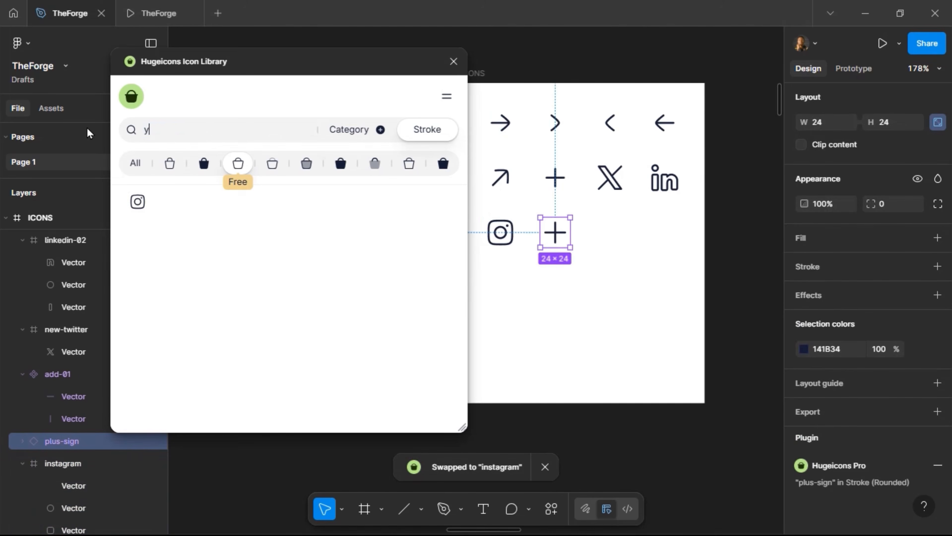
{"action": "type", "text": "outube"}
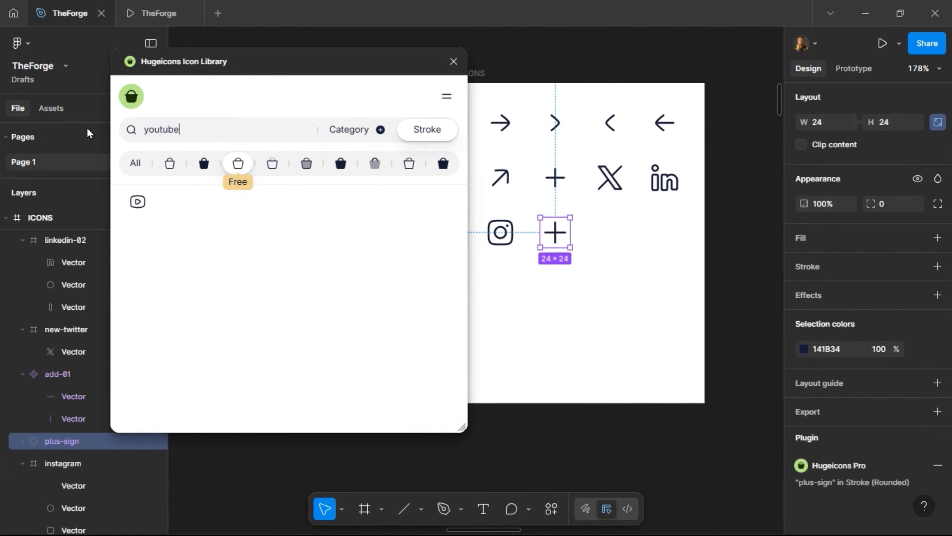
{"action": "left_click", "coordinate": [138, 203]}
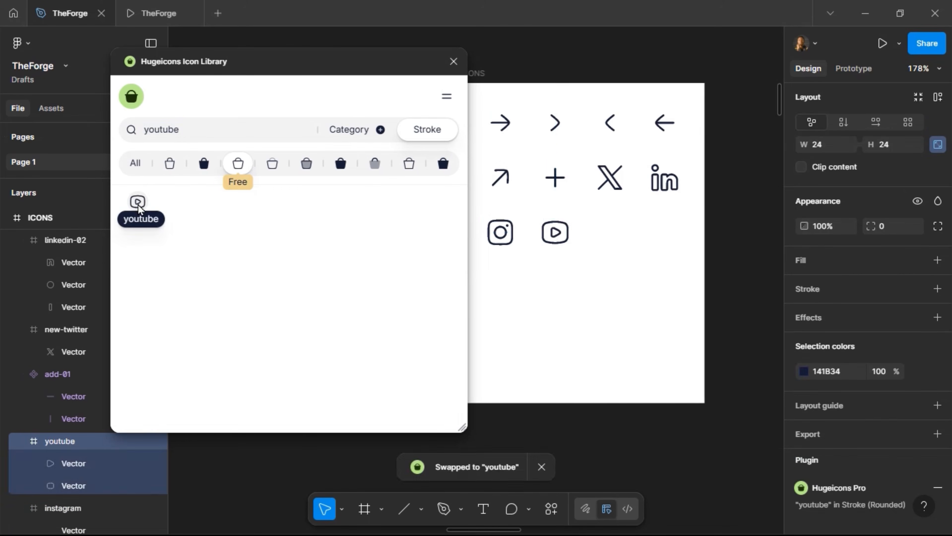
{"action": "left_click", "coordinate": [453, 61]}
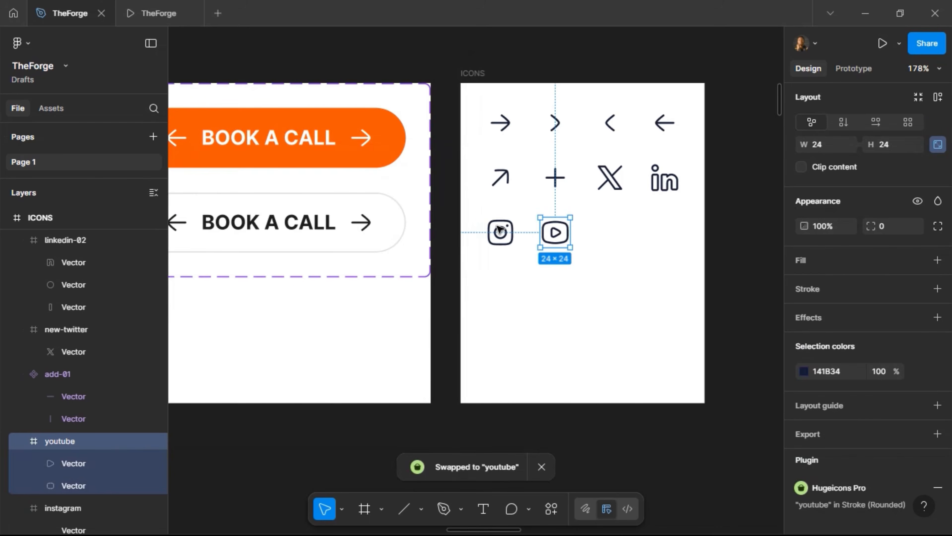
Turn the X, LinkedIn, Instagram and YouTube icons into four separate components with Create multiple components.
{"action": "left_click", "coordinate": [500, 232], "text": "shift"}
{"action": "left_click", "coordinate": [664, 178], "text": "shift"}
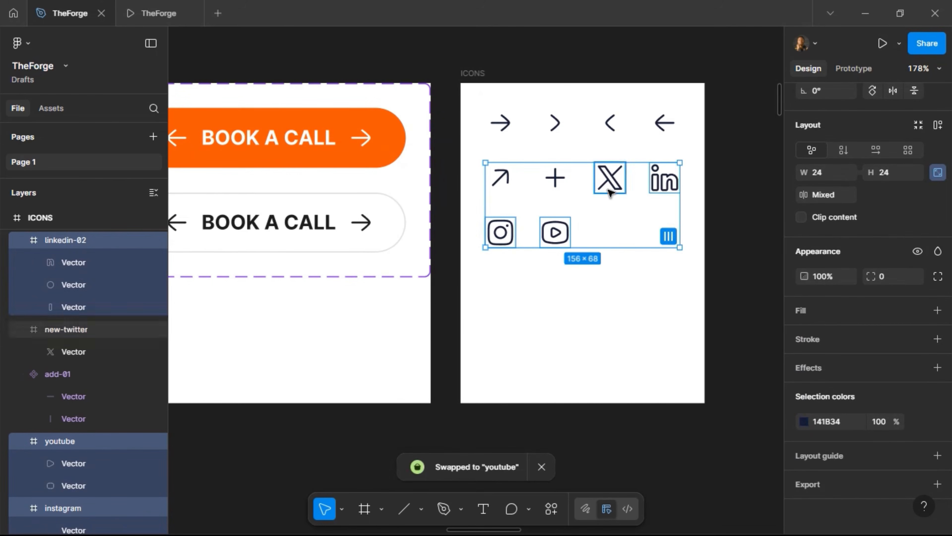
{"action": "left_click", "coordinate": [609, 178], "text": "shift"}
{"action": "scroll", "coordinate": [922, 168], "scroll_direction": "up", "scroll_amount": 3}
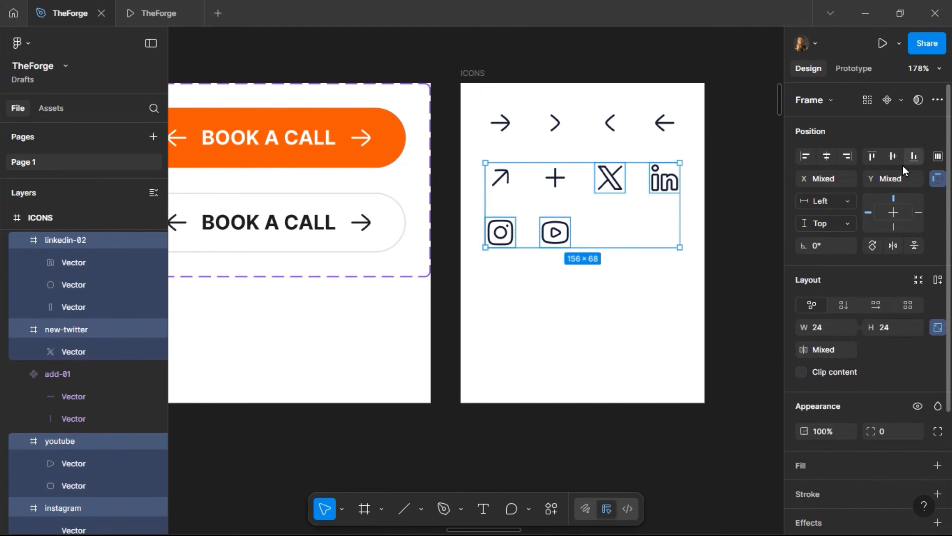
{"action": "left_click", "coordinate": [887, 99]}
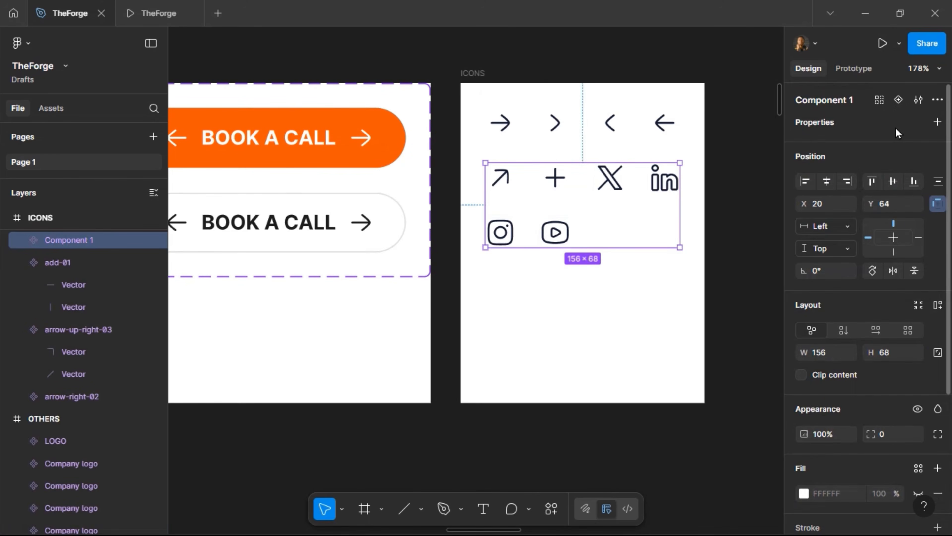
{"action": "key", "text": "ctrl+z"}
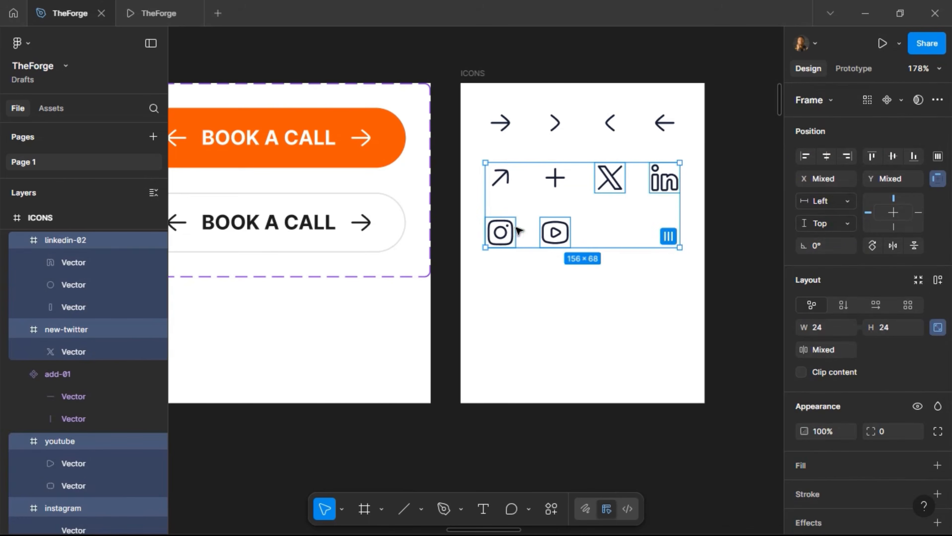
{"action": "left_click", "coordinate": [901, 101]}
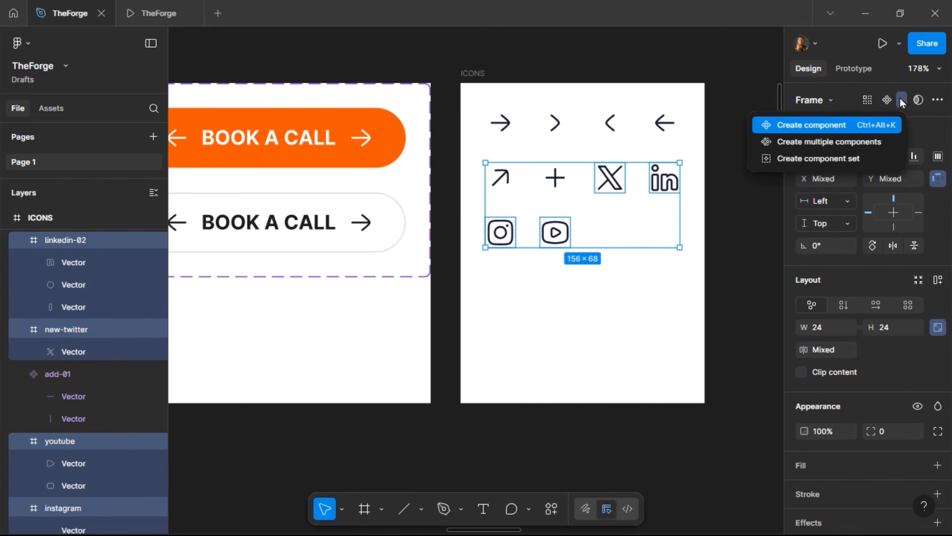
{"action": "left_click", "coordinate": [842, 141]}
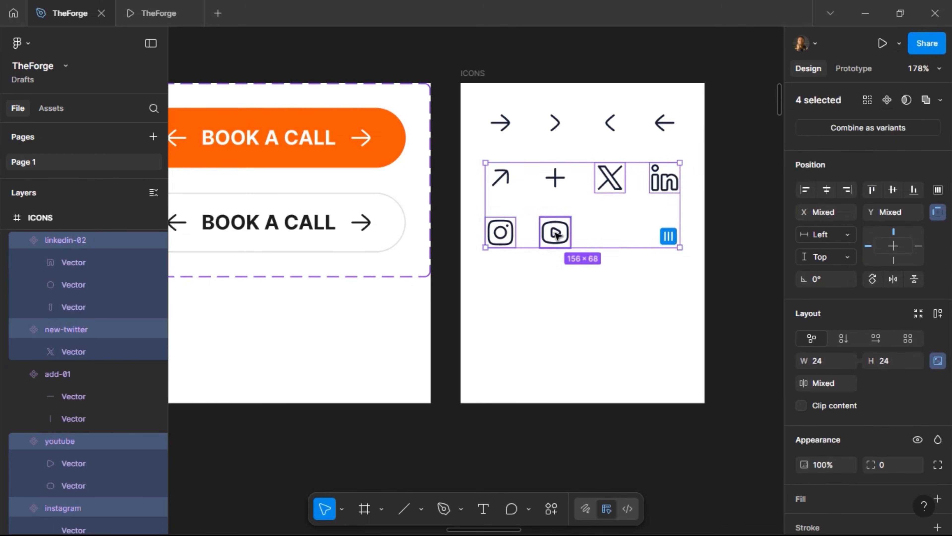
Copy the new-twitter component from the ICONS frame and select the X placeholder in the footer's Contact with Us row.
{"action": "left_click", "coordinate": [564, 233]}
{"action": "left_click", "coordinate": [607, 176]}
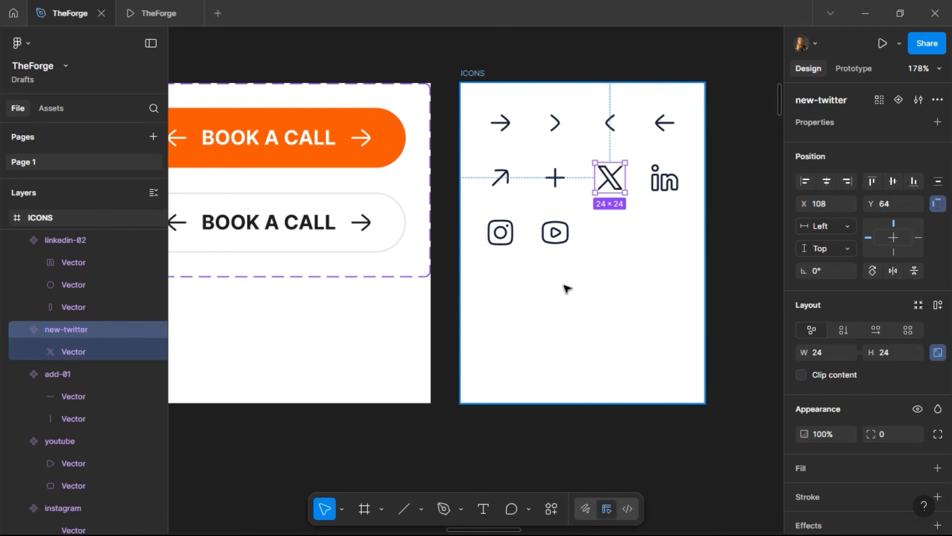
{"action": "scroll", "coordinate": [566, 287], "scroll_direction": "down", "scroll_amount": 10}
{"action": "scroll", "coordinate": [442, 280], "scroll_direction": "down", "scroll_amount": 15}
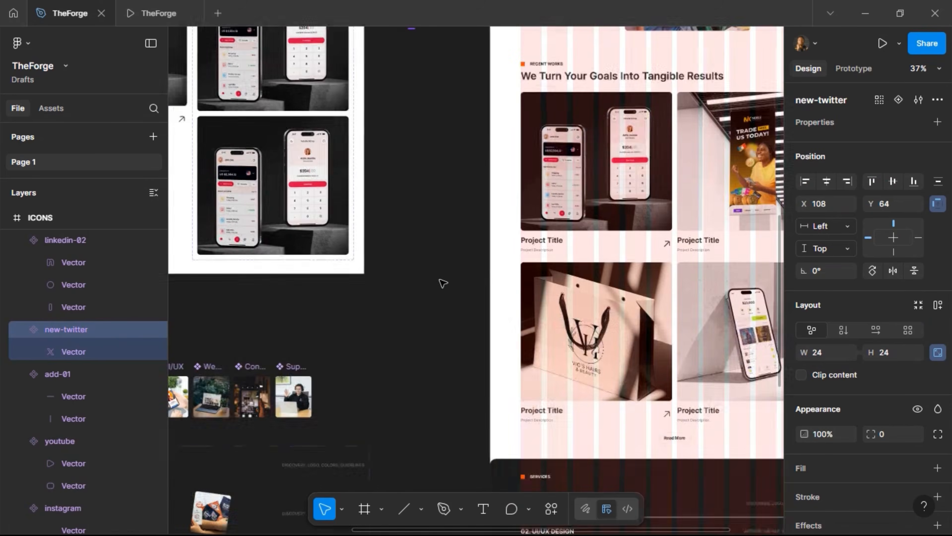
{"action": "scroll", "coordinate": [442, 280], "scroll_direction": "right", "scroll_amount": 5}
{"action": "scroll", "coordinate": [442, 280], "scroll_direction": "down", "scroll_amount": 10}
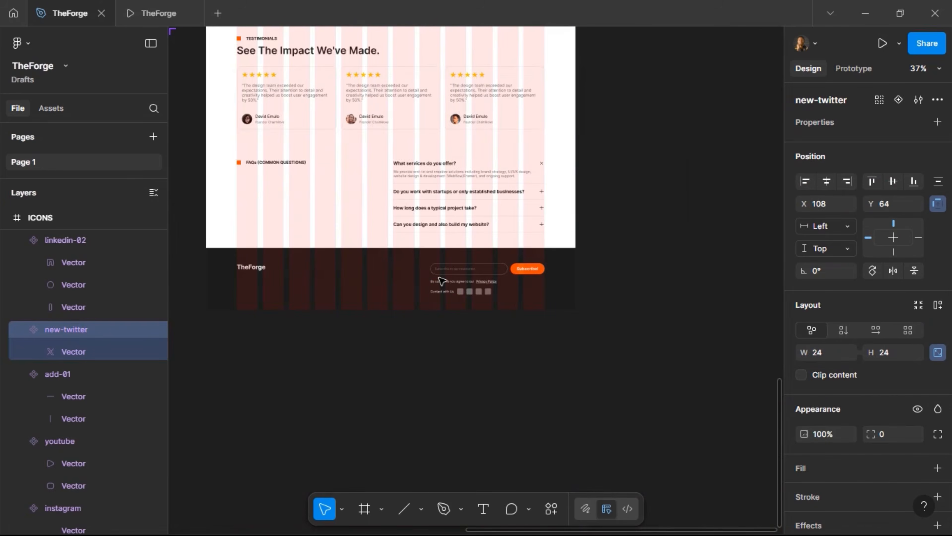
{"action": "scroll", "coordinate": [447, 277], "scroll_direction": "up", "scroll_amount": 8}
{"action": "left_click", "coordinate": [521, 340]}
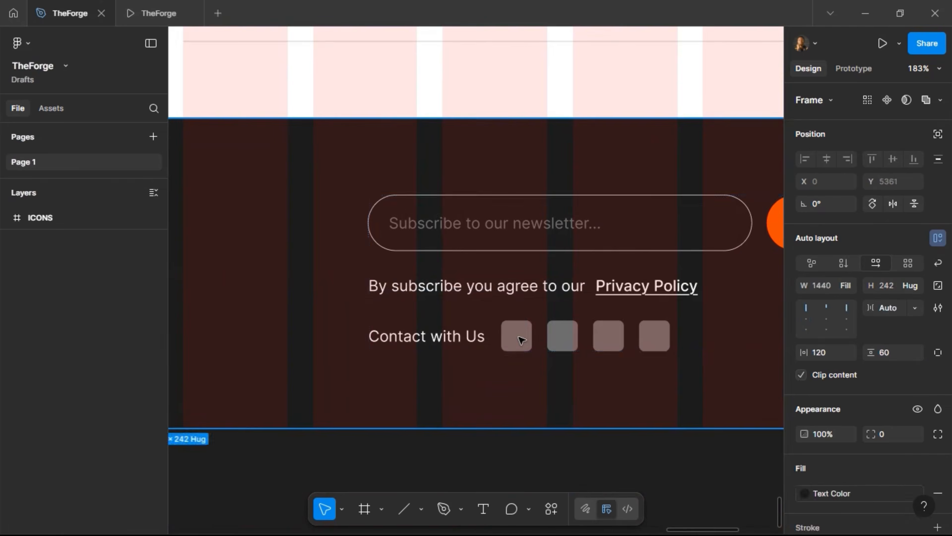
{"action": "left_click", "coordinate": [521, 339]}
{"action": "left_click", "coordinate": [521, 339]}
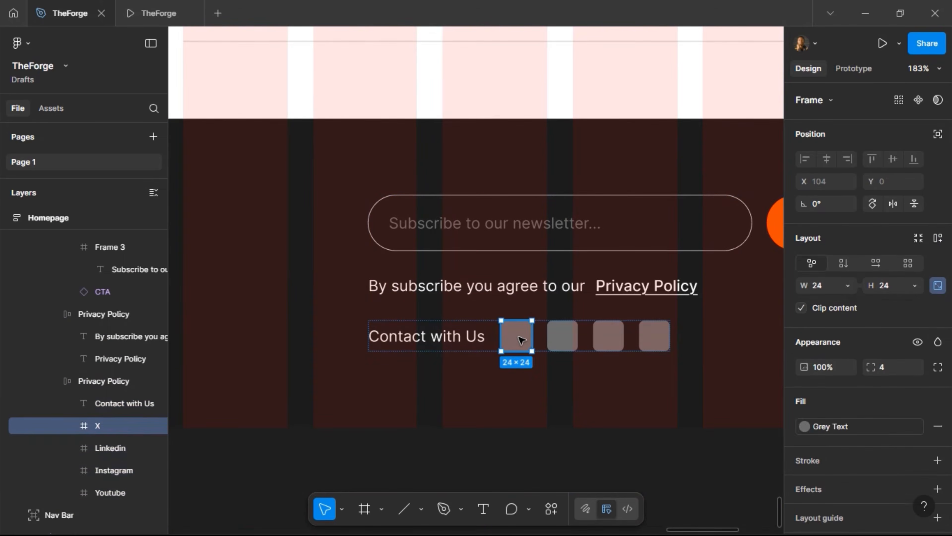
Try replacing the X placeholder with the copied new-twitter icon and pasting the icon beside it, undoing both attempts.
{"action": "key", "text": "ctrl+shift+r"}
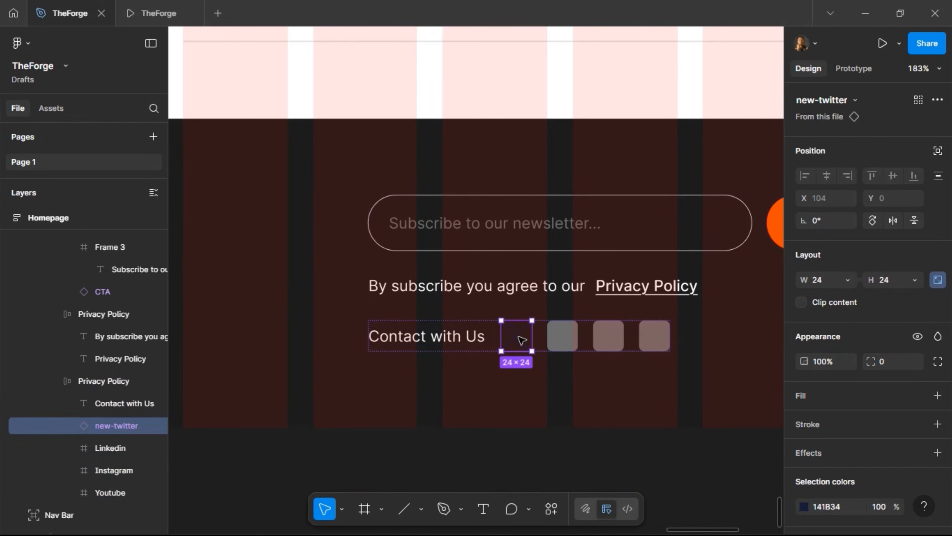
{"action": "key", "text": "ctrl+z"}
{"action": "key", "text": "ctrl+v"}
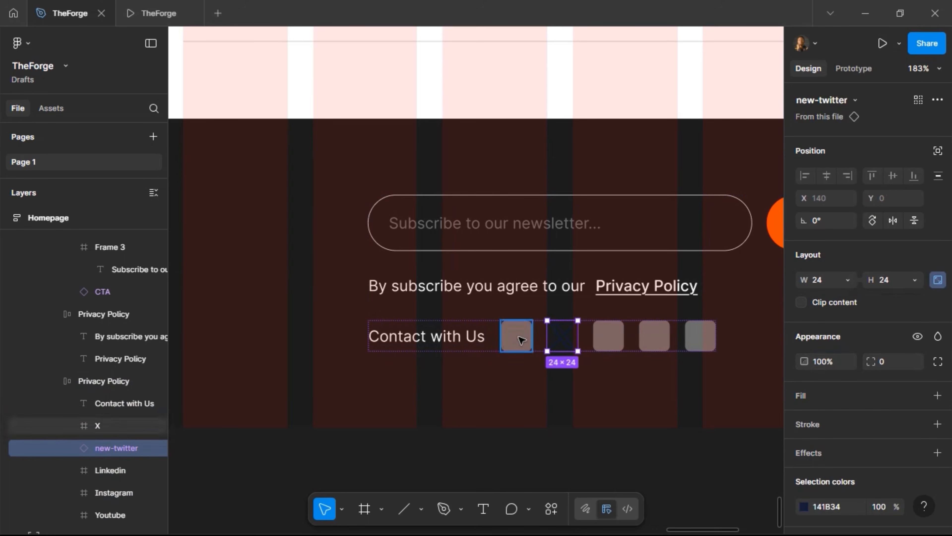
{"action": "key", "text": "ctrl+z"}
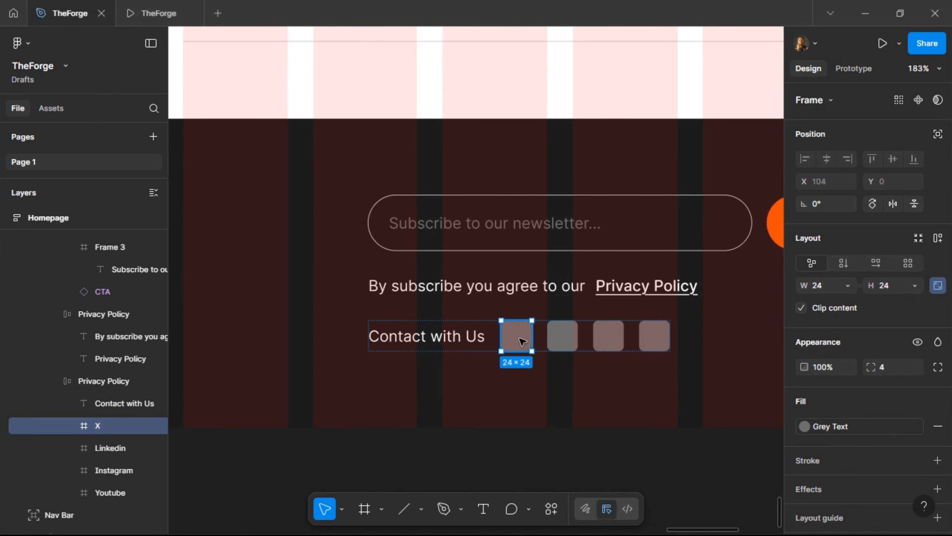
Paste the new-twitter icon, nest it inside the X frame of the contact row, and center it horizontally and vertically.
{"action": "key", "text": "ctrl+v"}
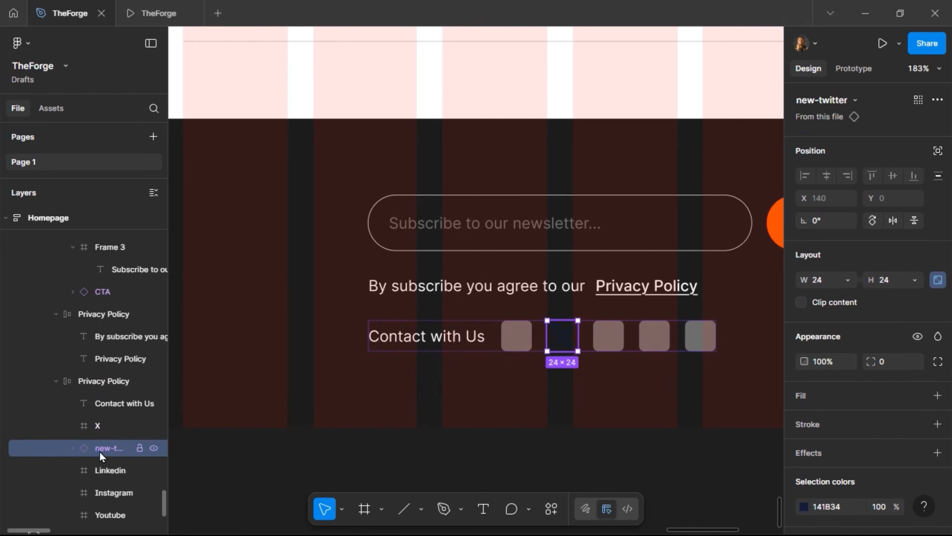
{"action": "left_click_drag", "start_coordinate": [97, 429], "coordinate": [98, 429]}
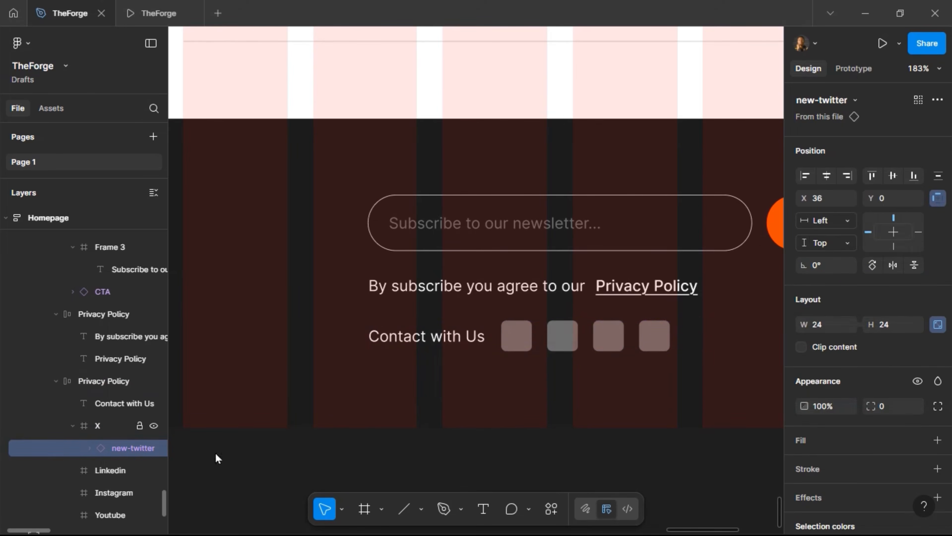
{"action": "left_click", "coordinate": [825, 177]}
{"action": "left_click", "coordinate": [892, 175]}
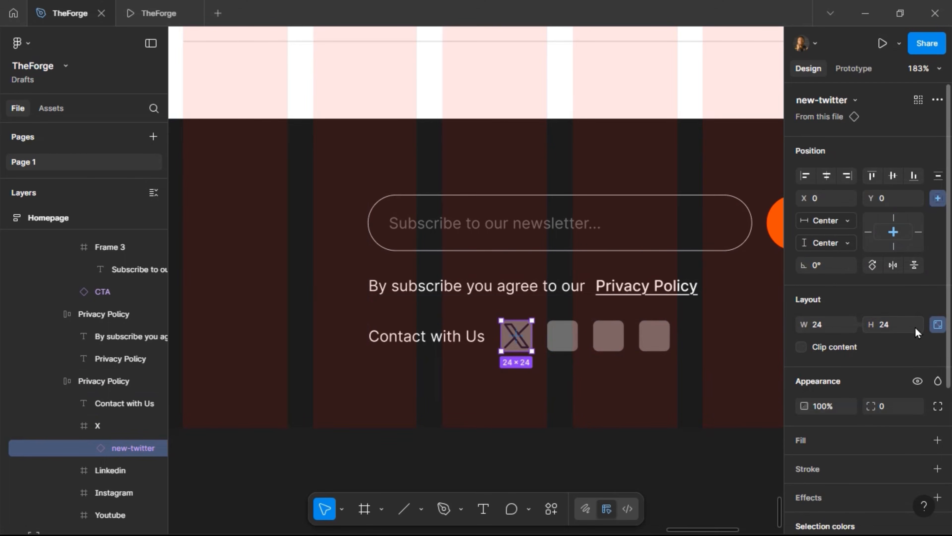
Resize the nested new-twitter icon to 16 × 16 and recolor it with the White color style.
{"action": "left_click", "coordinate": [900, 328]}
{"action": "type", "text": "16"}
{"action": "key", "text": "Return"}
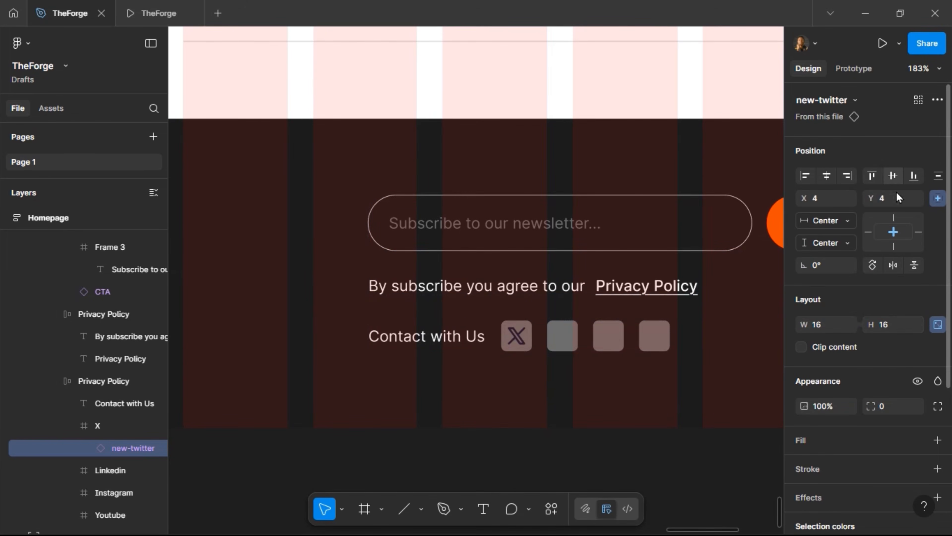
{"action": "scroll", "coordinate": [900, 340], "scroll_direction": "down", "scroll_amount": 5}
{"action": "scroll", "coordinate": [899, 340], "scroll_direction": "down", "scroll_amount": 1}
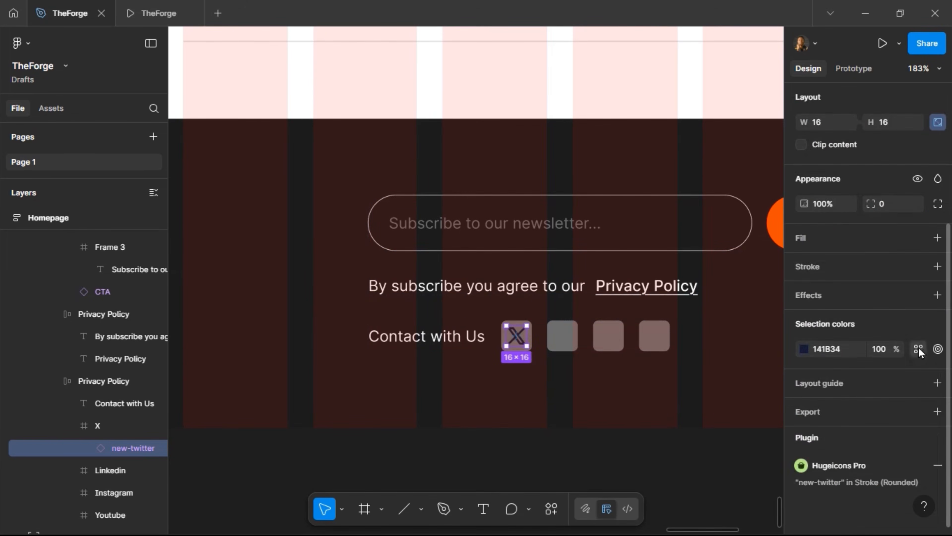
{"action": "left_click", "coordinate": [918, 349]}
{"action": "left_click", "coordinate": [686, 414]}
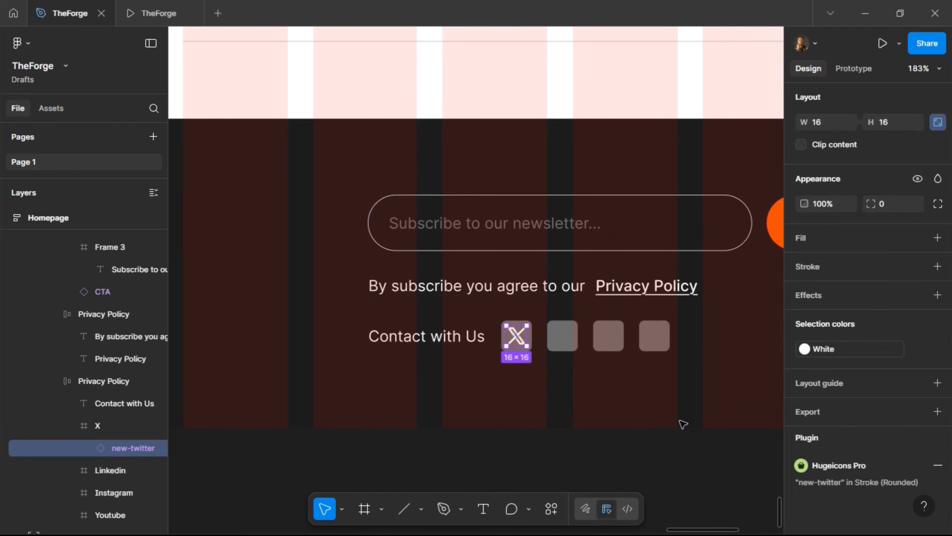
Copy the white new-twitter icon from the X frame and paste it into the Linkedin, Instagram and Youtube frames at once.
{"action": "left_click", "coordinate": [561, 334]}
{"action": "left_click", "coordinate": [520, 347]}
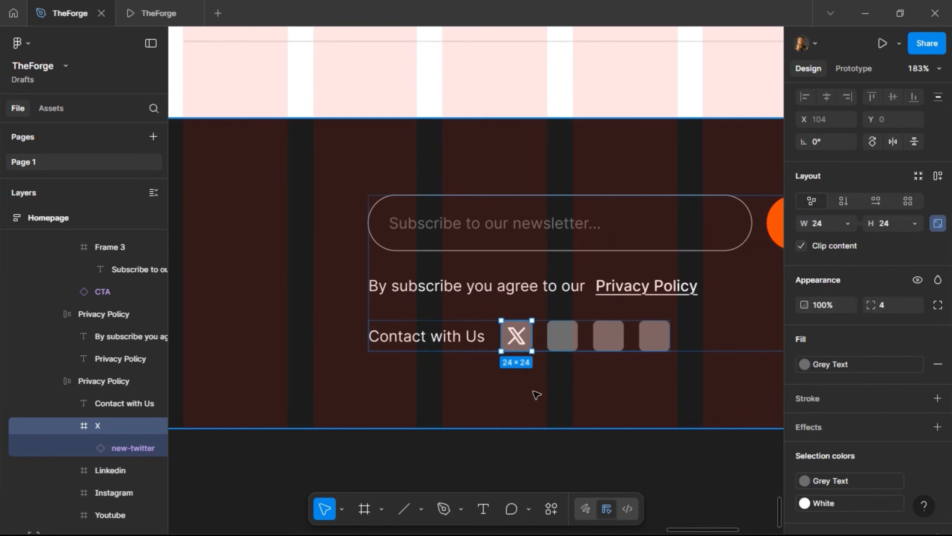
{"action": "left_click", "coordinate": [517, 340]}
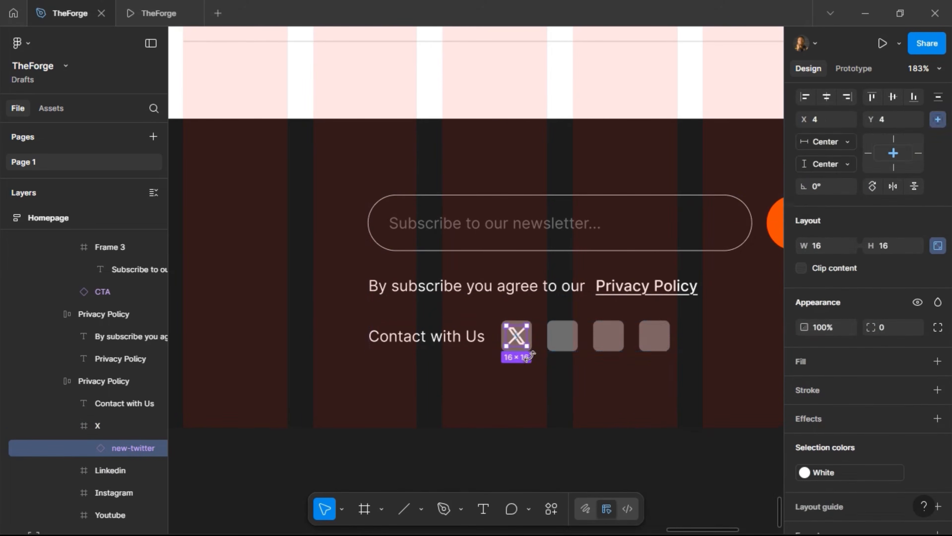
{"action": "left_click", "coordinate": [567, 335]}
{"action": "left_click", "coordinate": [610, 336], "text": "shift"}
{"action": "left_click", "coordinate": [666, 339], "text": "shift"}
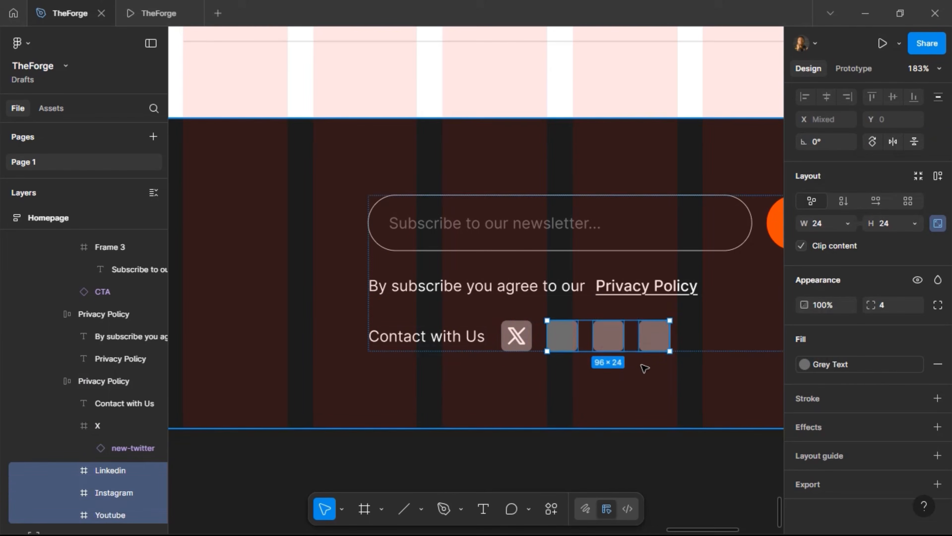
{"action": "key", "text": "ctrl+v"}
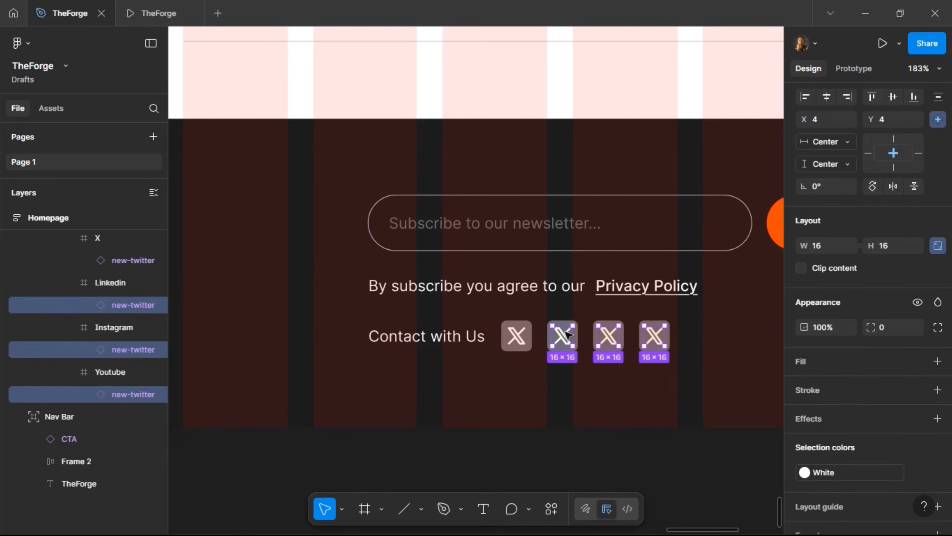
Open the instance swap choices for the new-twitter icon inside the Linkedin frame.
{"action": "left_click", "coordinate": [566, 332]}
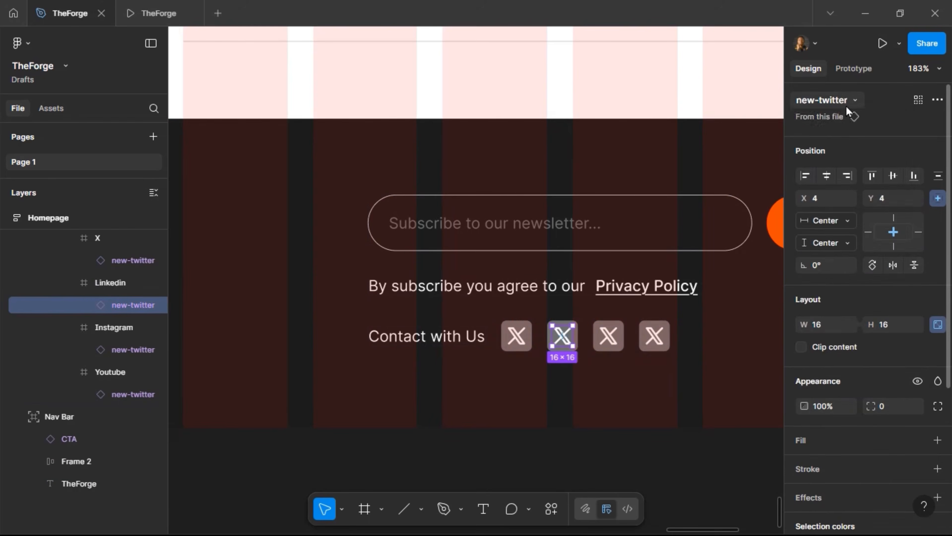
{"action": "left_click", "coordinate": [847, 108]}
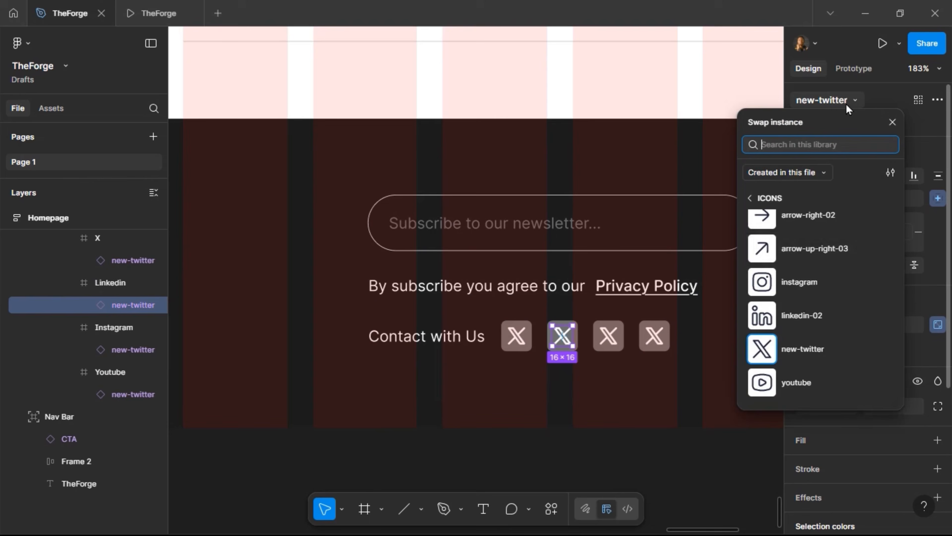